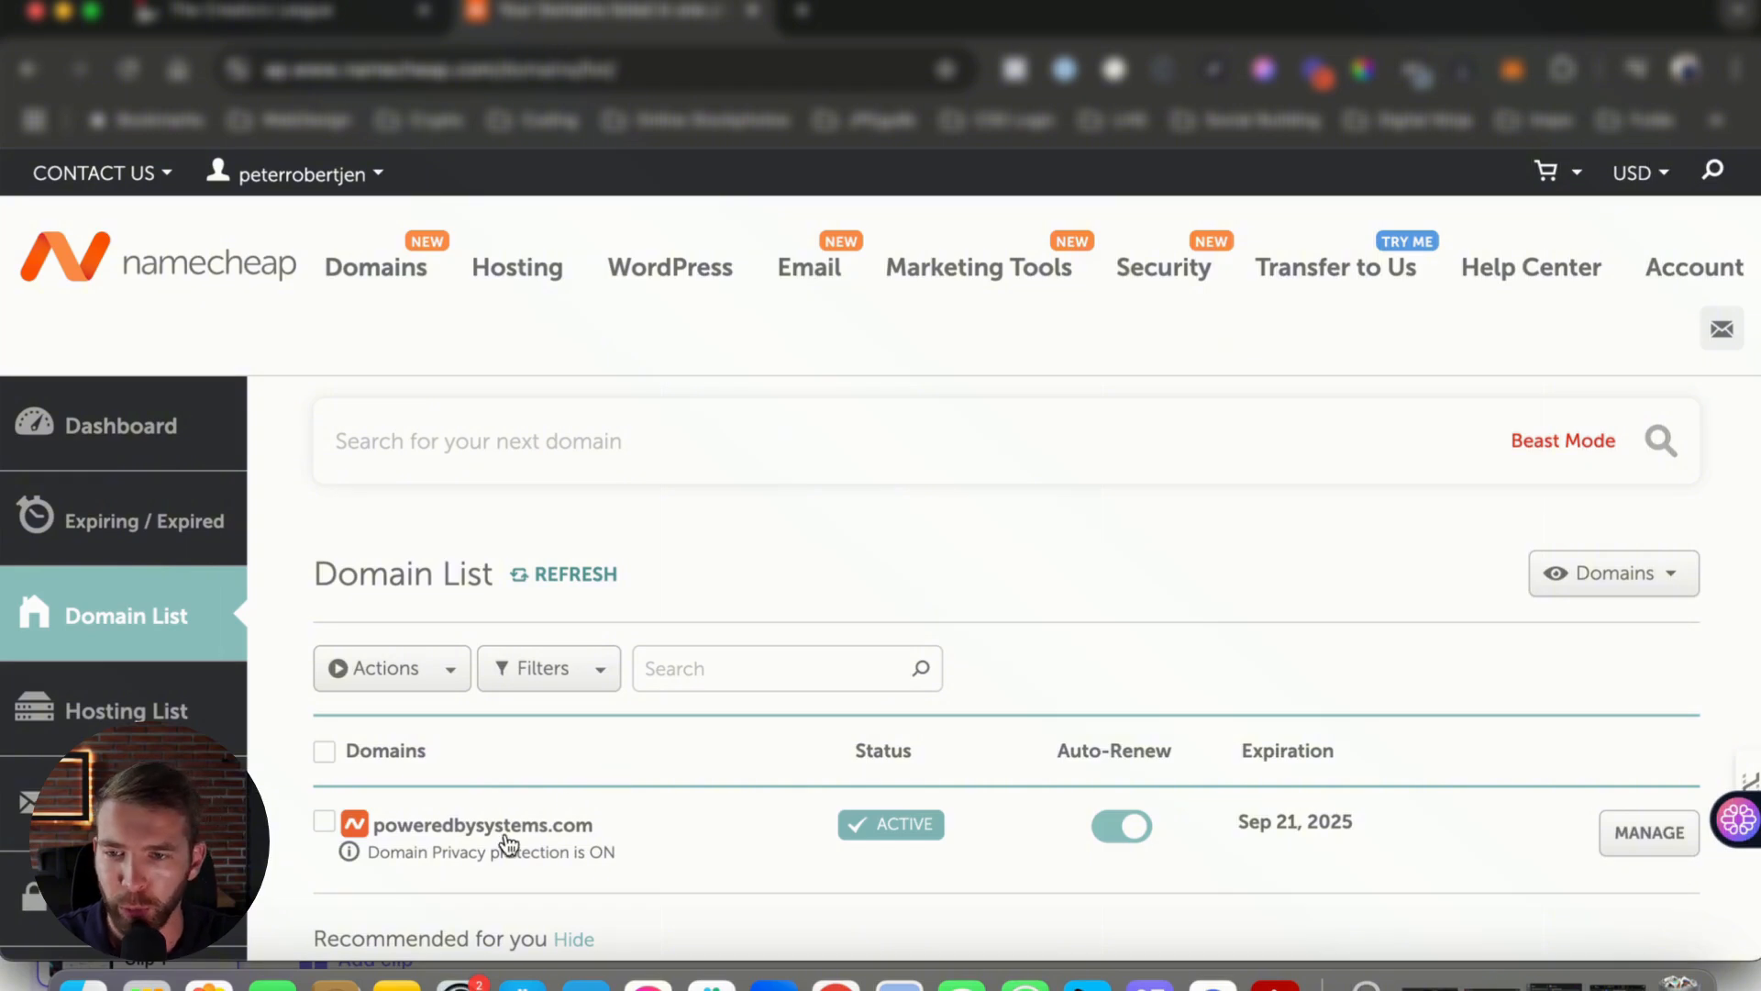
Review the domain list for the owned domains poweredbysystems.com and systemsleadgrowth.com.
scroll(432, 825, down, 3)
scroll(437, 798, up, 3)
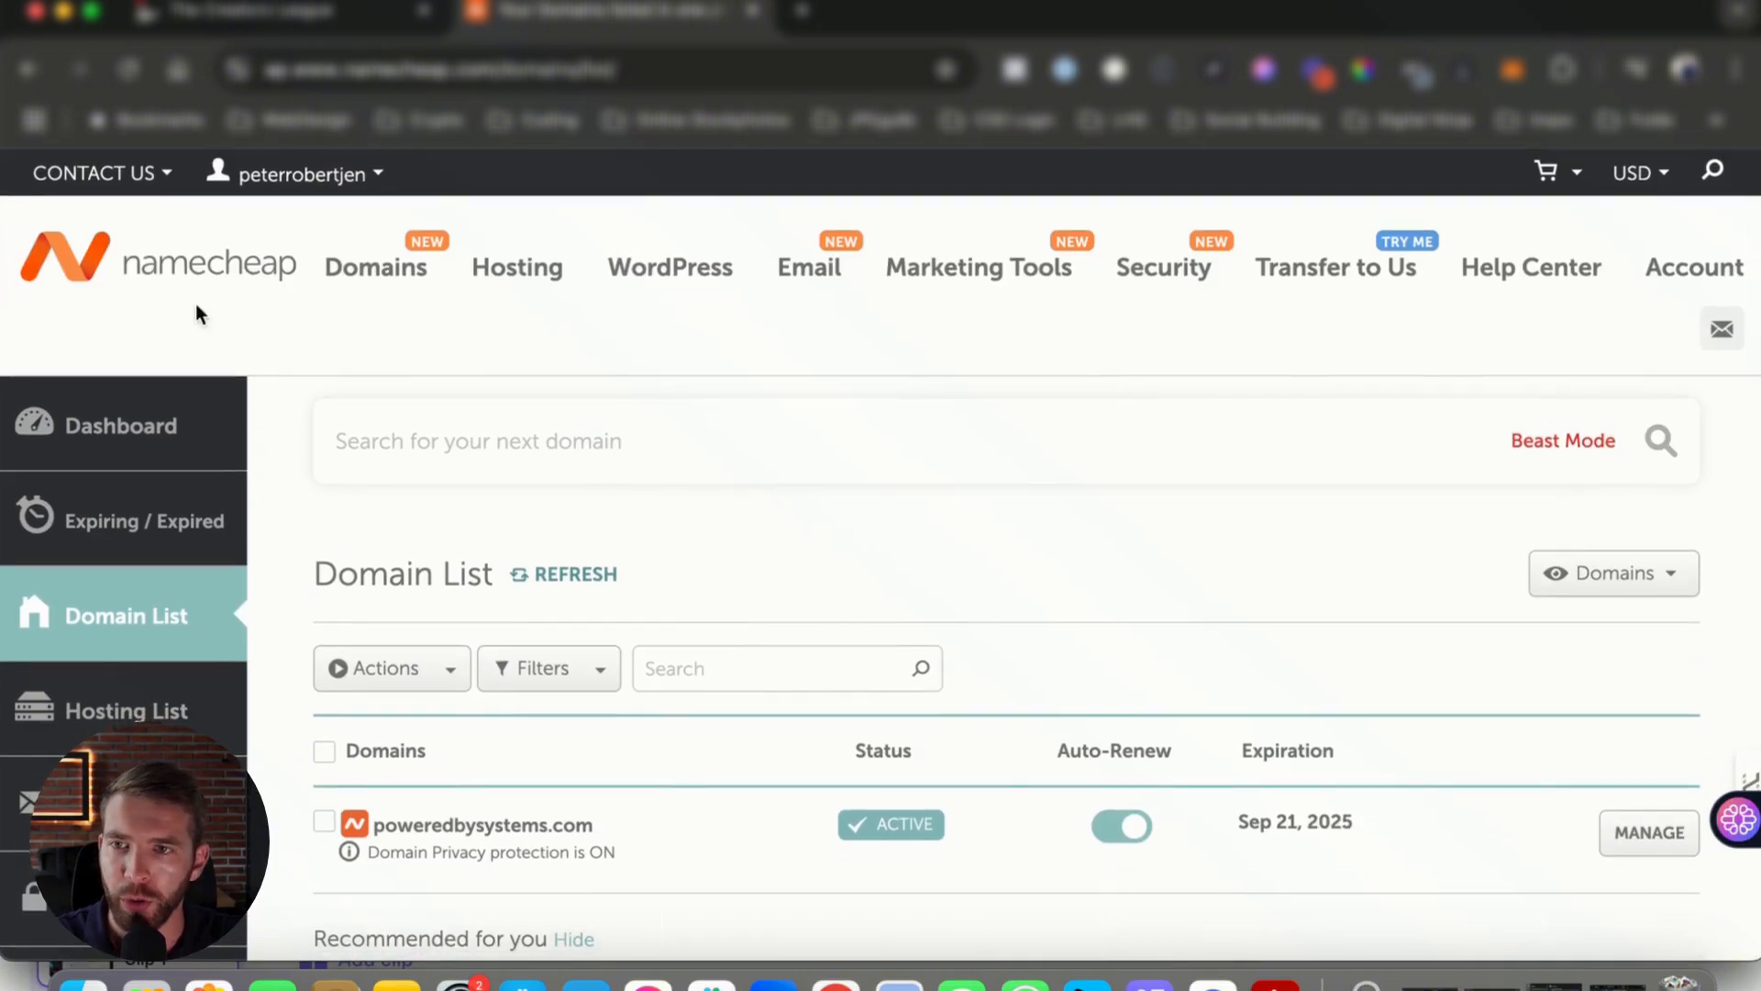
click(302, 175)
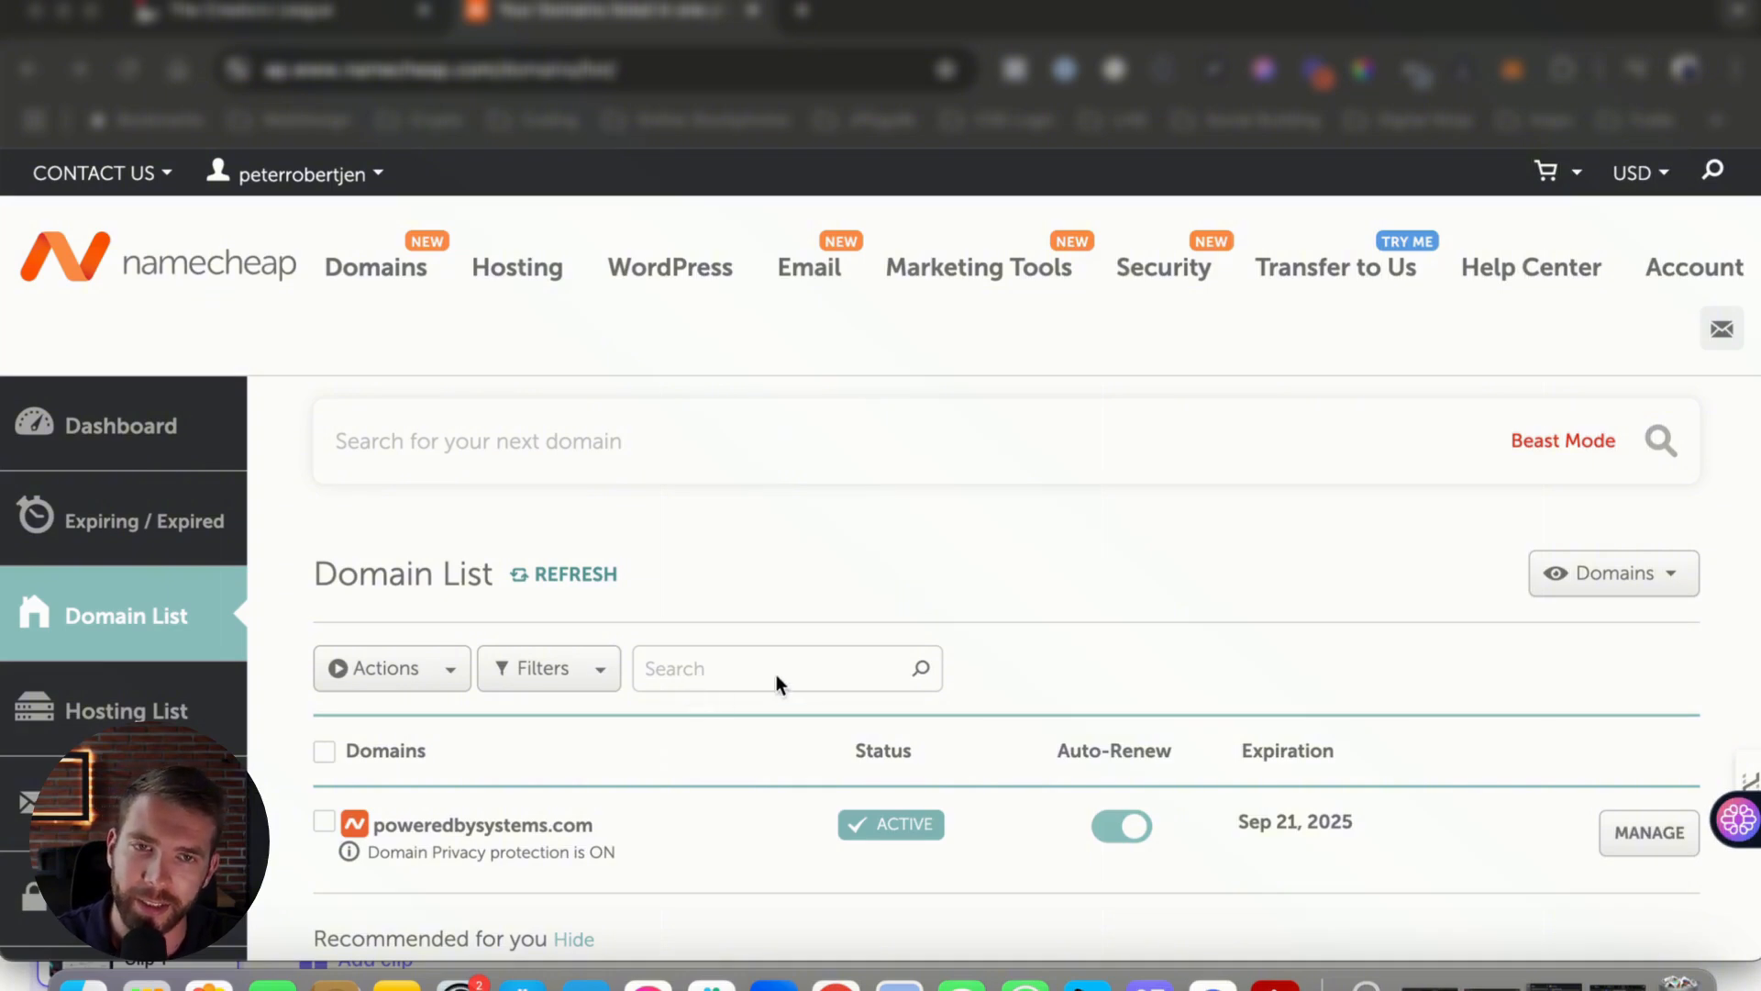
scroll(828, 670, down, 1)
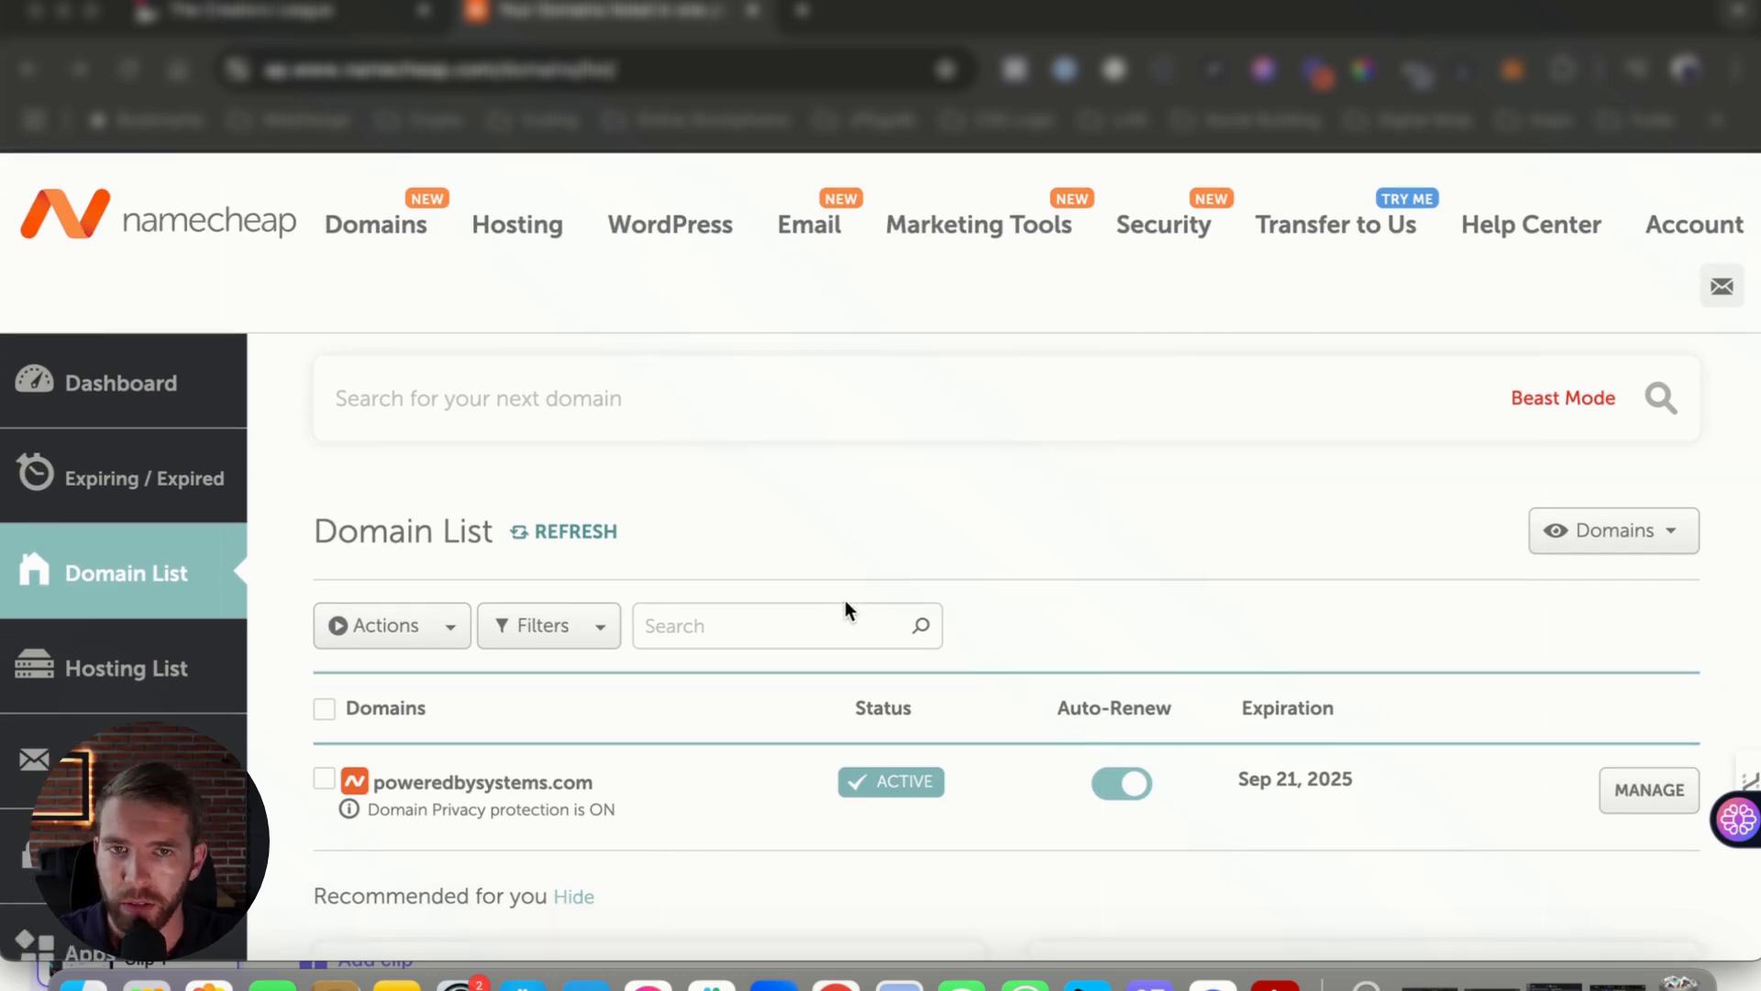
scroll(845, 600, down, 5)
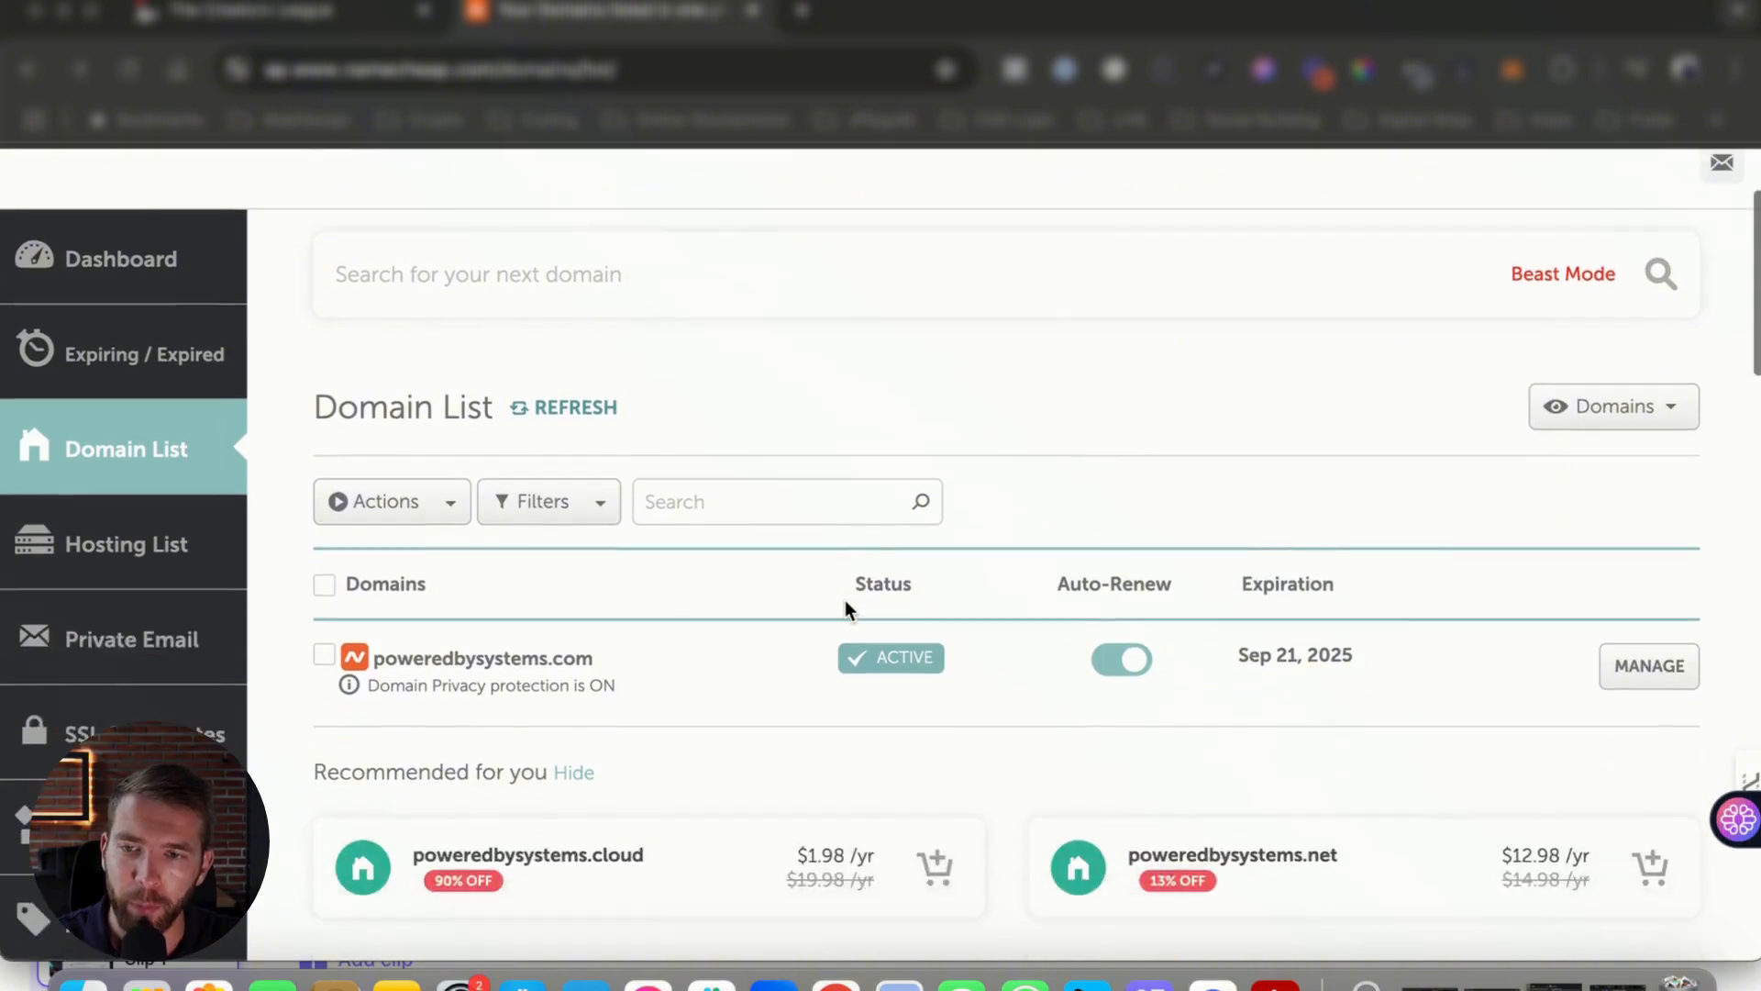
scroll(864, 619, up, 2)
scroll(872, 631, up, 3)
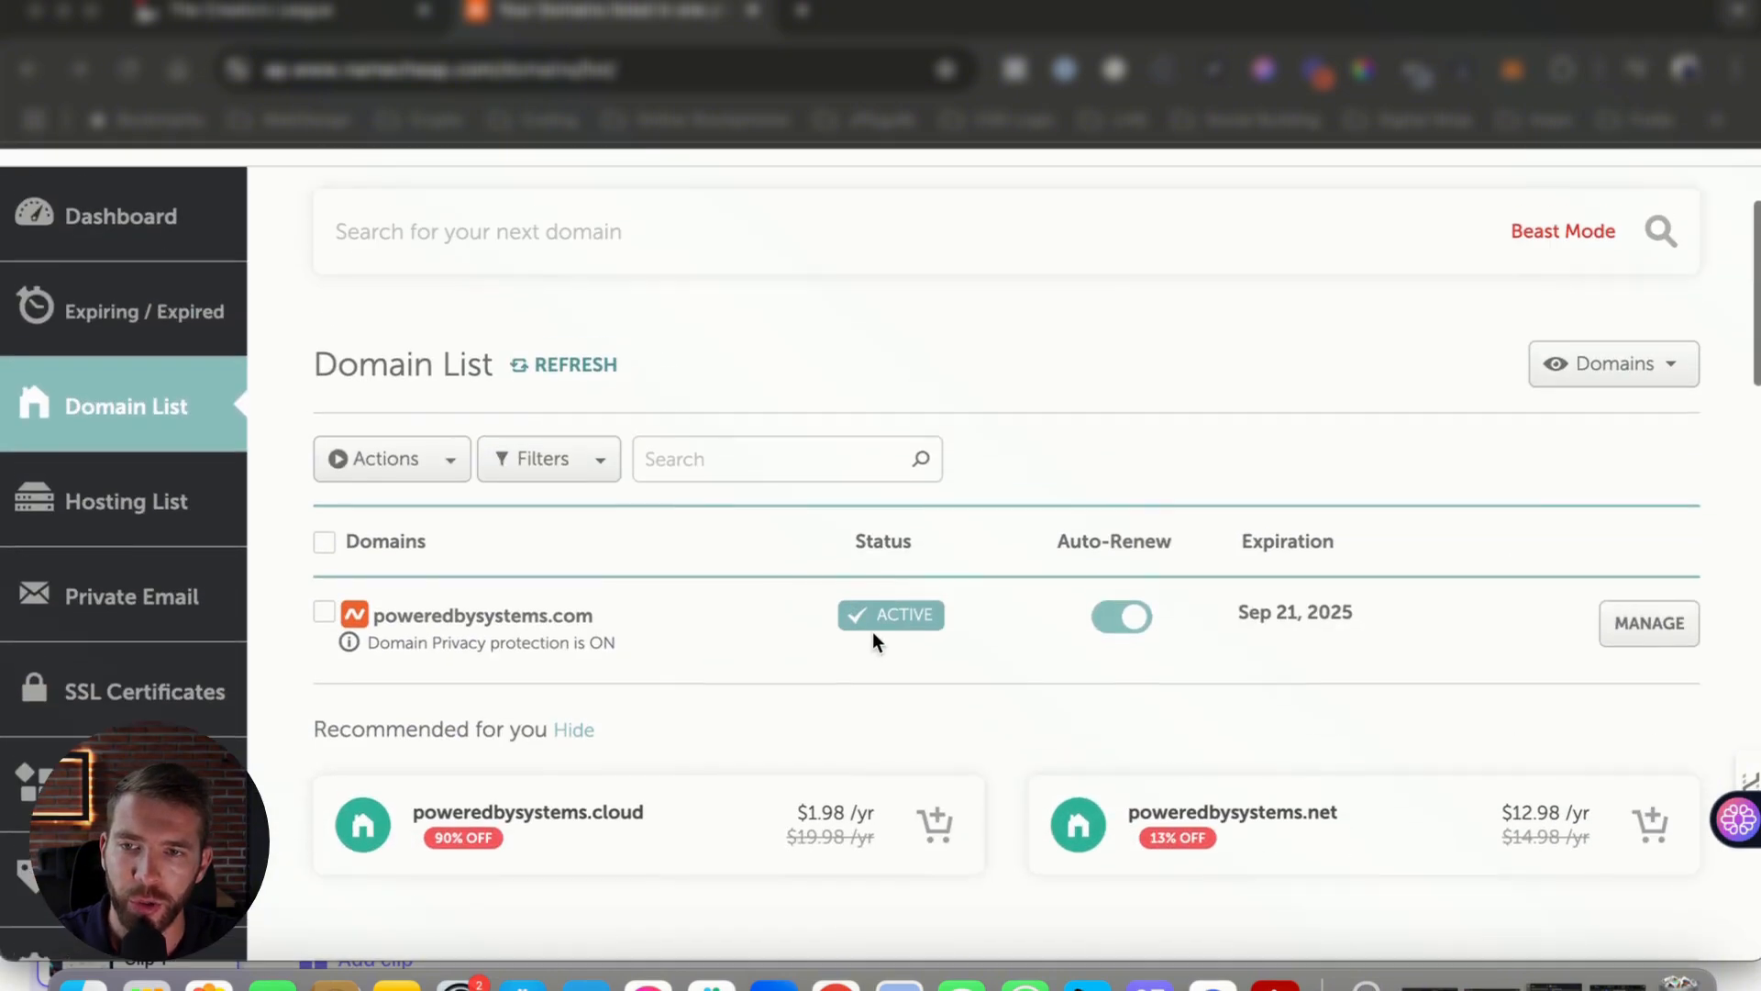
scroll(657, 543, down, 2)
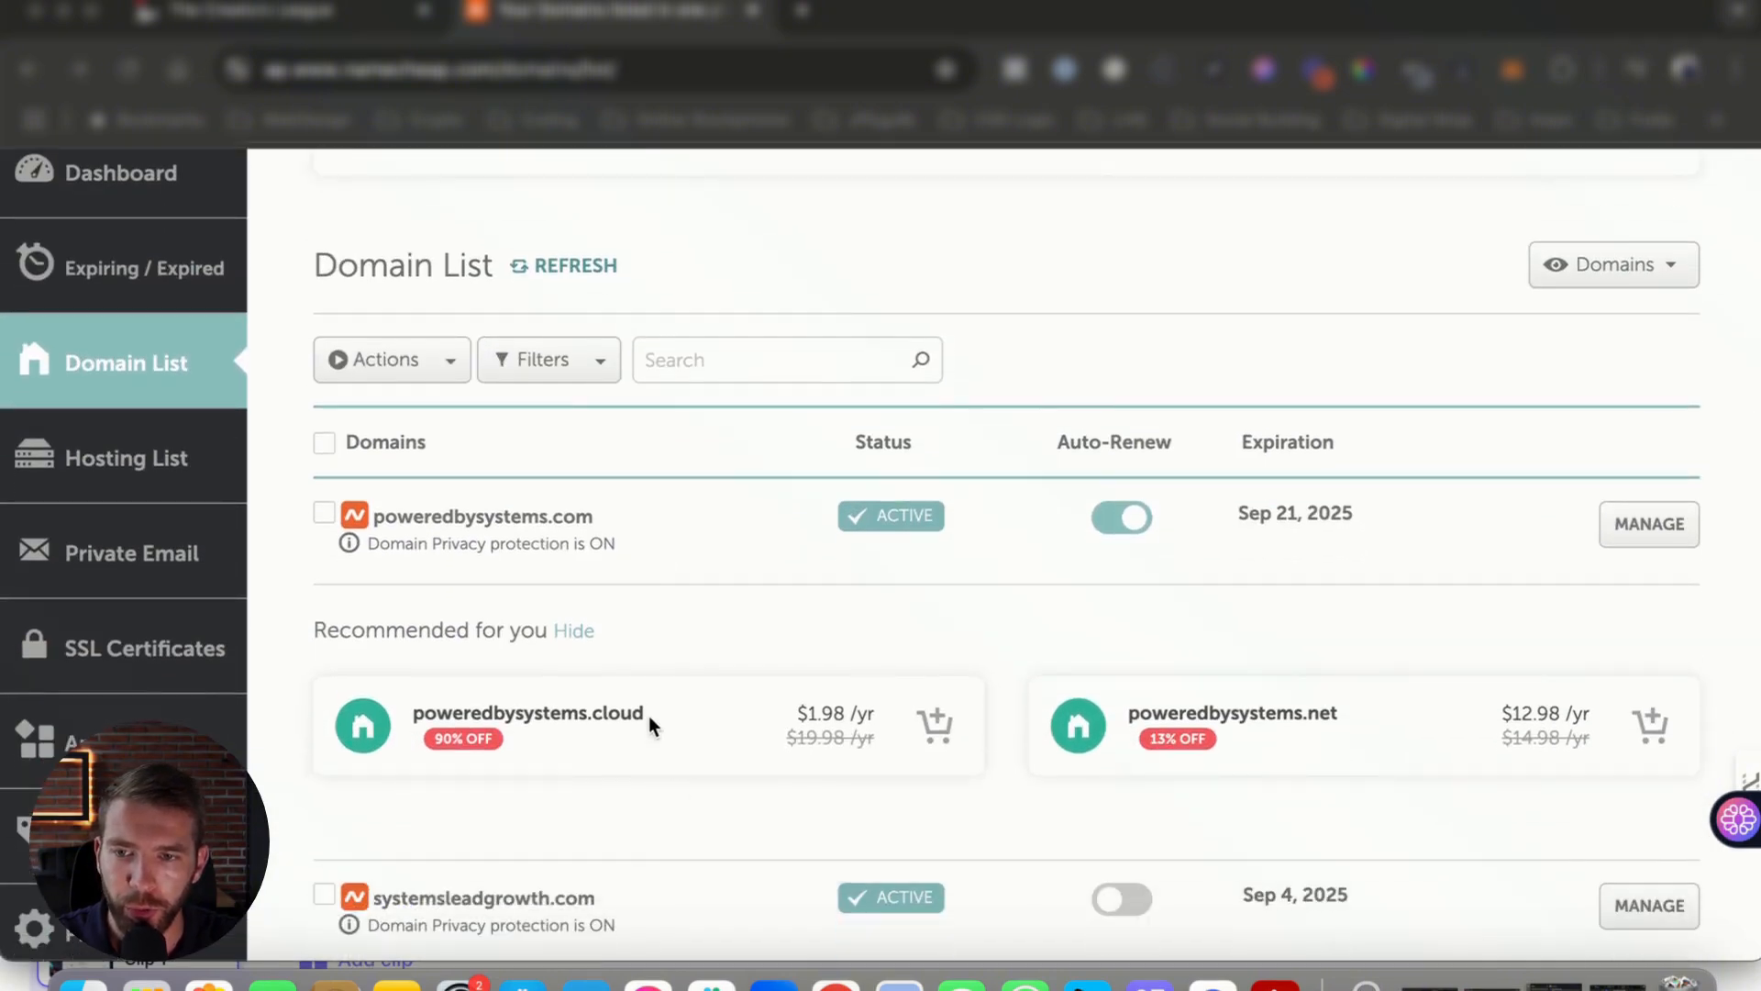
scroll(648, 716, down, 1)
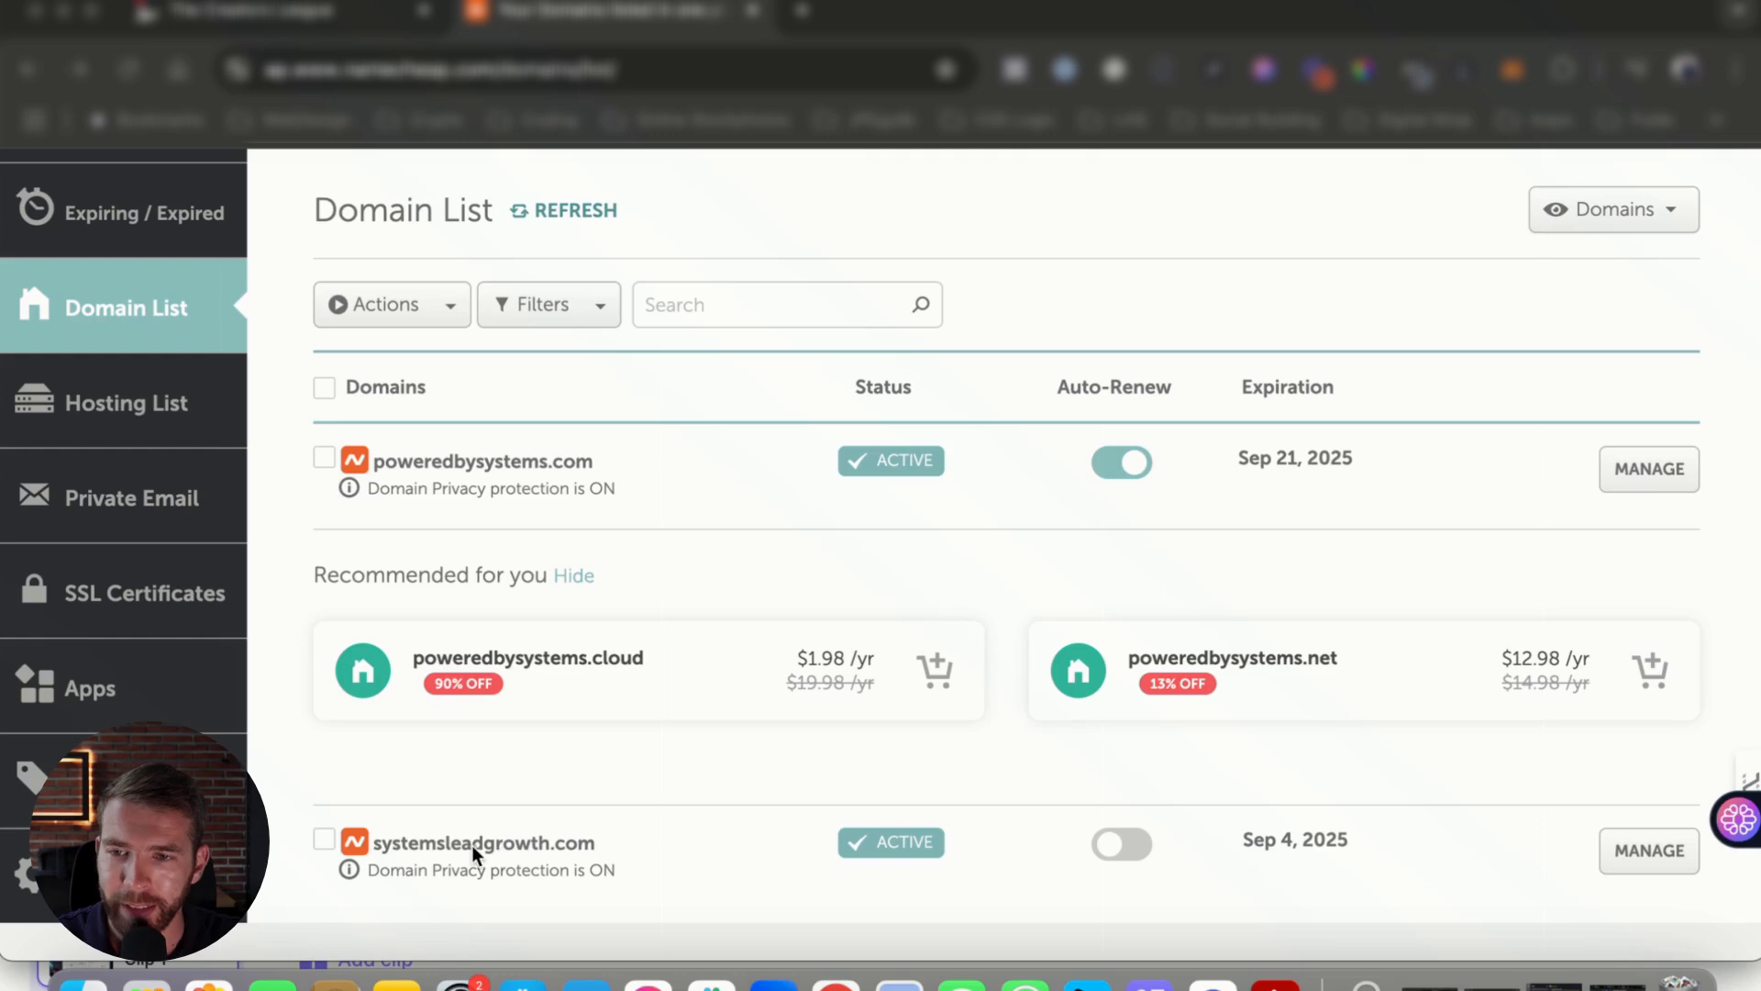
drag(485, 844, 445, 849)
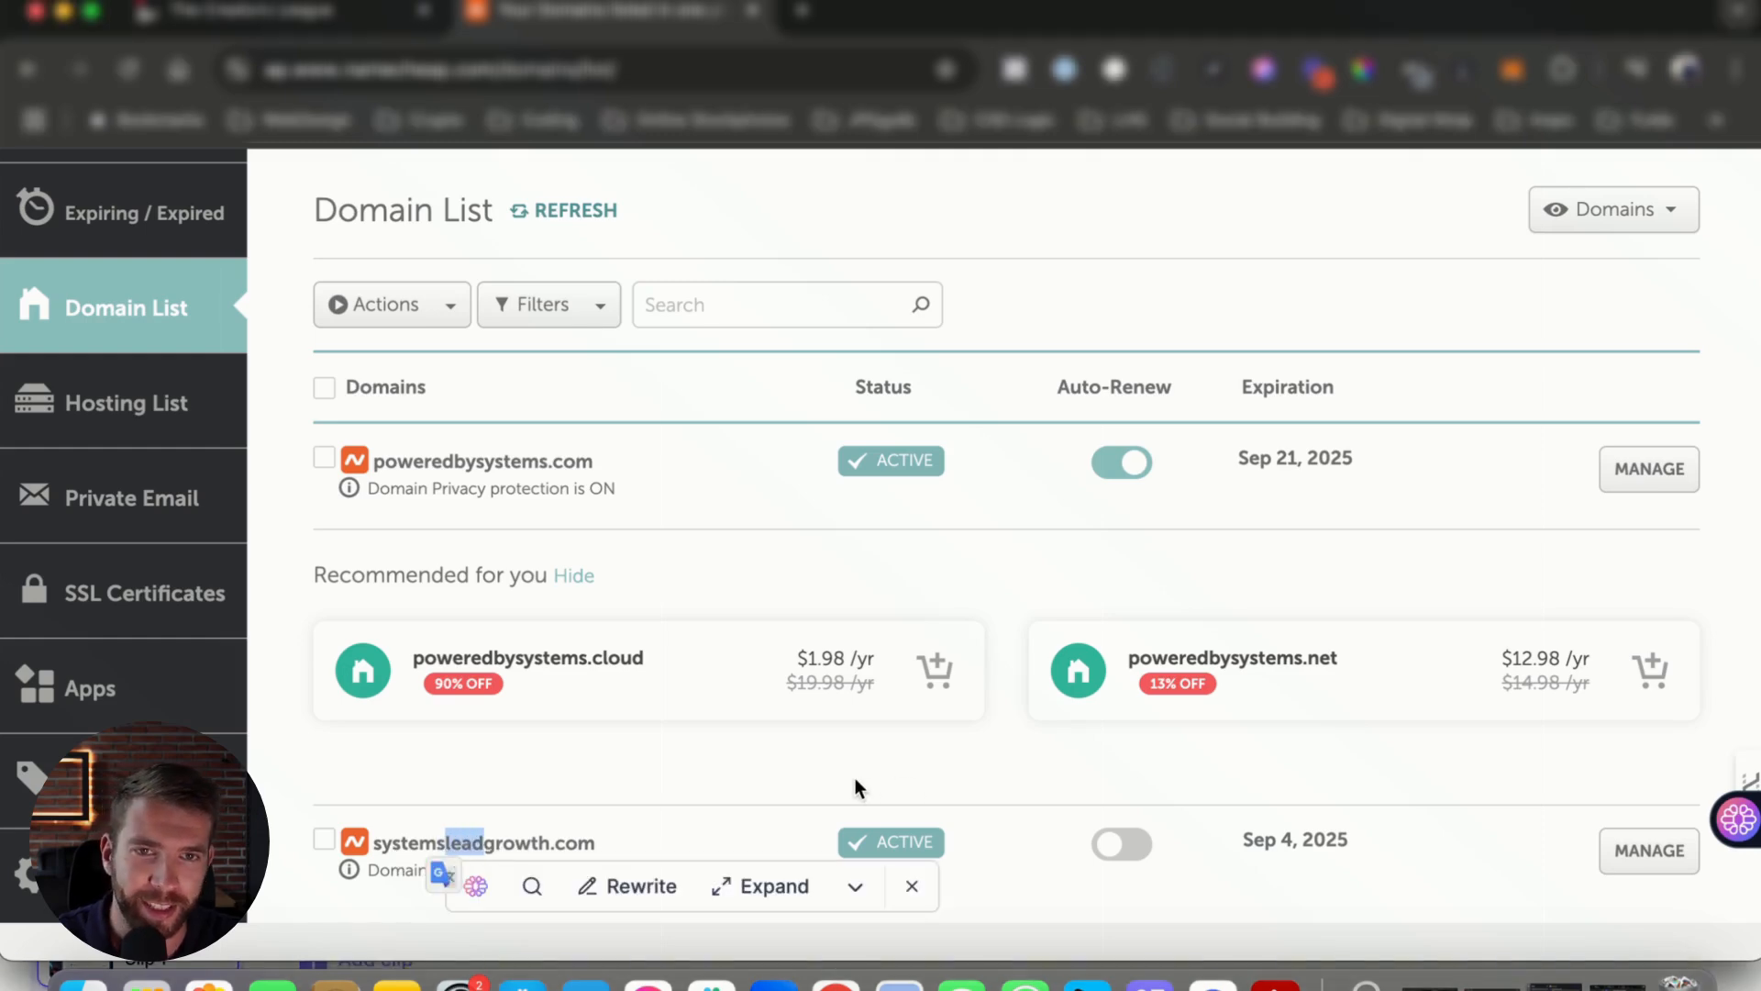
click(1245, 779)
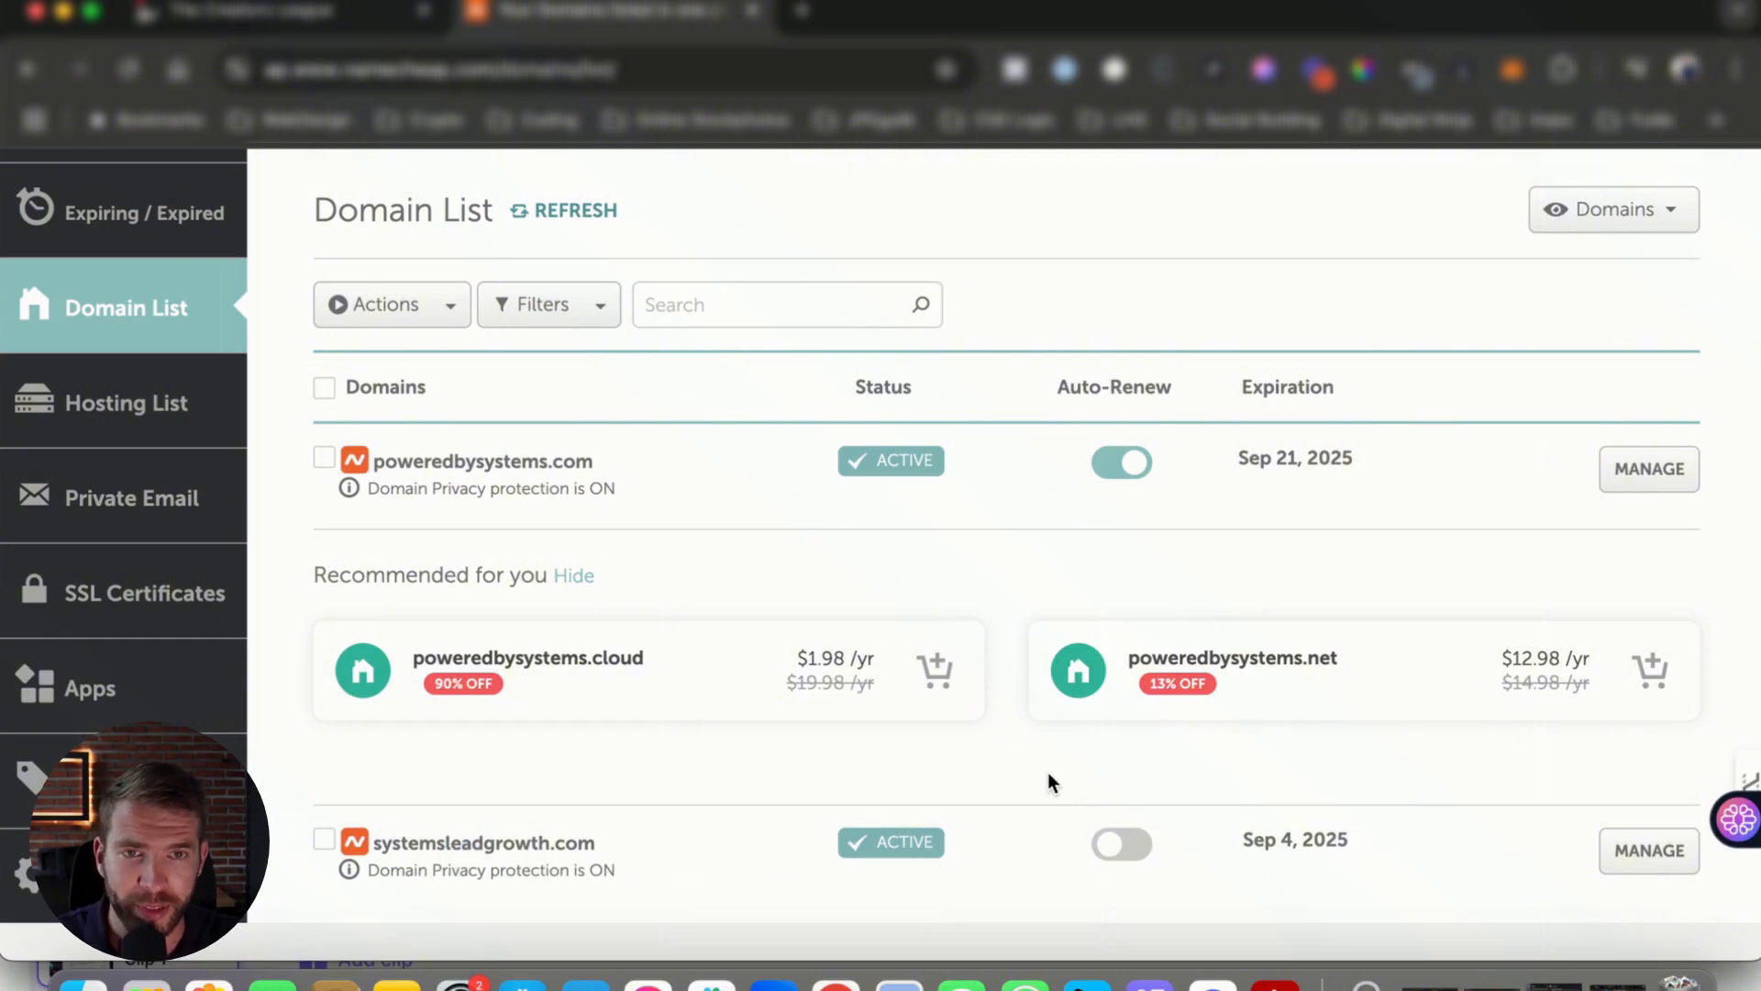
drag(575, 462, 385, 461)
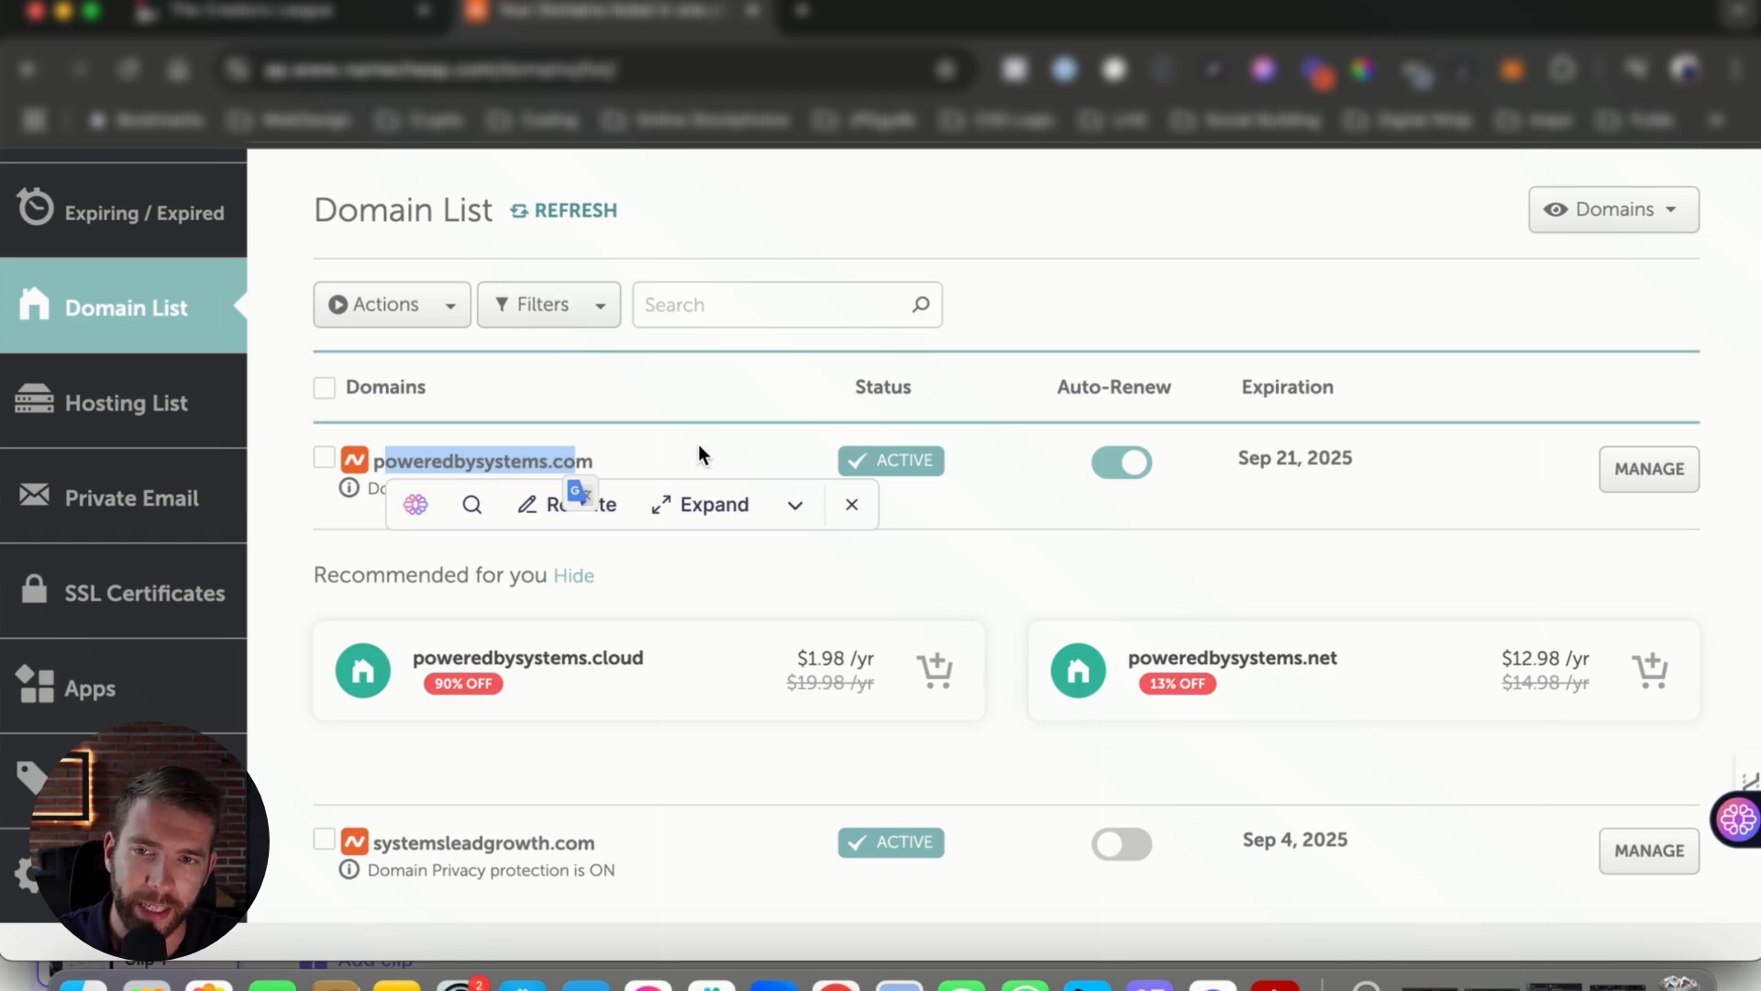
click(745, 398)
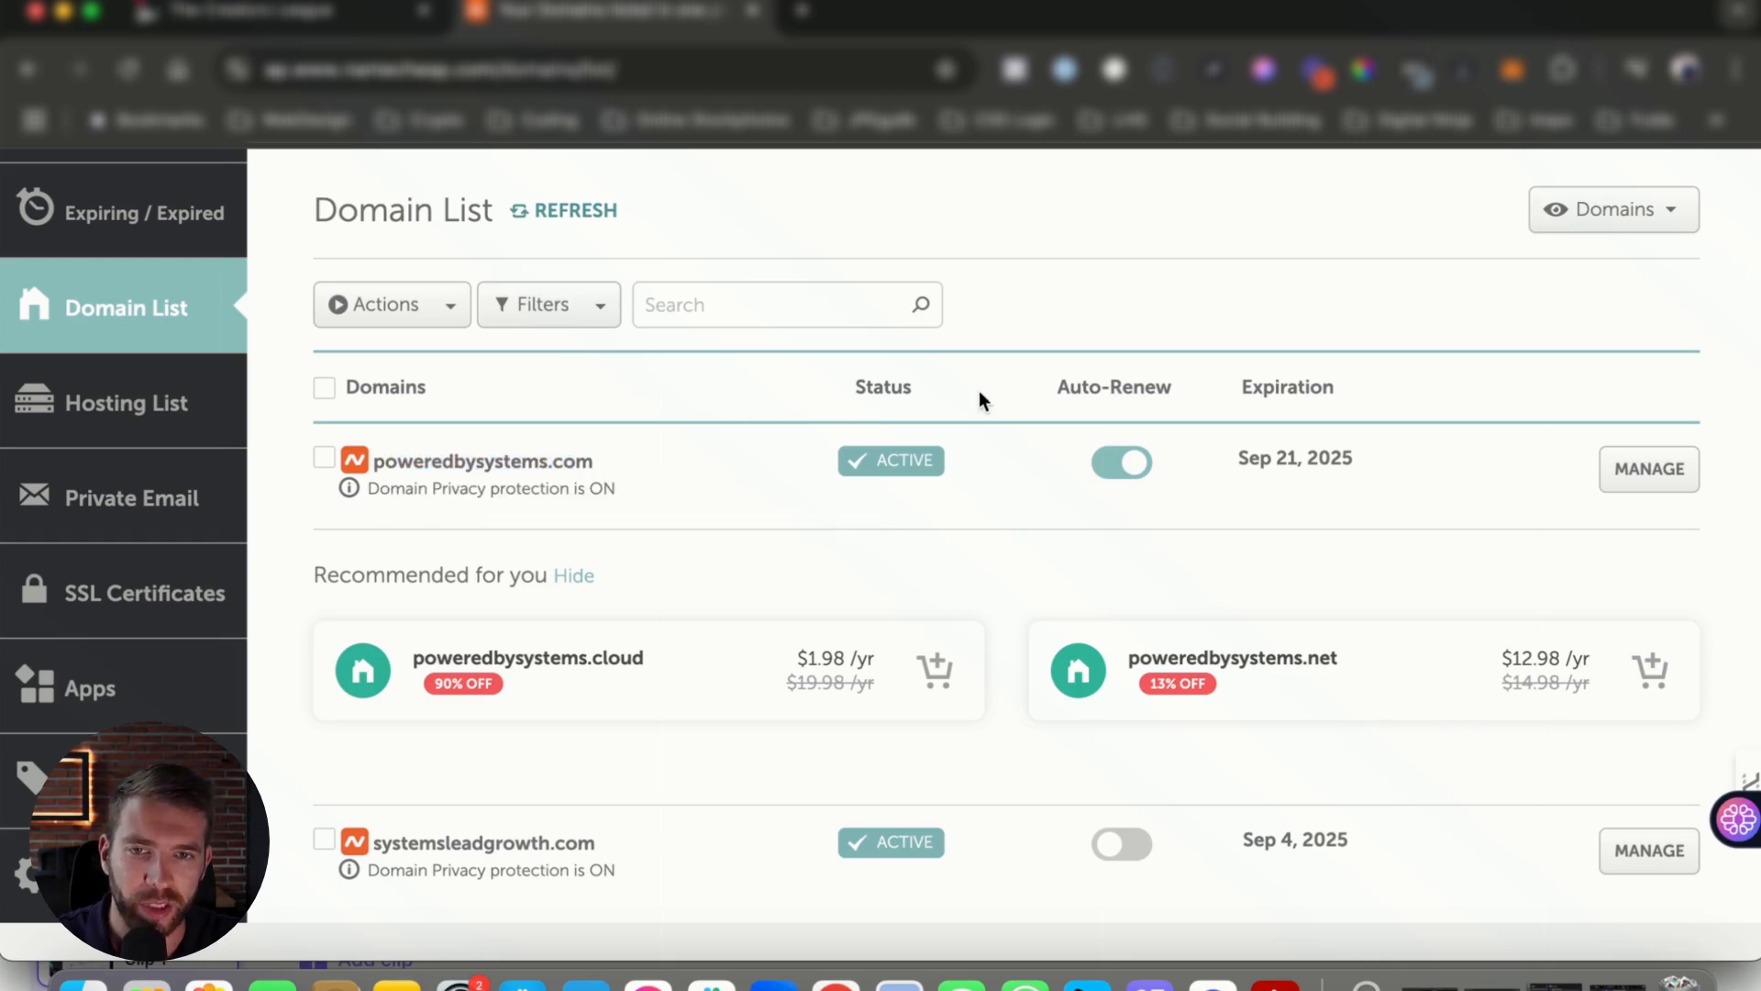
scroll(811, 669, down, 5)
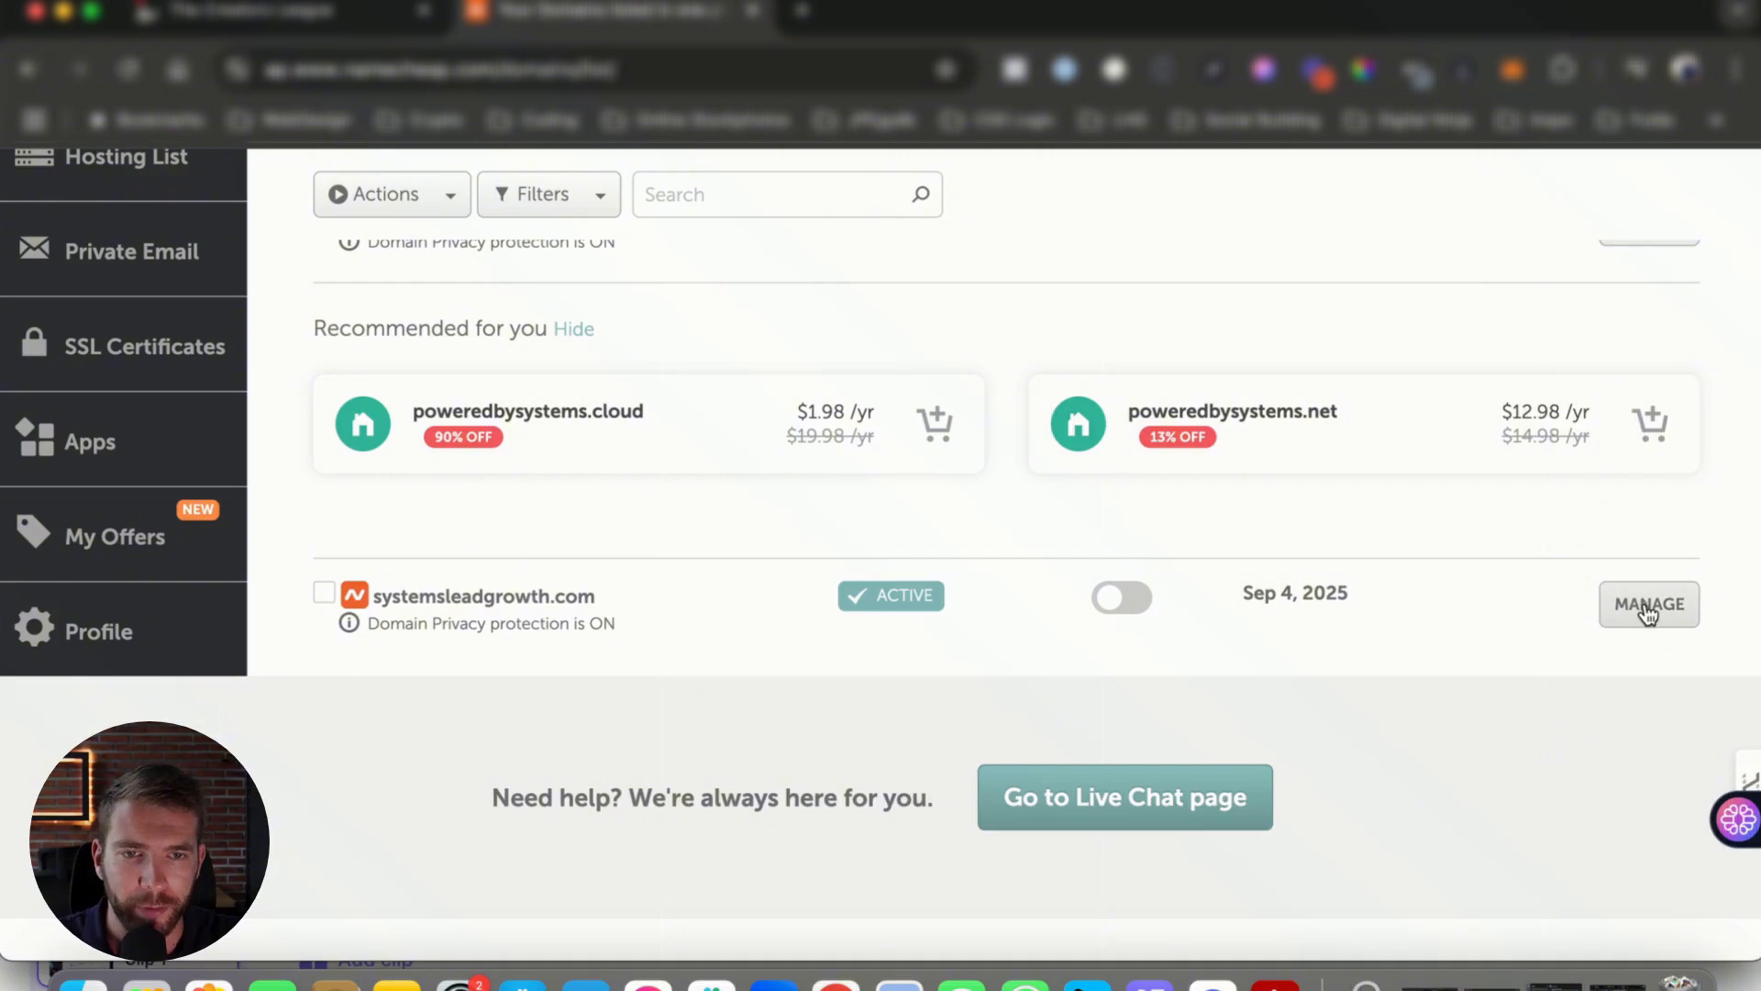
Switch to The Creators League account and open its Domains settings.
scroll(684, 452, up, 3)
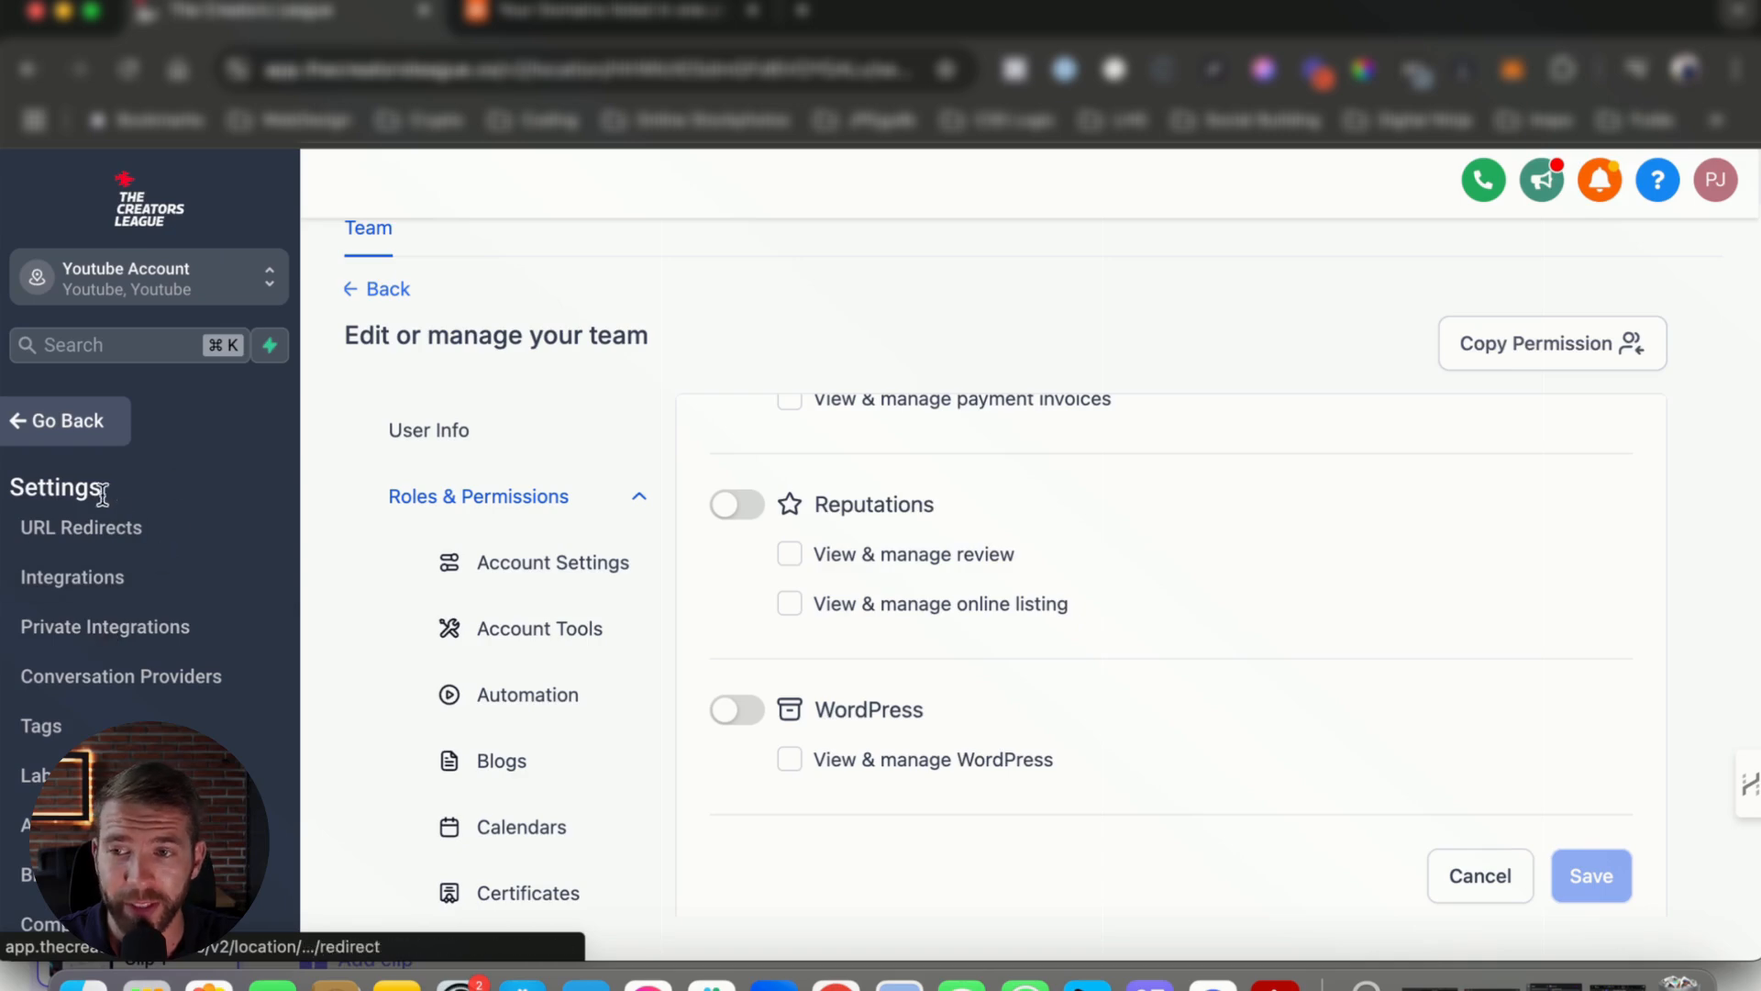
scroll(110, 624, up, 3)
scroll(129, 702, up, 1)
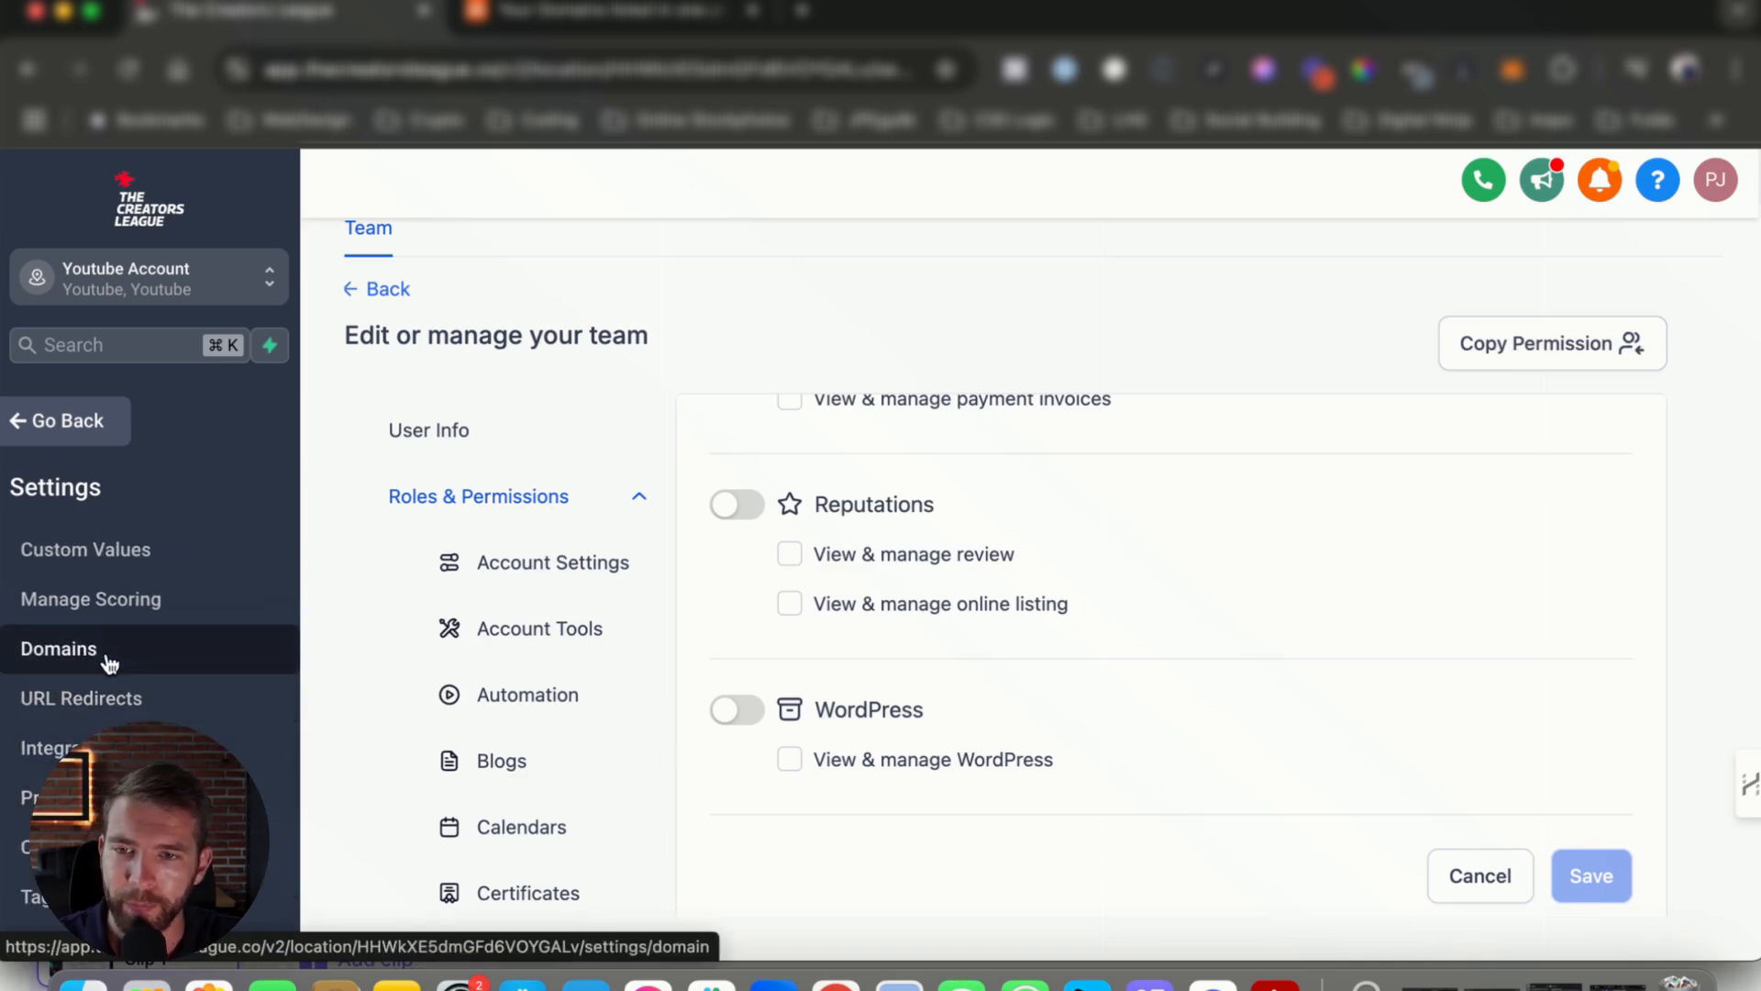
Check the systemsleadgrowth.com name in Namecheap's domain list, and return to The Creators League's domain settings.
click(606, 11)
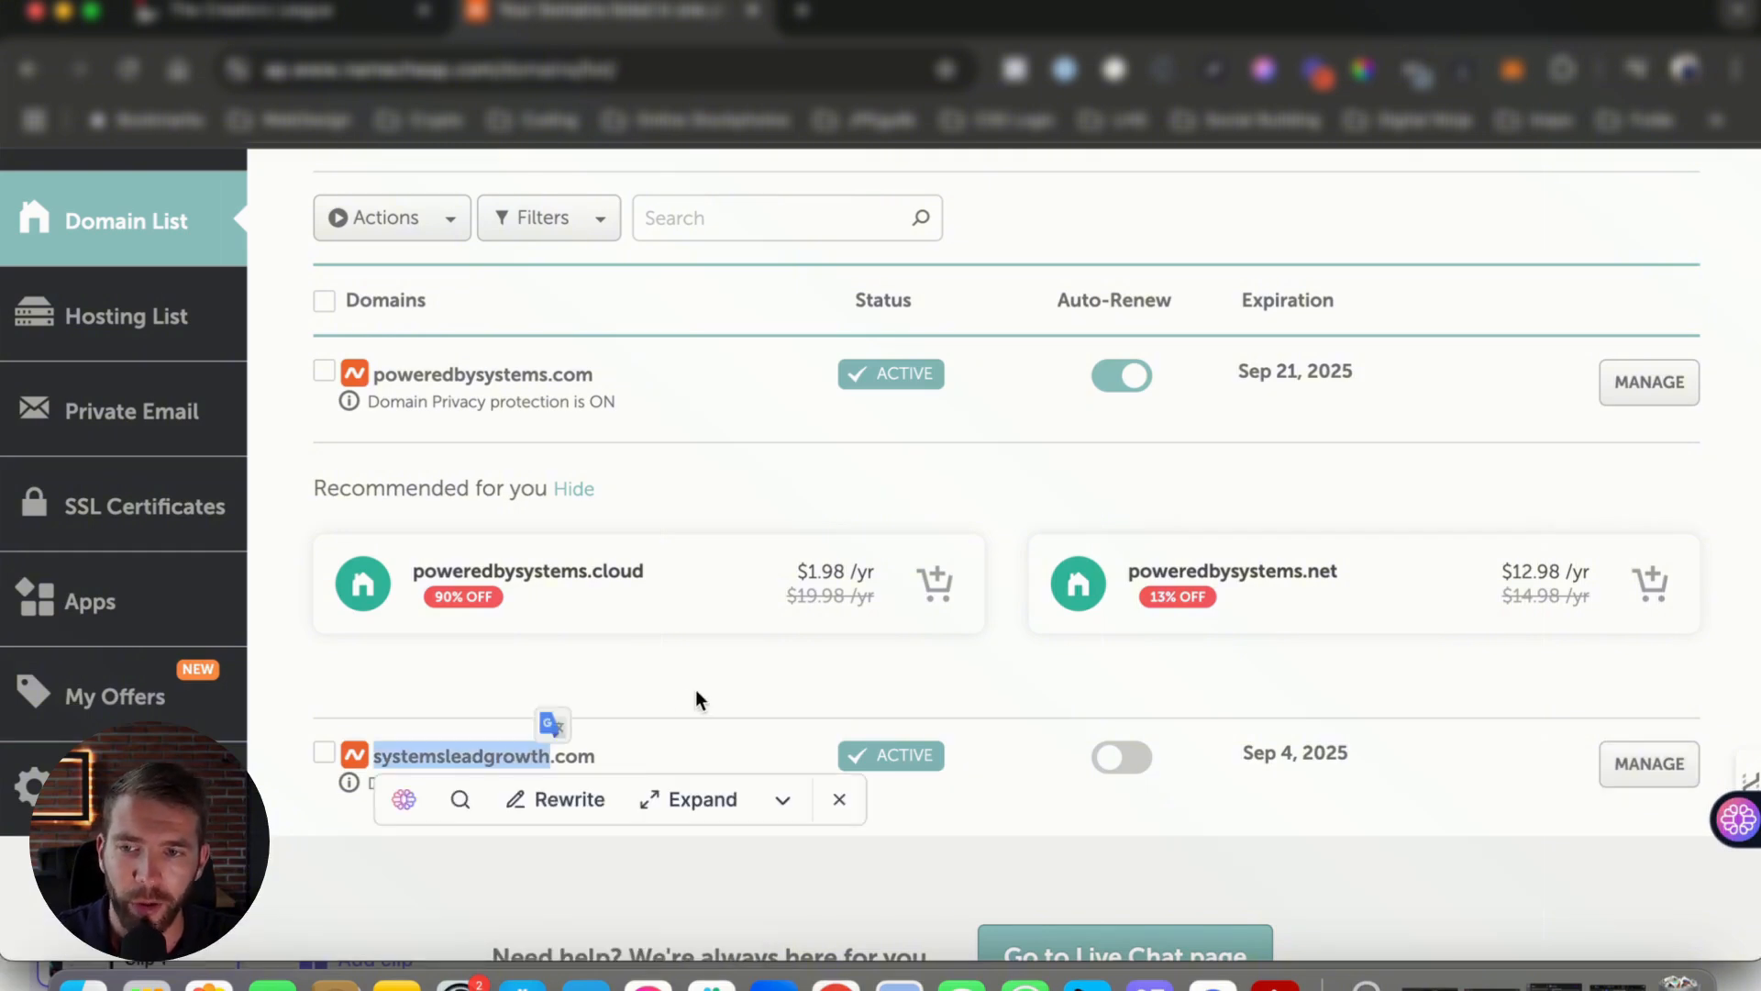
click(564, 668)
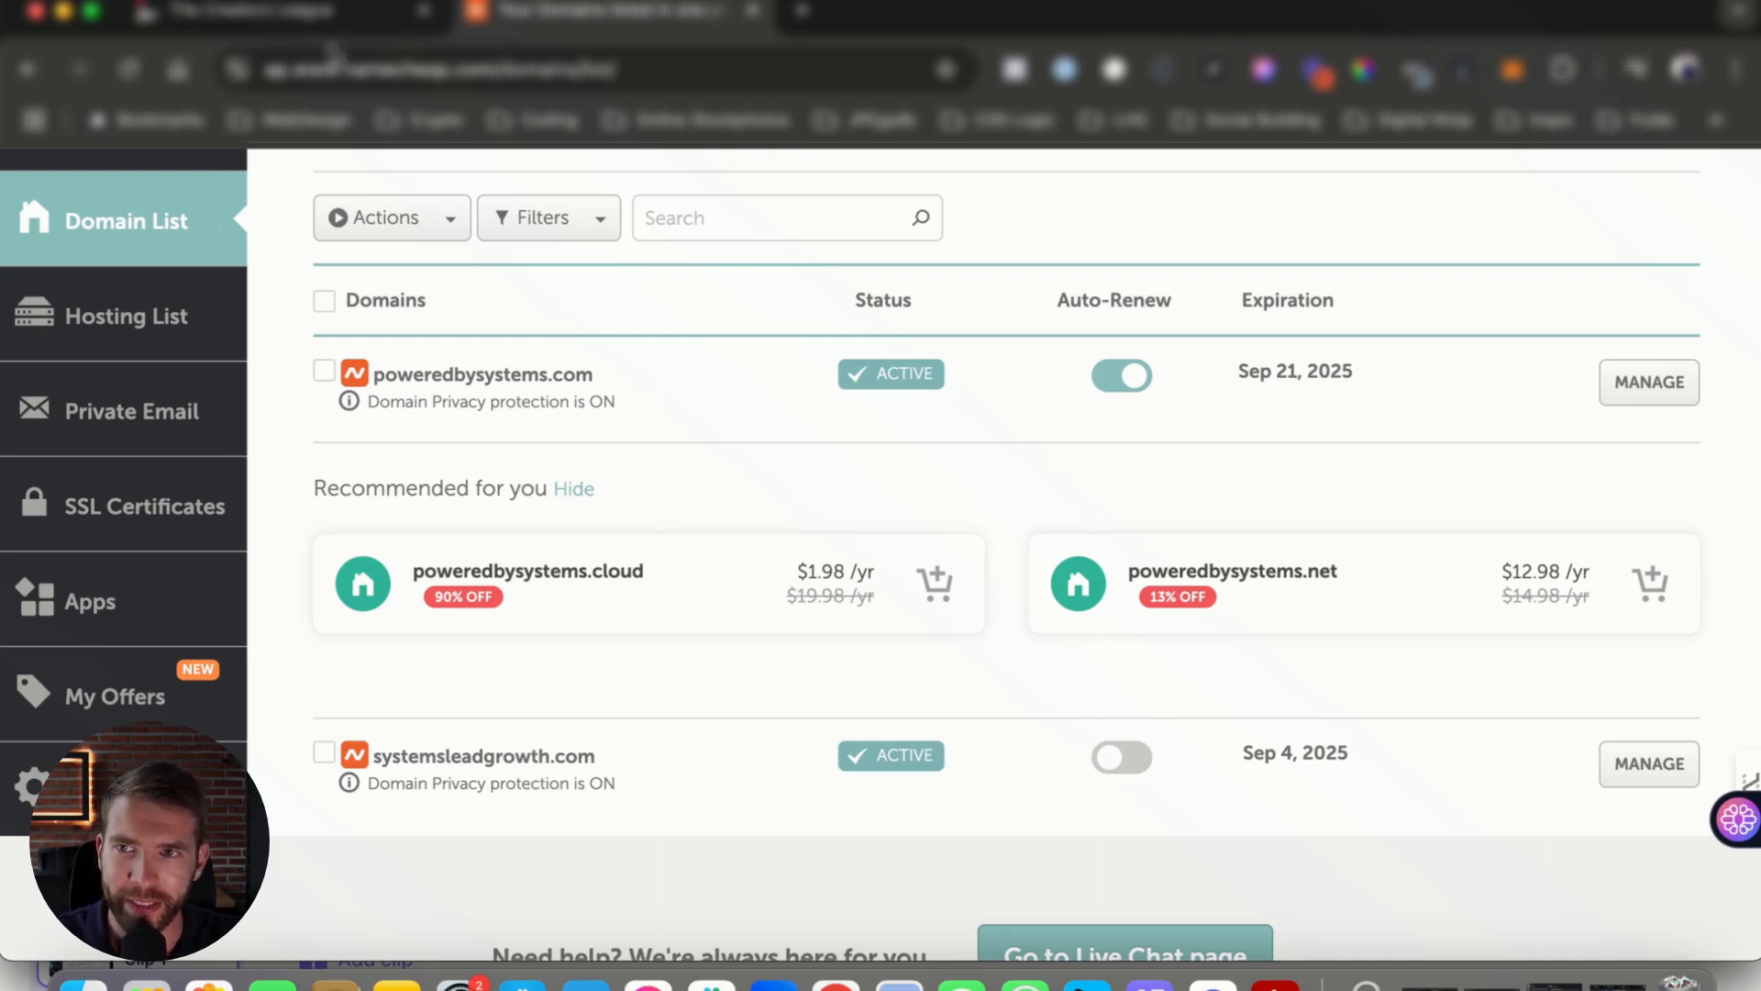
click(323, 20)
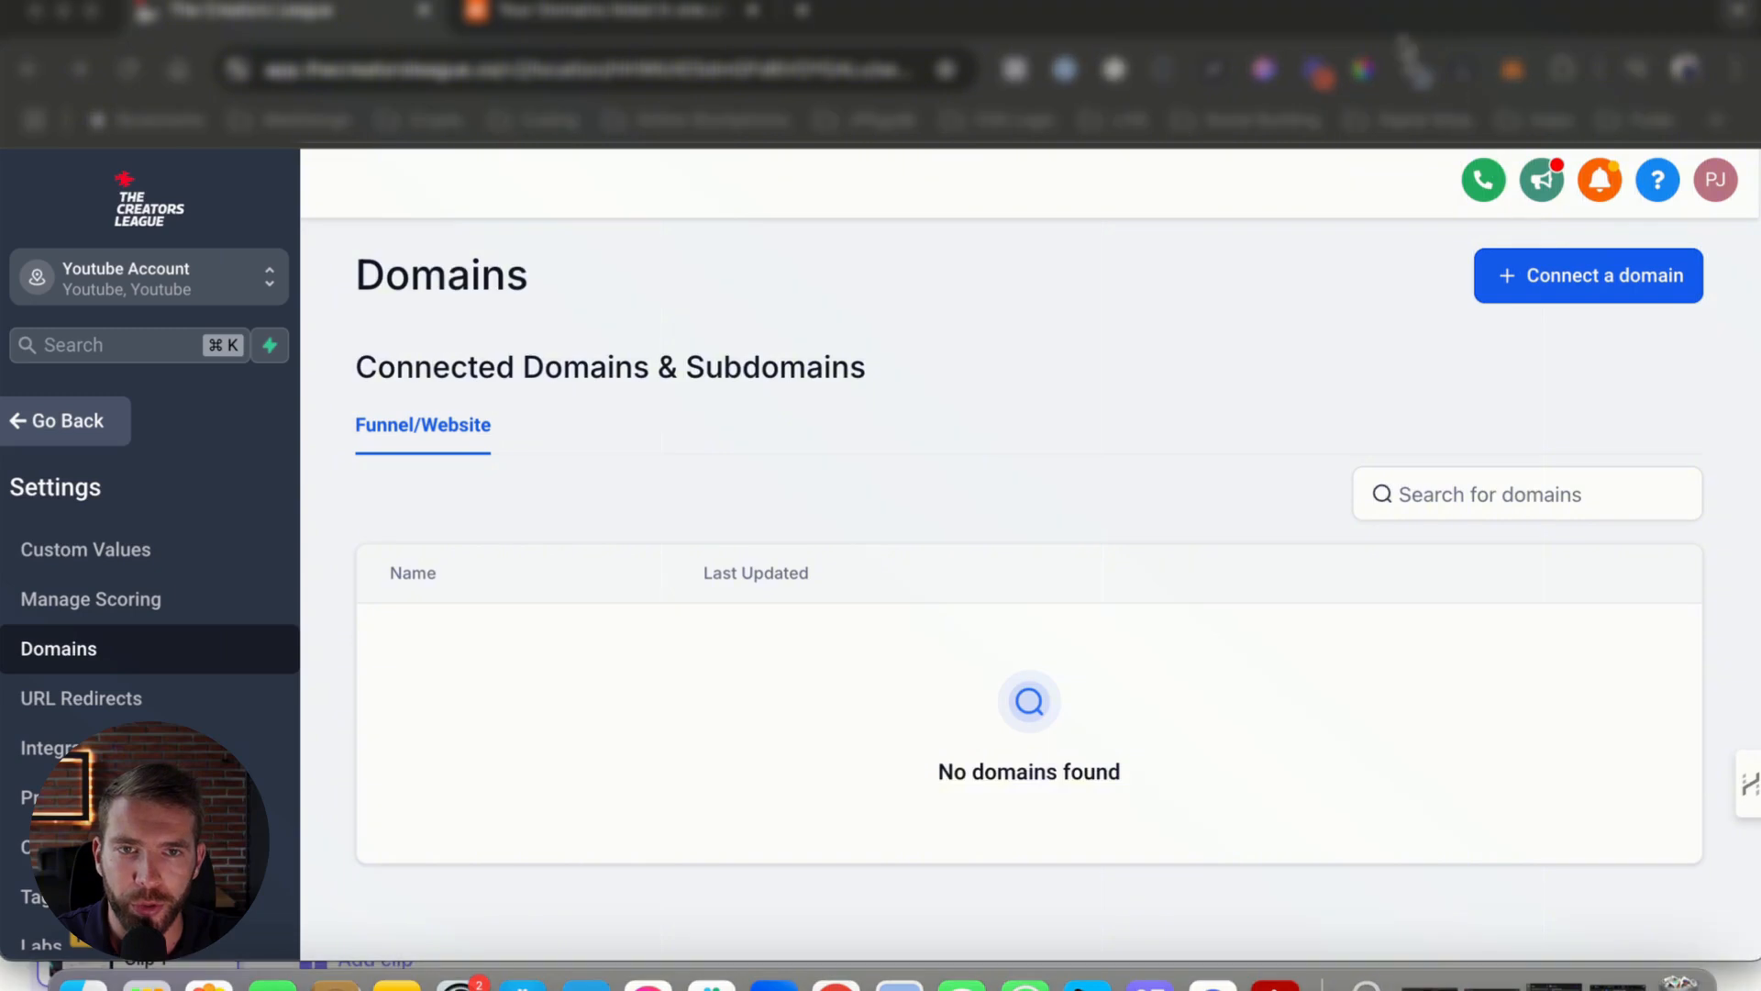
Start connecting a new domain, entering systemsleadgrowth.com as the domain and continuing.
click(1551, 289)
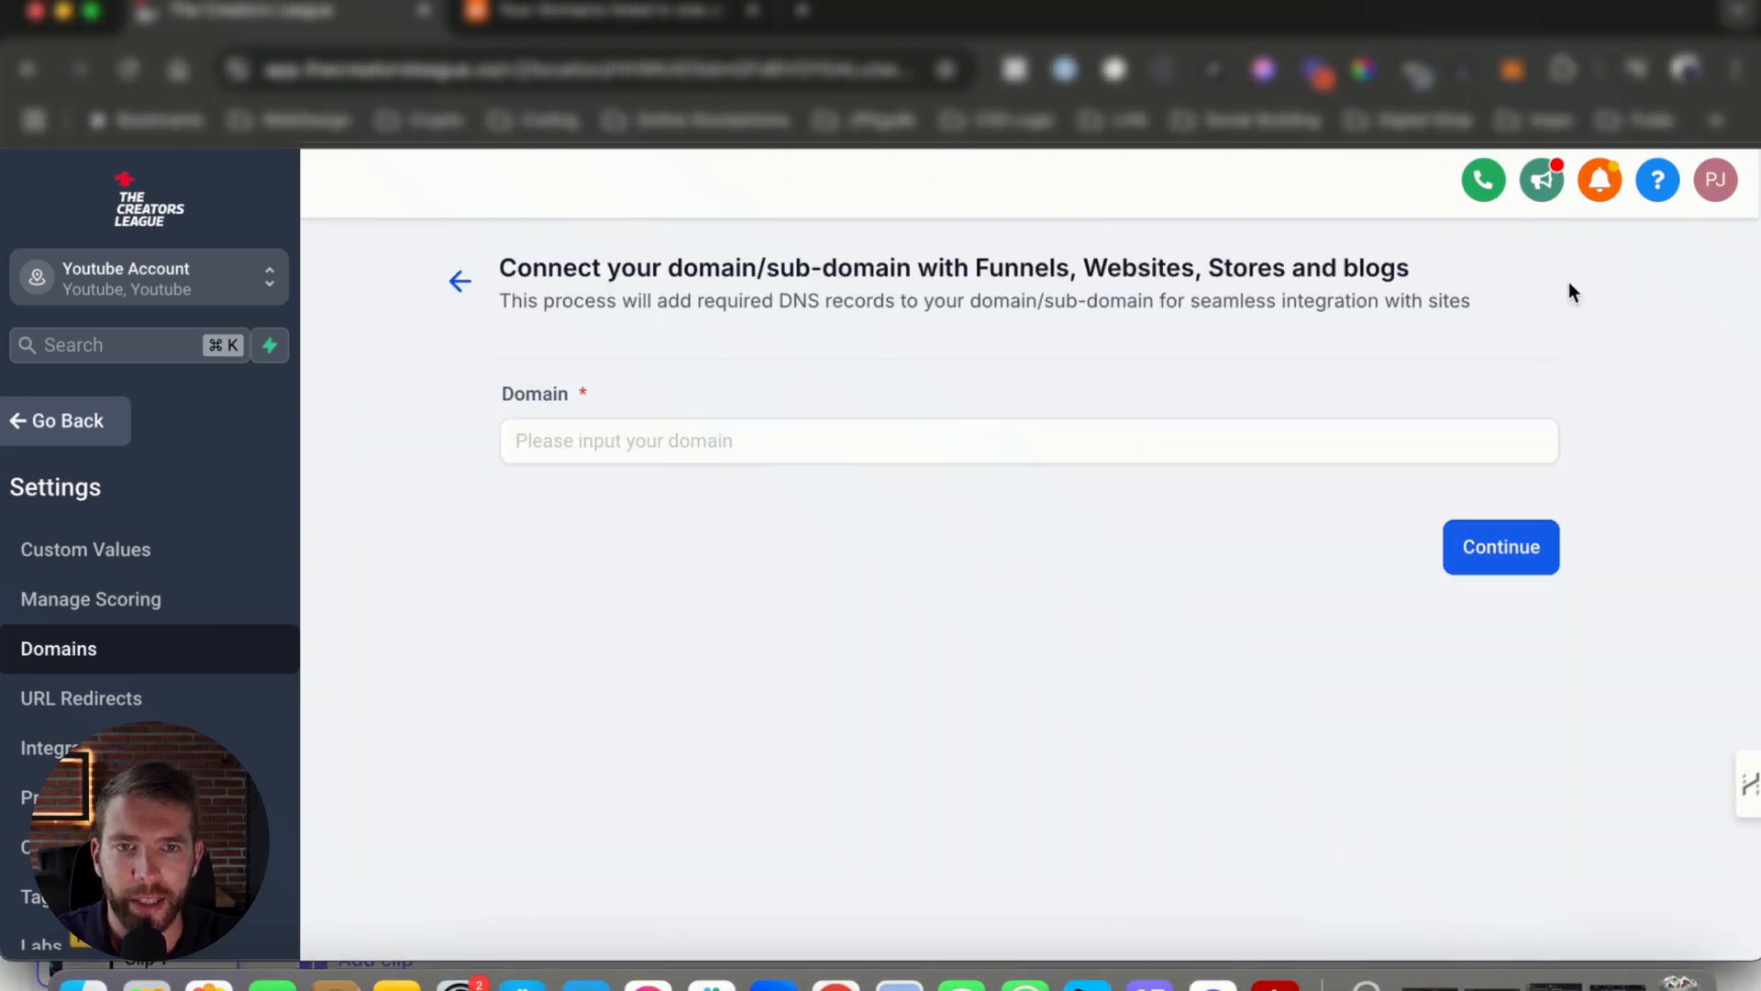
click(748, 433)
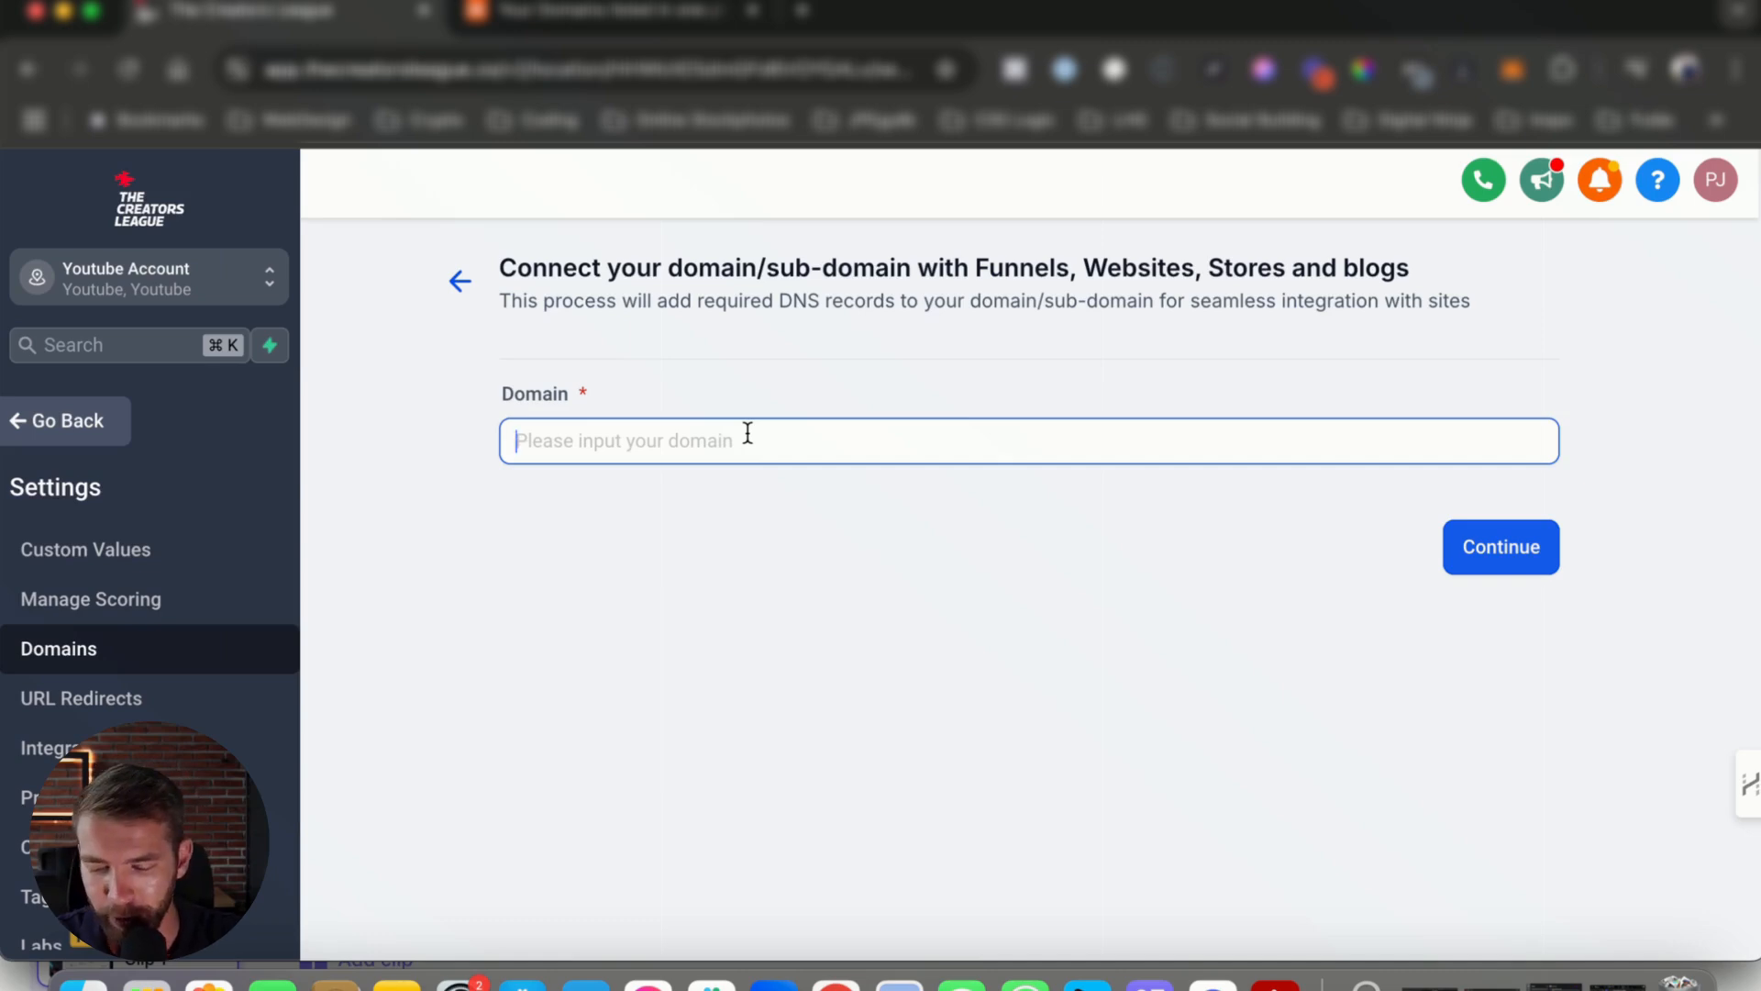
text(syst)
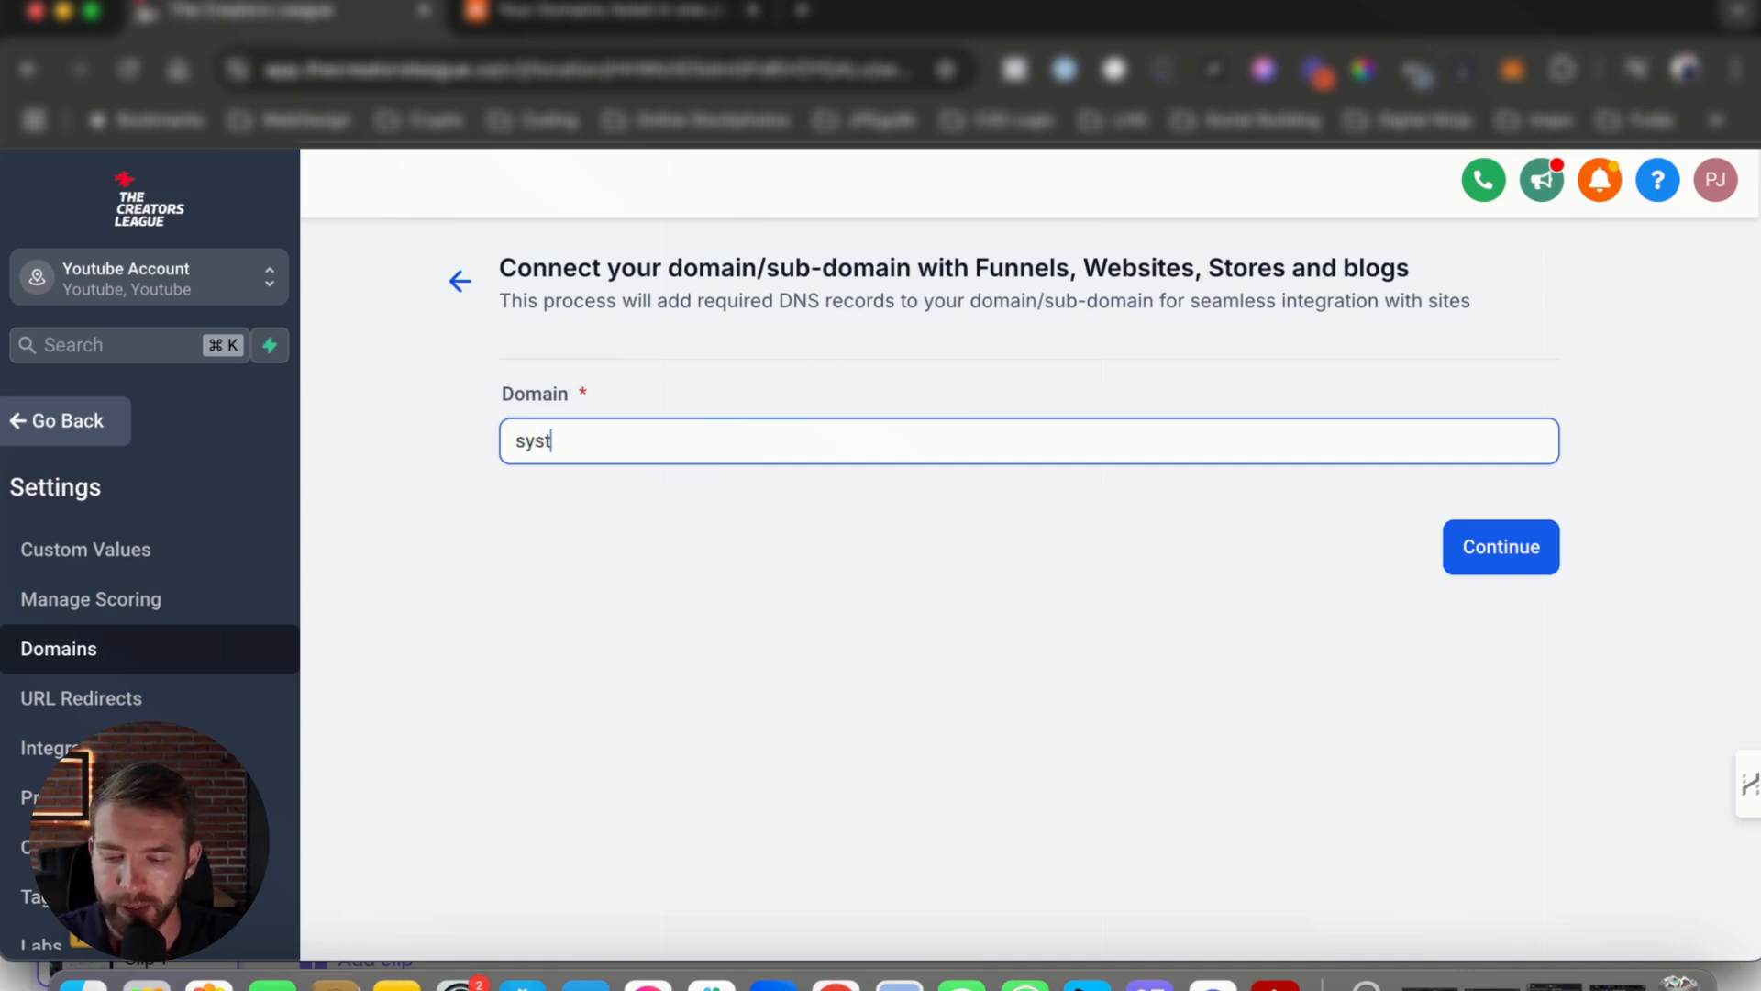
text(emsleadg)
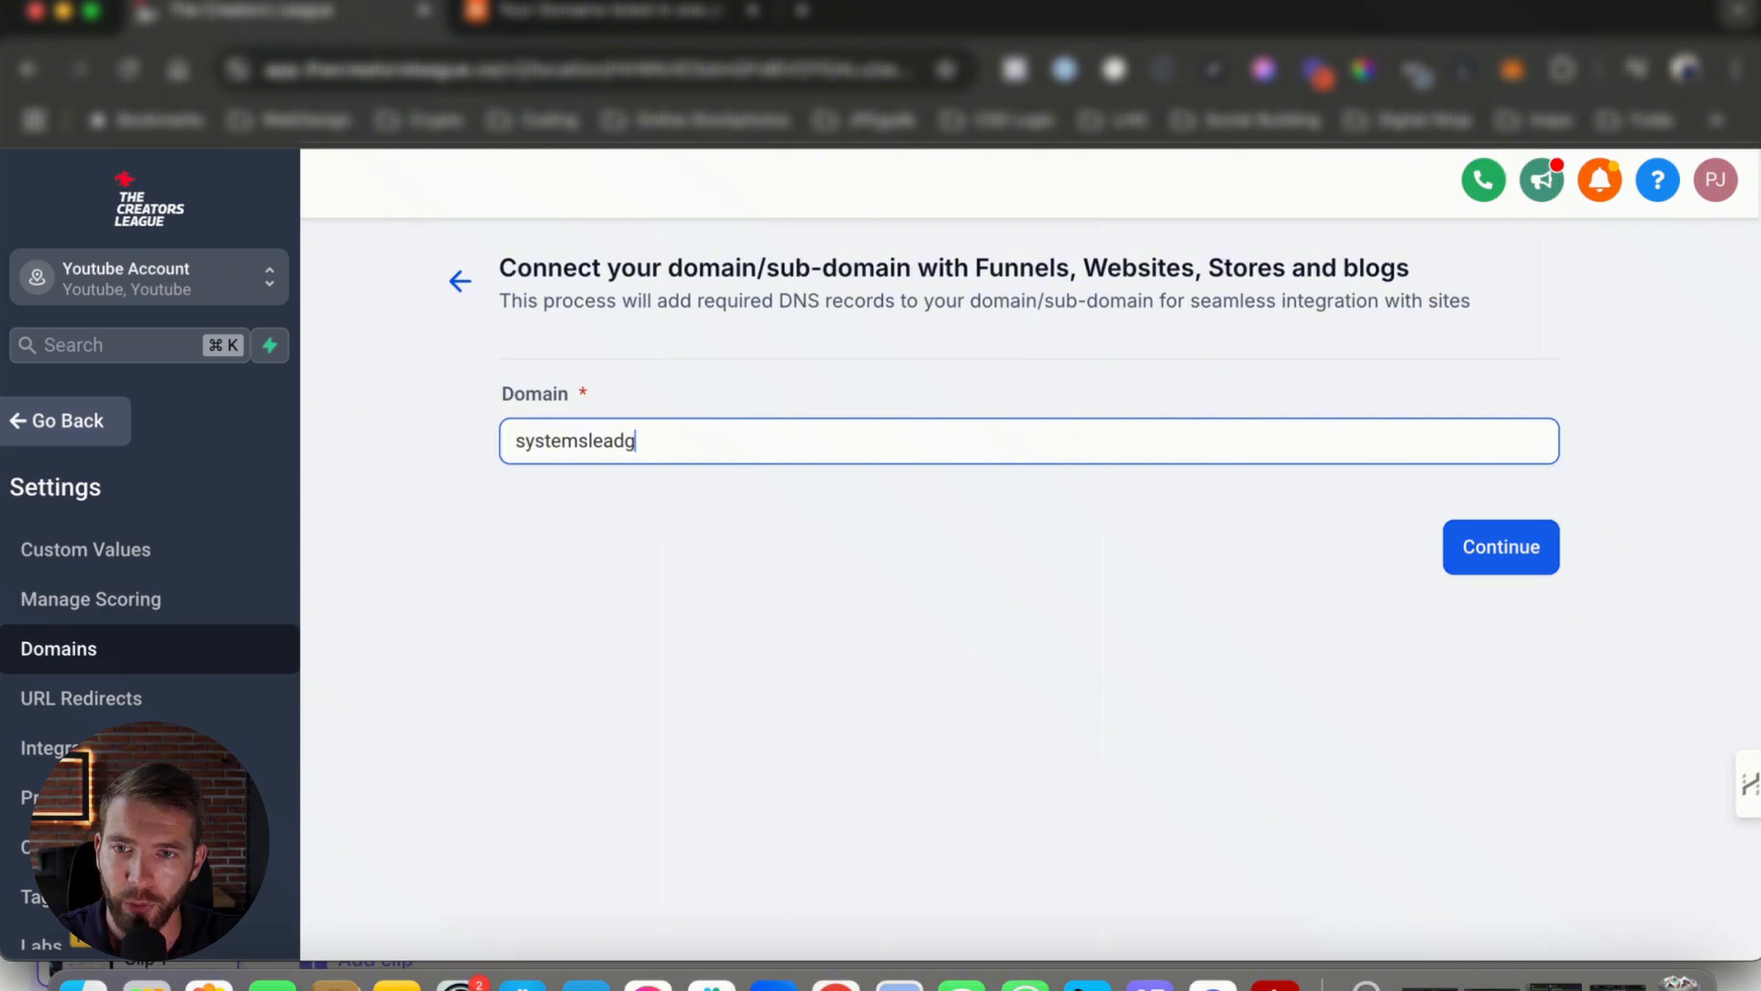
text(rowth.com)
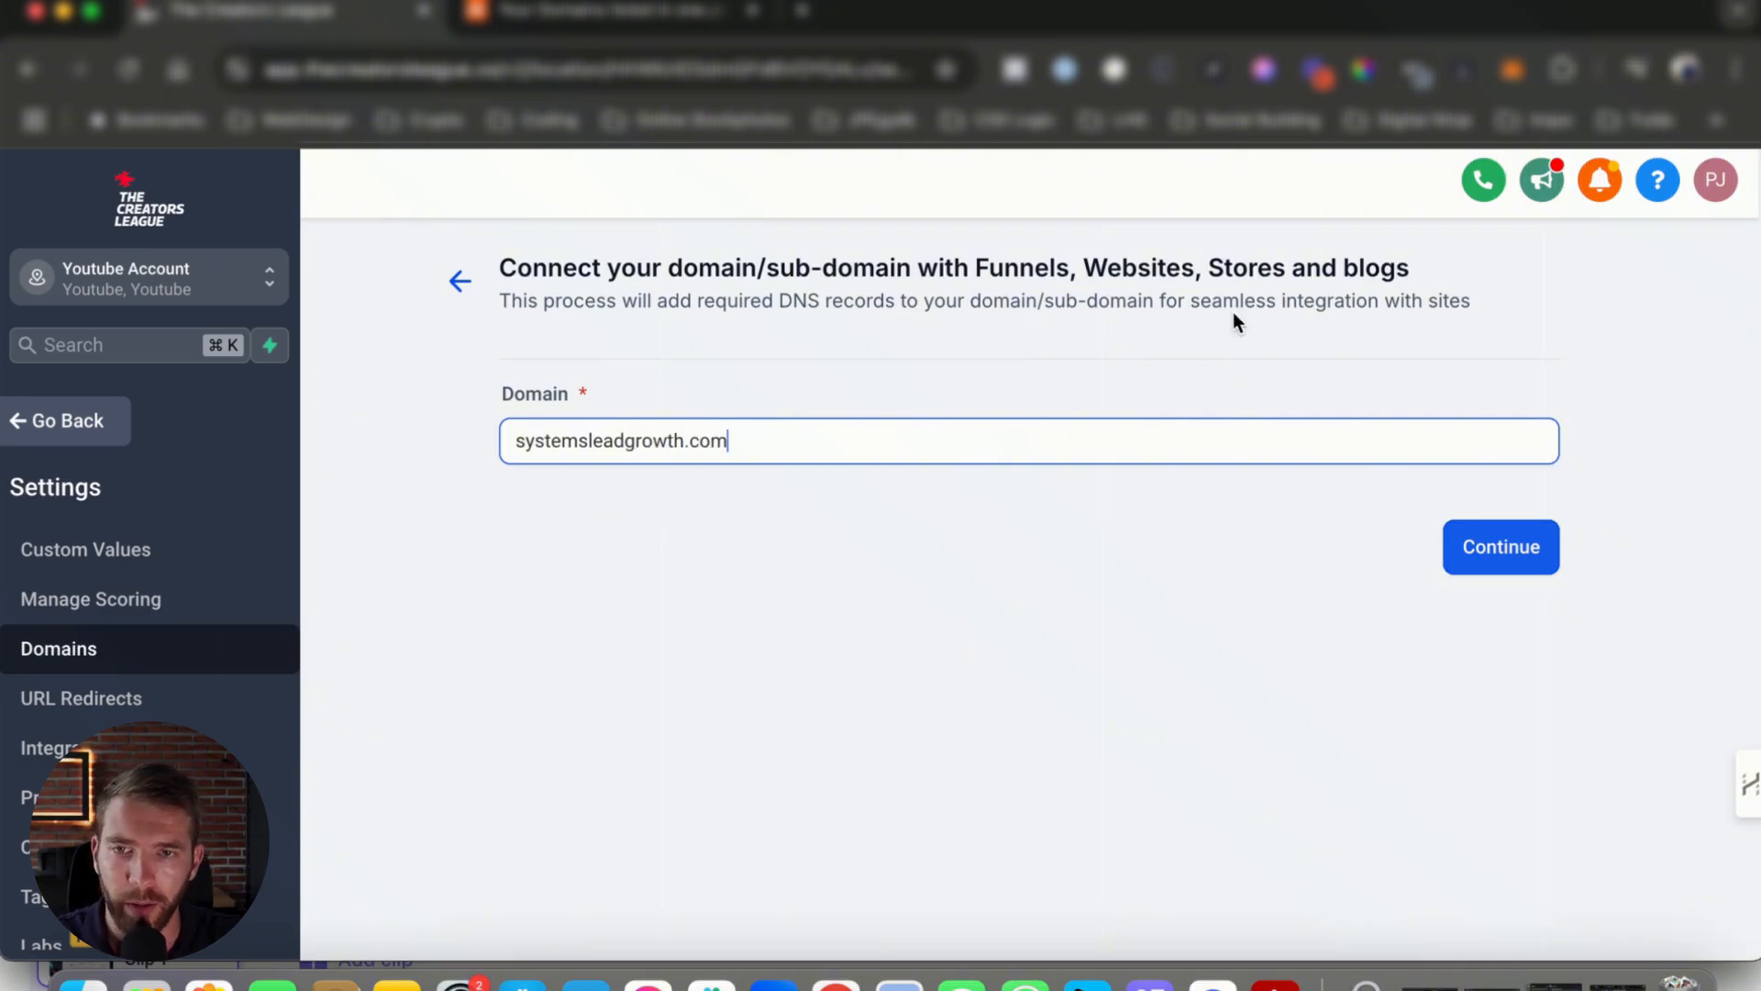
click(1504, 549)
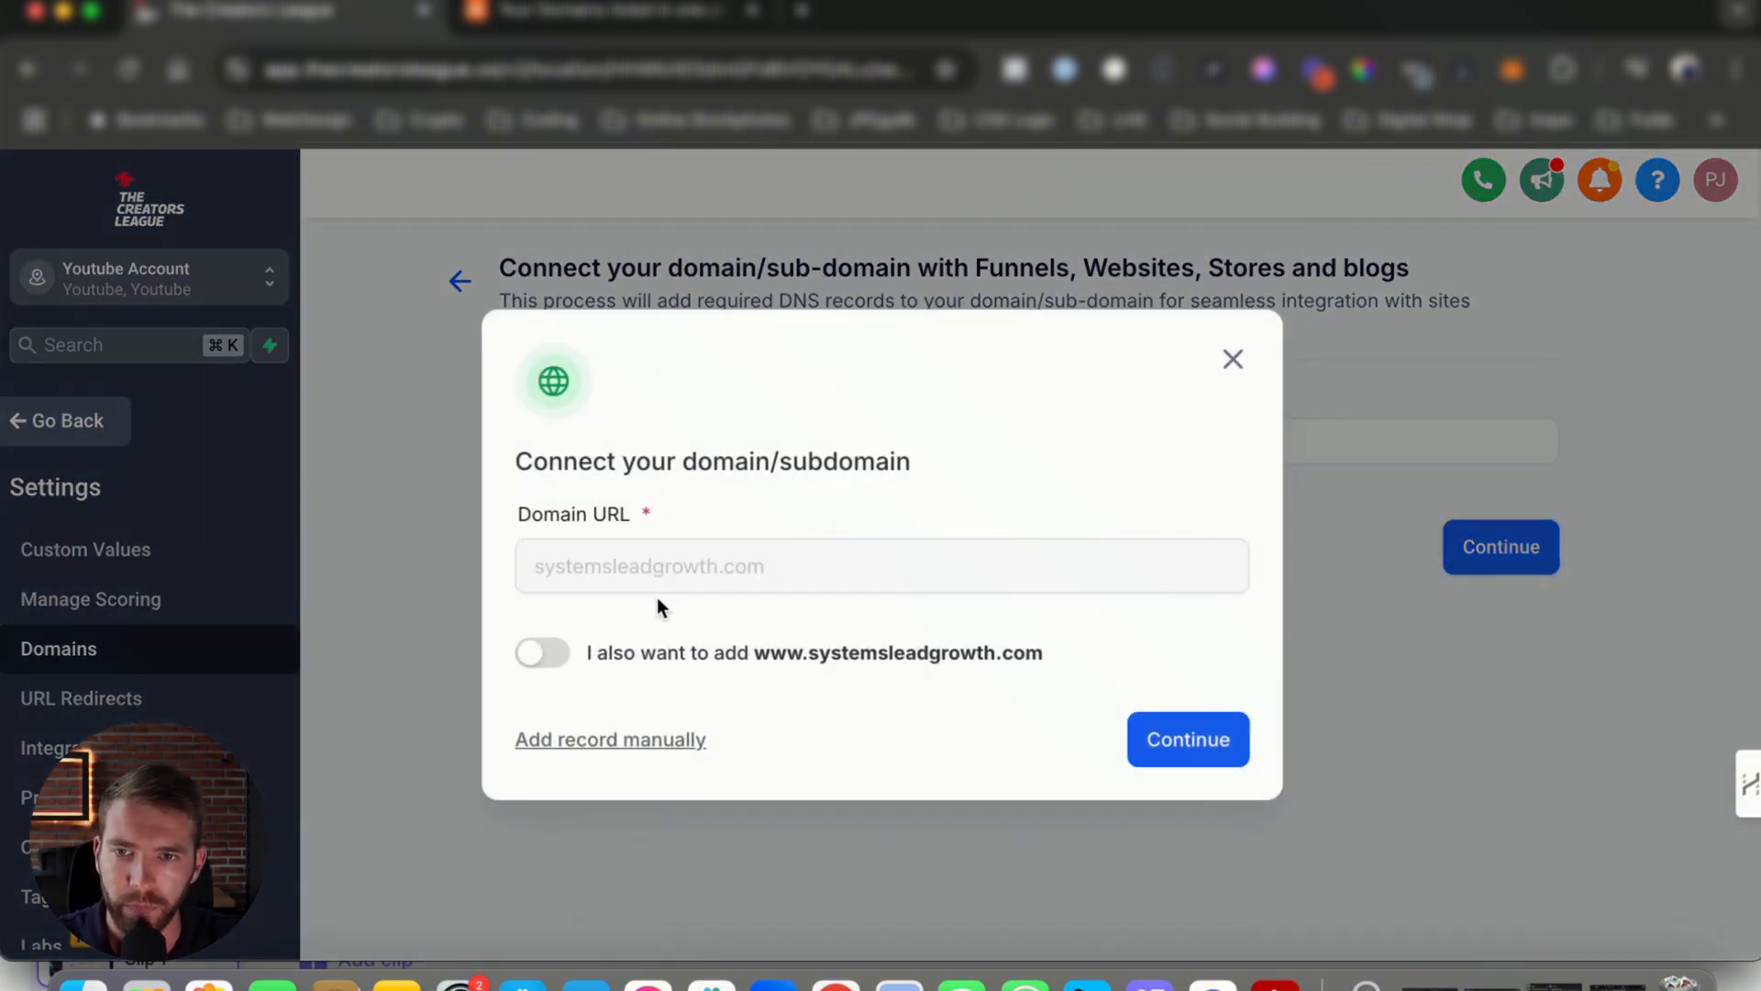
drag(598, 650, 892, 655)
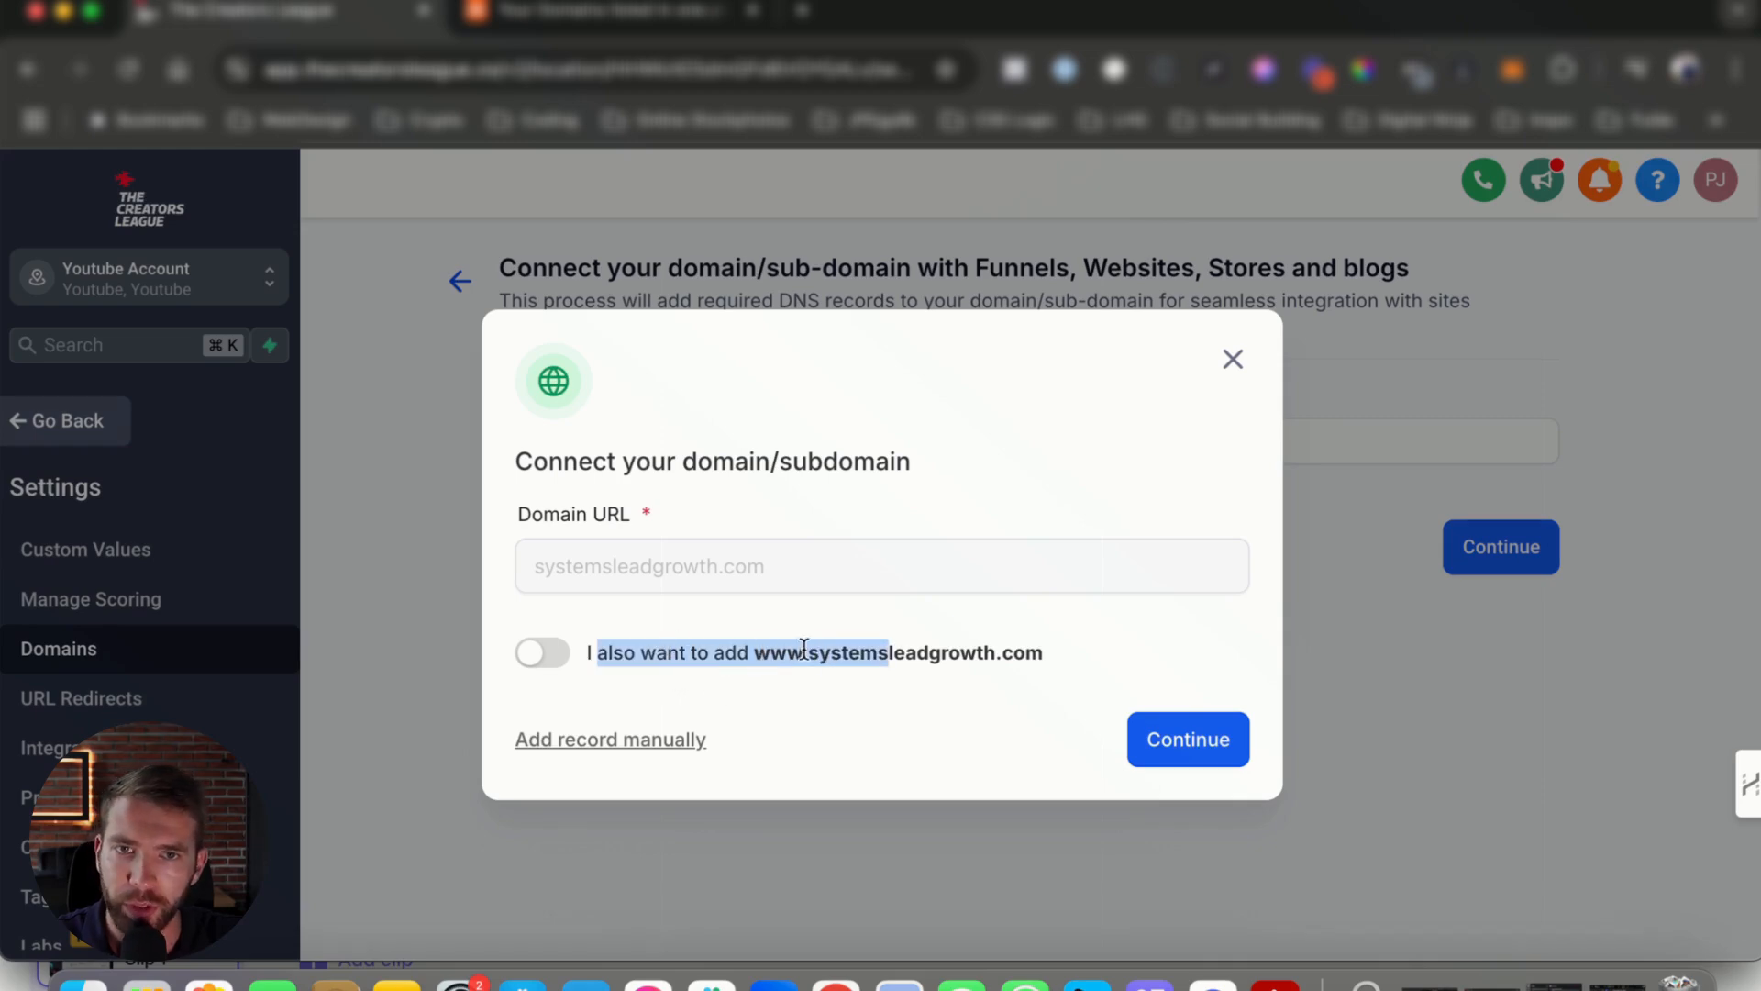
drag(808, 653, 1050, 652)
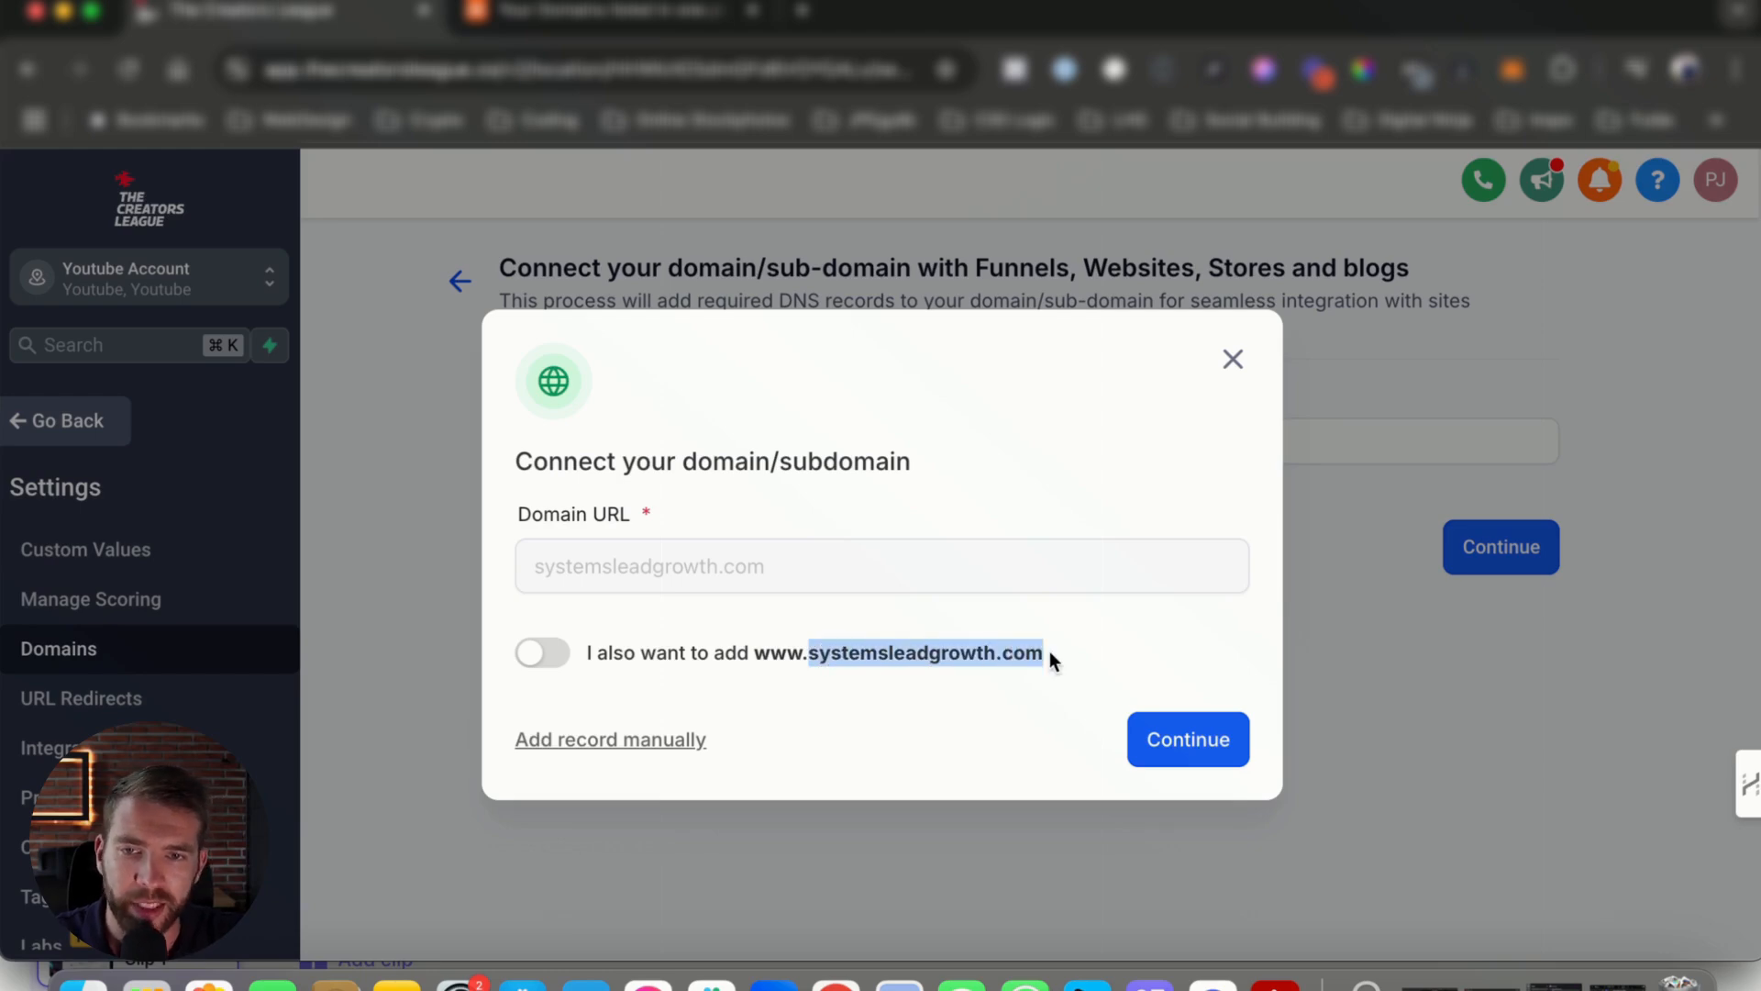
click(543, 654)
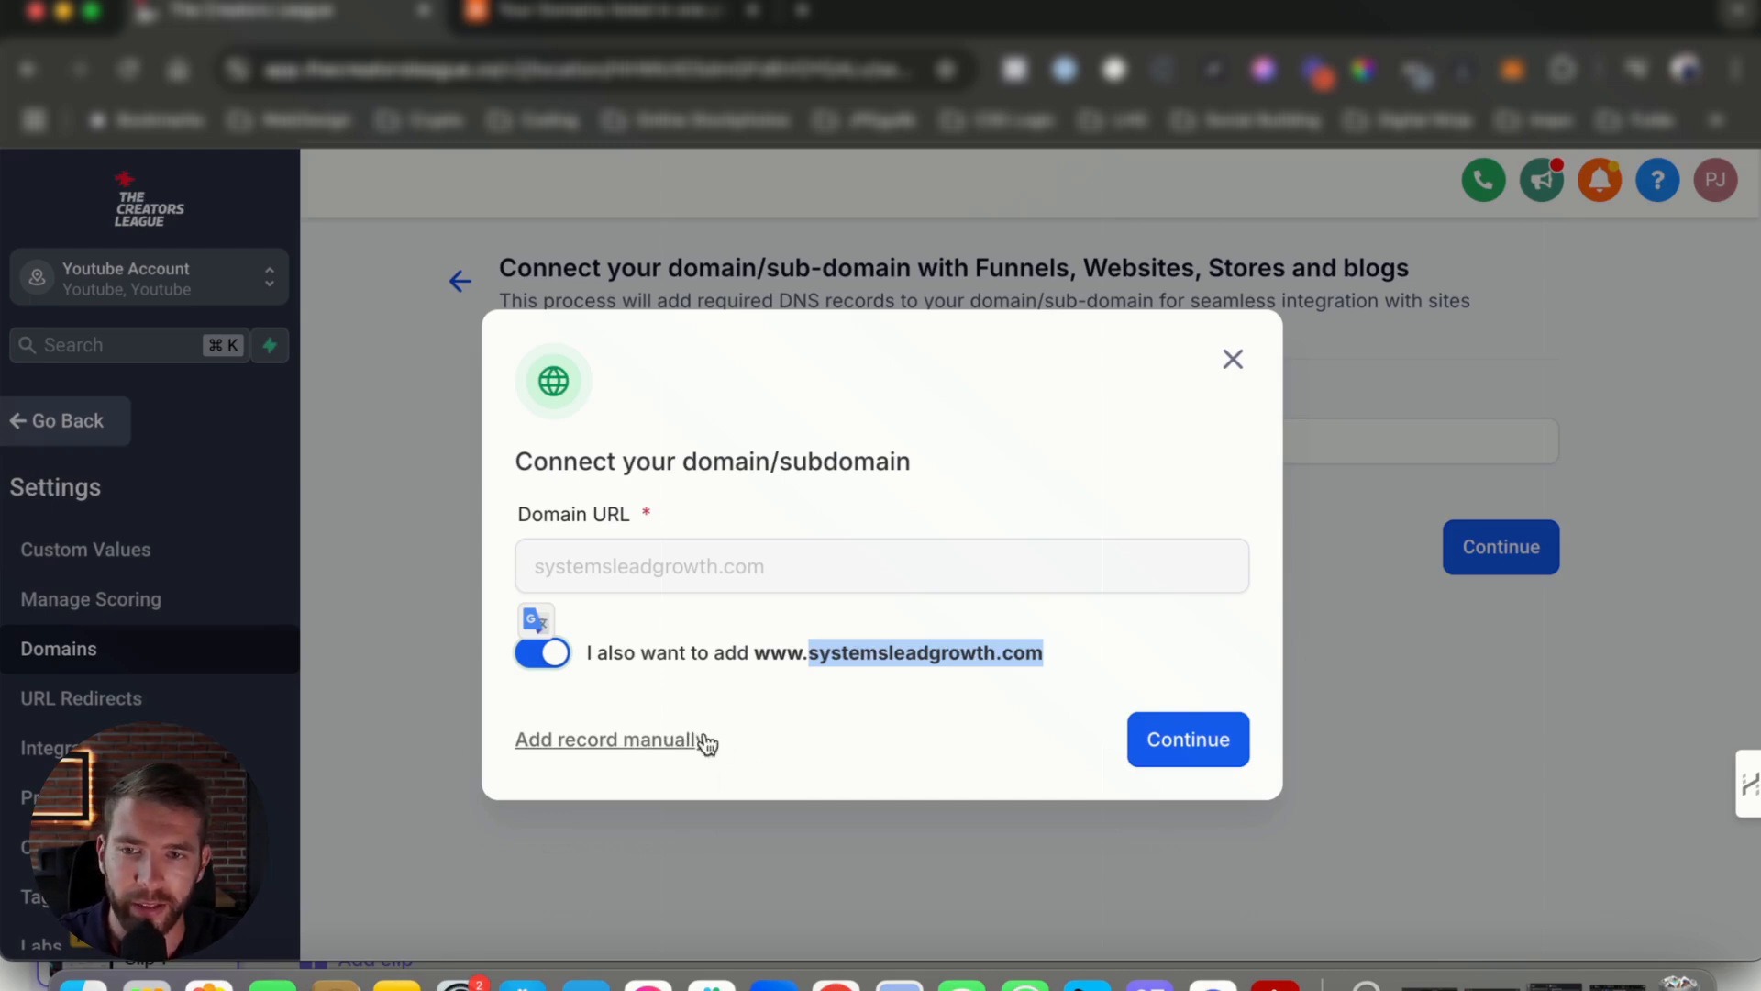
Choose to add the DNS records manually and copy the A record's required value.
click(613, 741)
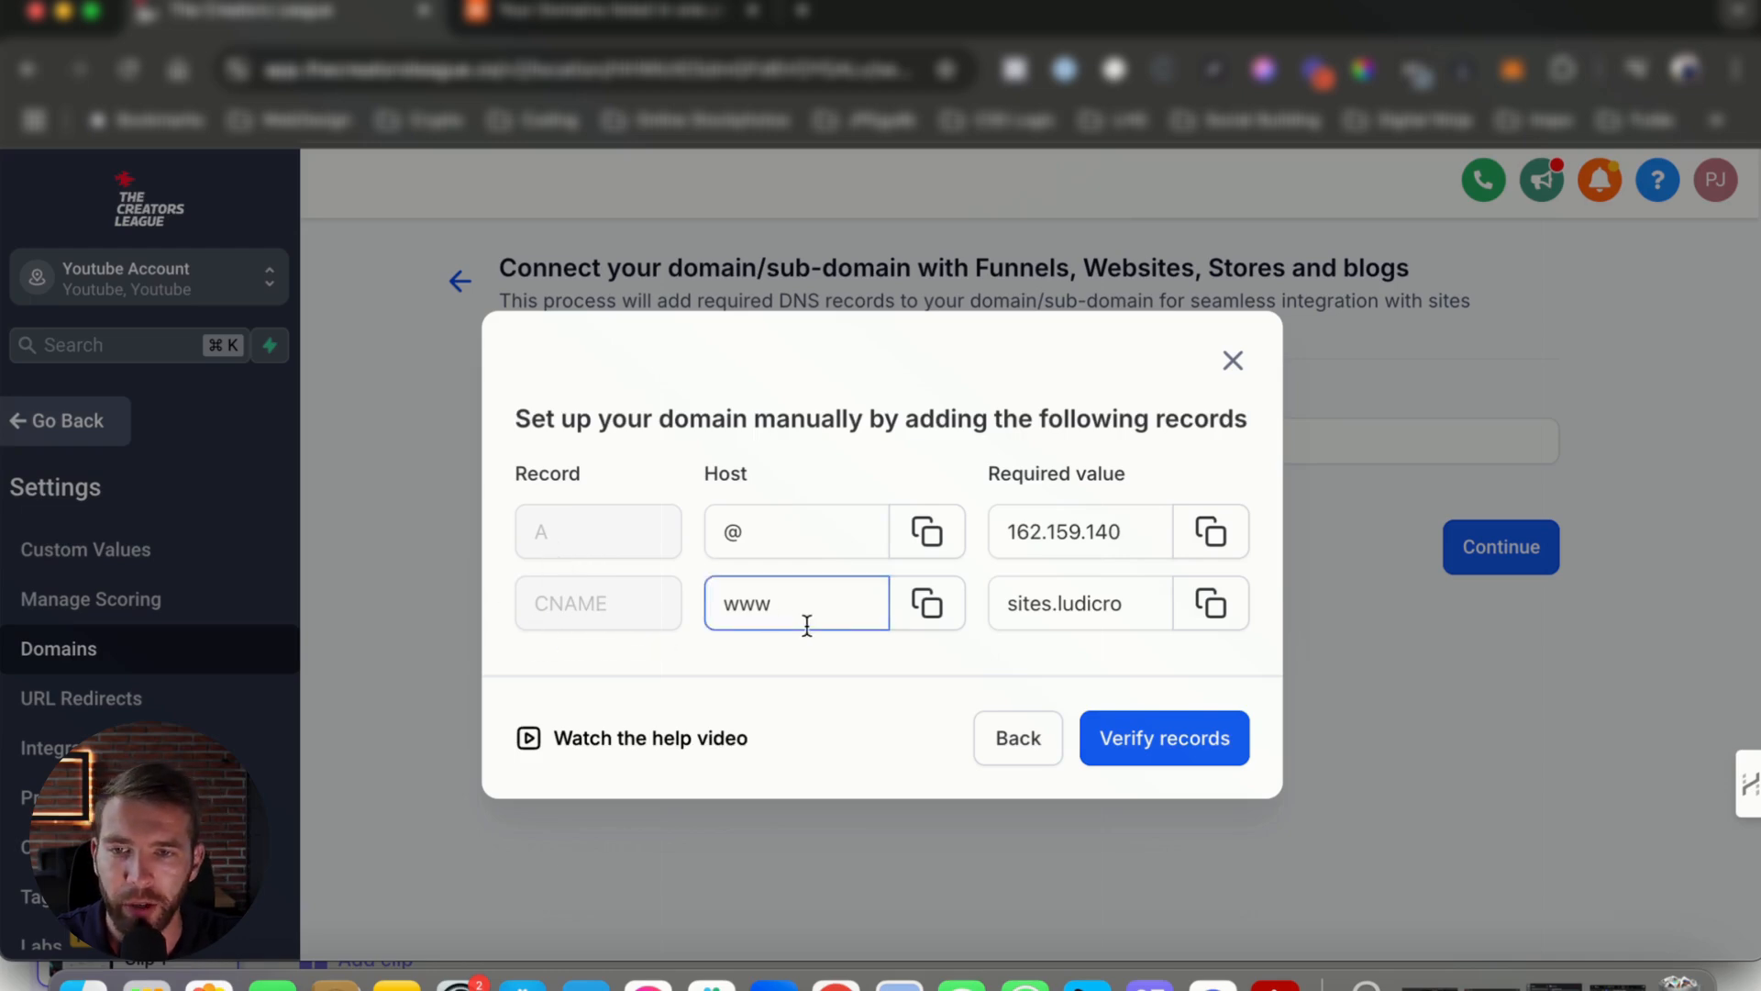
click(773, 616)
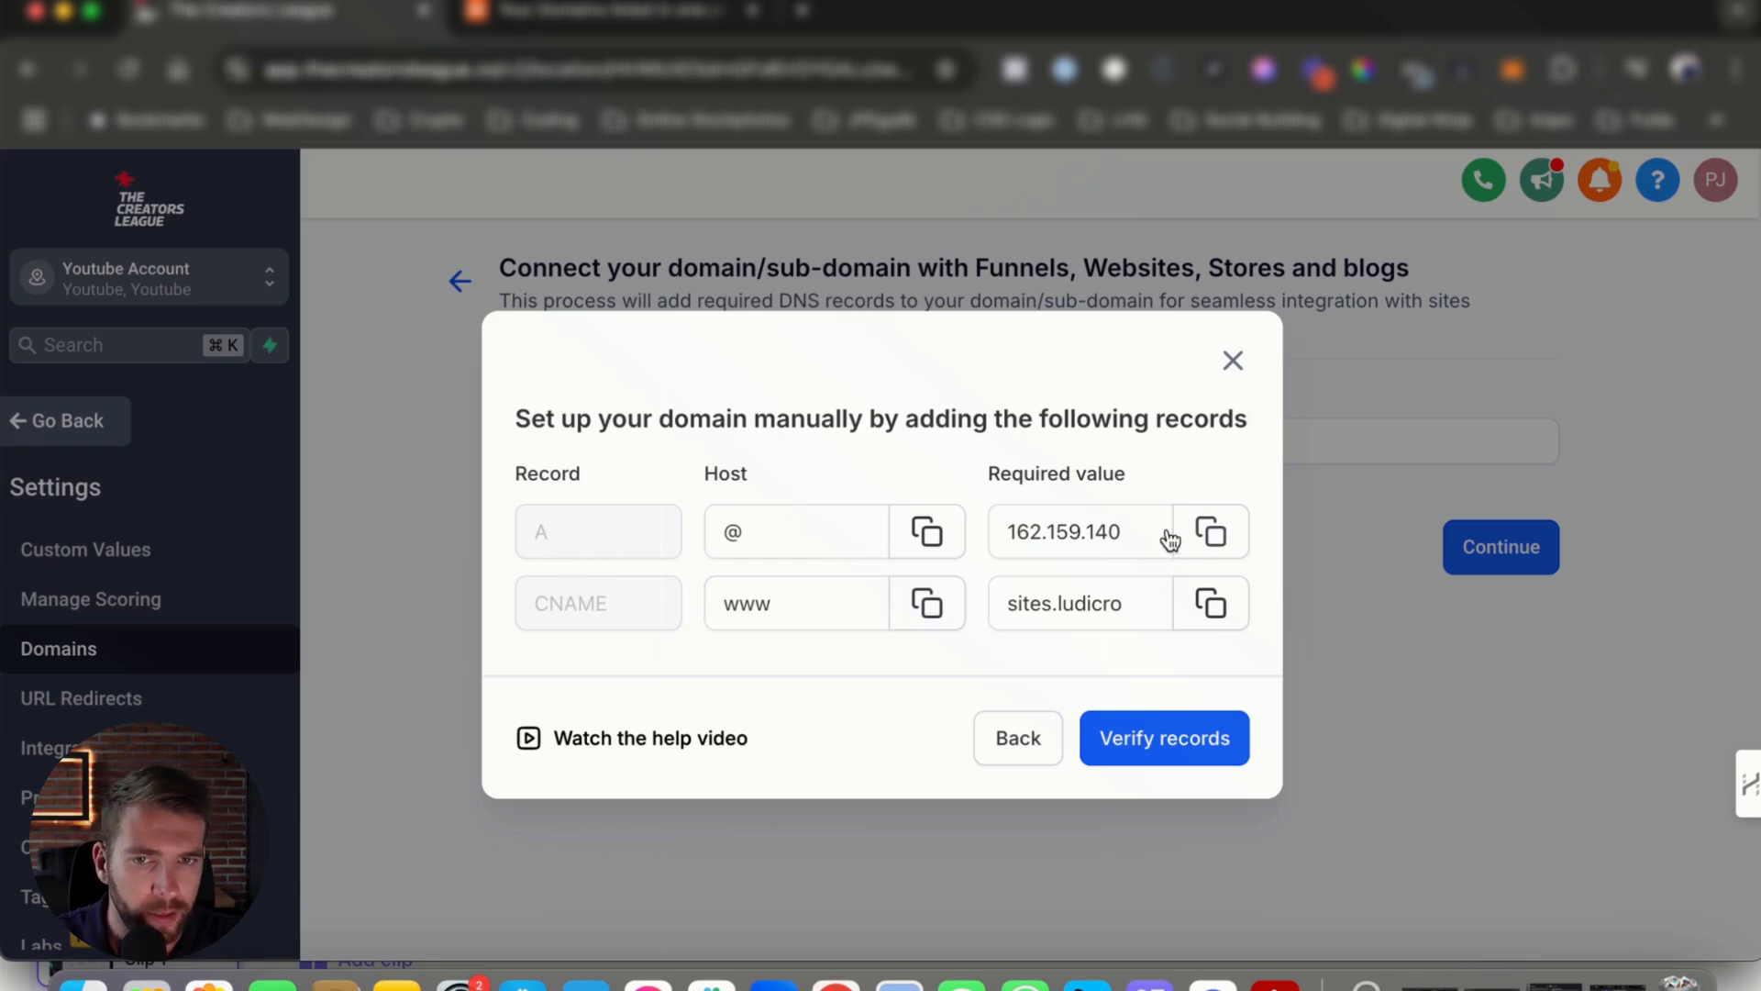
click(1213, 536)
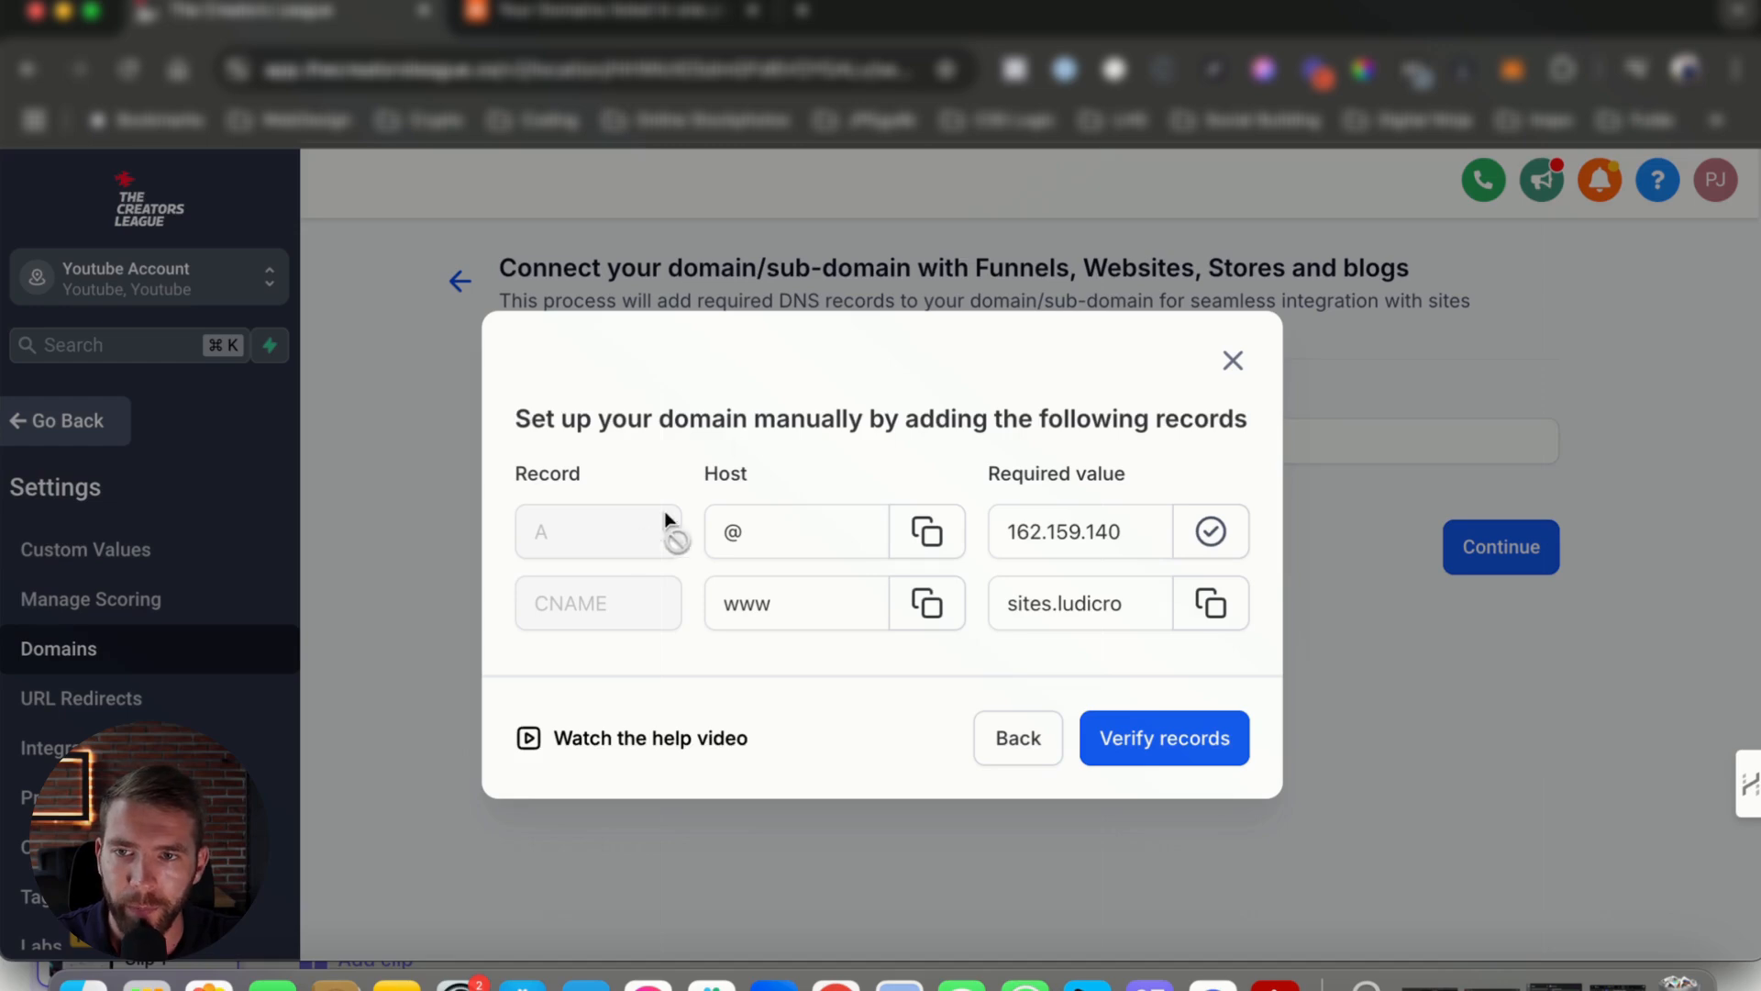
Switch to Namecheap, open the management page of systemsleadgrowth.com and look through its details down to the domain redirect.
click(605, 12)
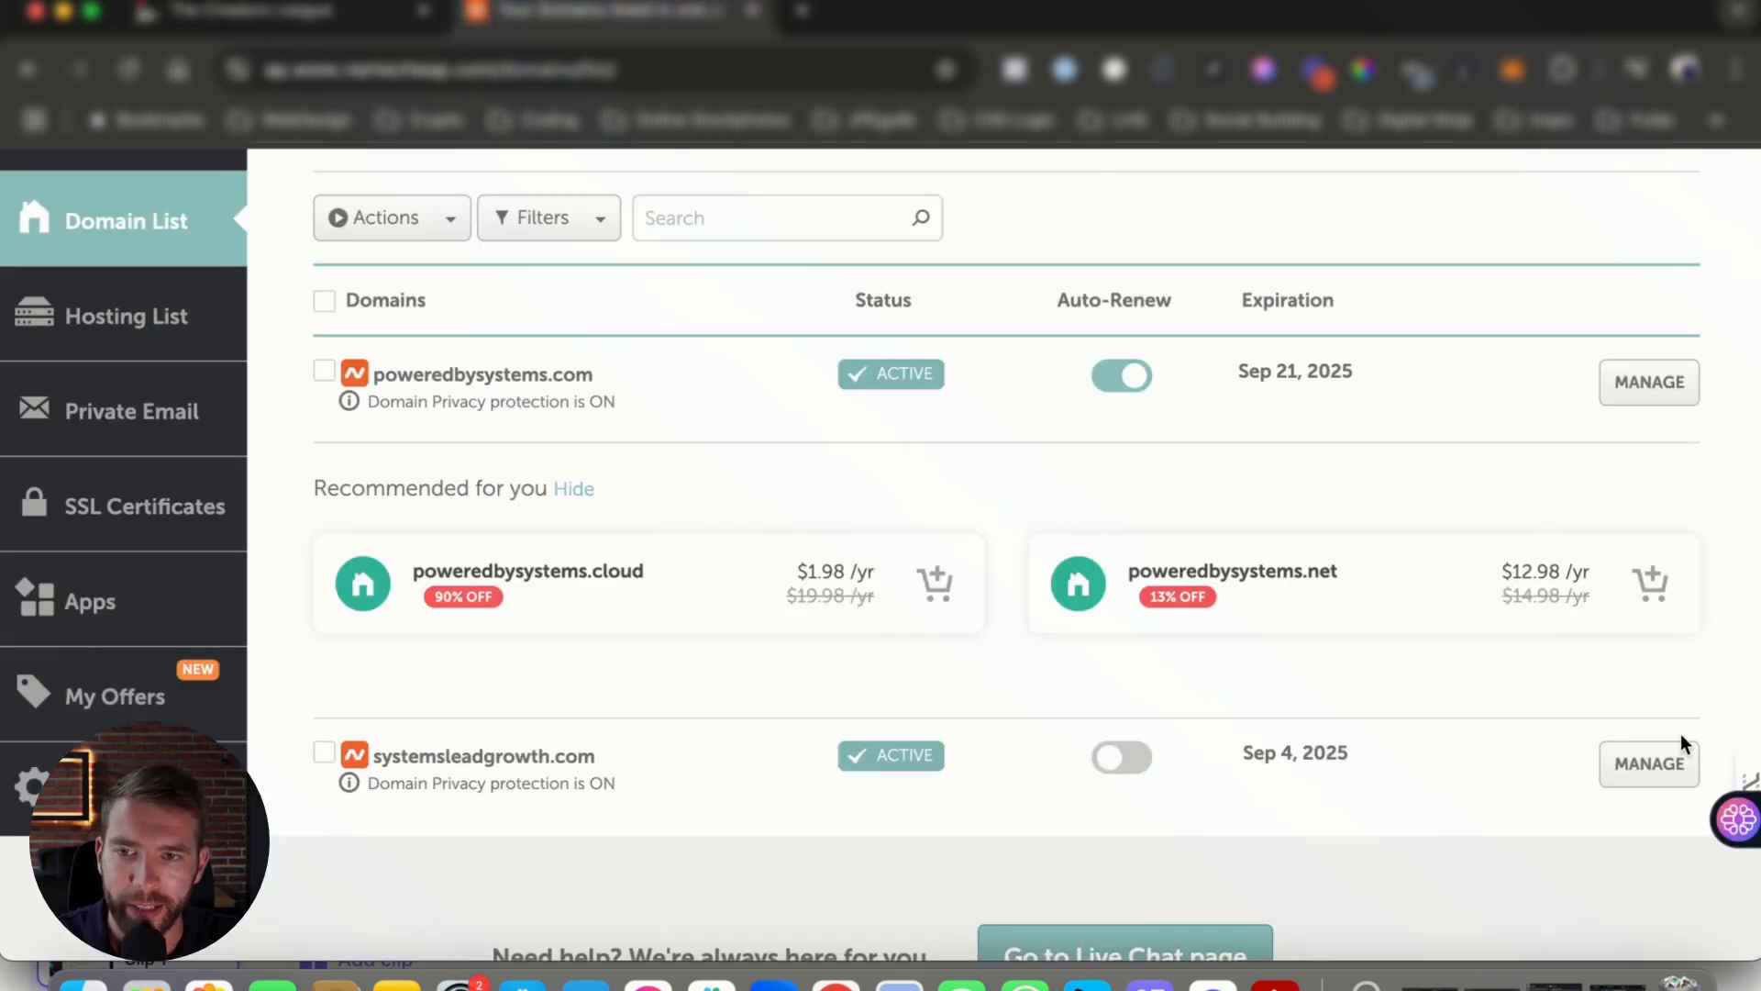
click(1648, 775)
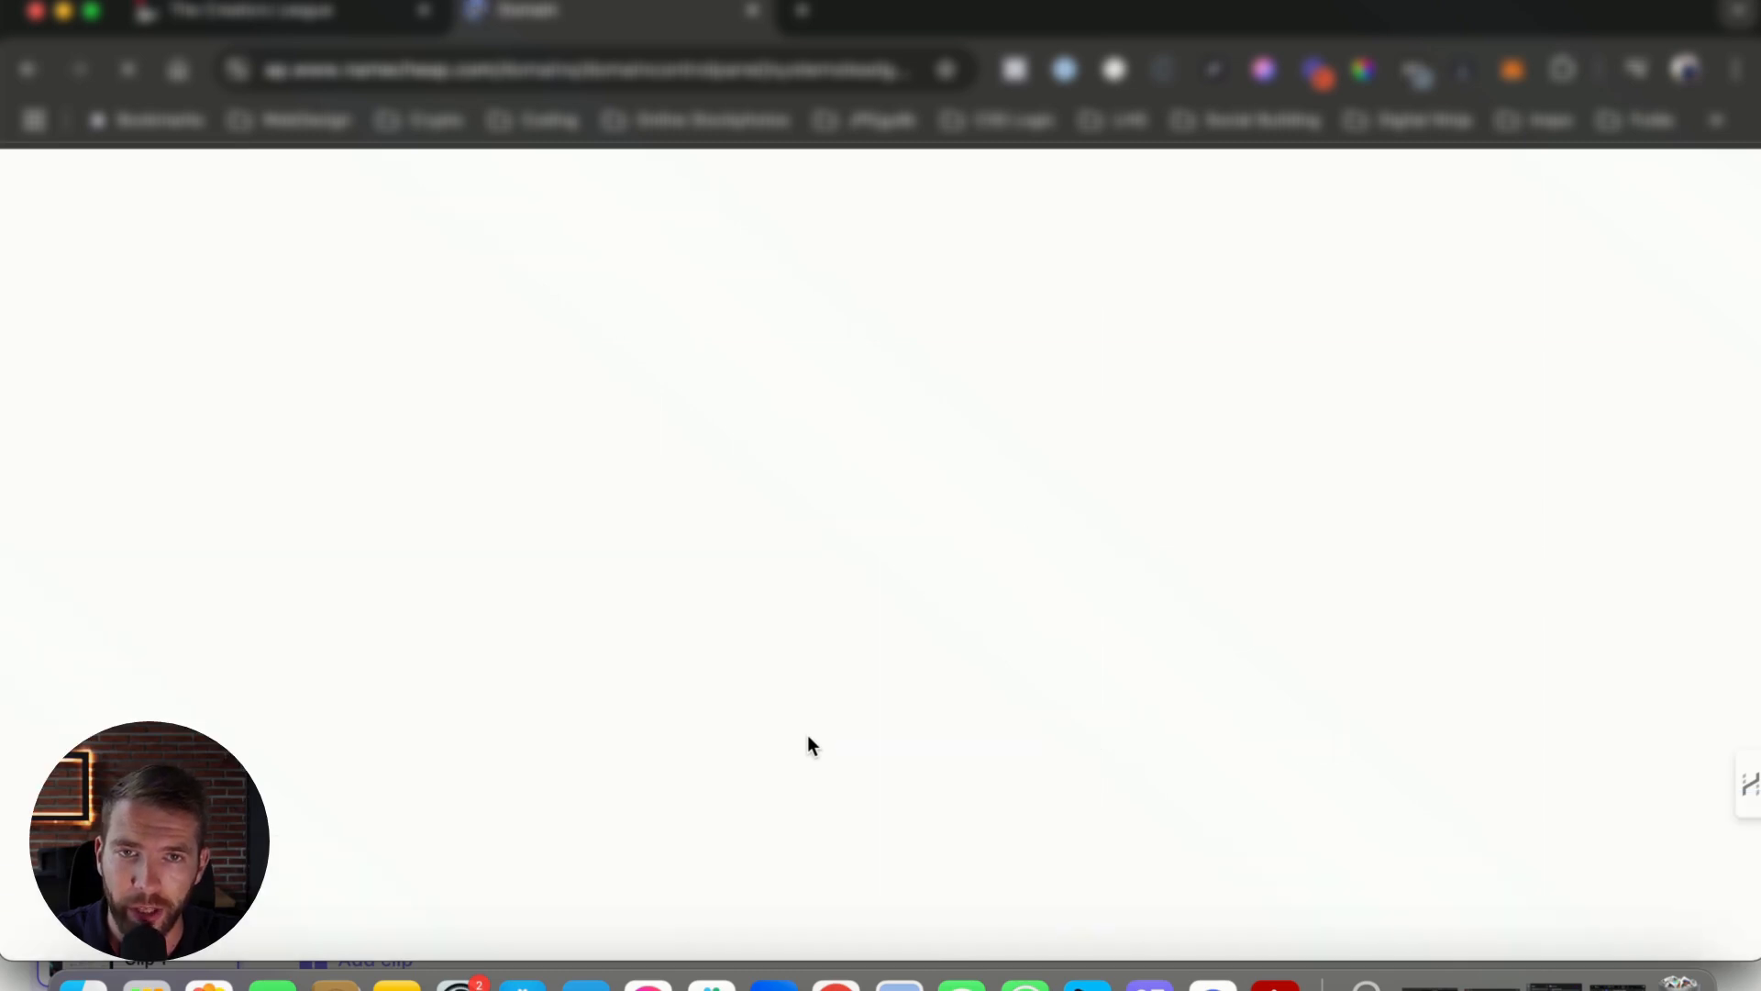
scroll(836, 743, down, 4)
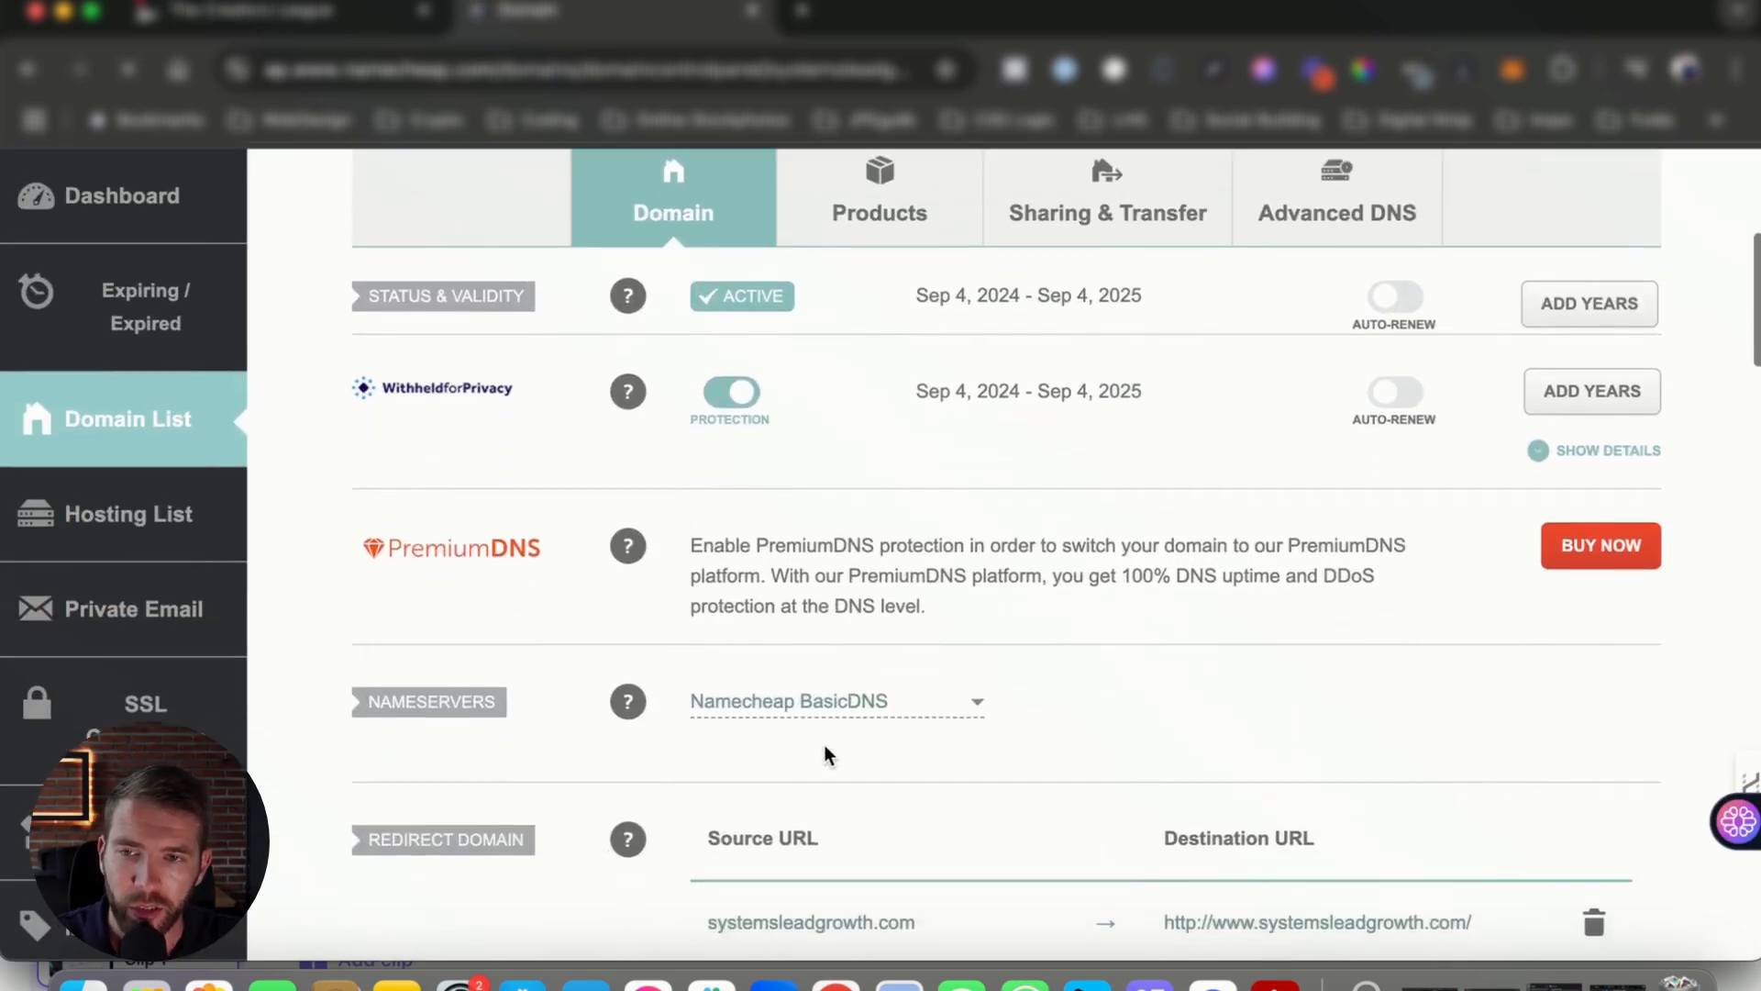
scroll(833, 743, up, 5)
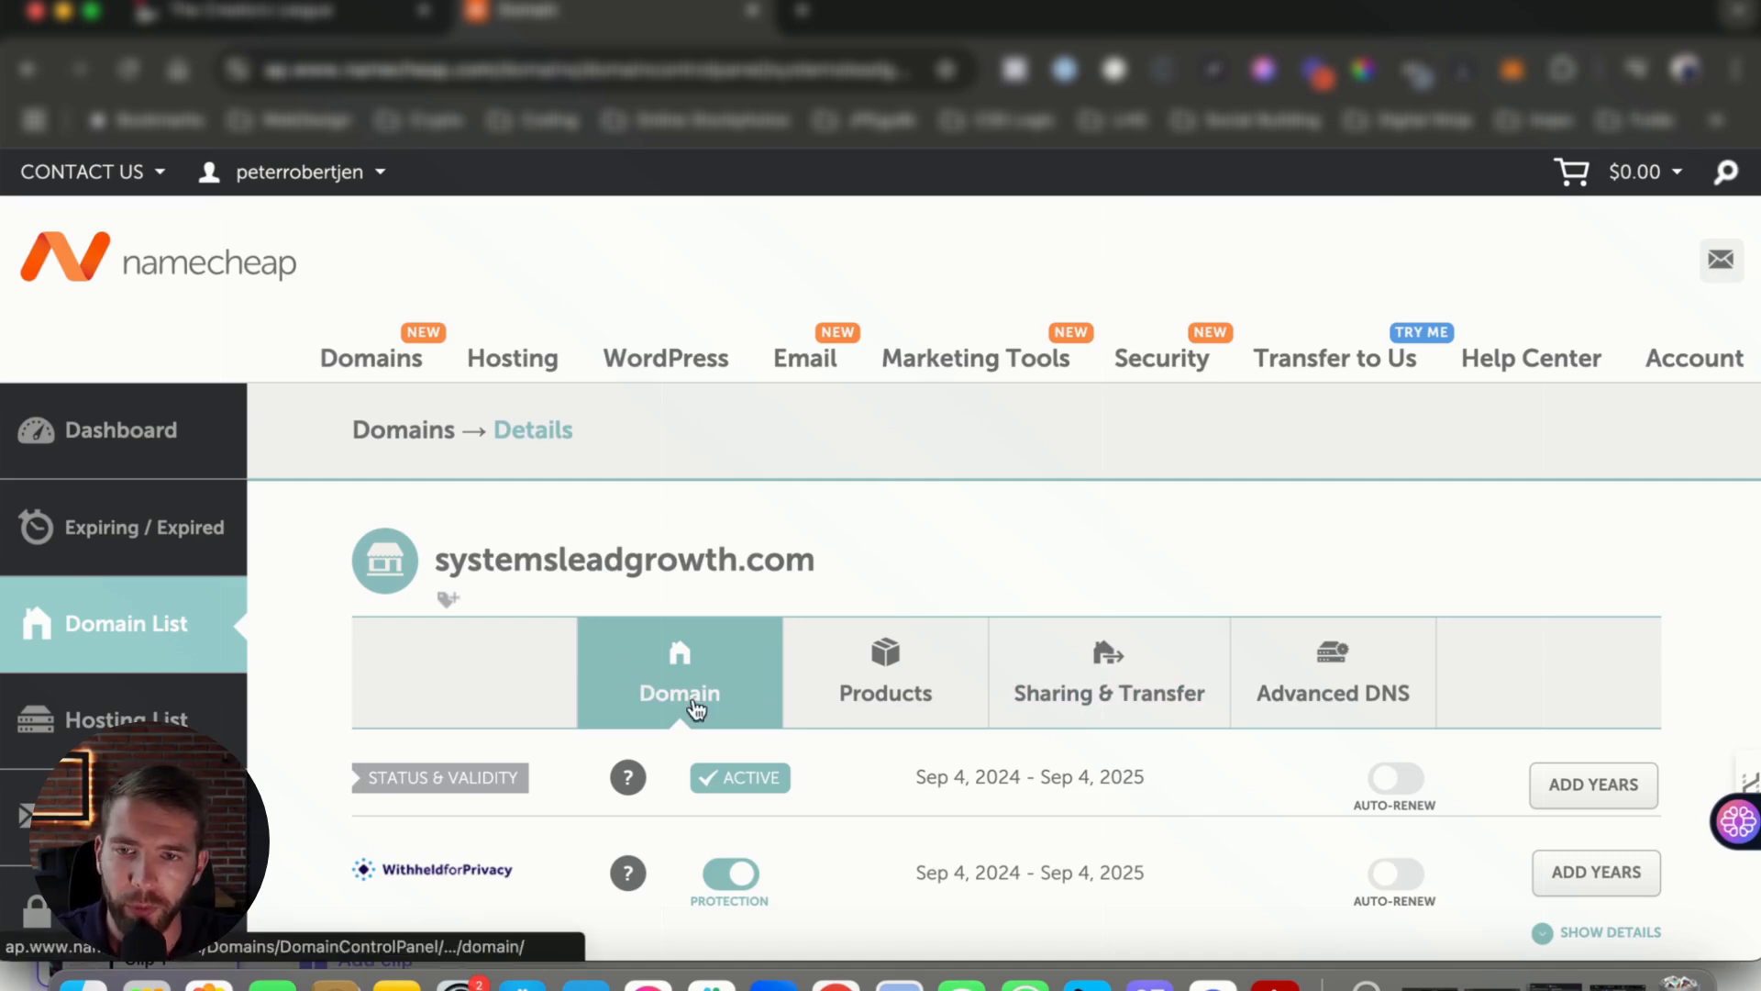
scroll(862, 706, down, 7)
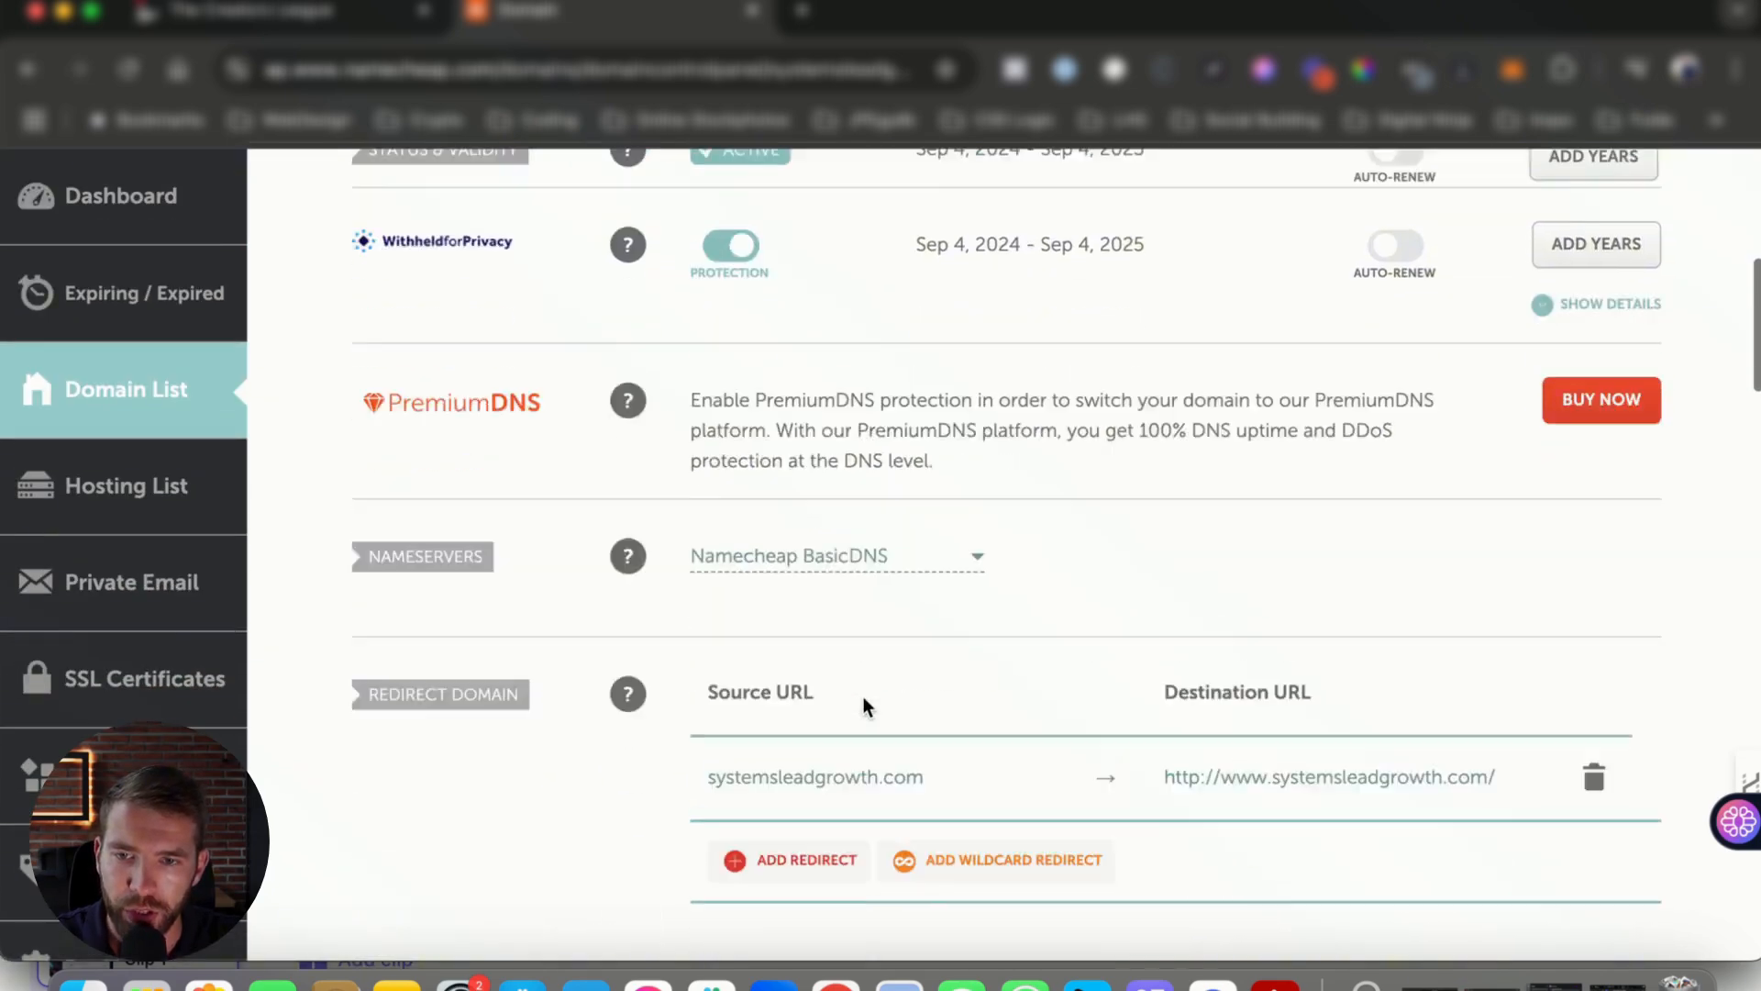
scroll(862, 702, down, 3)
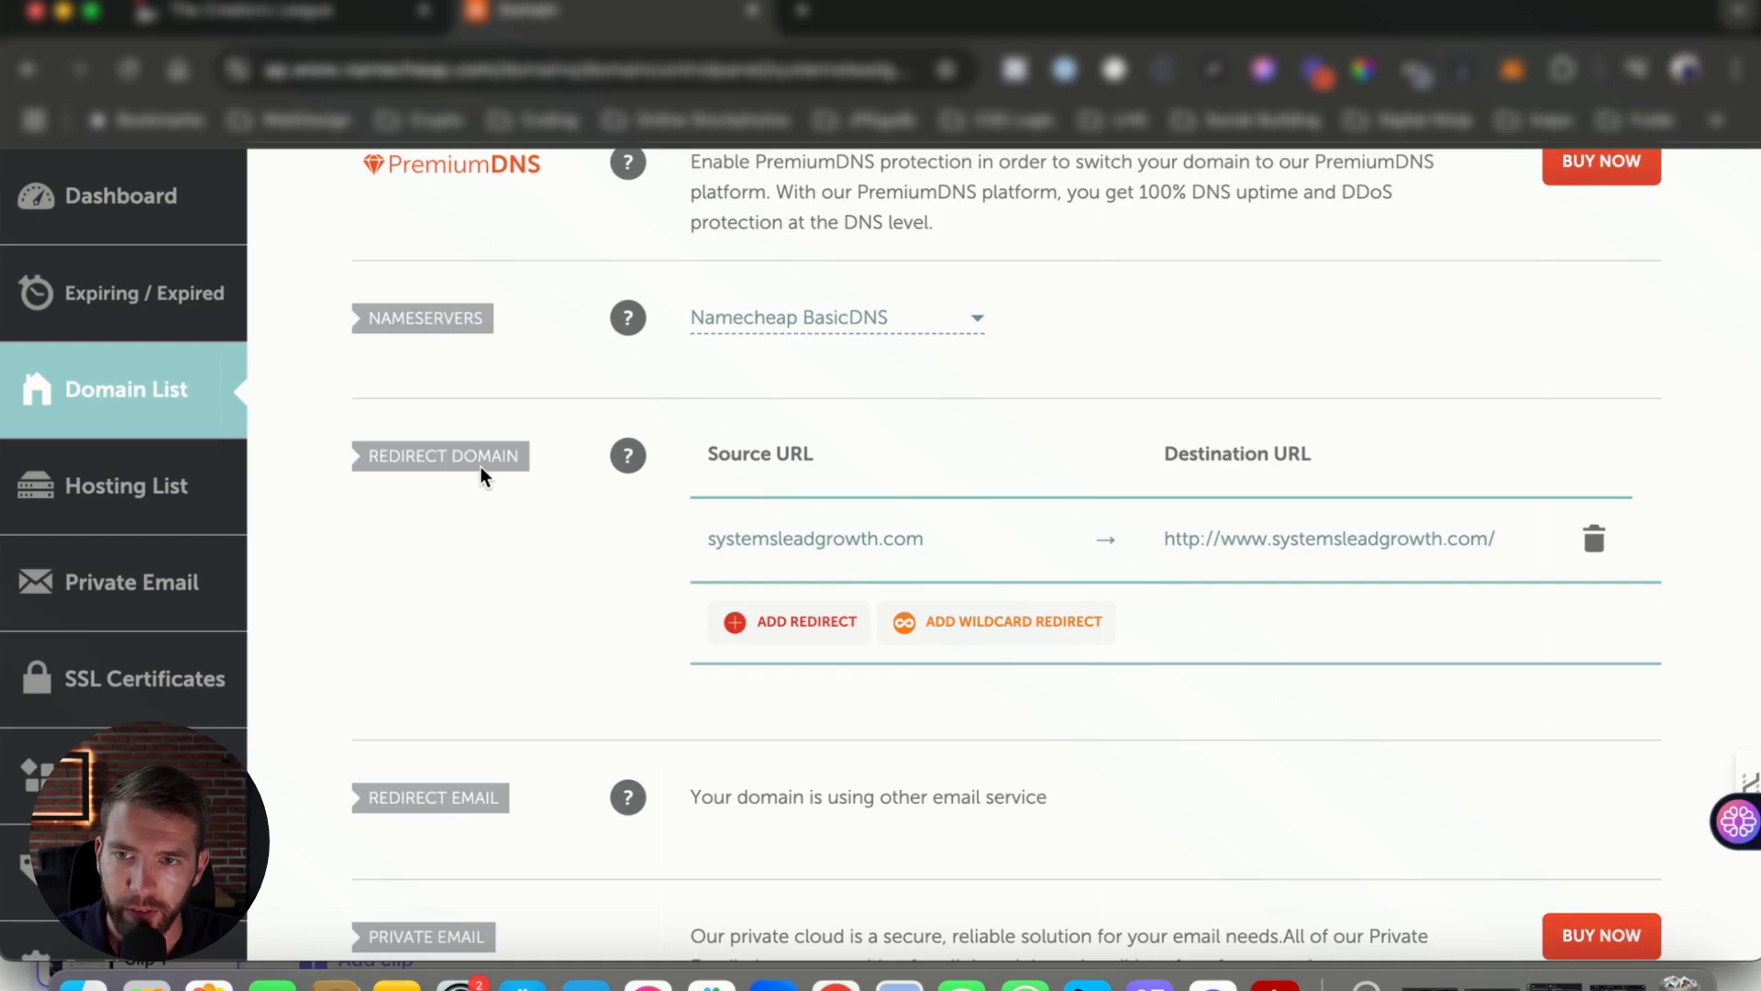
scroll(479, 475, down, 2)
scroll(546, 522, up, 3)
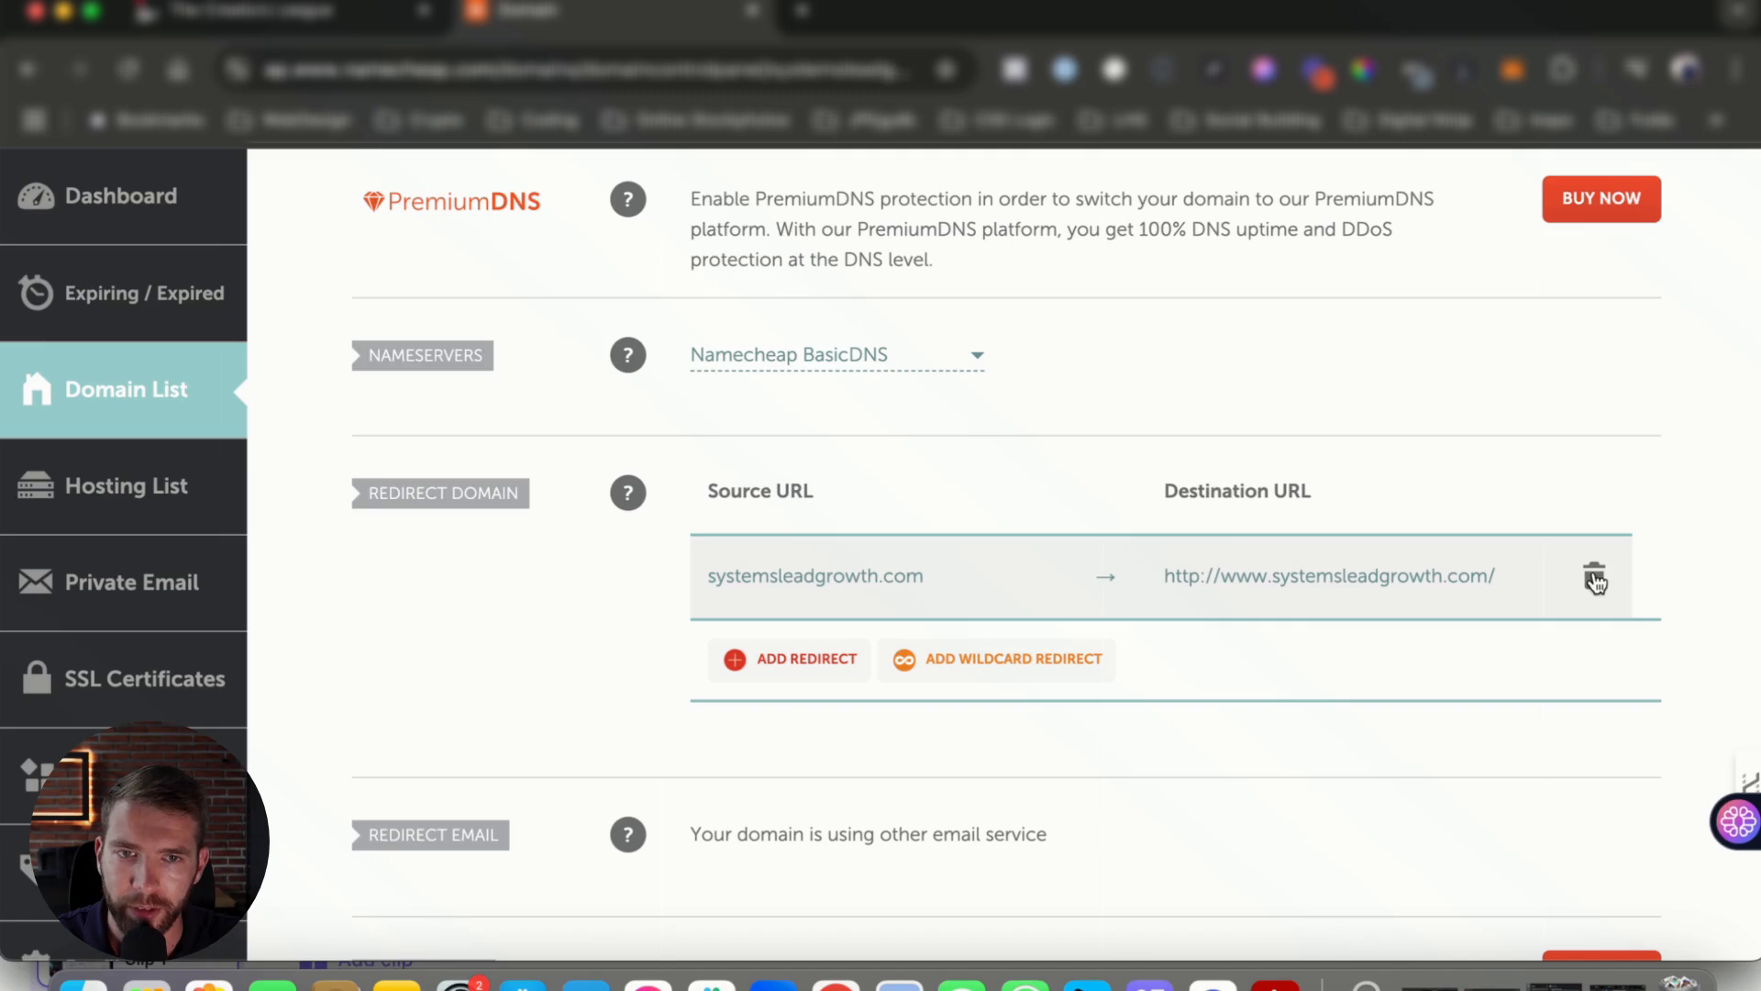
click(1594, 575)
click(1463, 696)
scroll(920, 629, down, 1)
scroll(918, 628, down, 5)
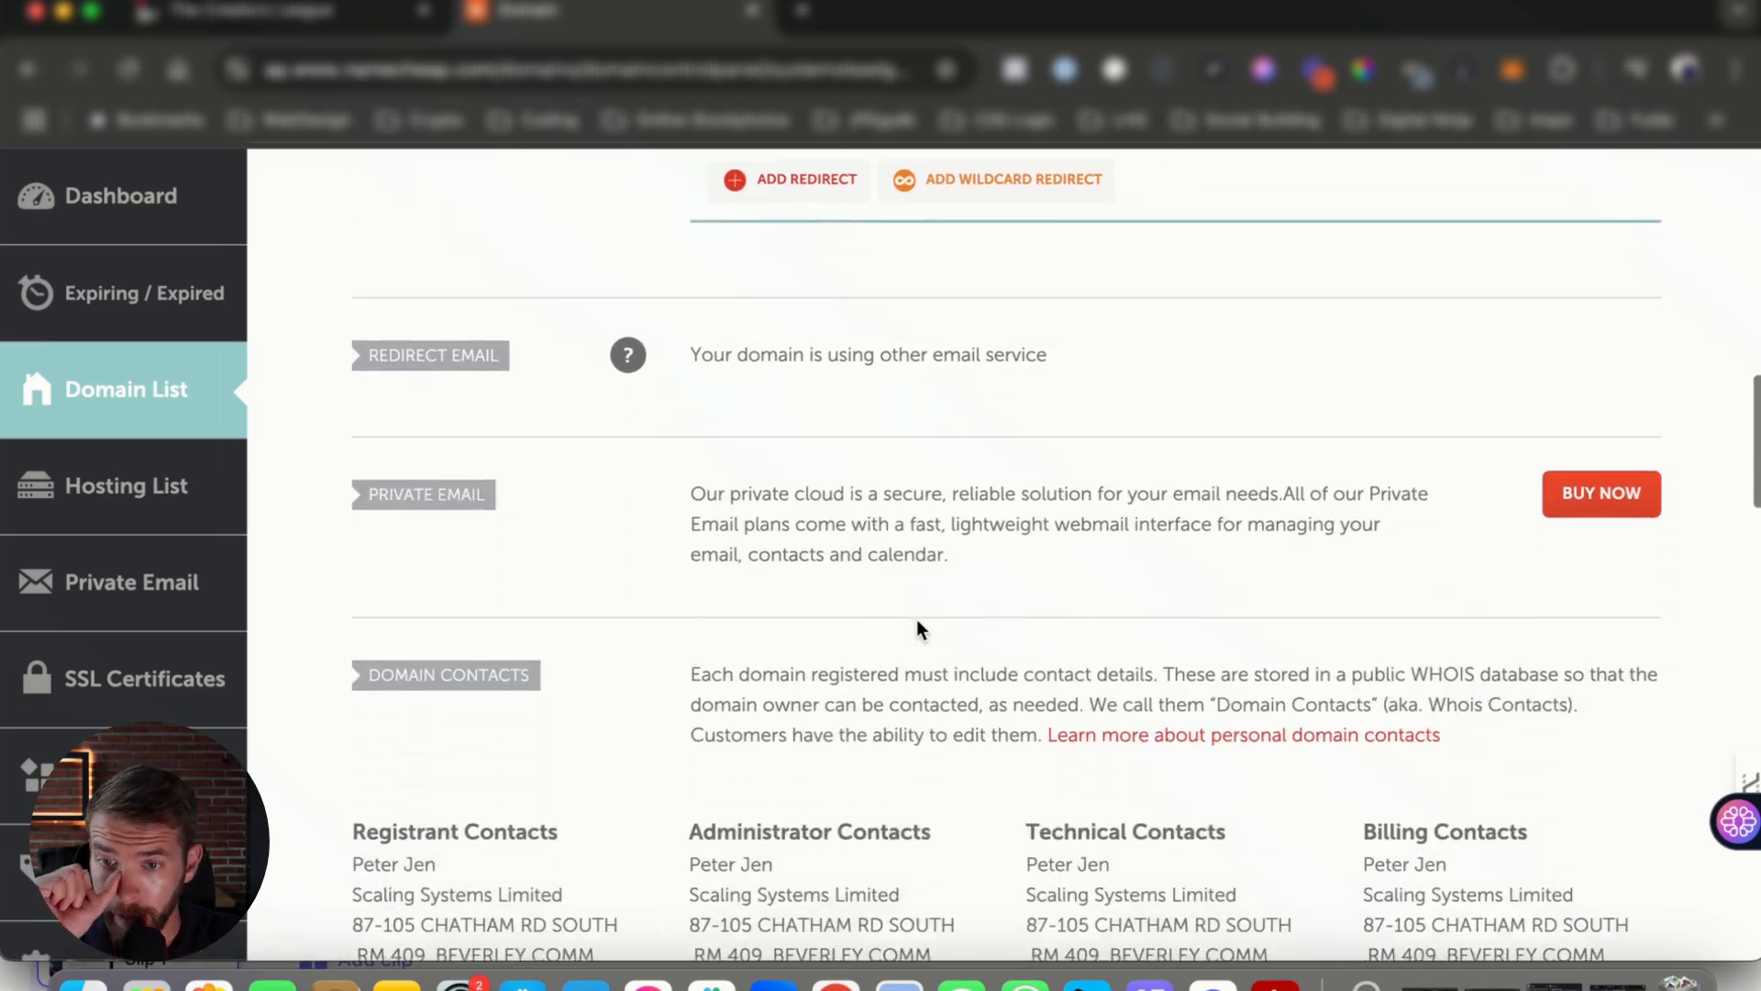
Open the advanced DNS settings of systemsleadgrowth.com and look through its host records, mail settings and nameserver options.
scroll(918, 627, up, 14)
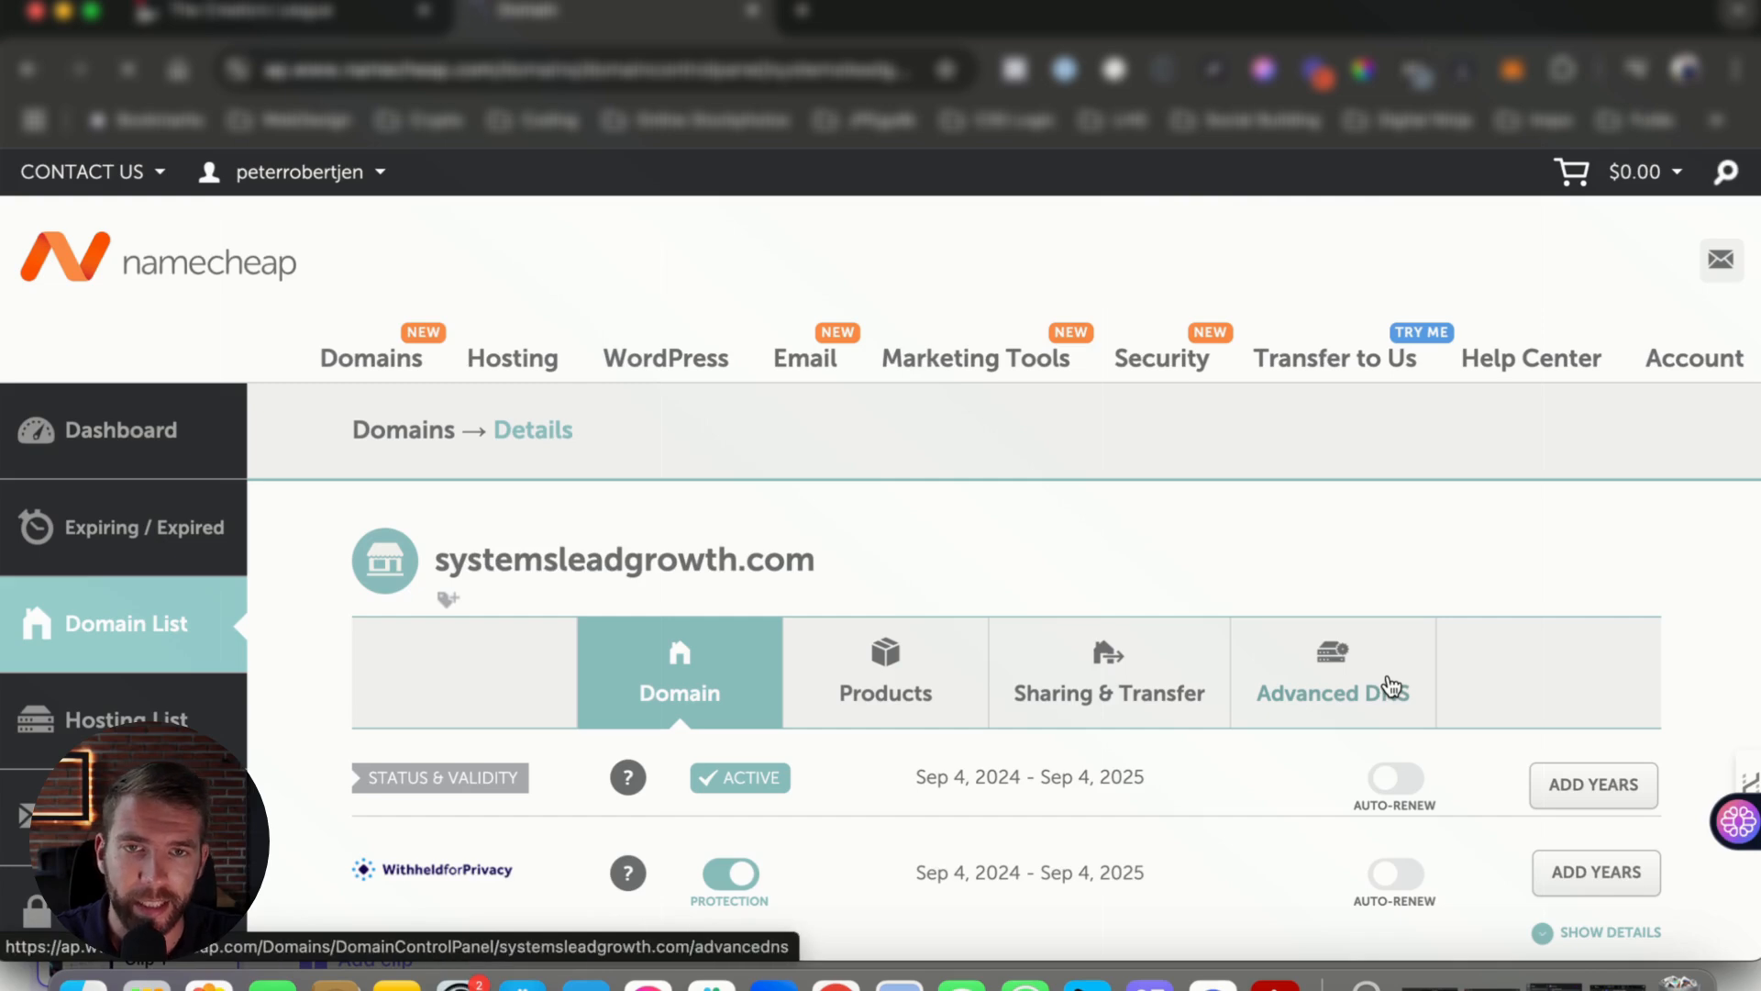
click(1391, 686)
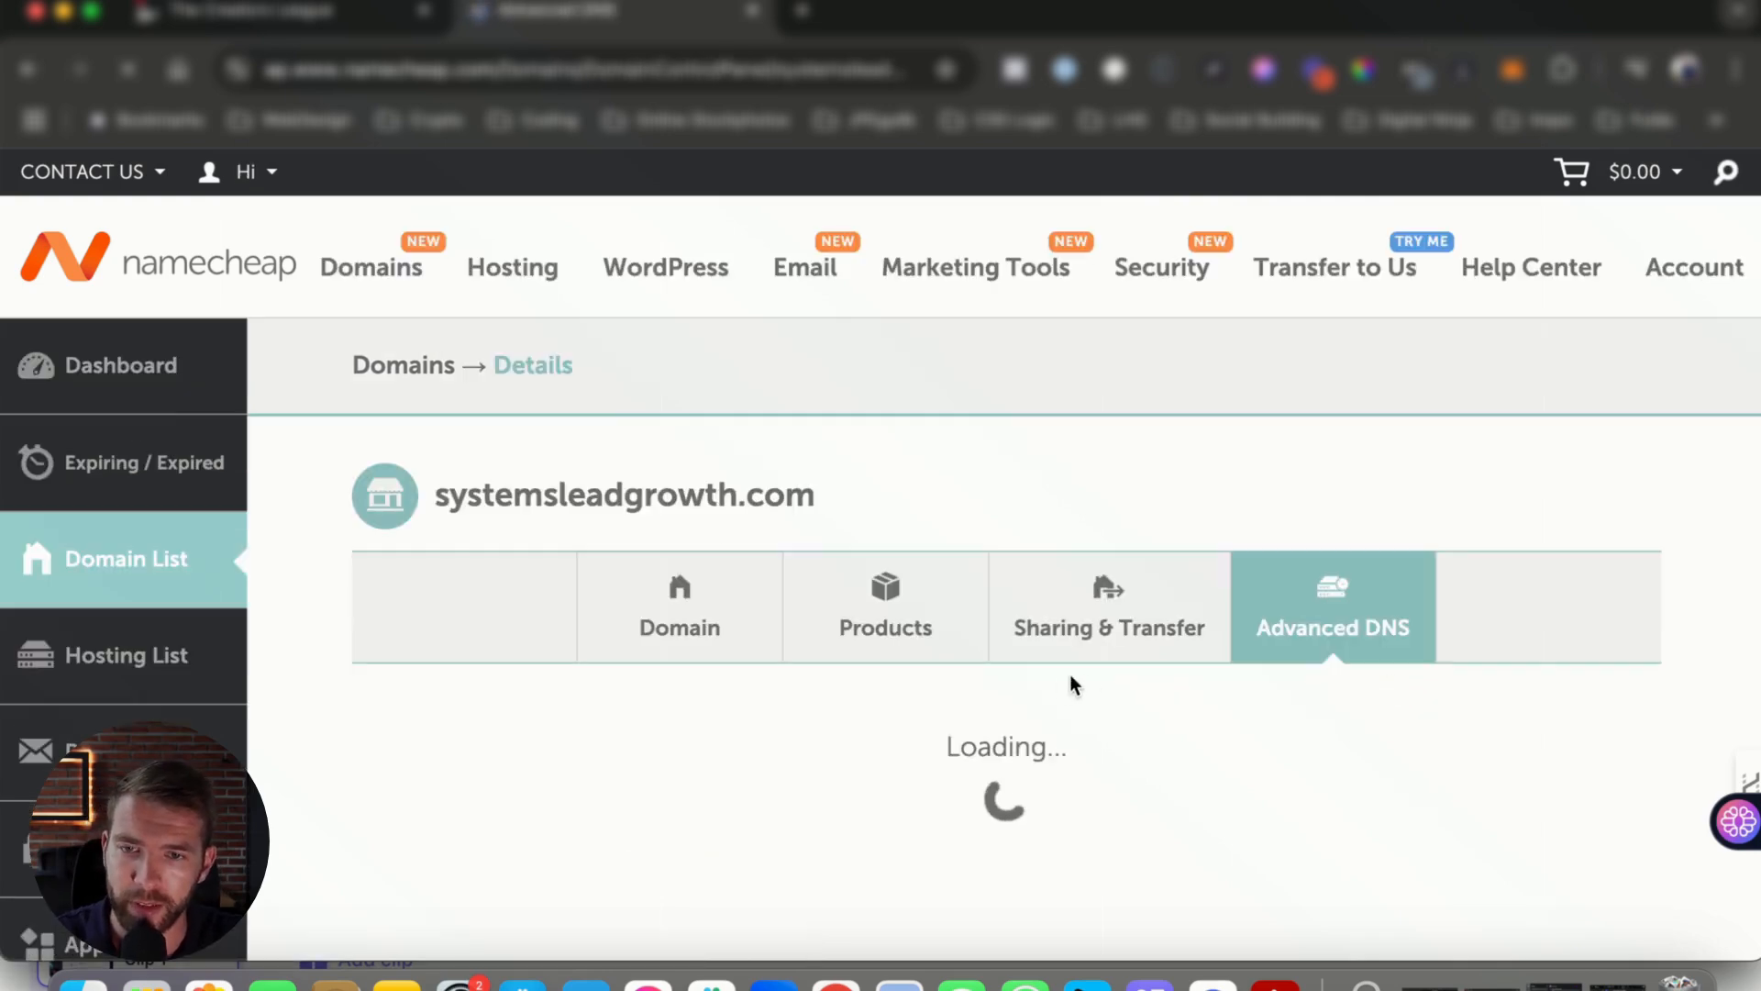
scroll(1028, 669, down, 1)
scroll(1027, 680, down, 3)
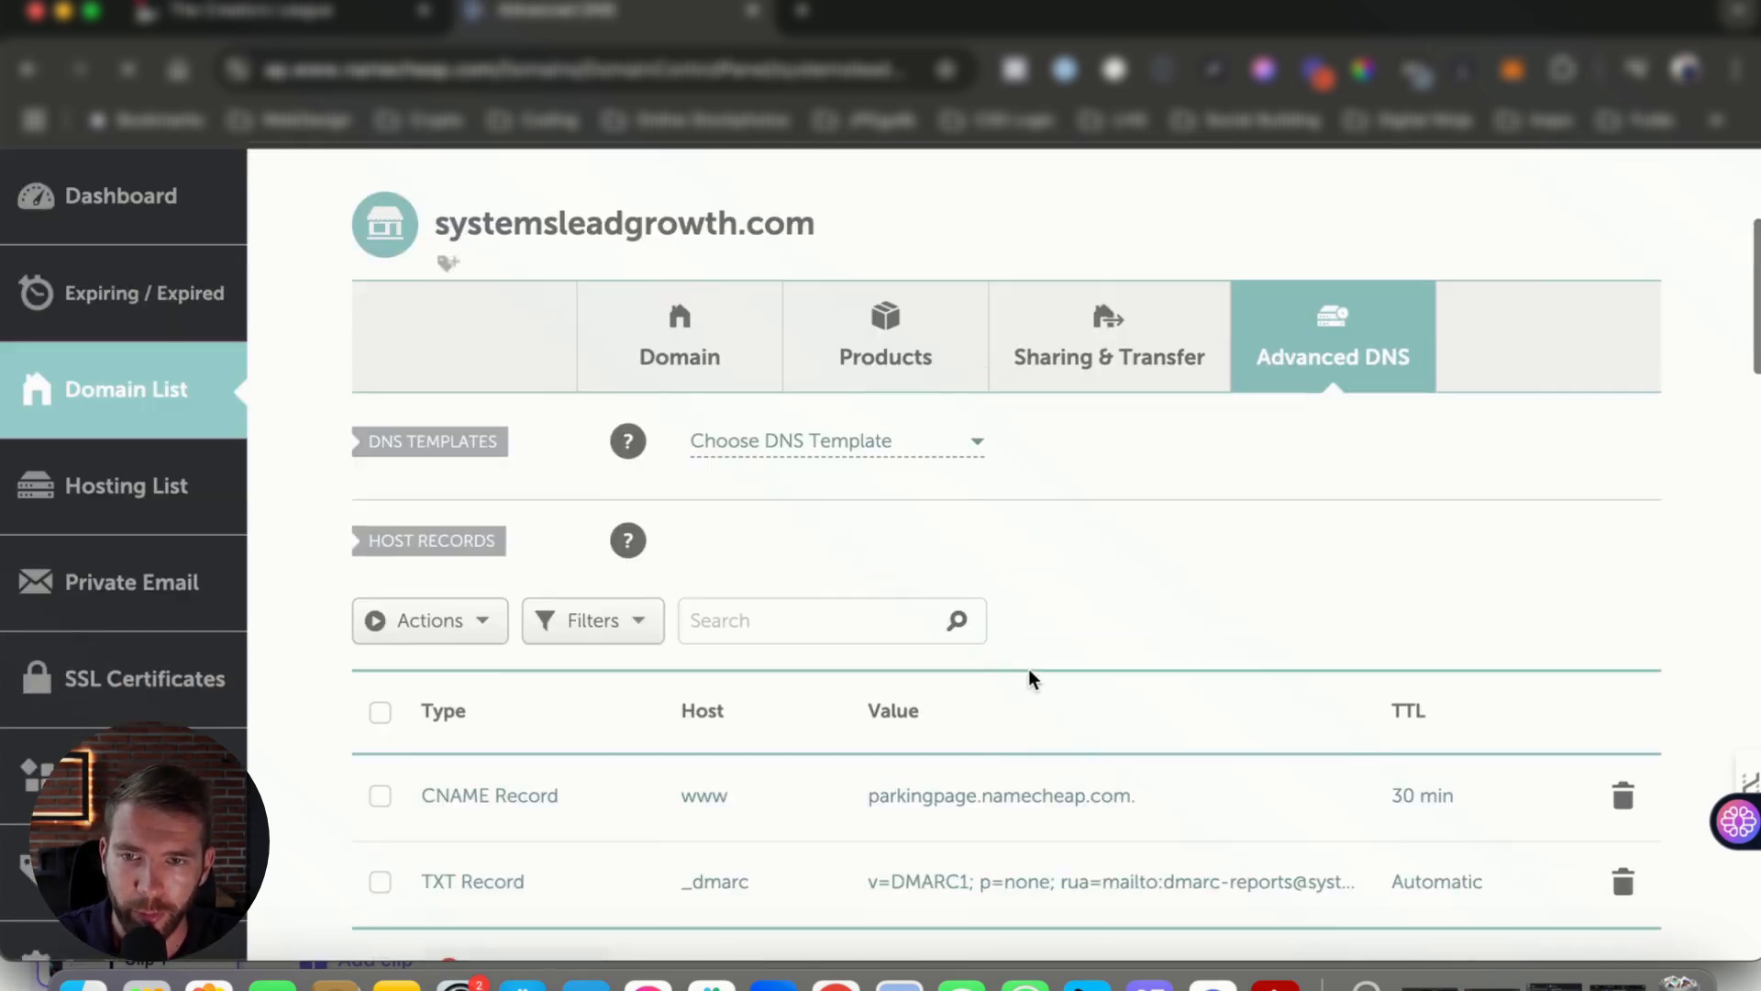
scroll(1073, 668, down, 3)
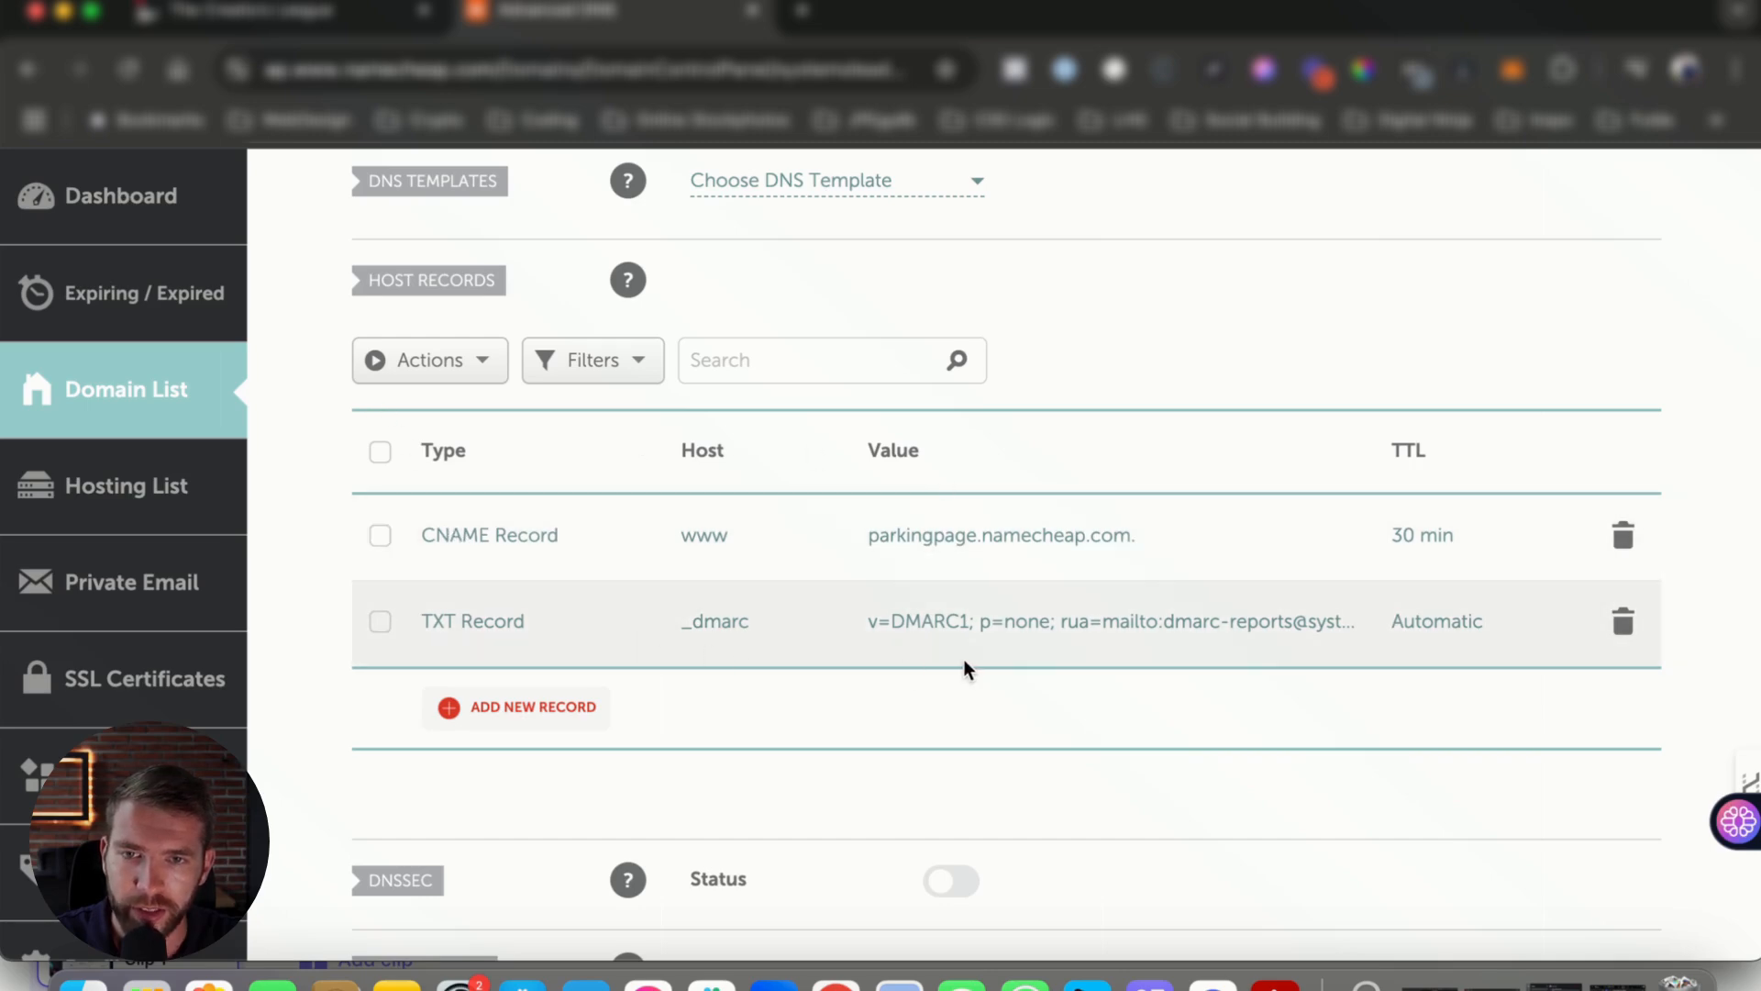
scroll(800, 647, down, 8)
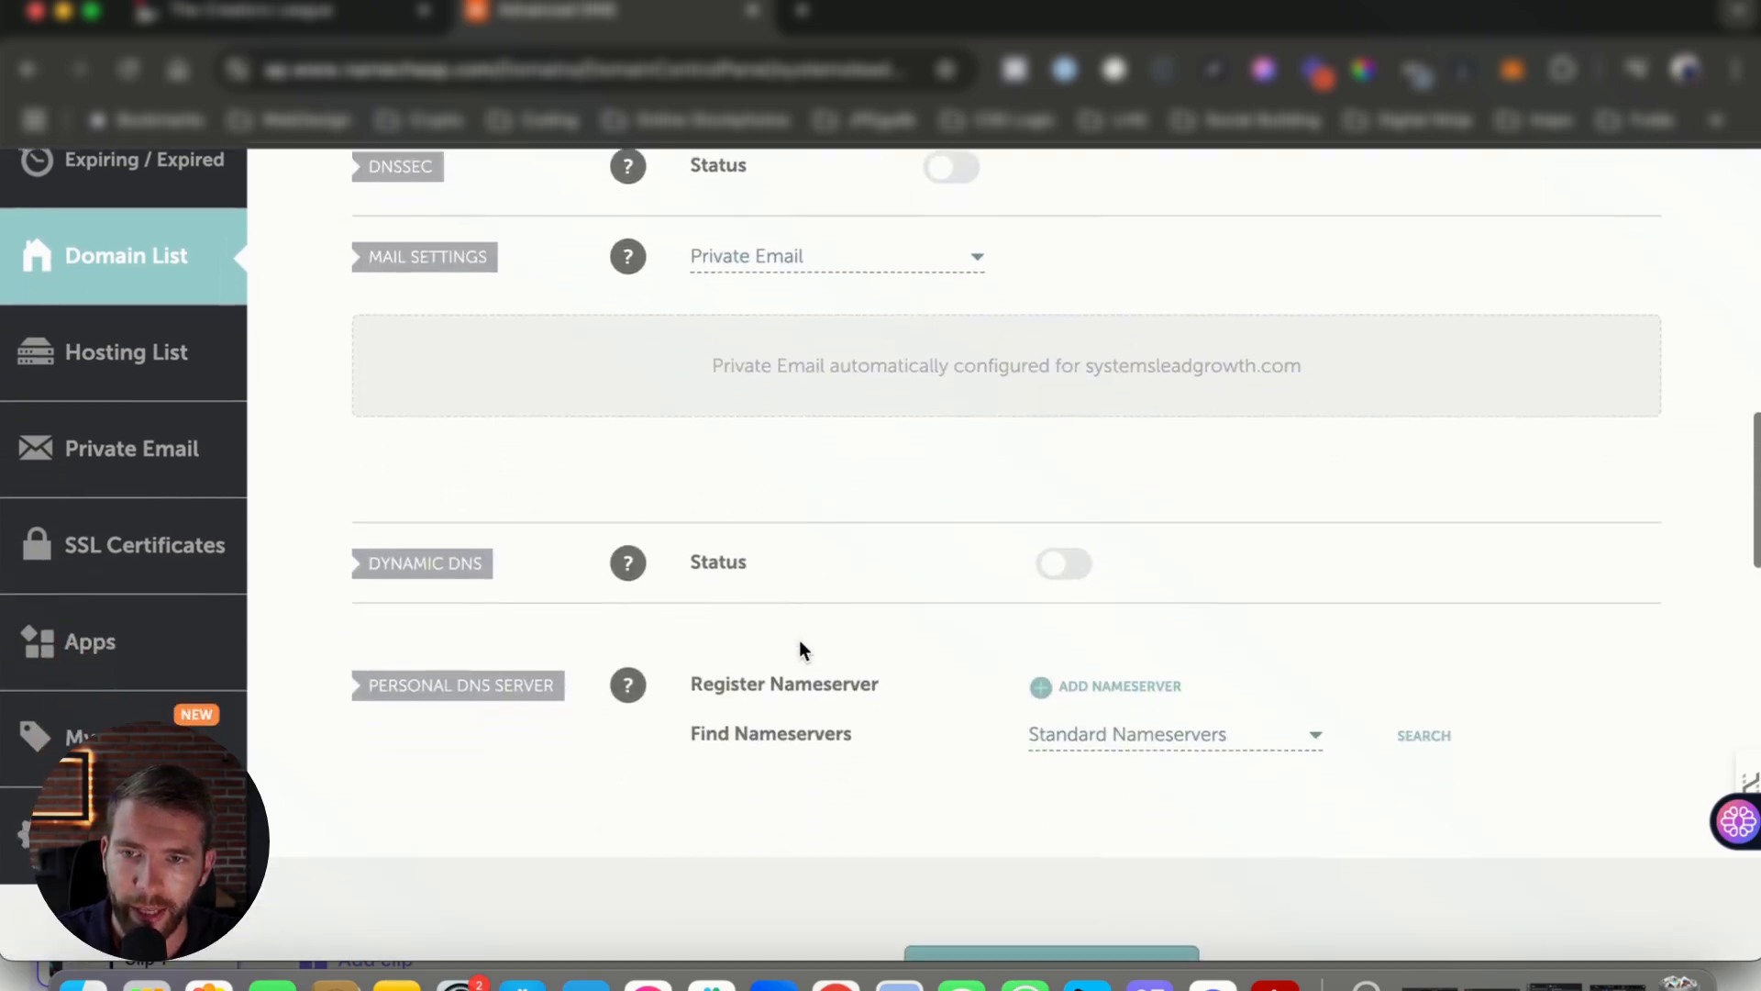
scroll(800, 650, down, 5)
scroll(800, 649, up, 12)
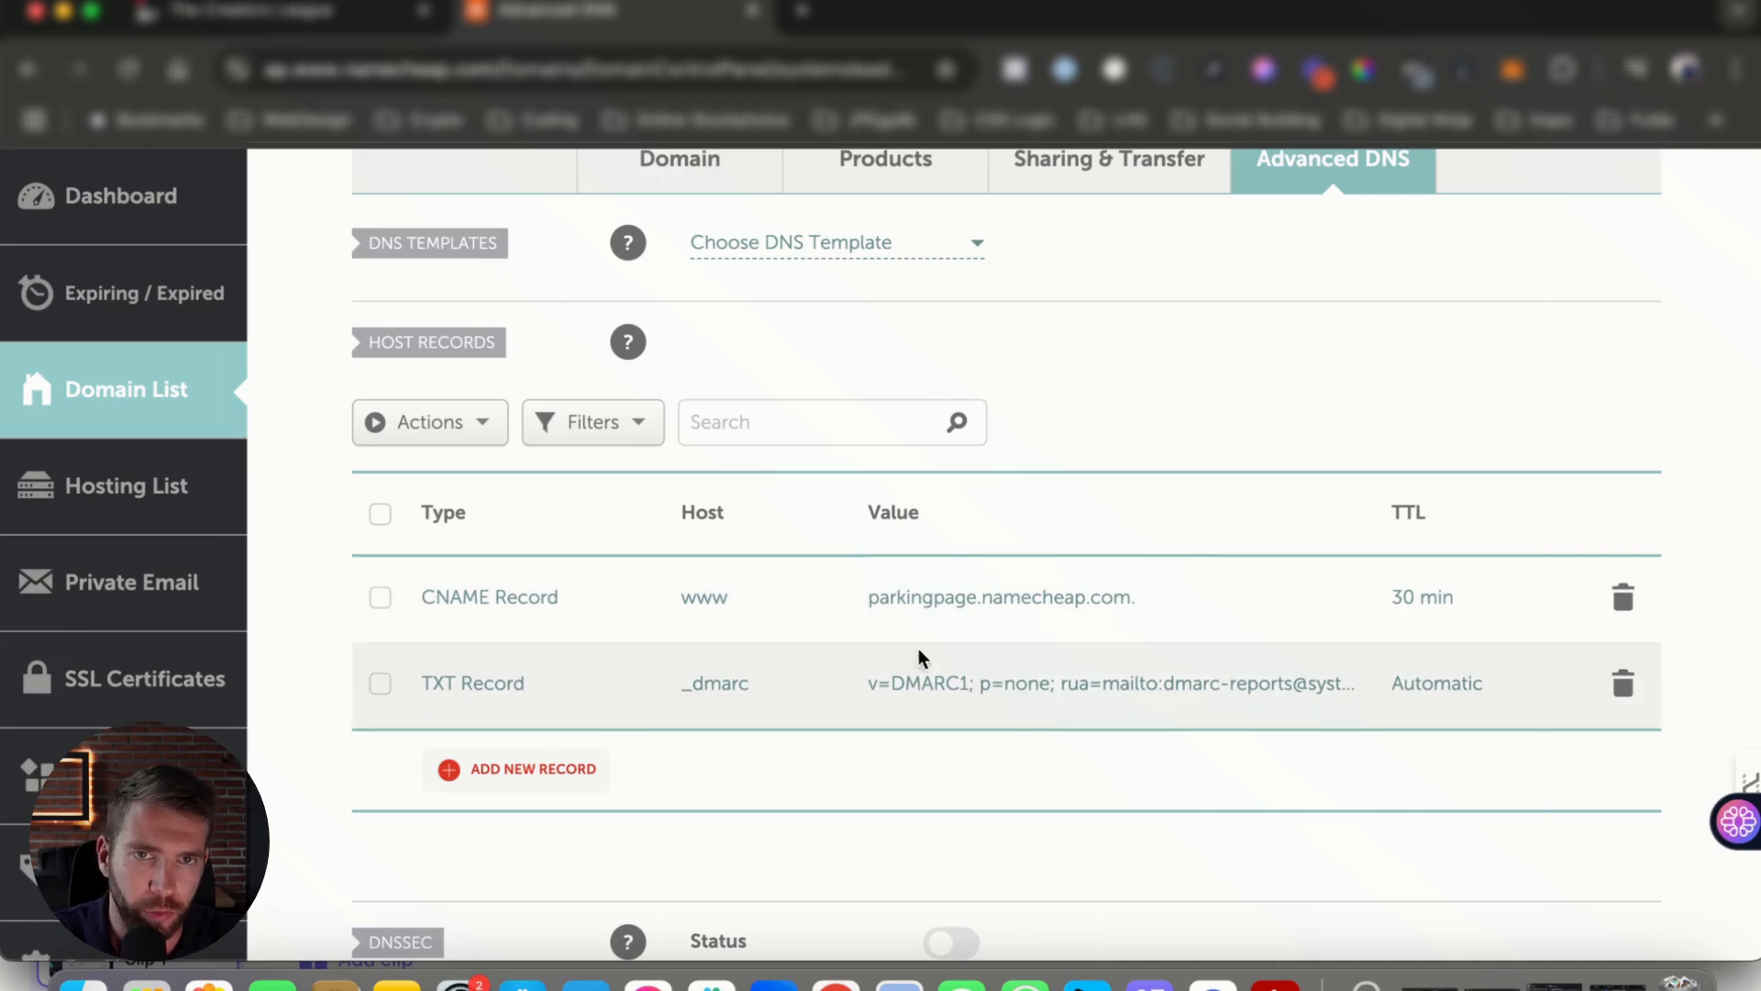
Add an A record with host @ and IP address 162.159.140.166, and save it.
click(550, 775)
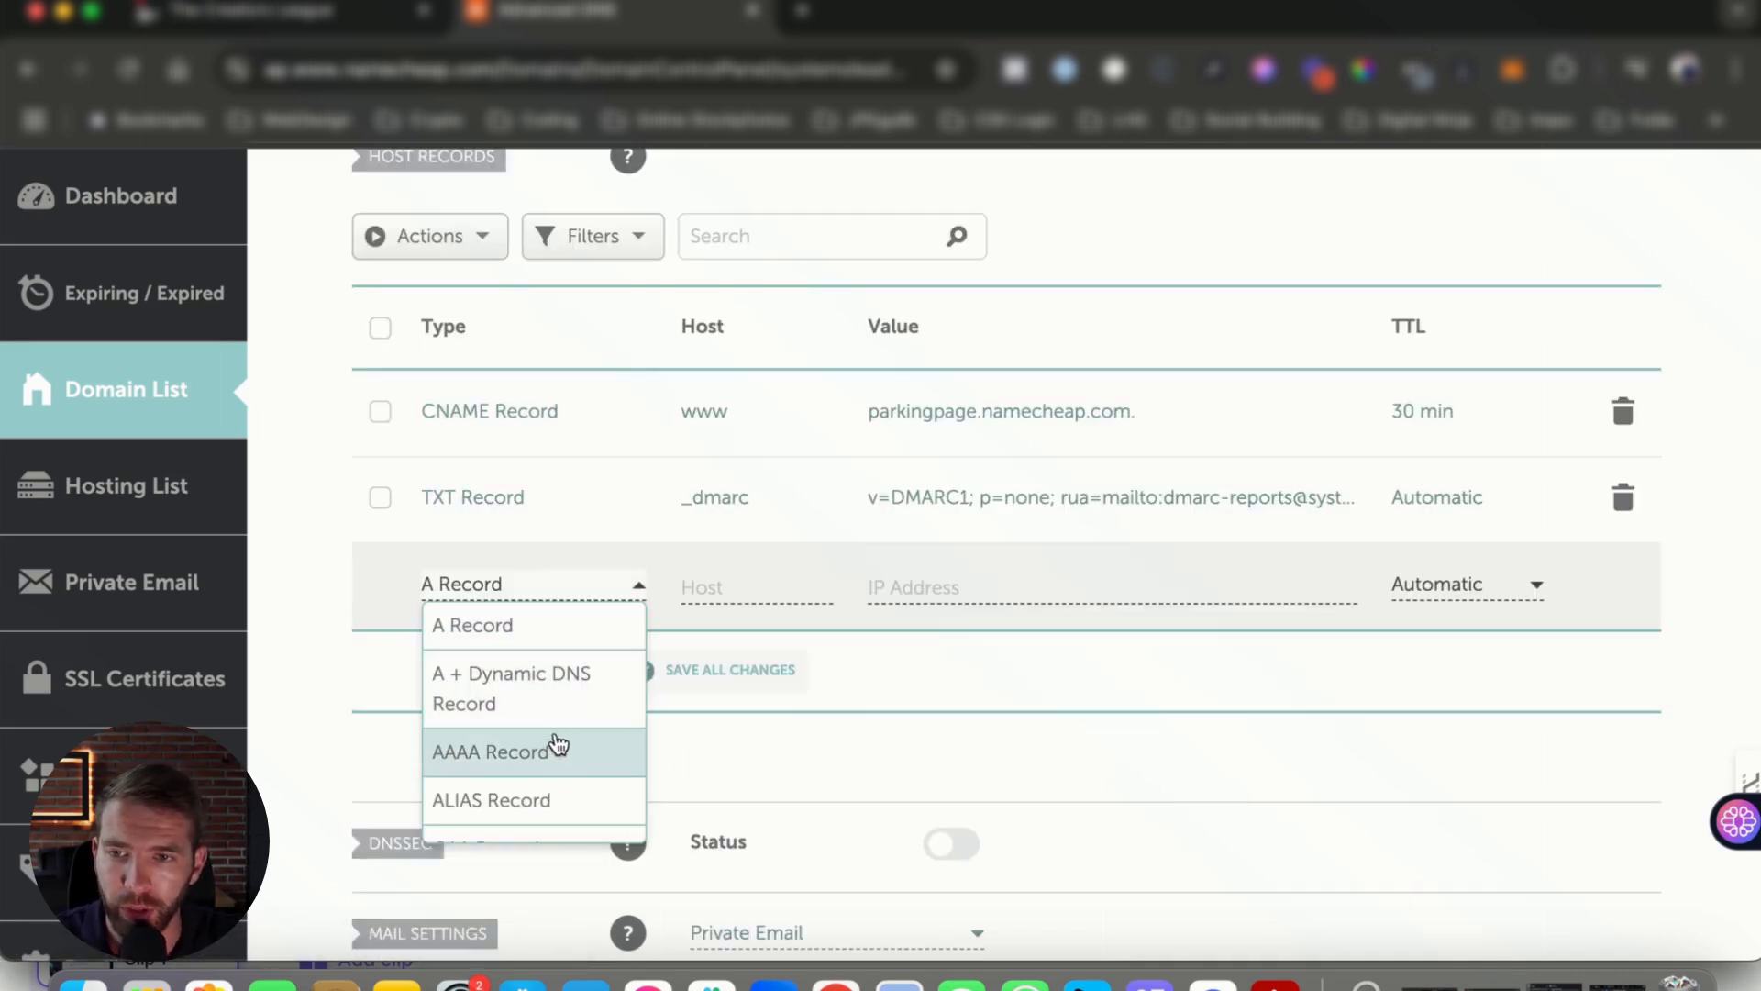
scroll(560, 761, down, 1)
scroll(562, 770, down, 3)
scroll(562, 770, up, 5)
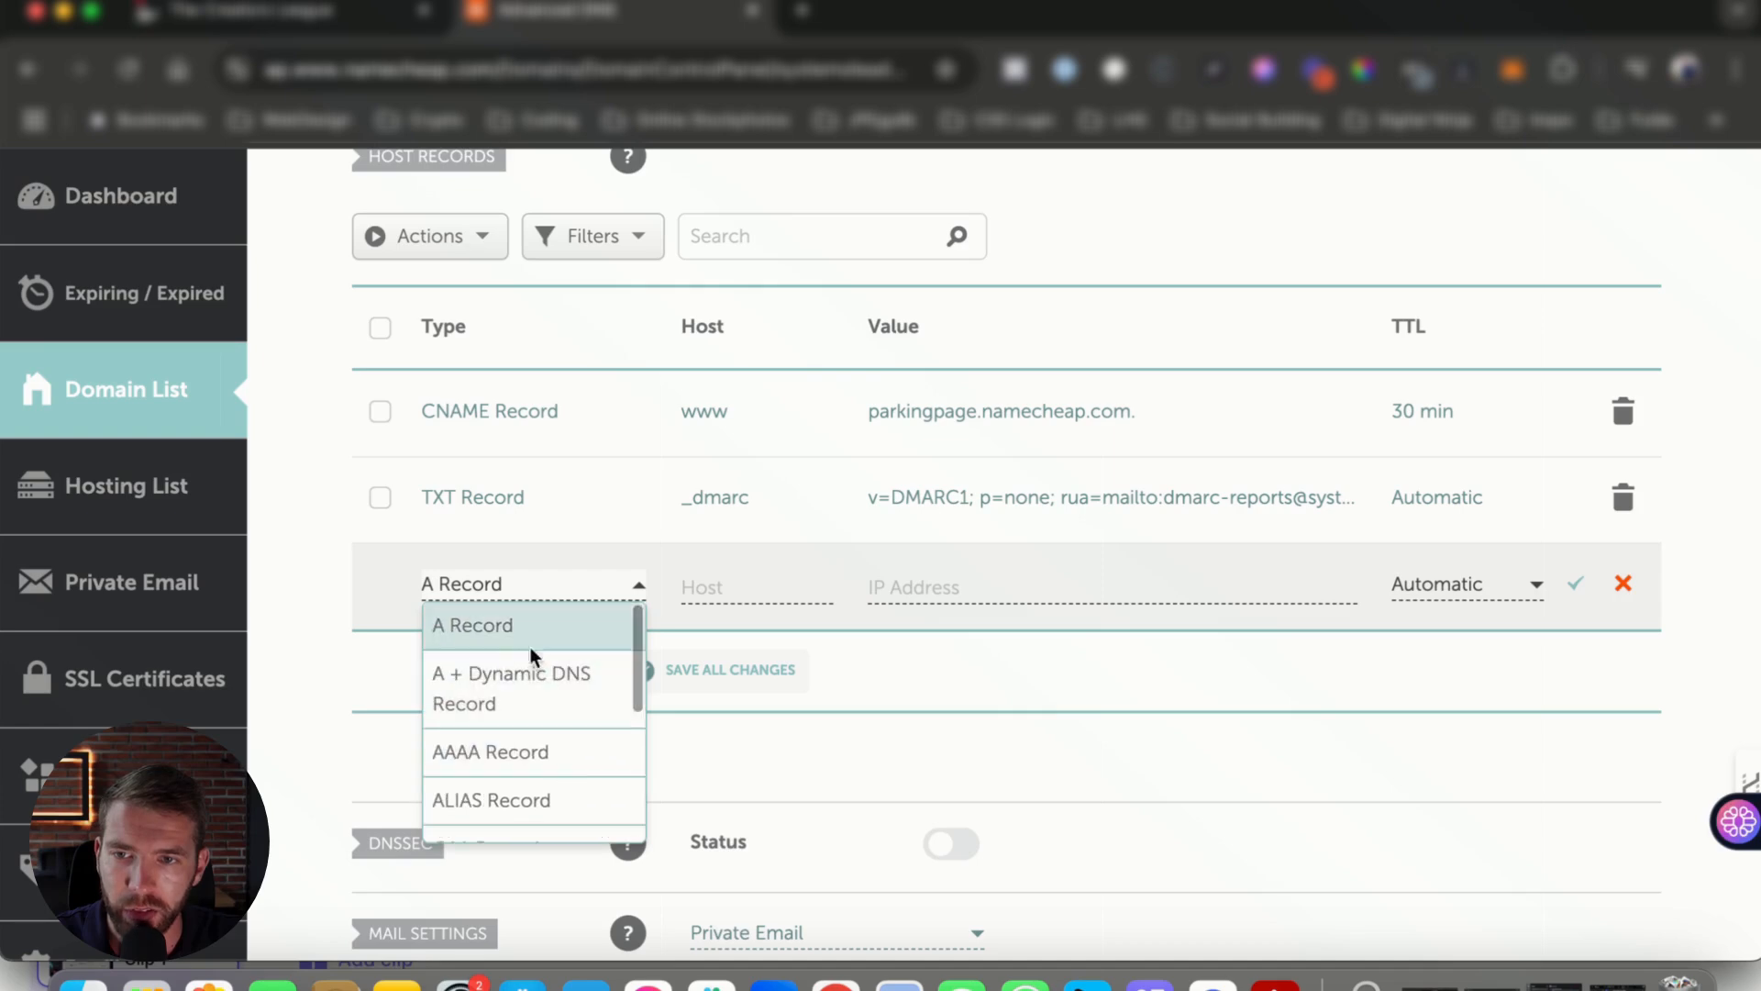
click(535, 640)
click(716, 590)
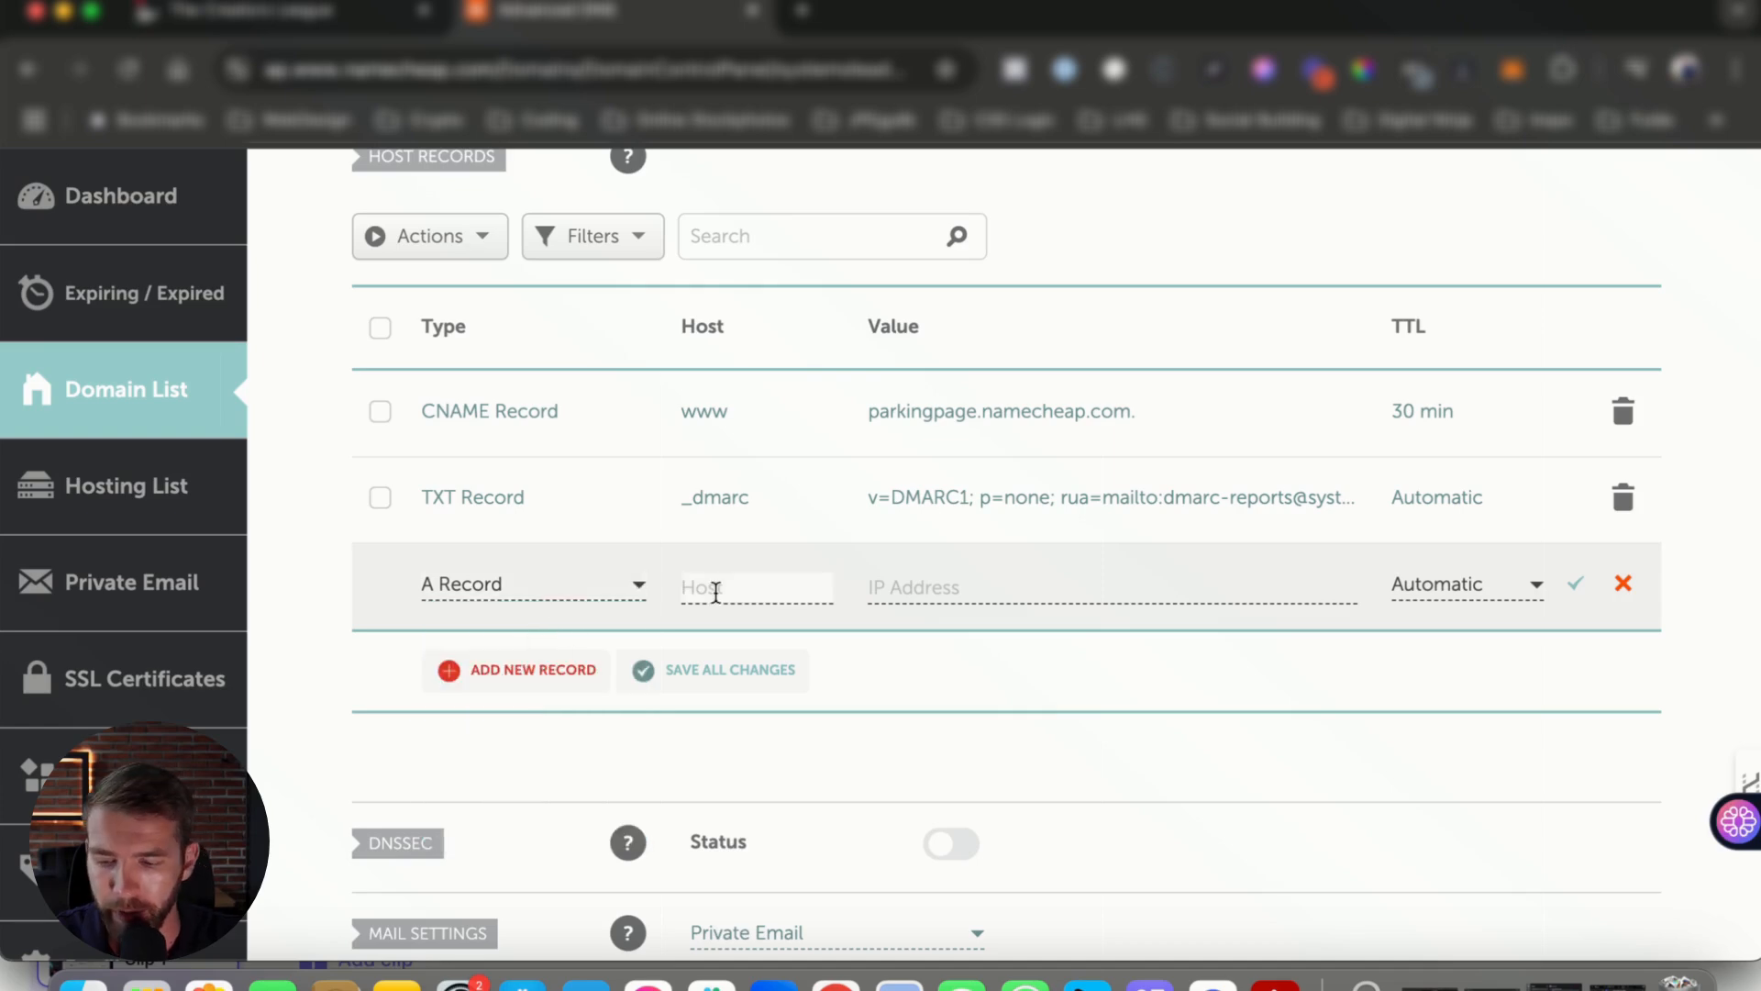
text(@)
key(ctrl+shift+Tab)
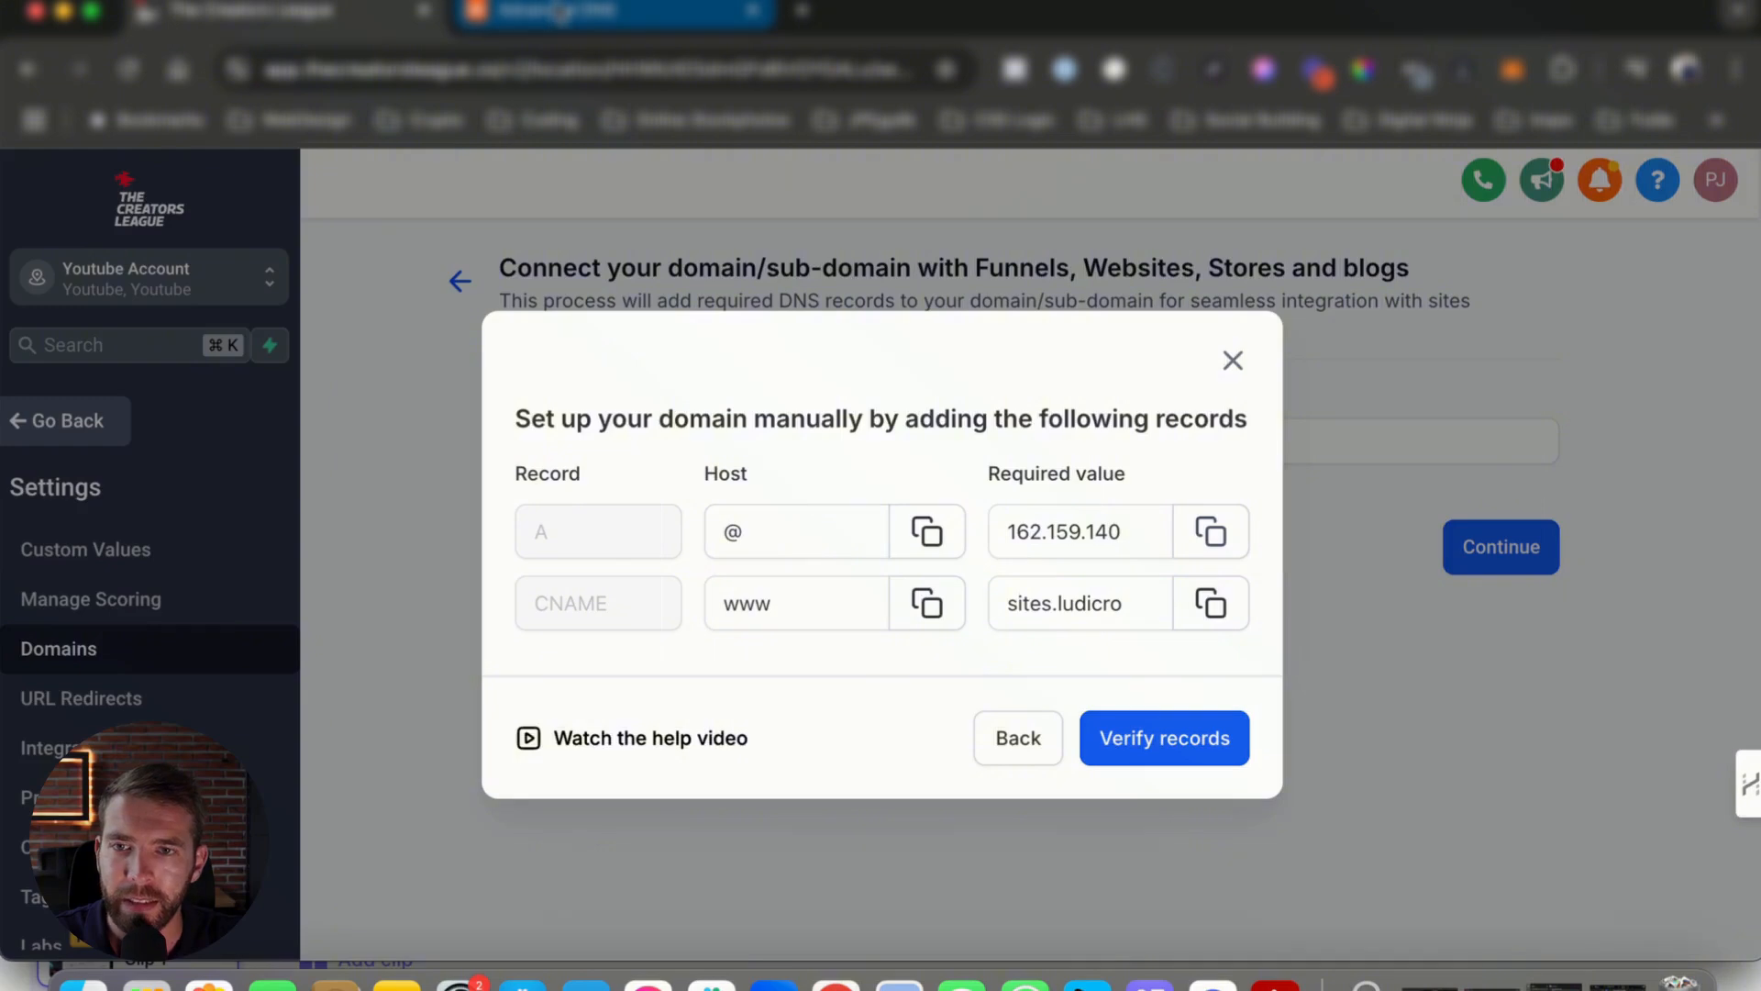
click(560, 11)
click(959, 587)
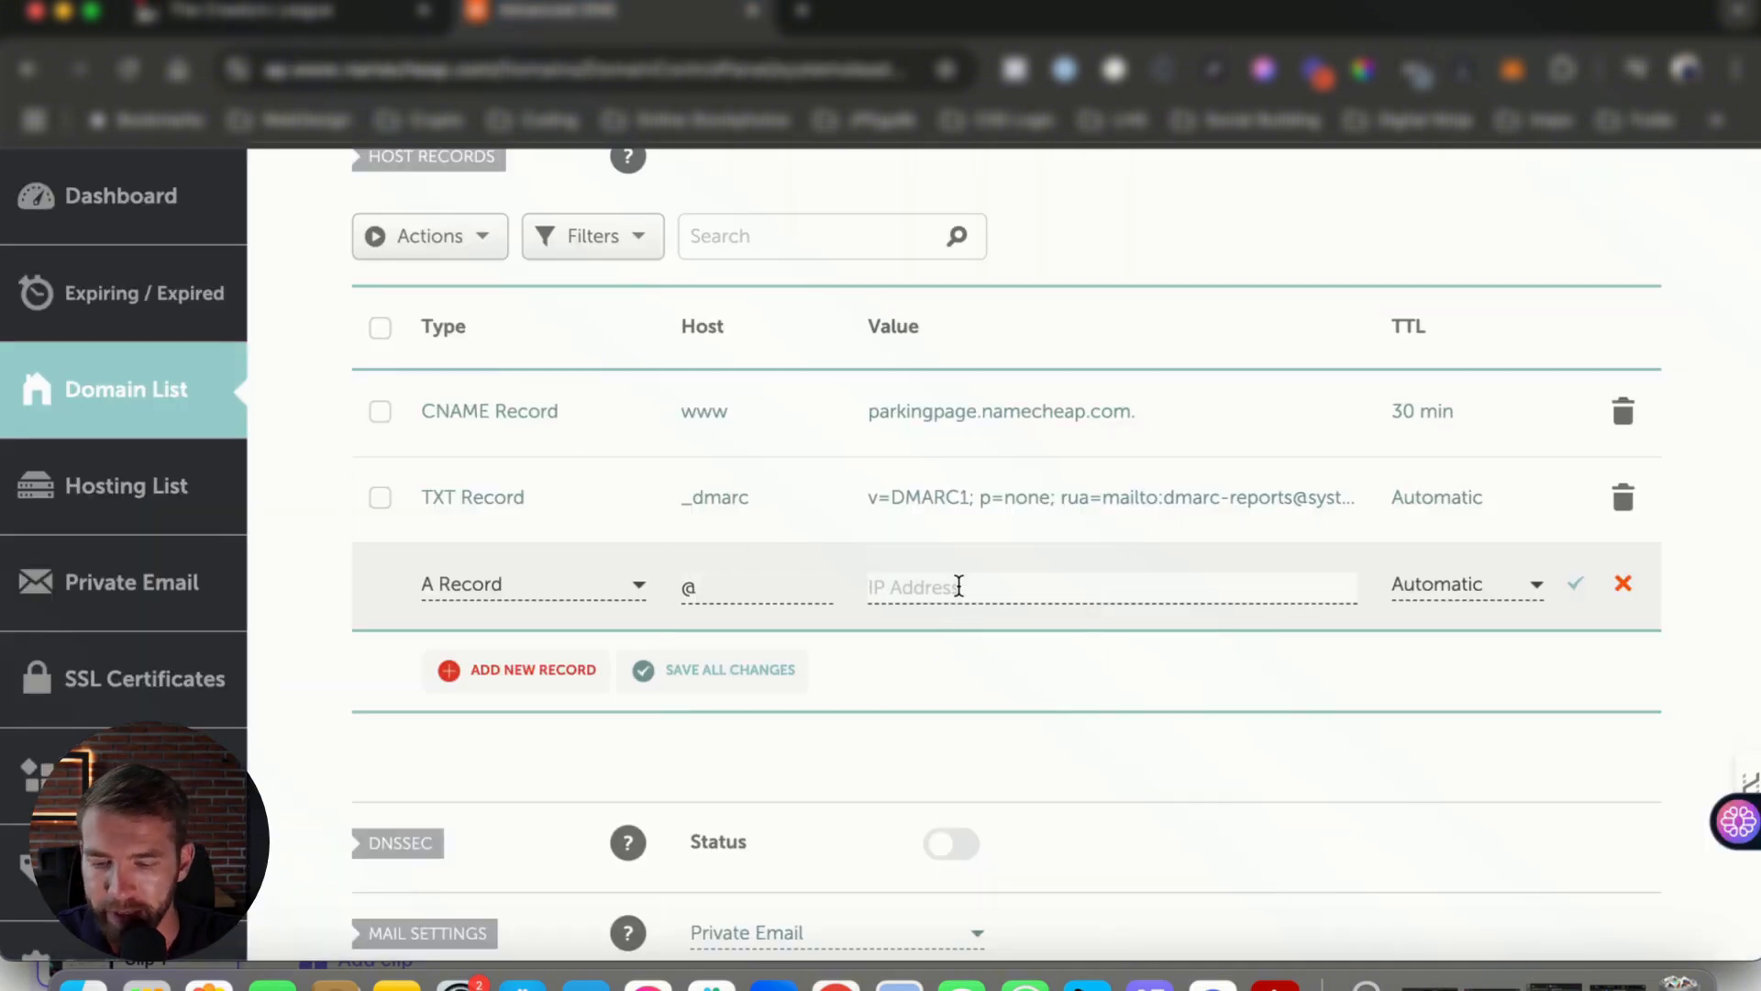
key(super+v)
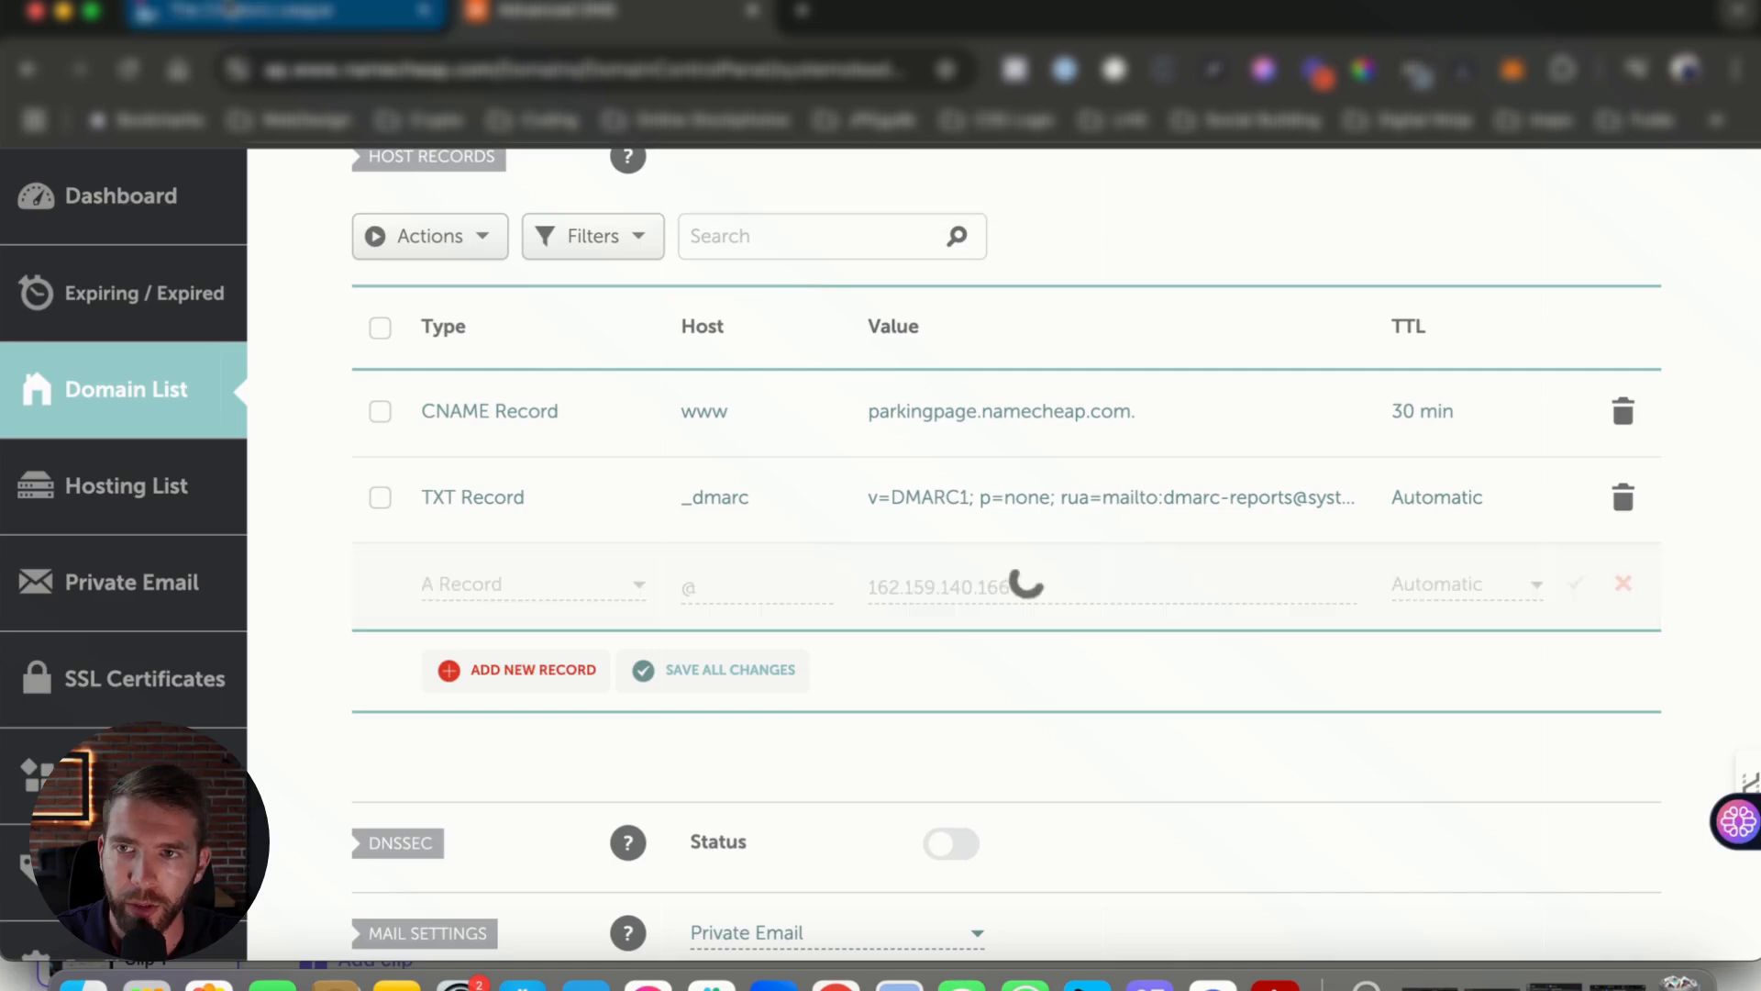
Switch to The Creators League, copy the CNAME record's required value and return to Namecheap's host records.
click(339, 11)
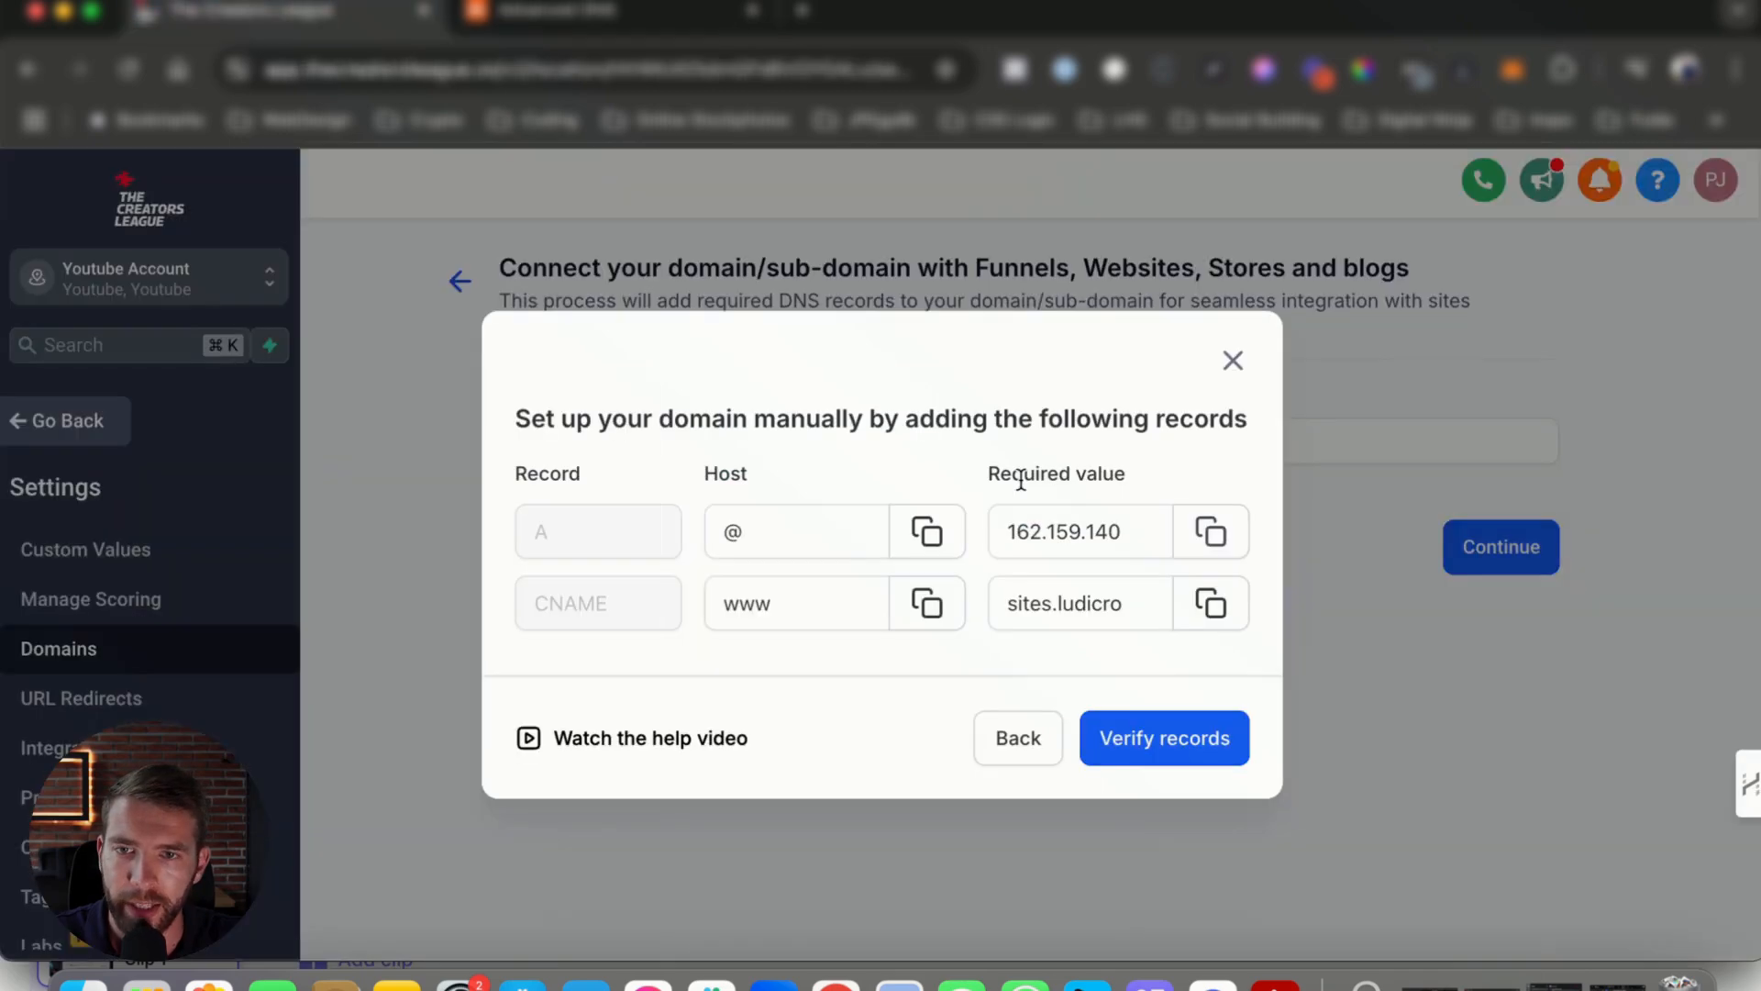
click(1211, 602)
click(617, 20)
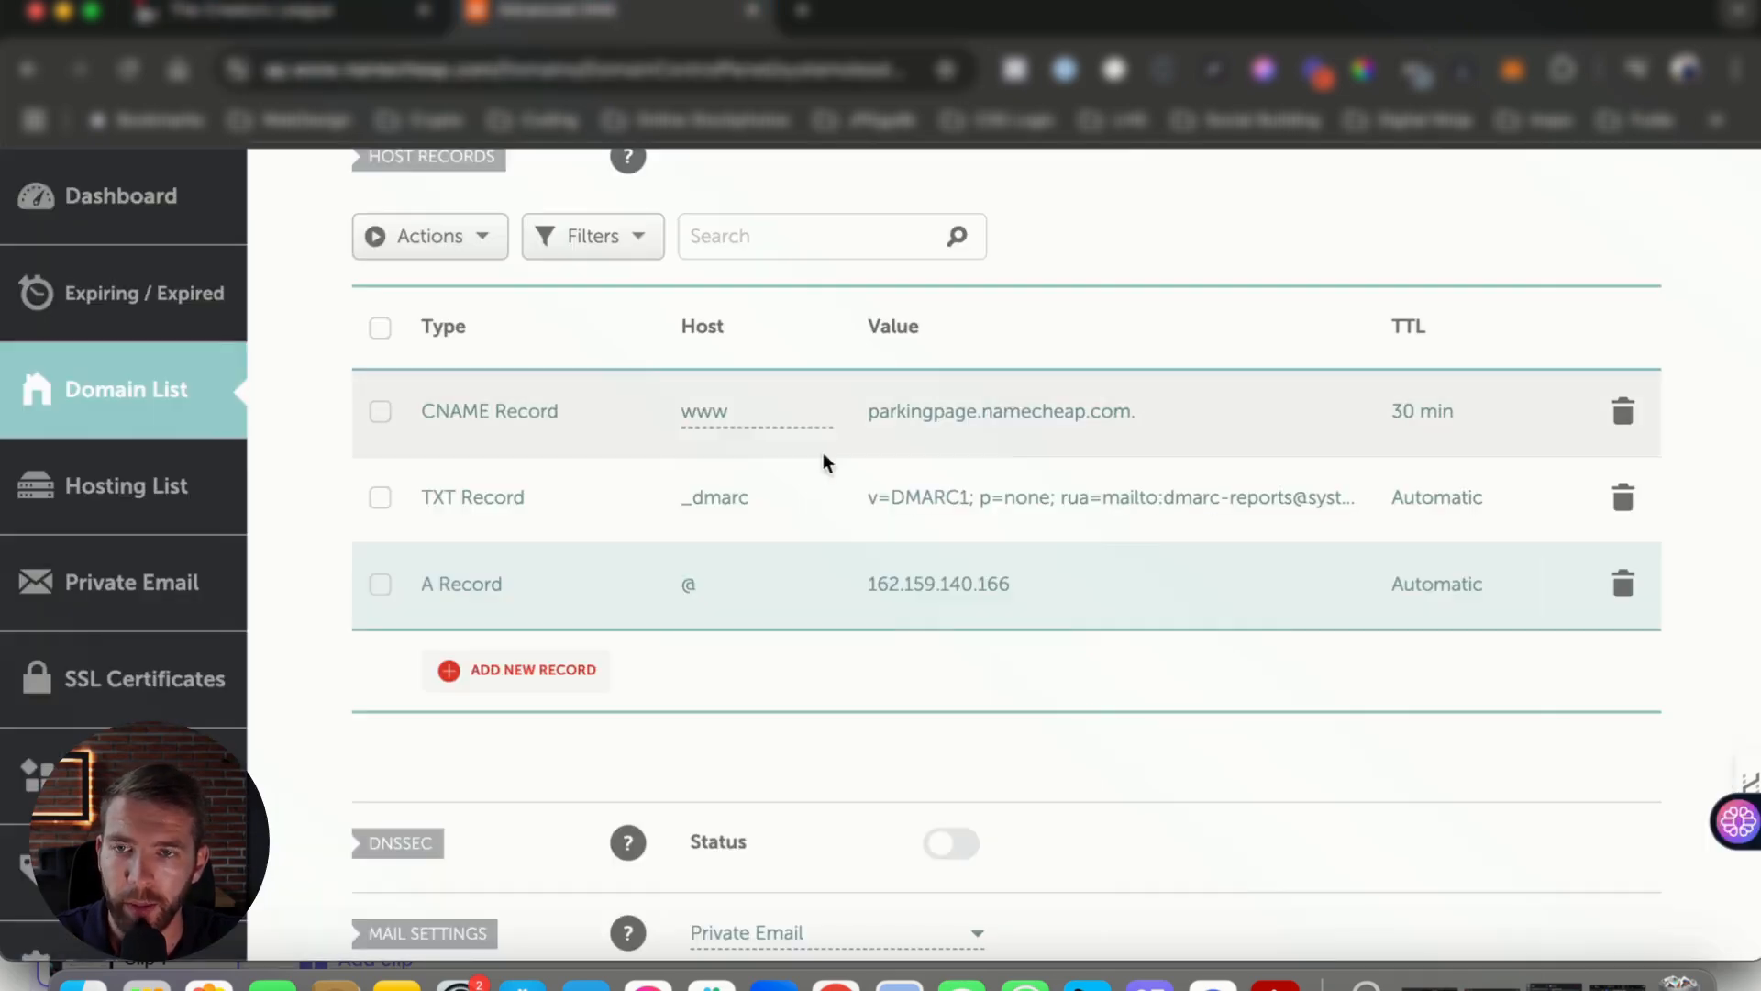
Add a CNAME record with host www and target sites.ludicrous.cloud, and save it.
click(532, 674)
scroll(539, 642, down, 3)
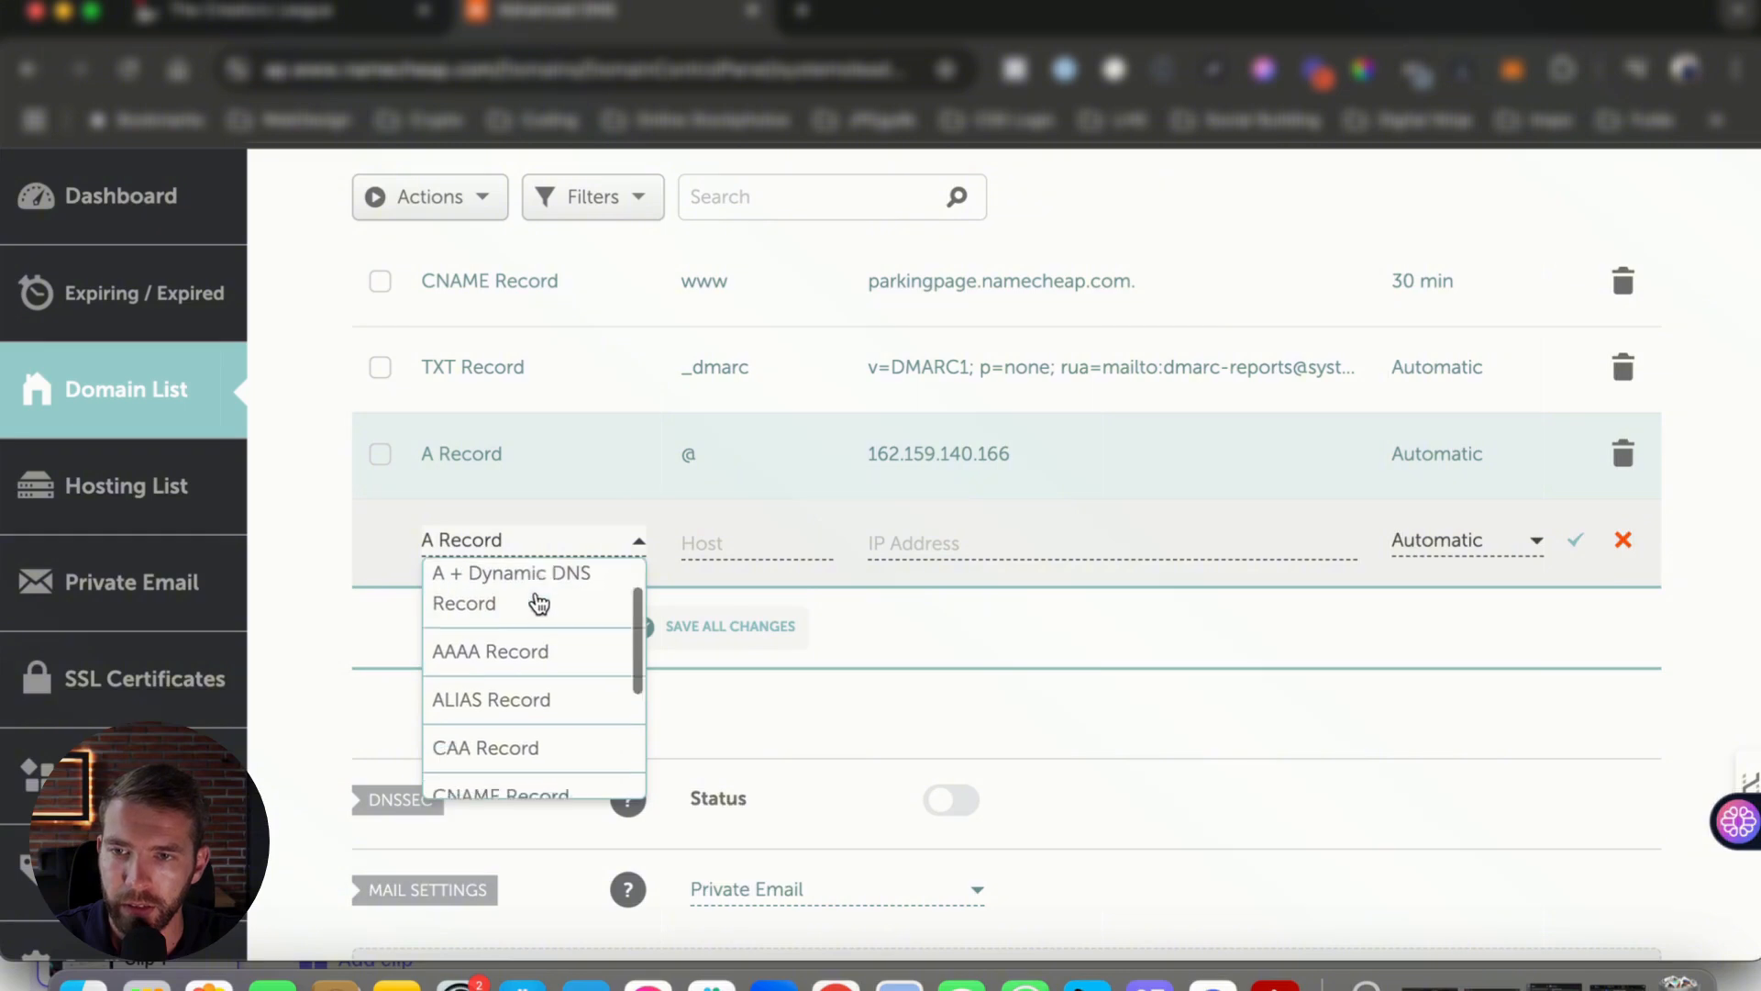
click(539, 672)
click(767, 544)
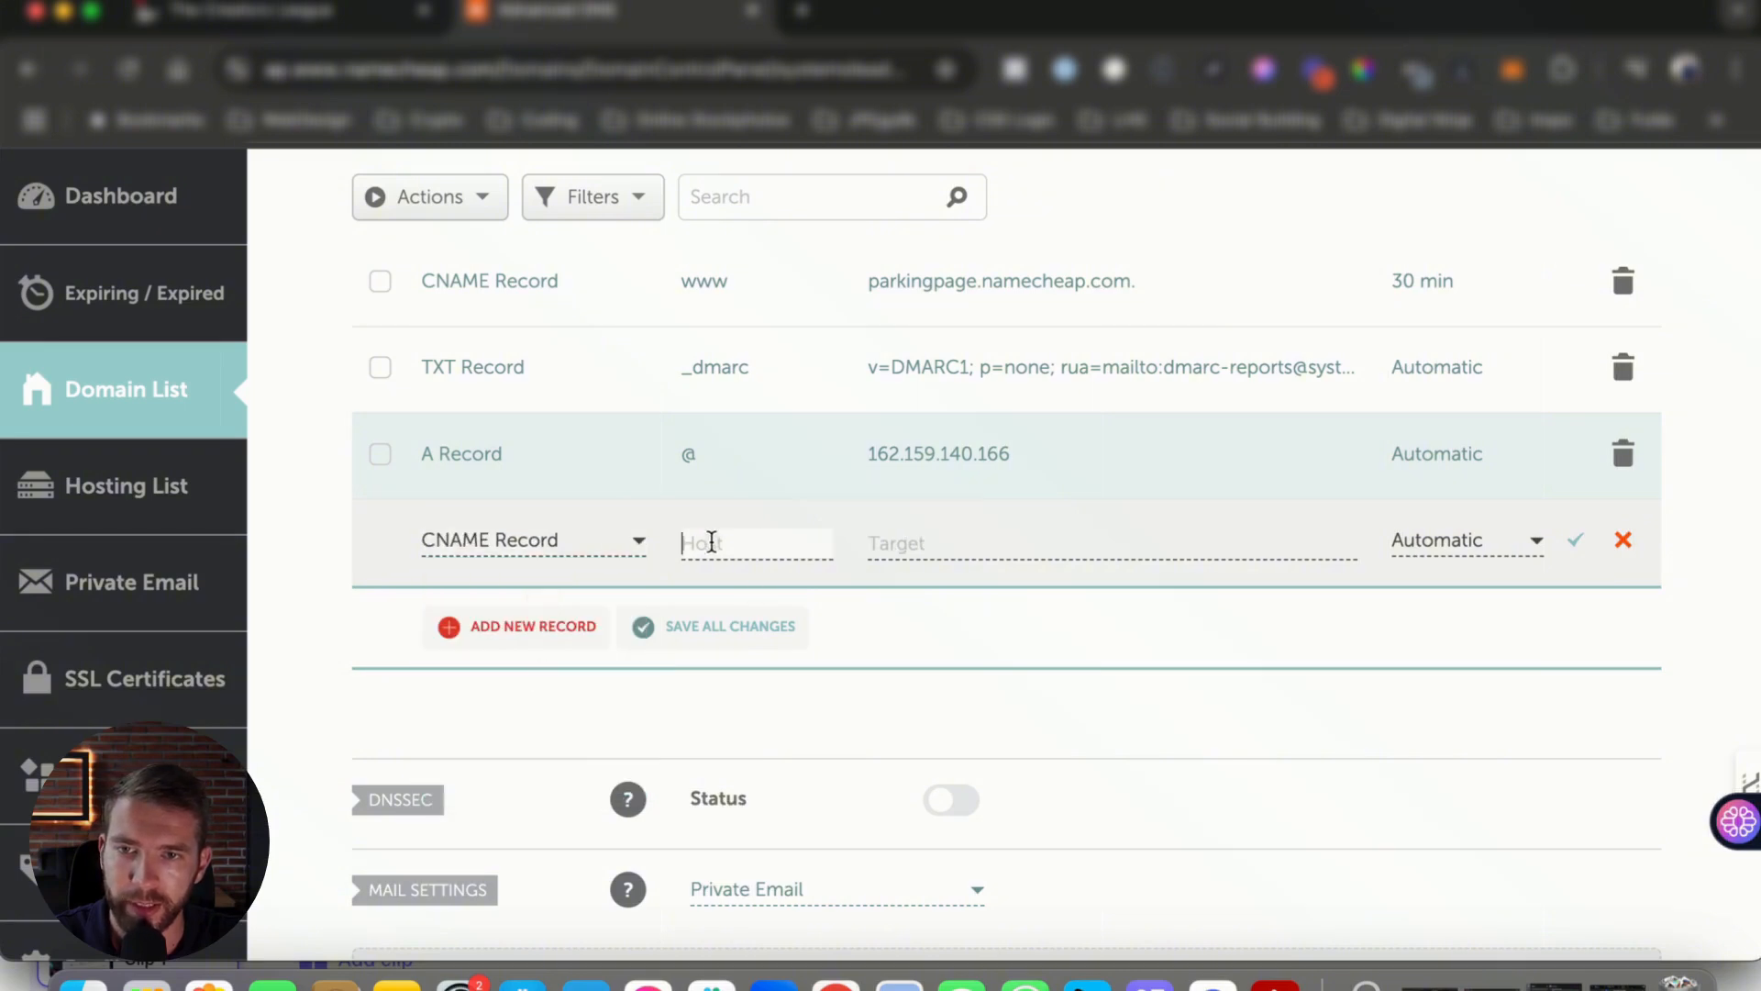
text(www)
click(946, 541)
key(super+v)
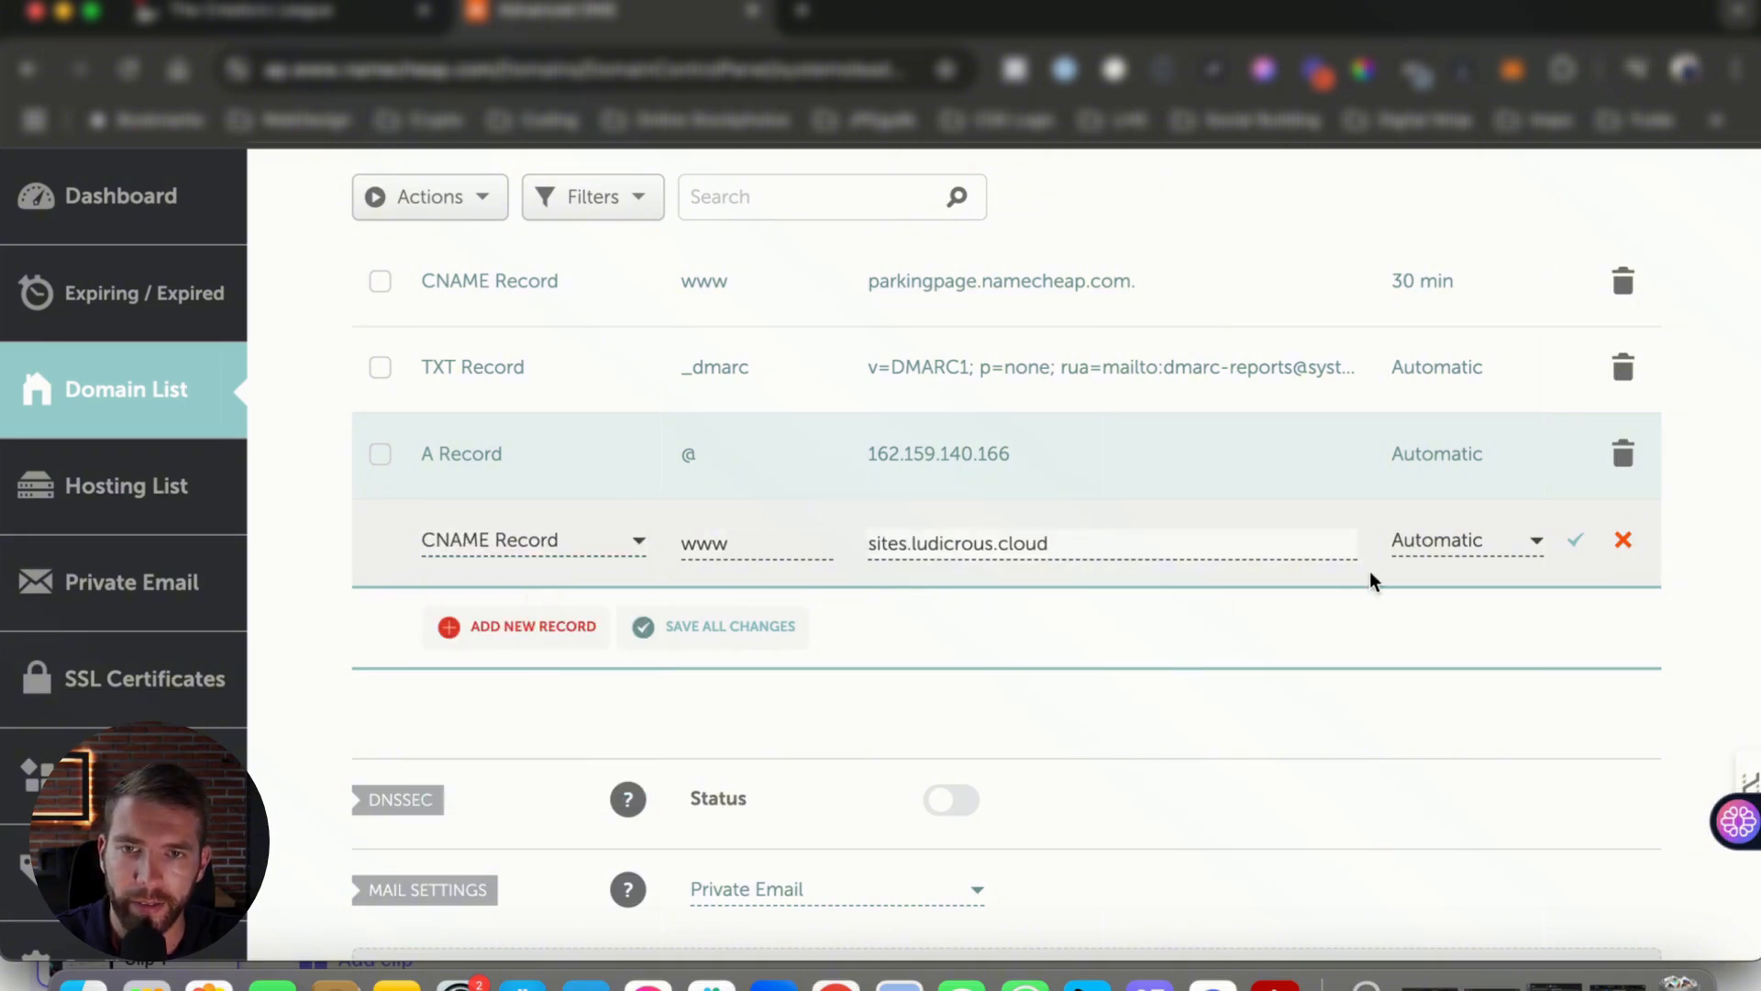
click(1593, 541)
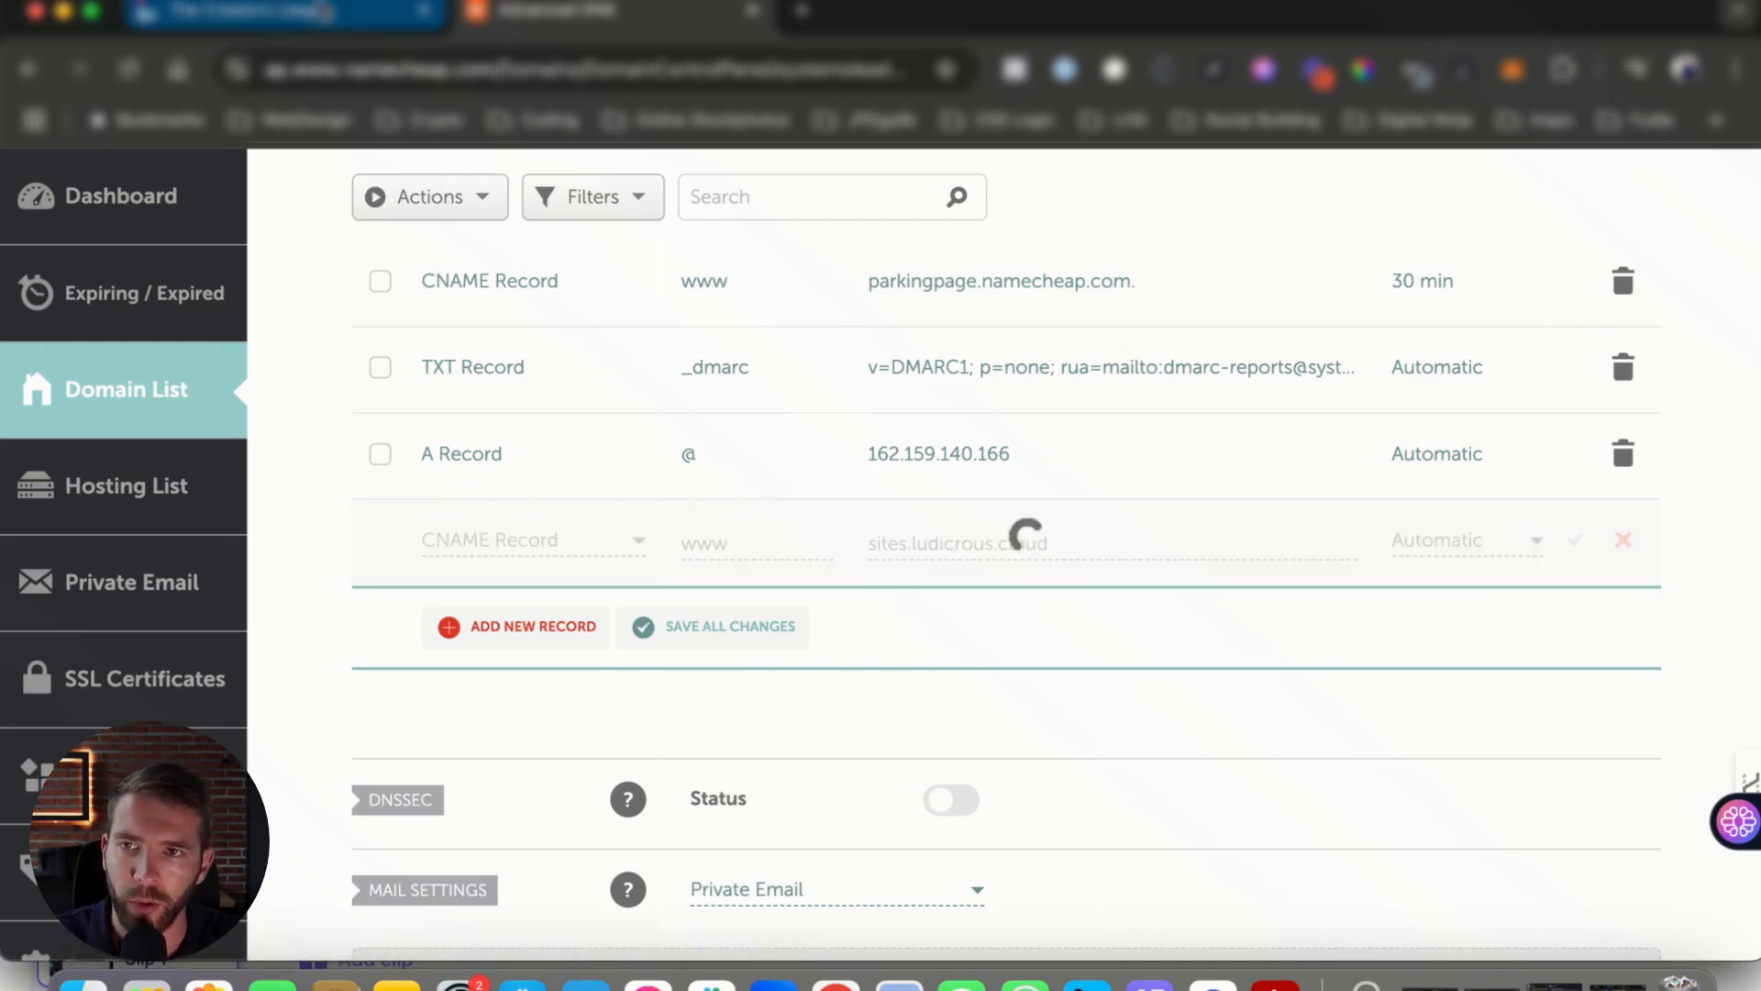
scroll(853, 538, up, 3)
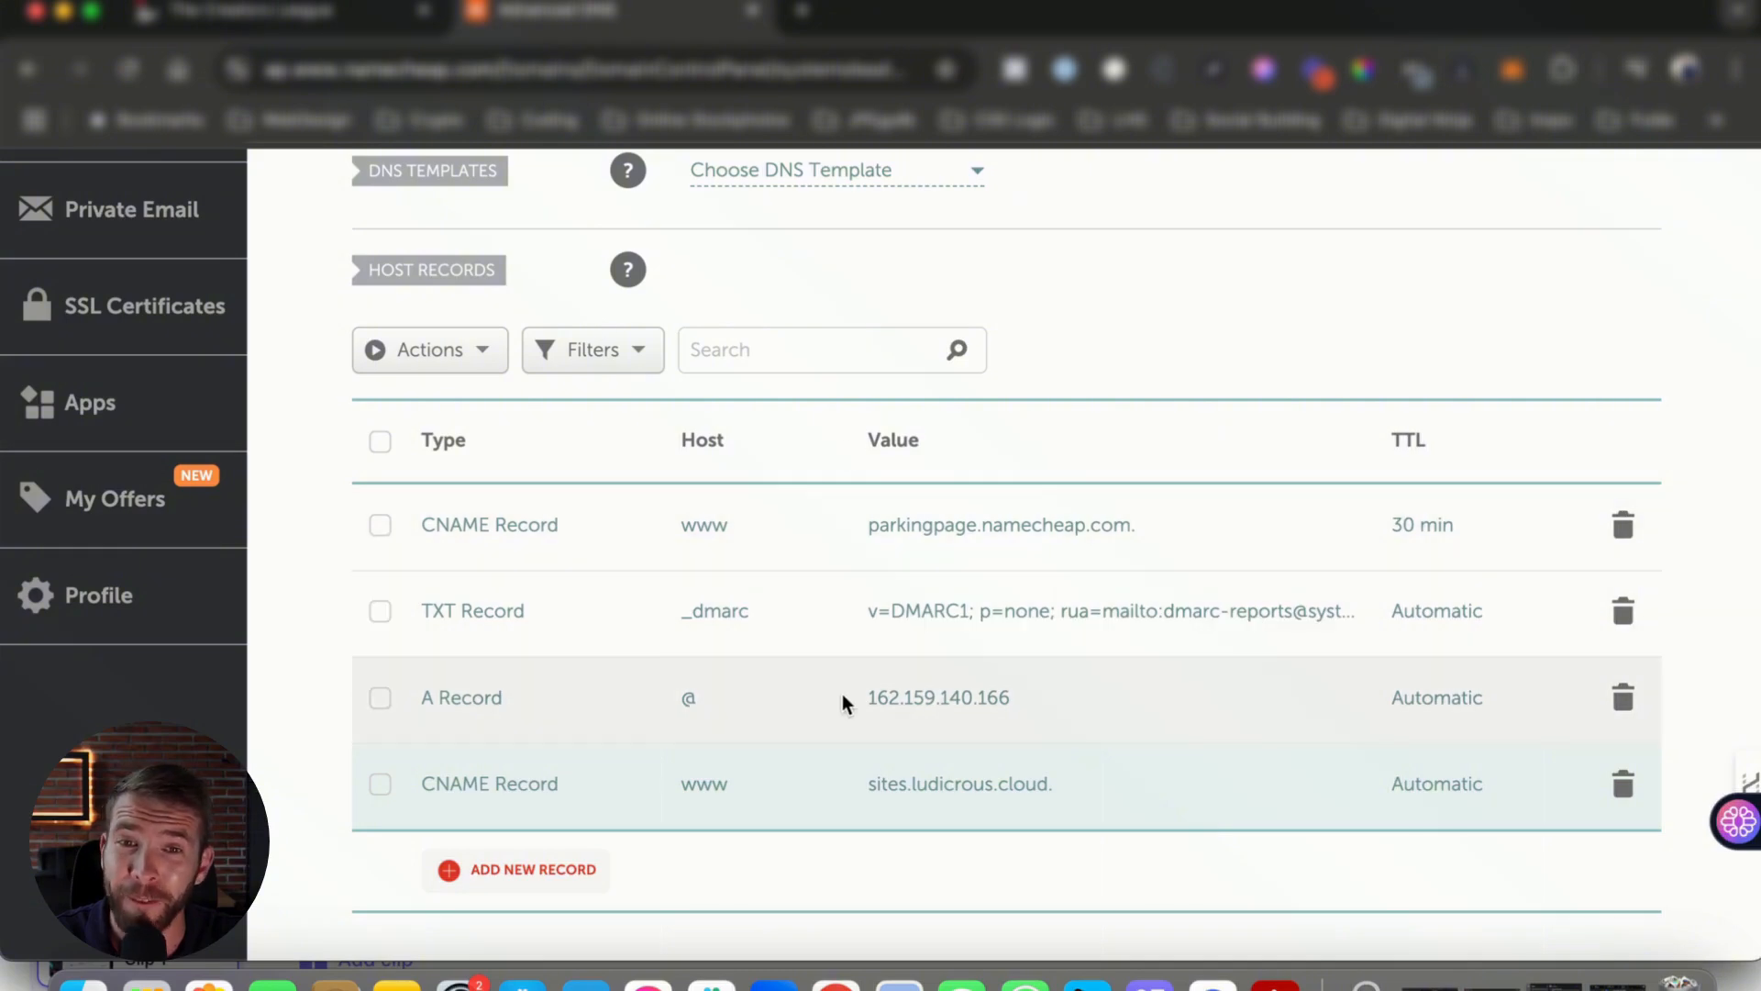
Switch to The Creators League and verify the manually added DNS records, rechecking the host records in Namecheap meanwhile.
click(266, 14)
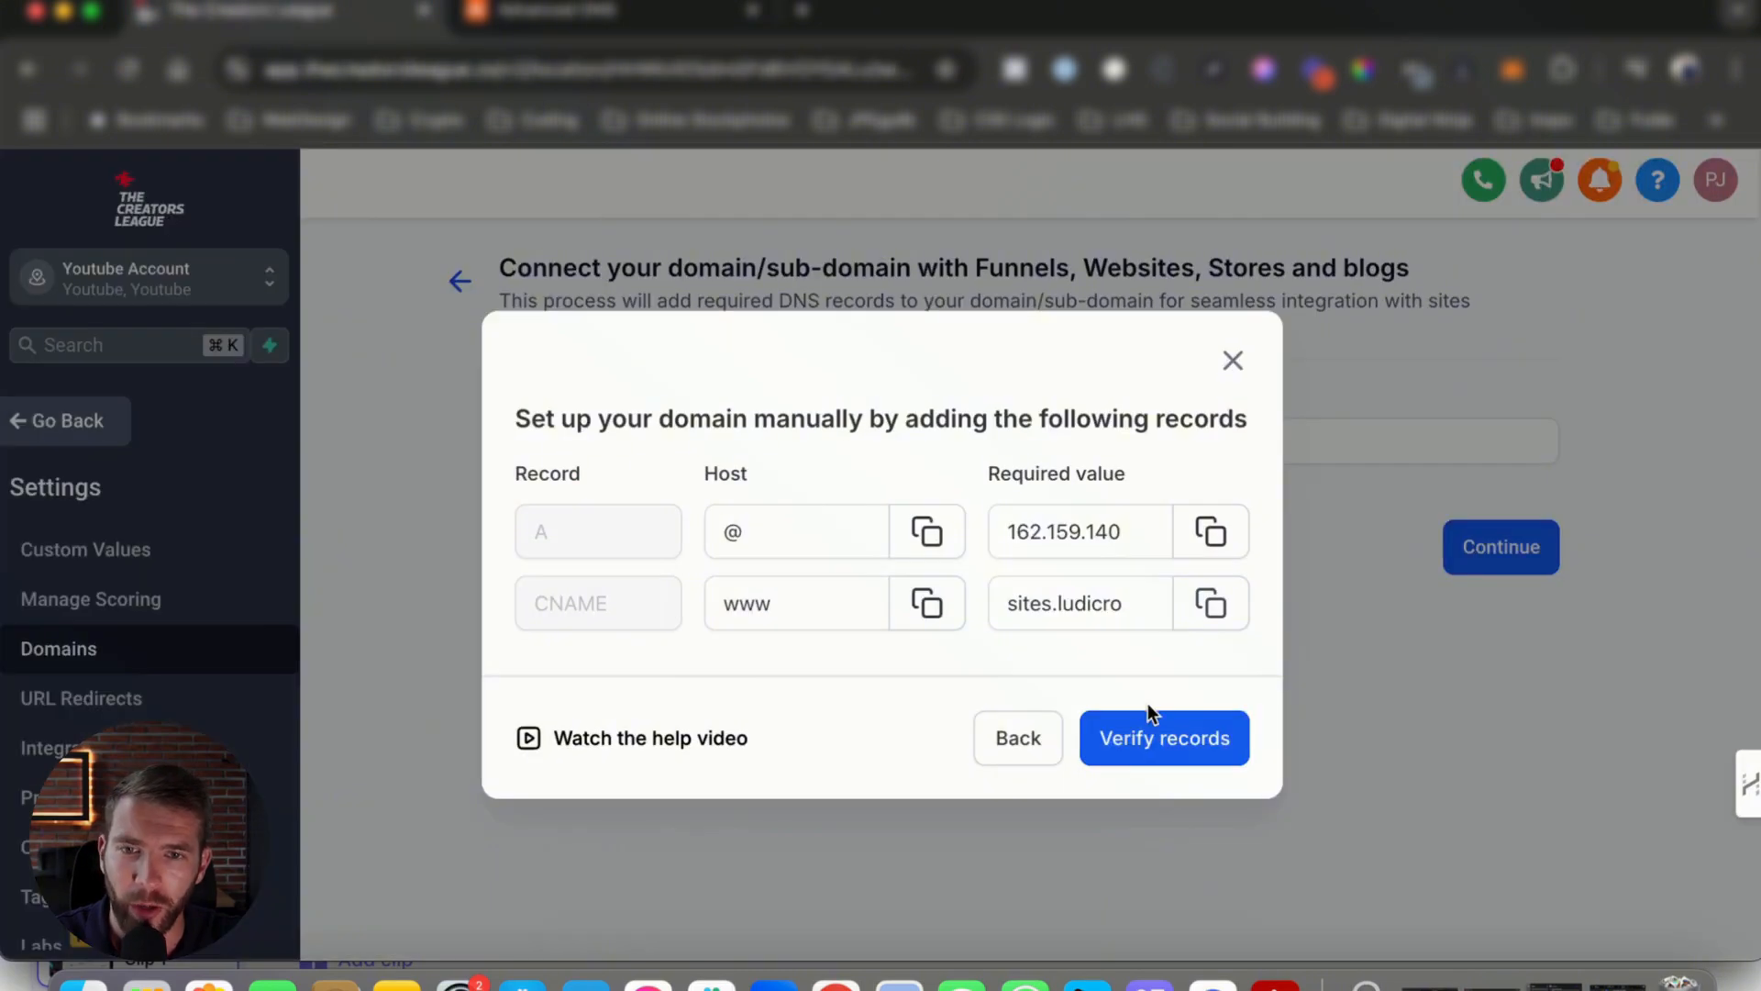
click(1197, 744)
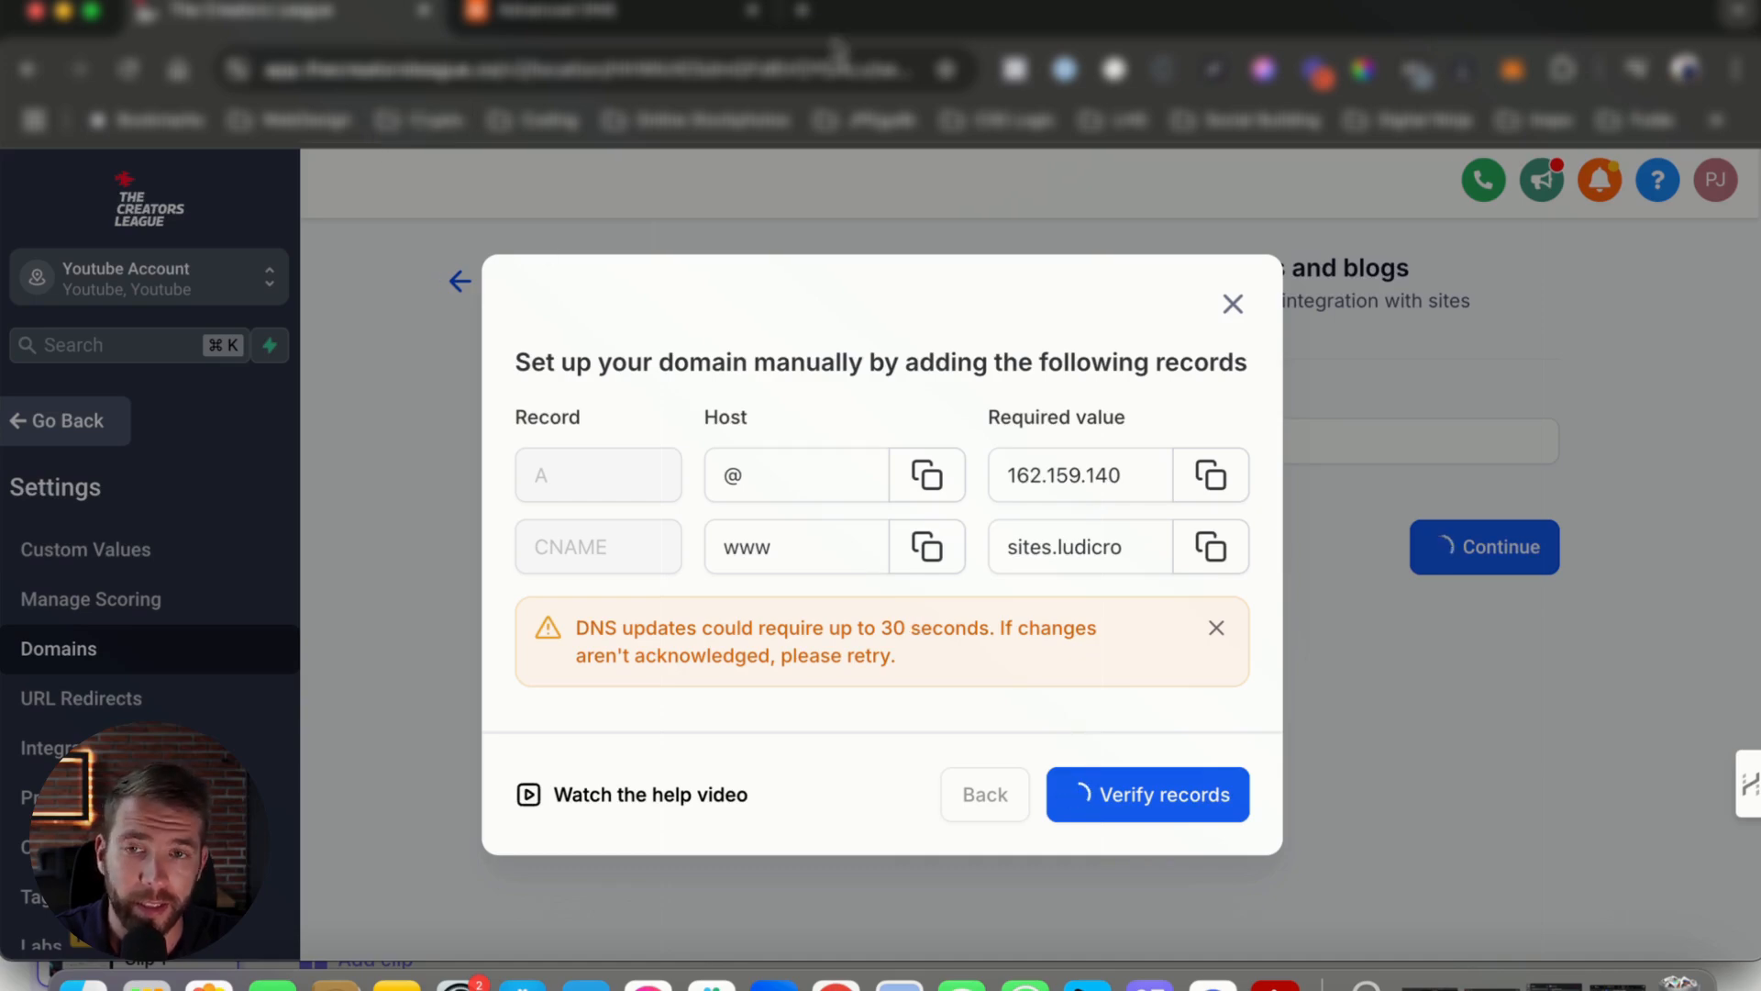
click(556, 27)
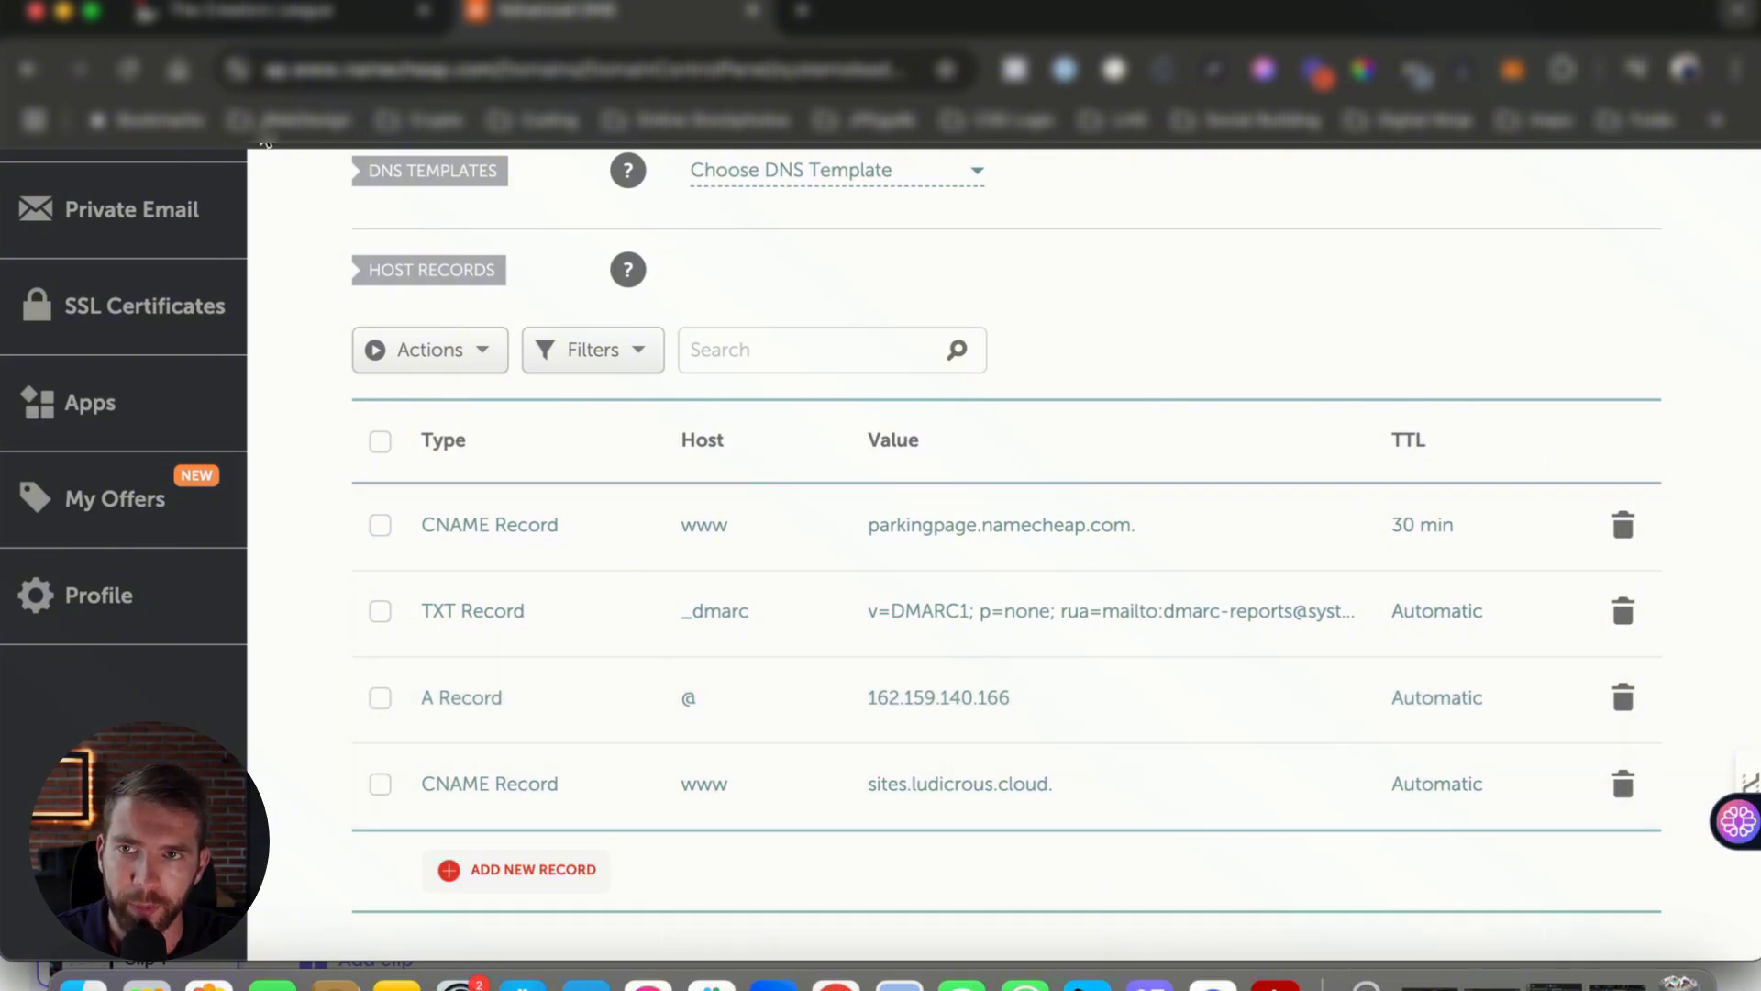
click(304, 15)
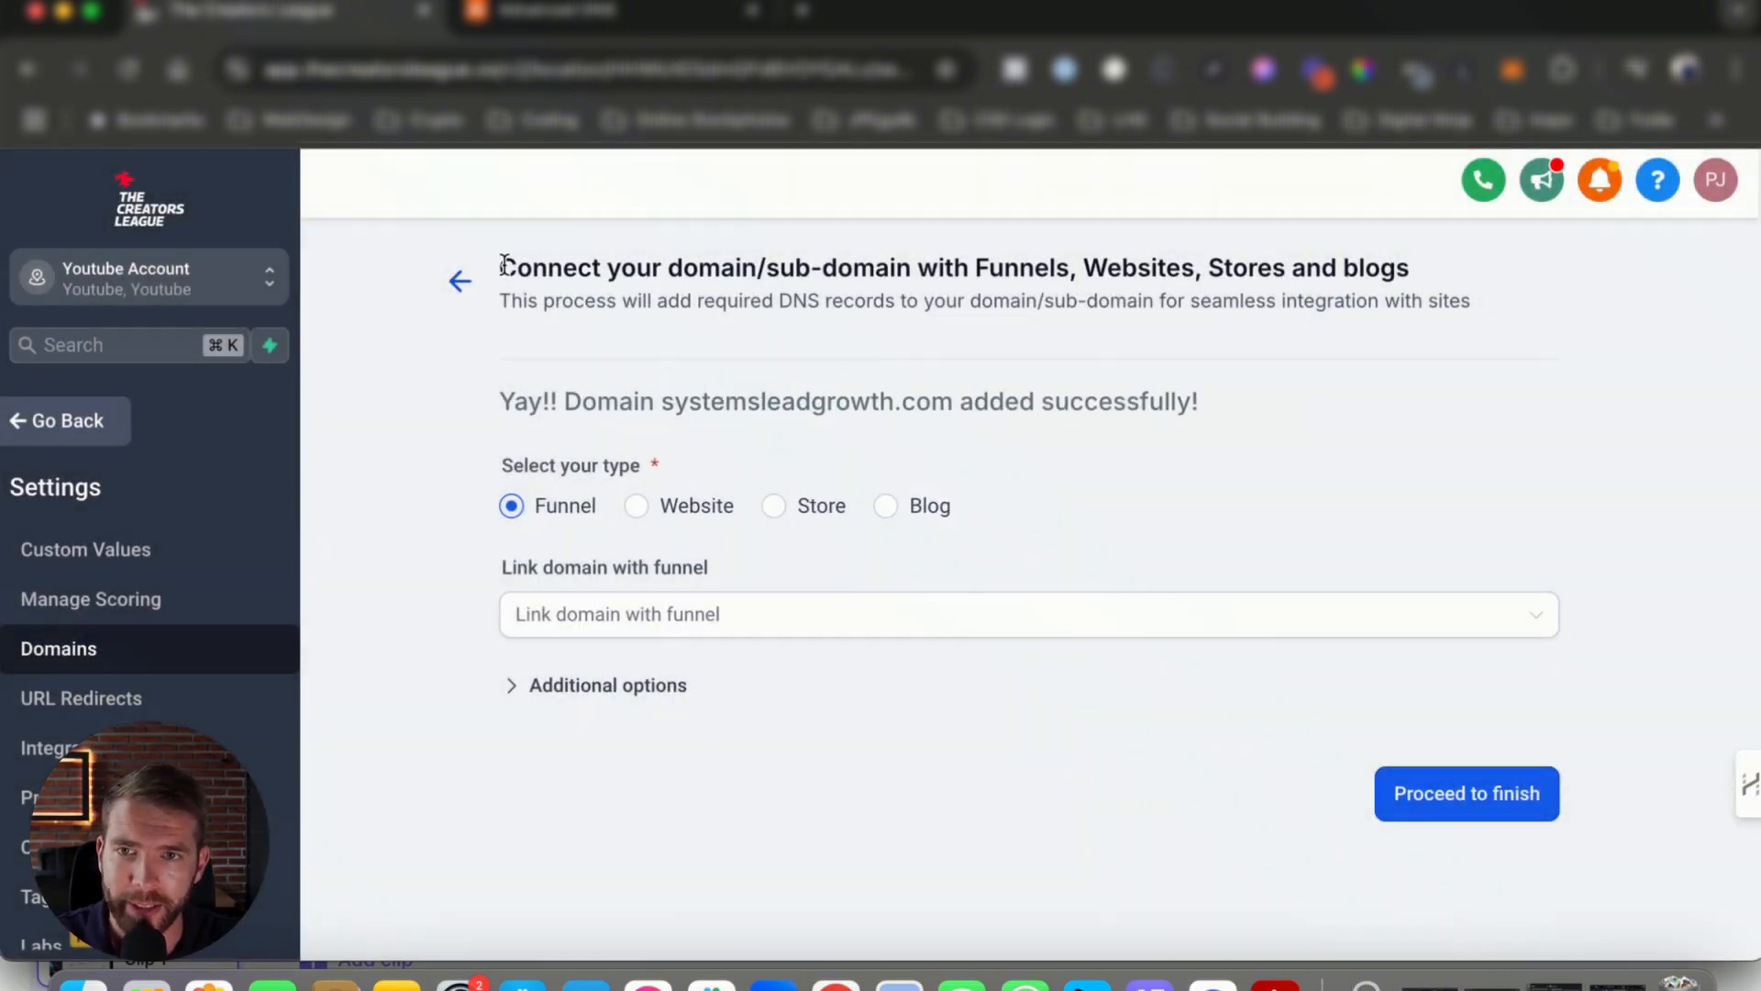
Check which funnels can be linked, then finish connecting the domain as type Funnel without linking one.
drag(504, 265, 610, 279)
drag(586, 405, 850, 398)
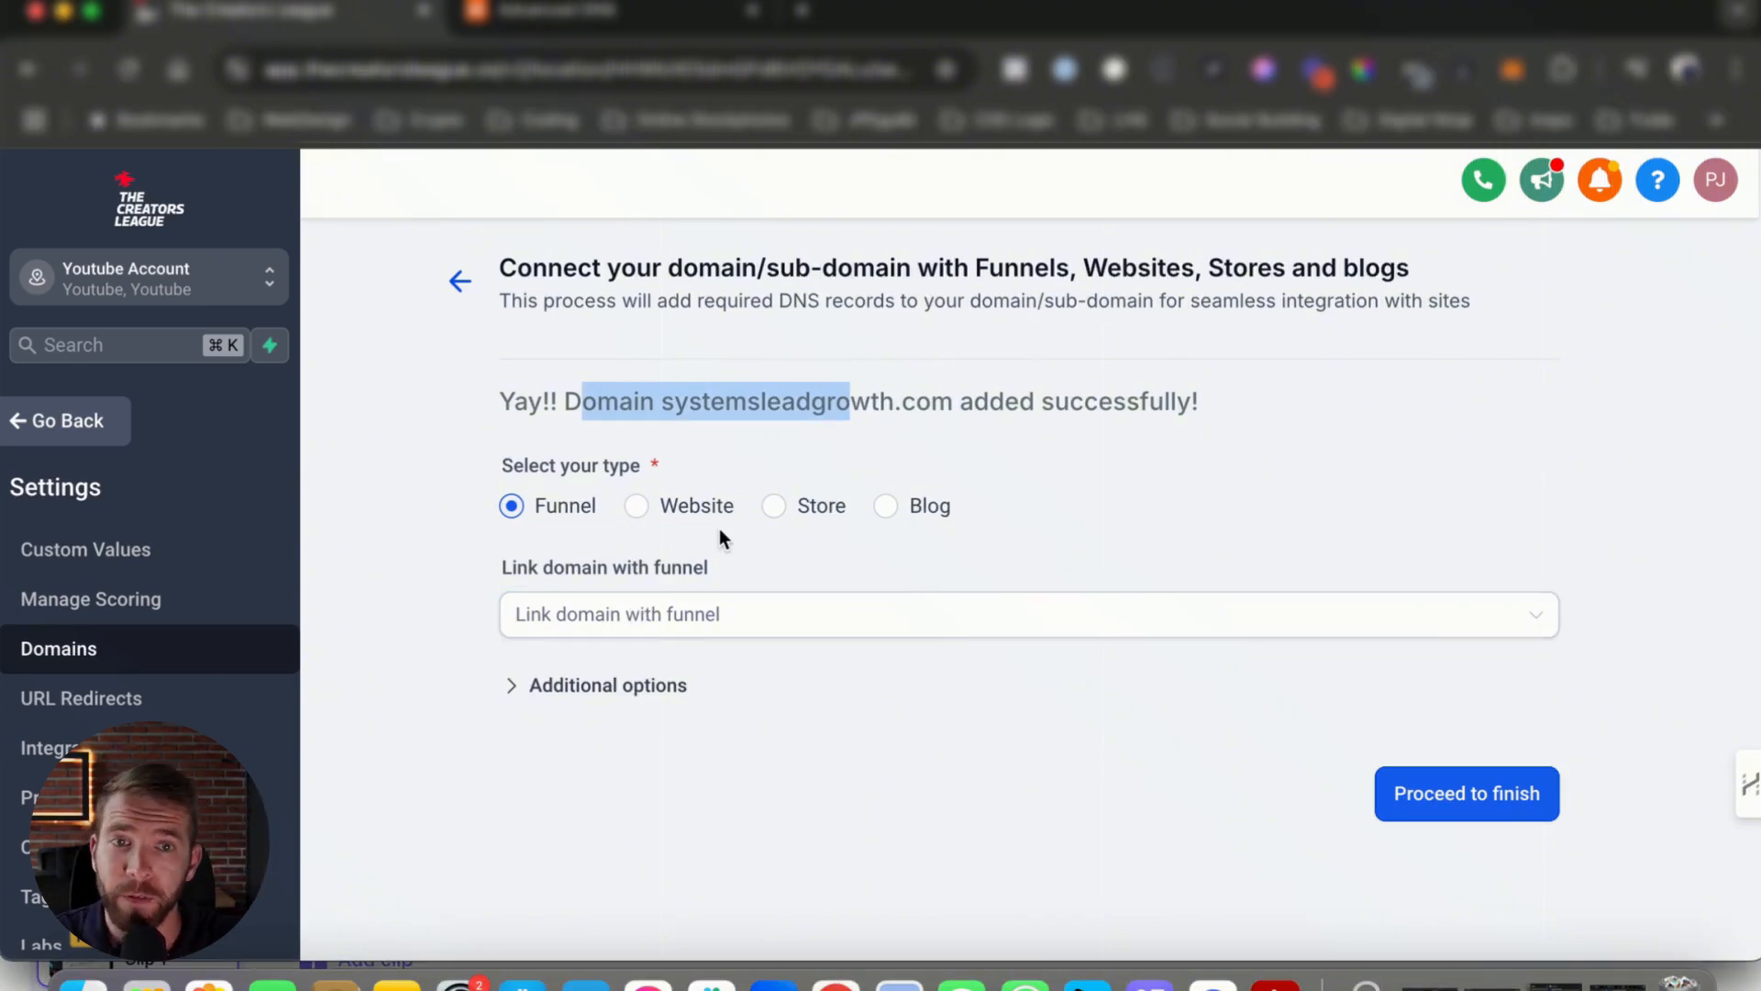
click(659, 615)
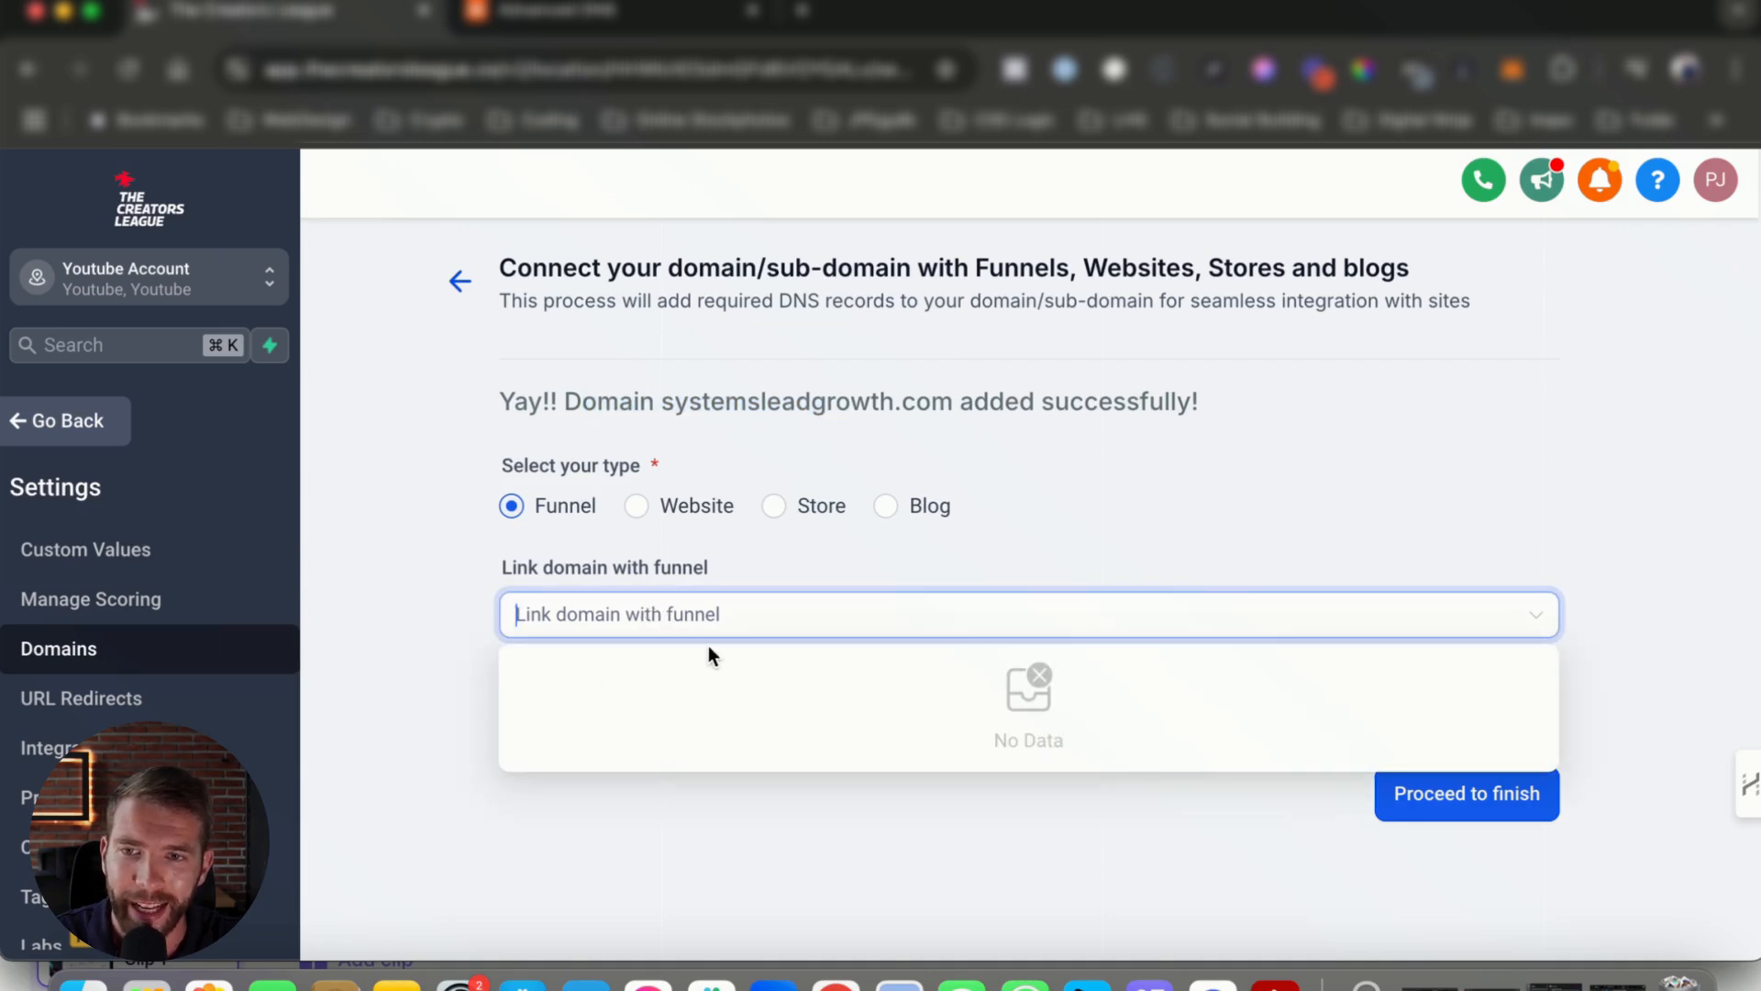
click(961, 554)
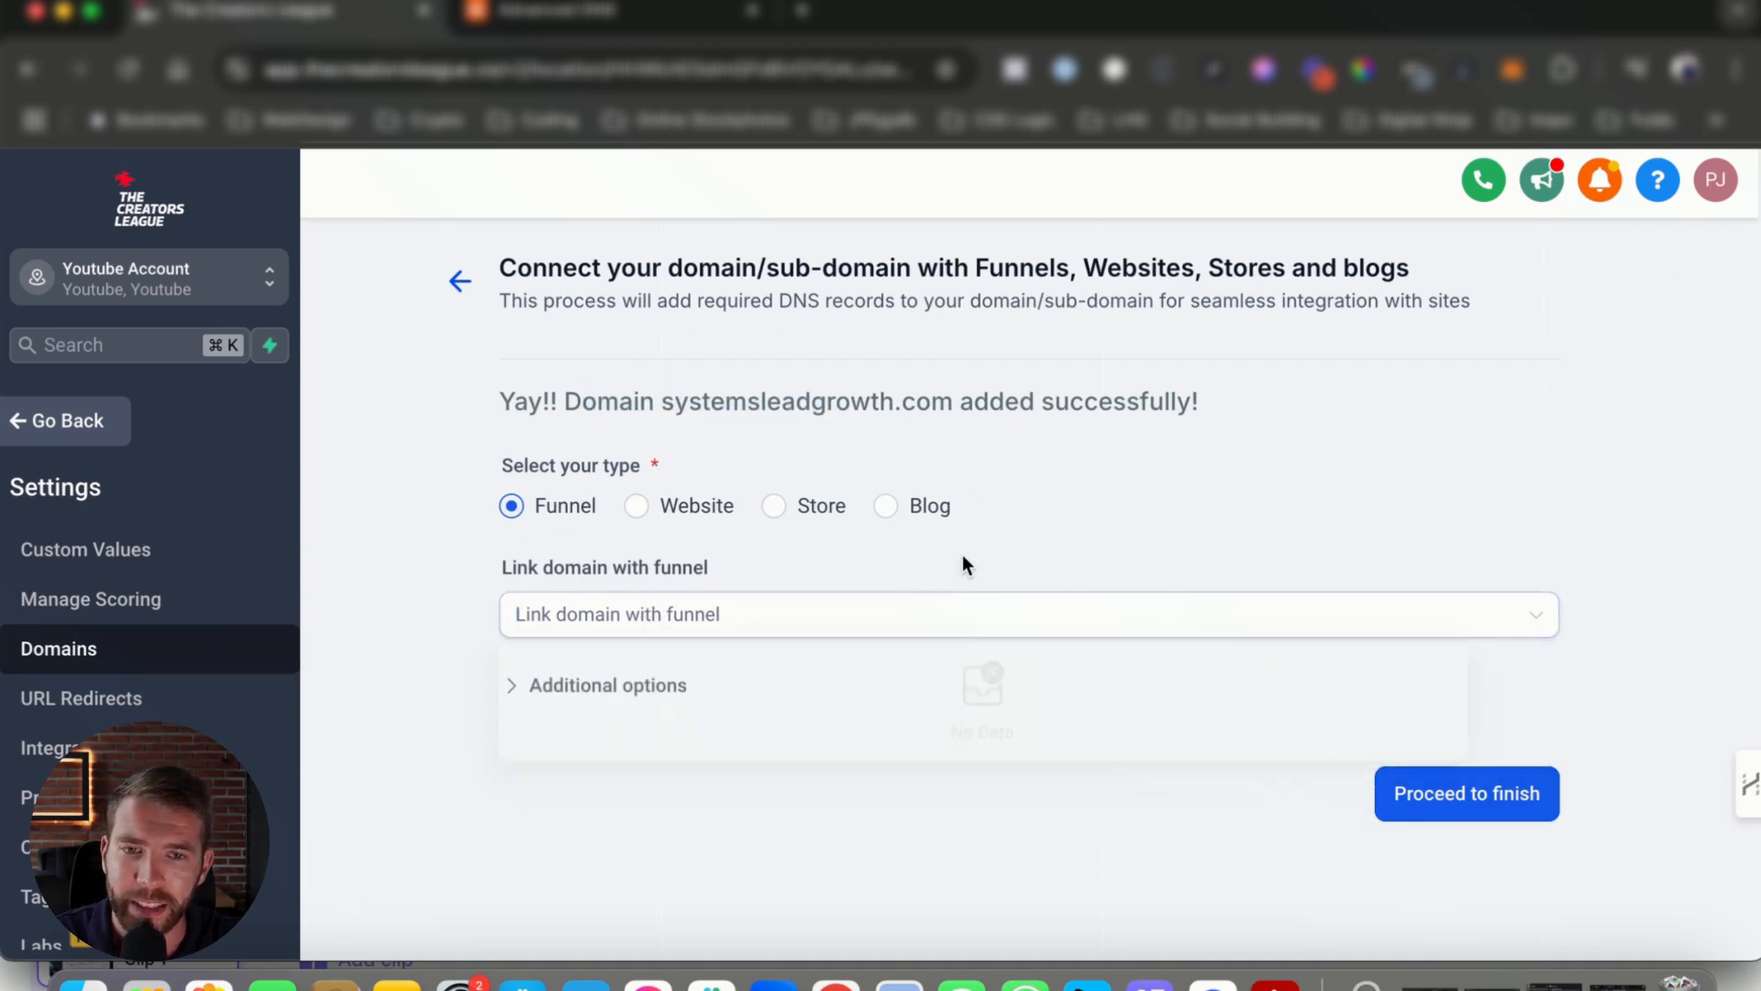
click(1468, 798)
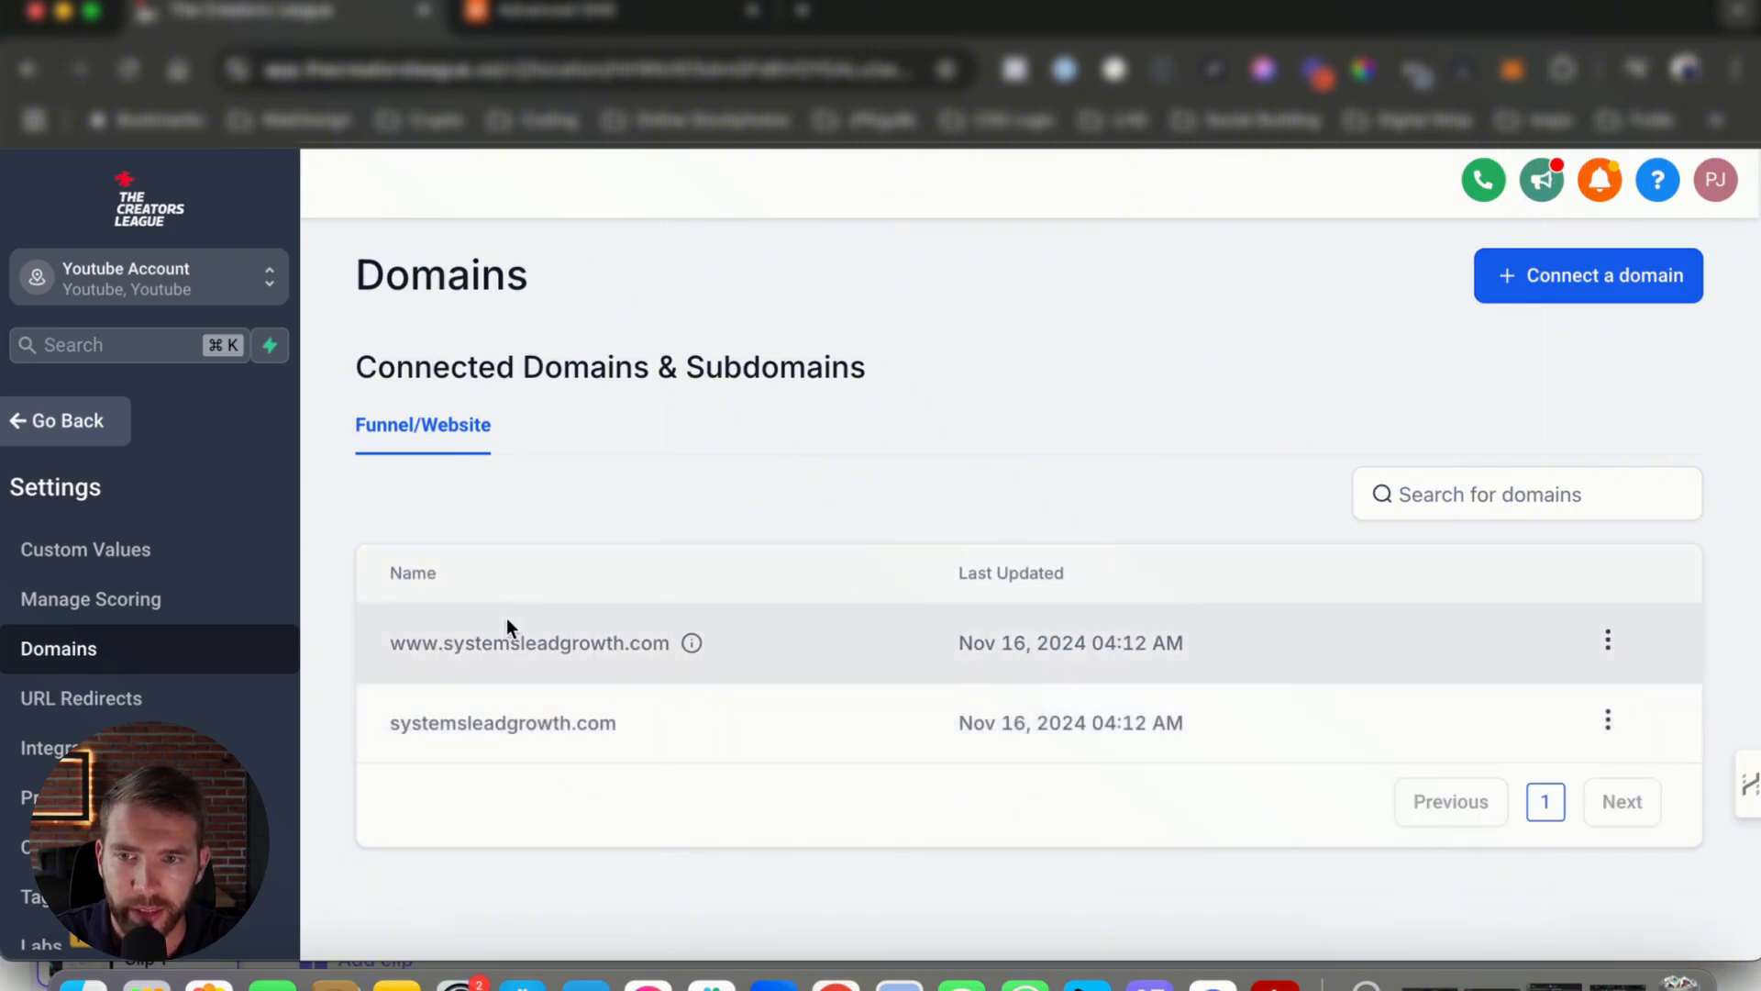
Open systemsleadgrowth.com for editing from the connected domains and check the choices for its default page.
click(1607, 720)
click(663, 799)
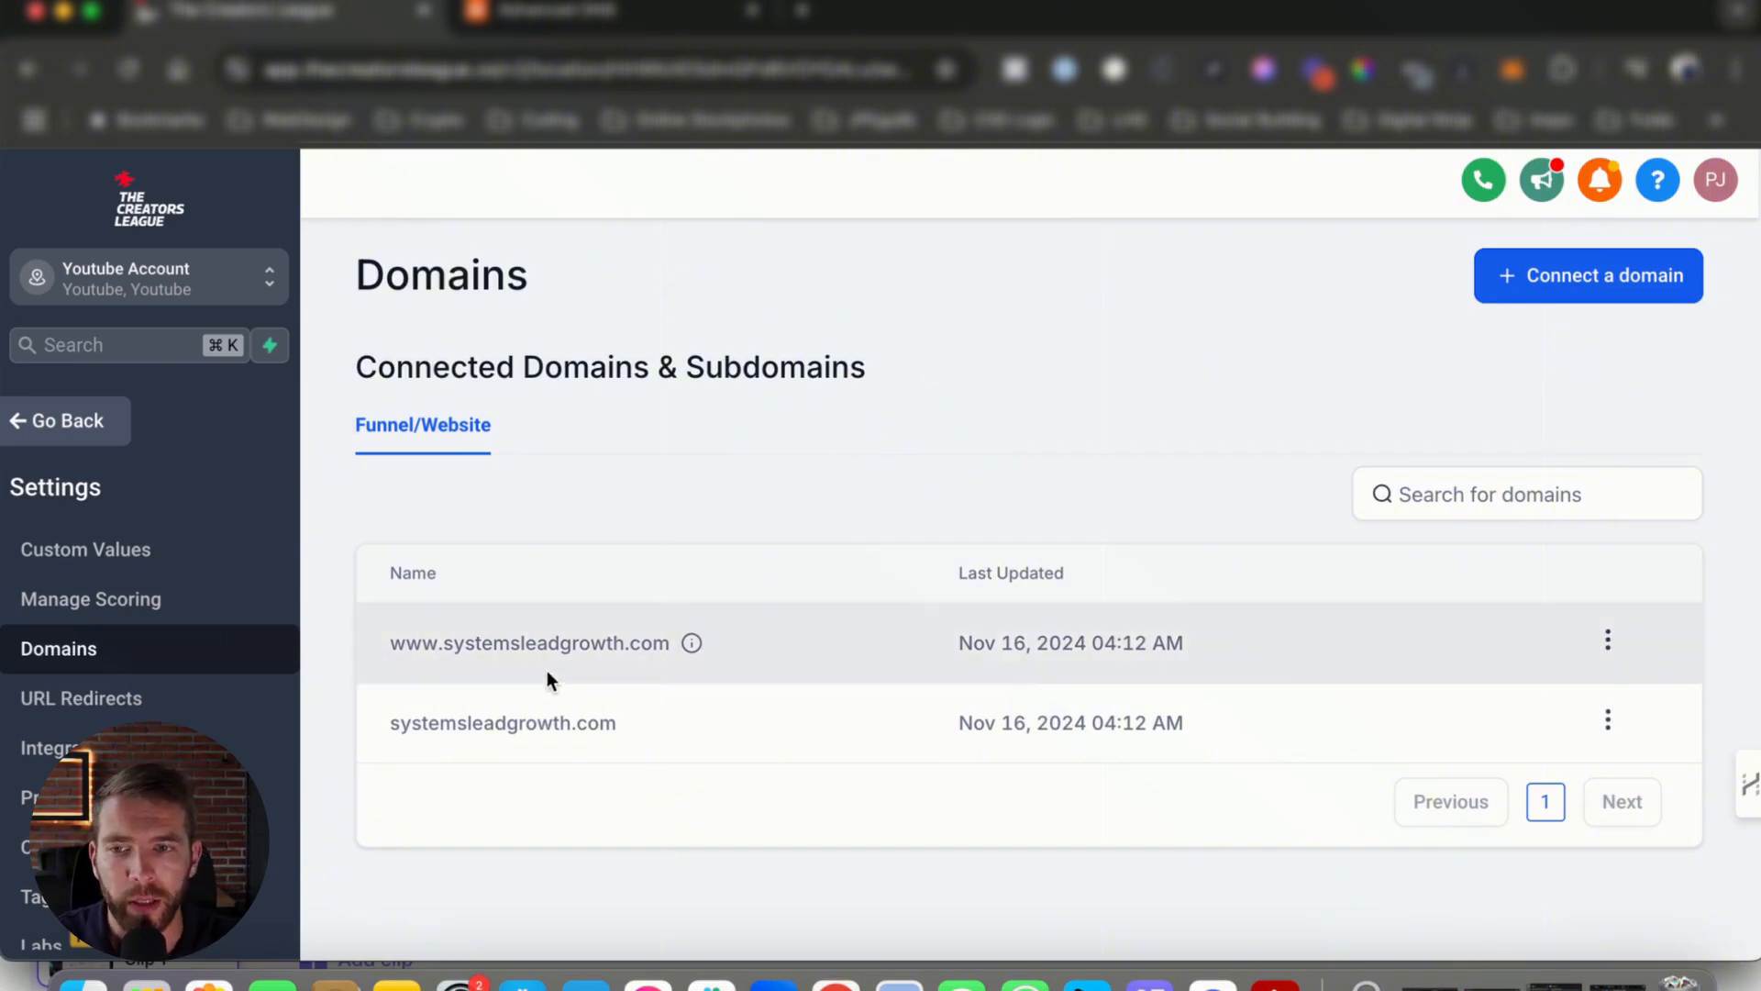
drag(401, 722, 625, 725)
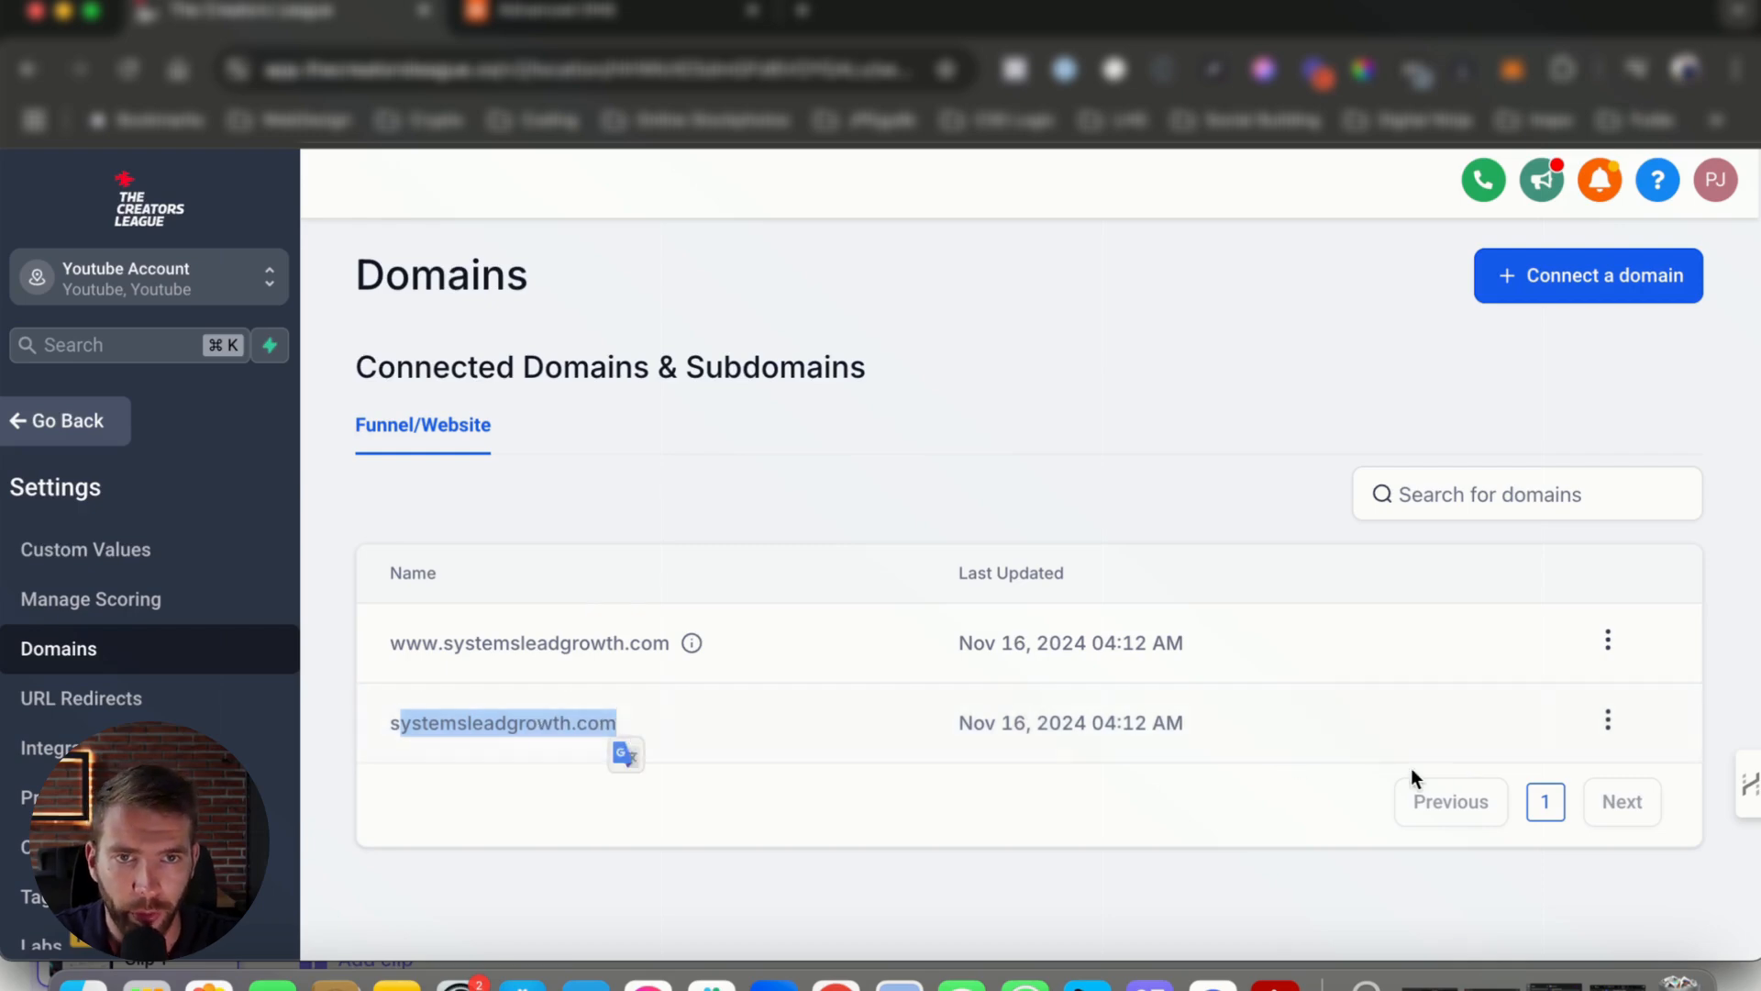
click(1608, 725)
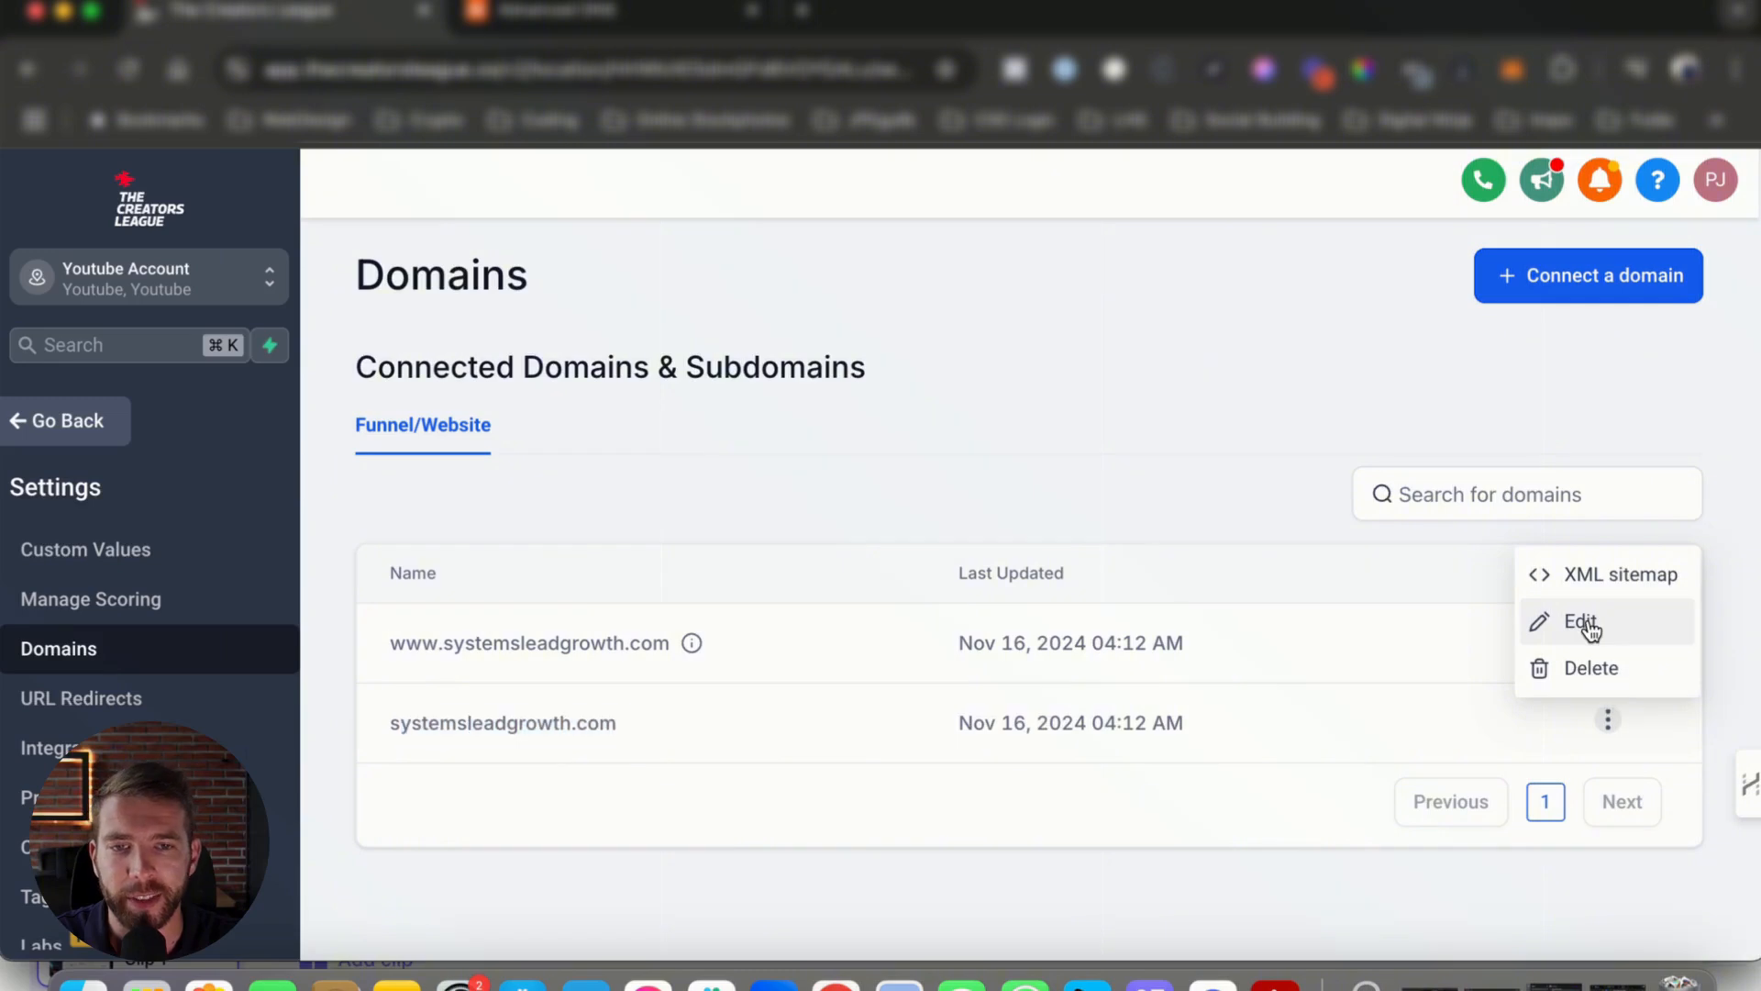
click(1588, 624)
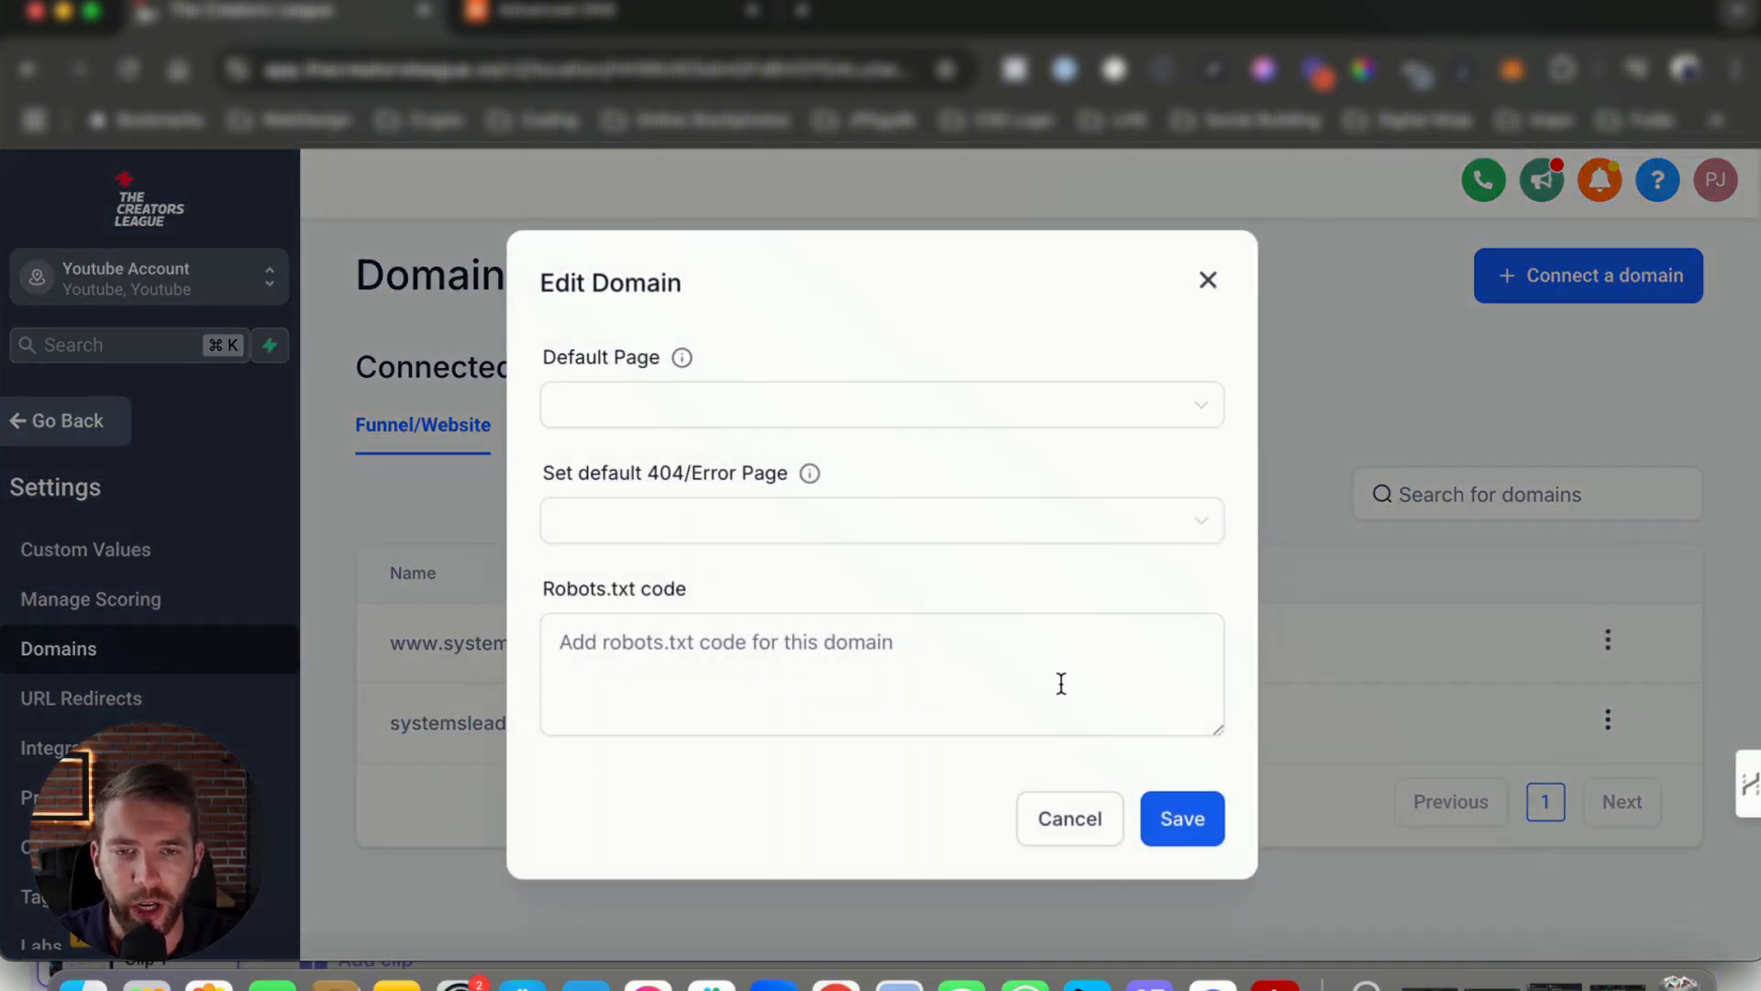
drag(541, 358, 669, 357)
click(712, 409)
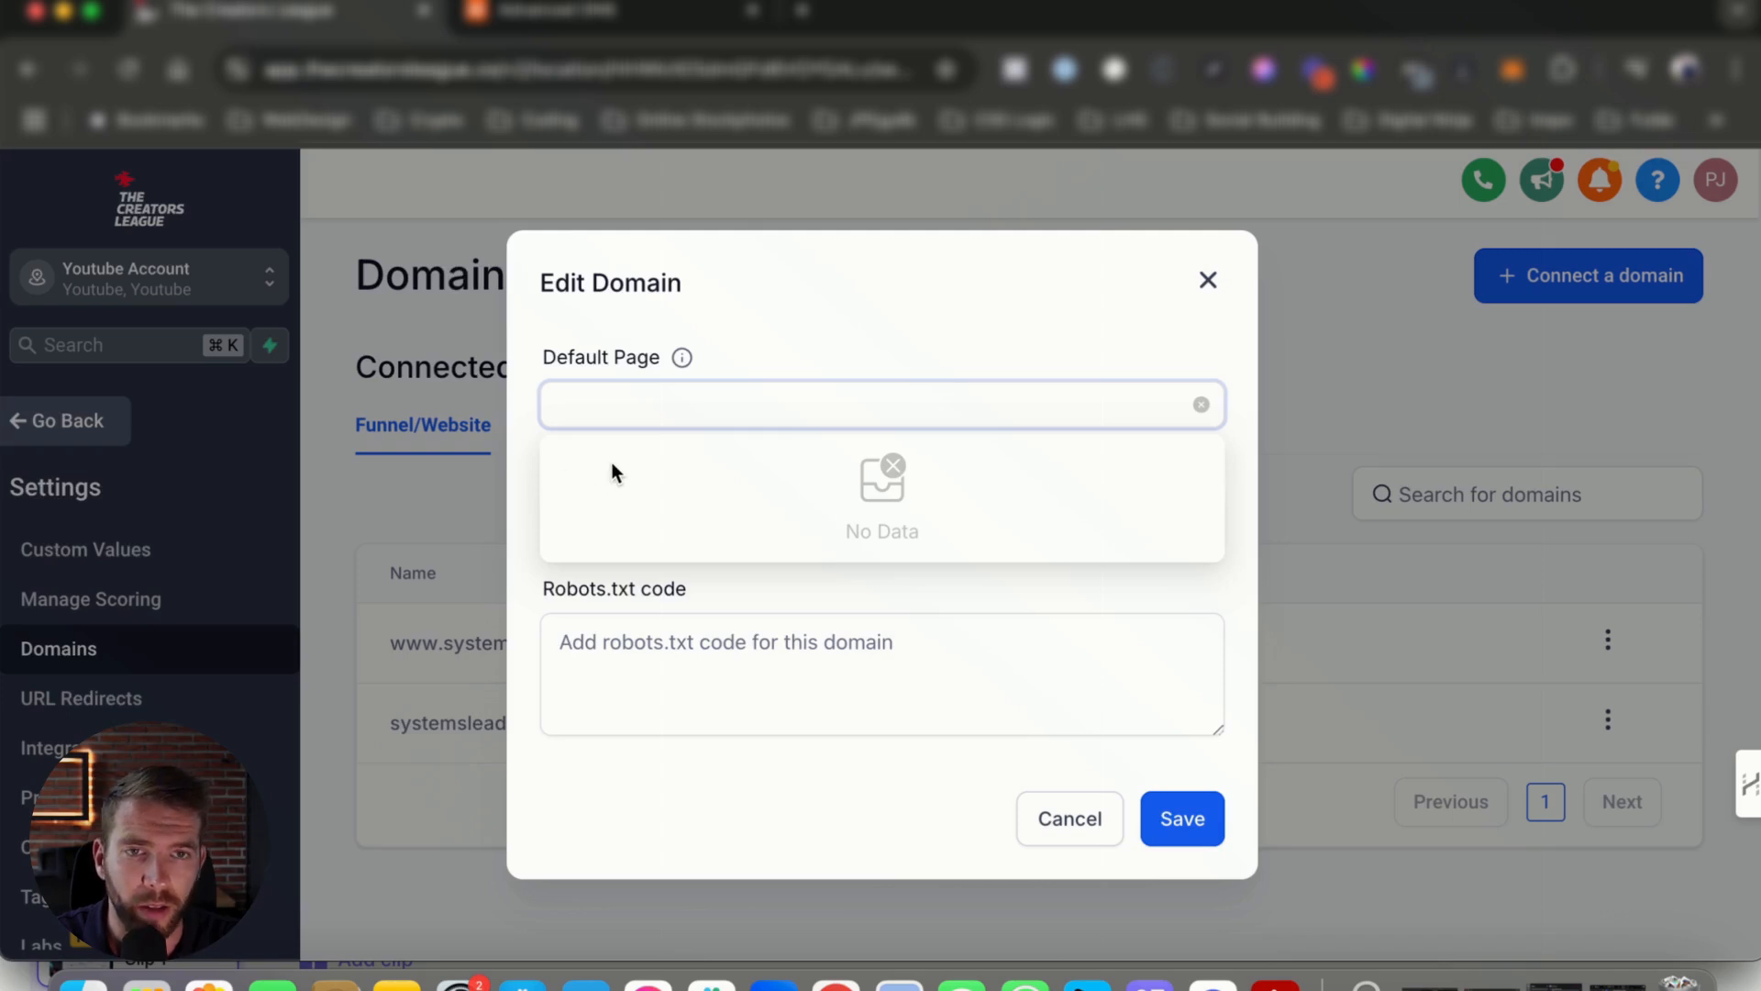
click(520, 417)
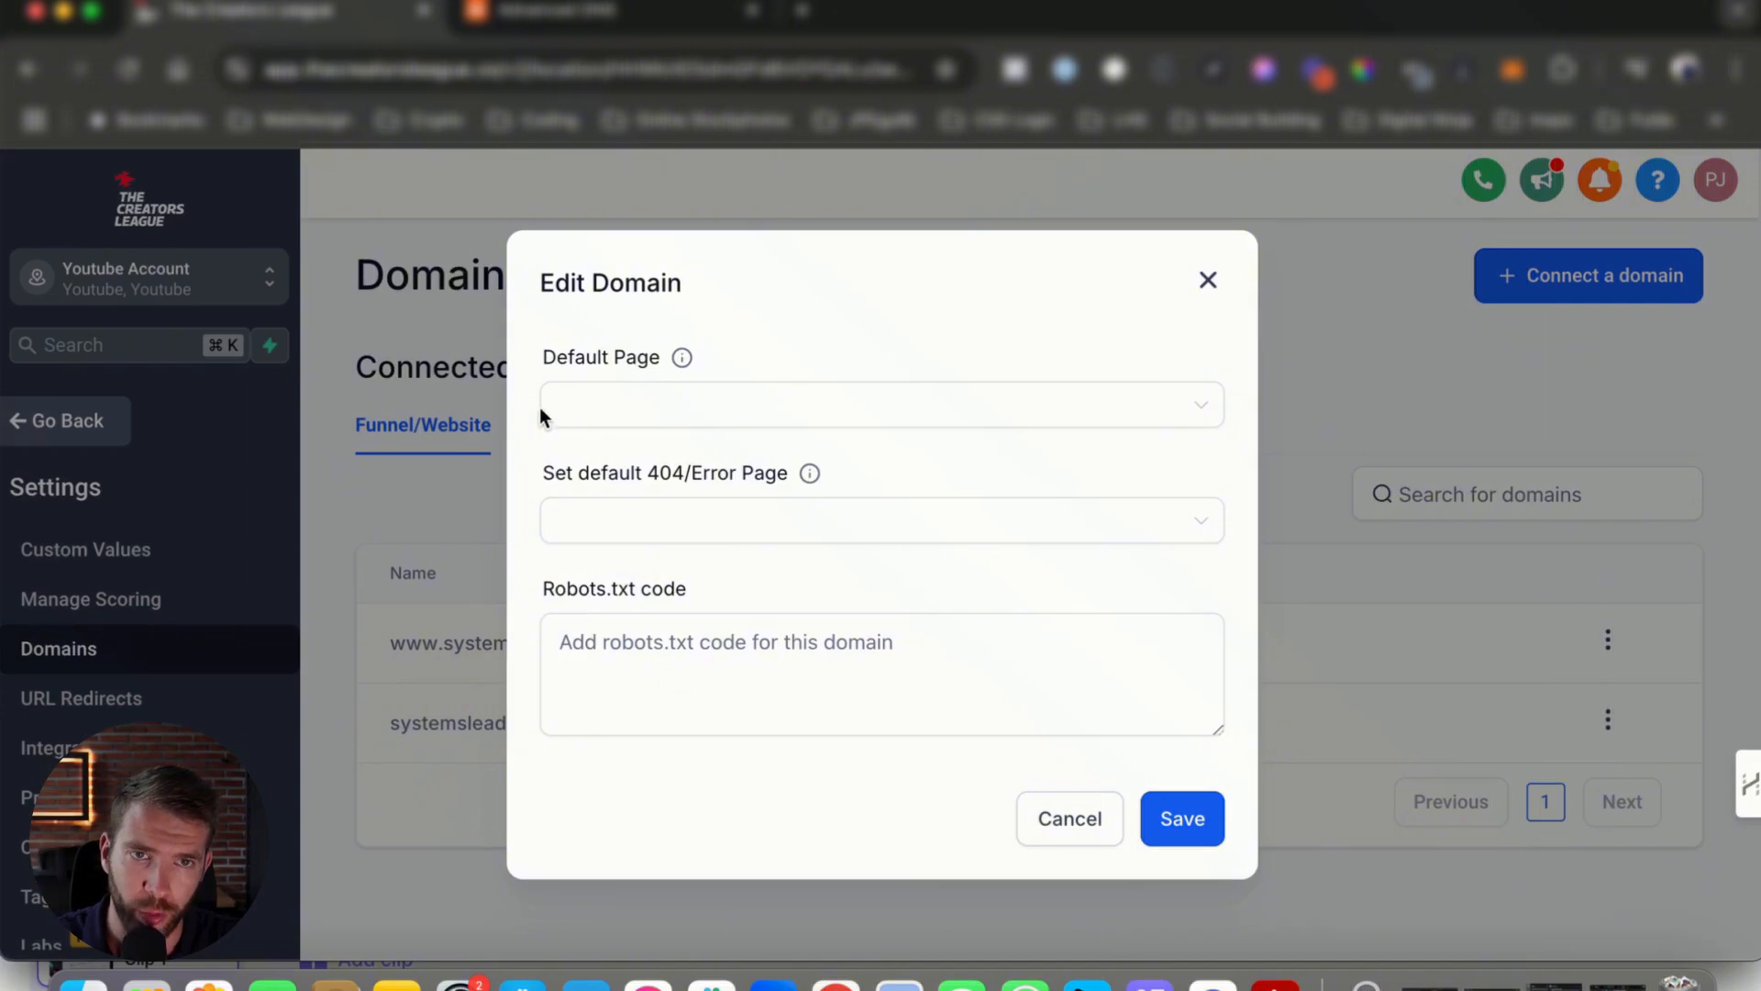
Leave the domain editing dialog without saving and go to the funnels list under Sites.
click(1161, 683)
click(1072, 818)
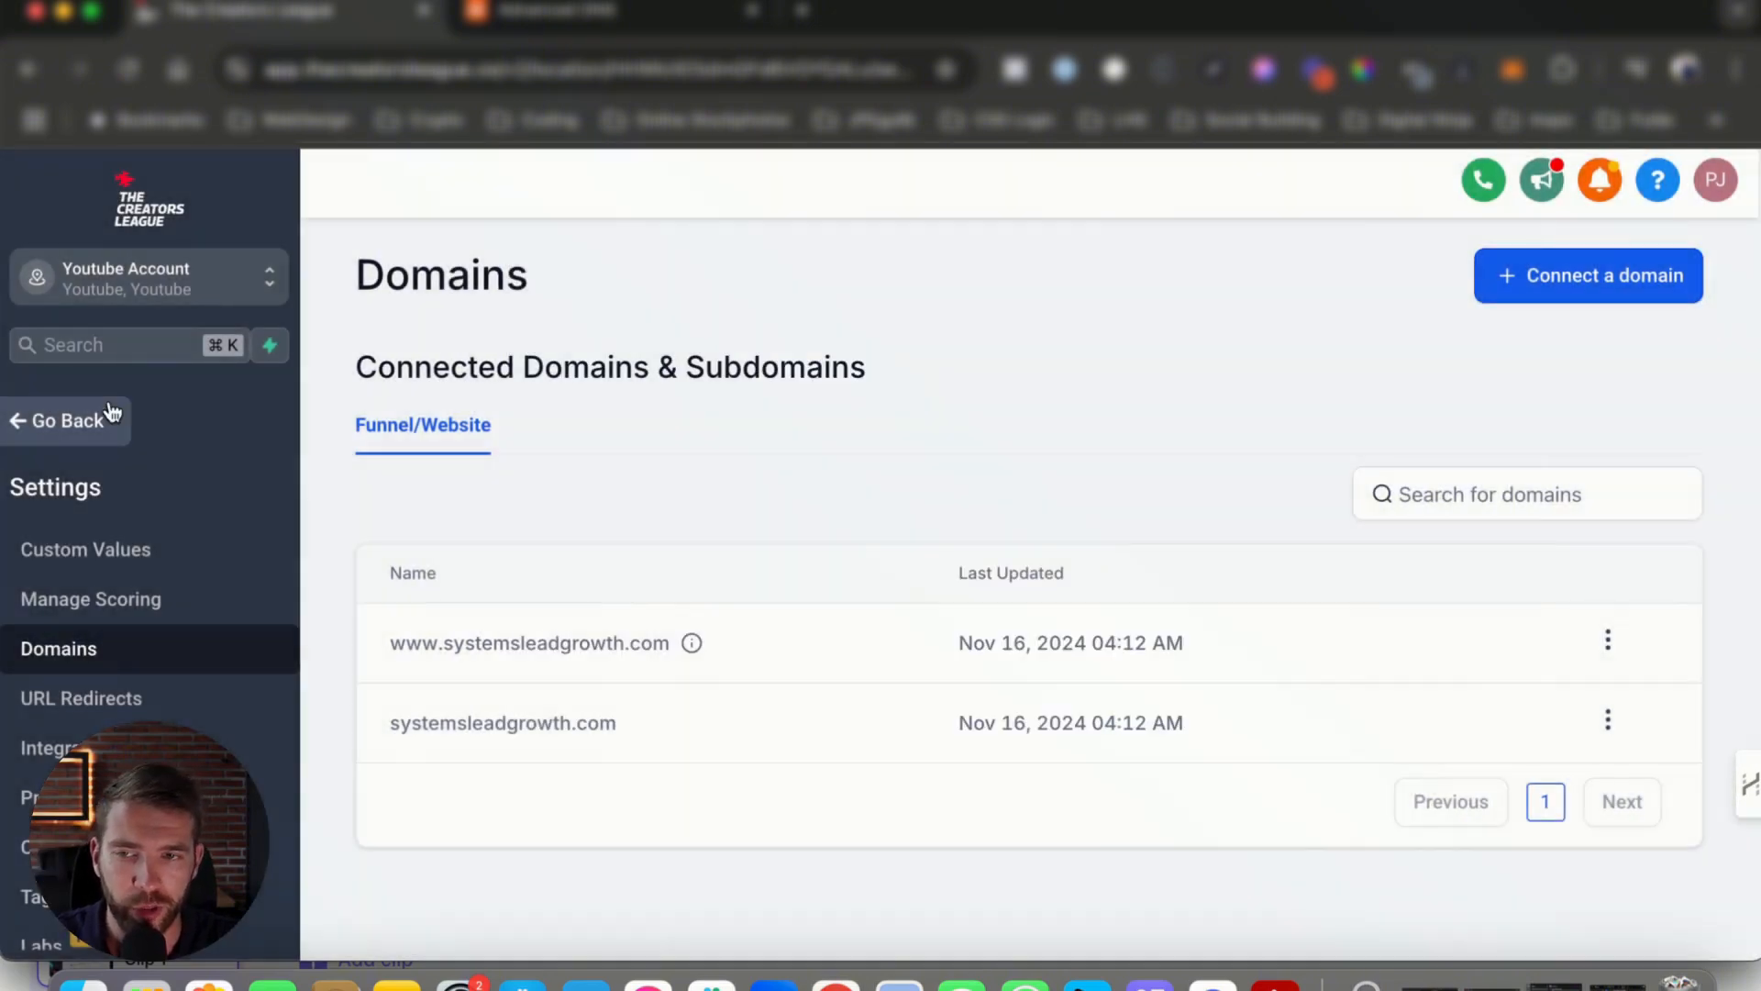
click(41, 420)
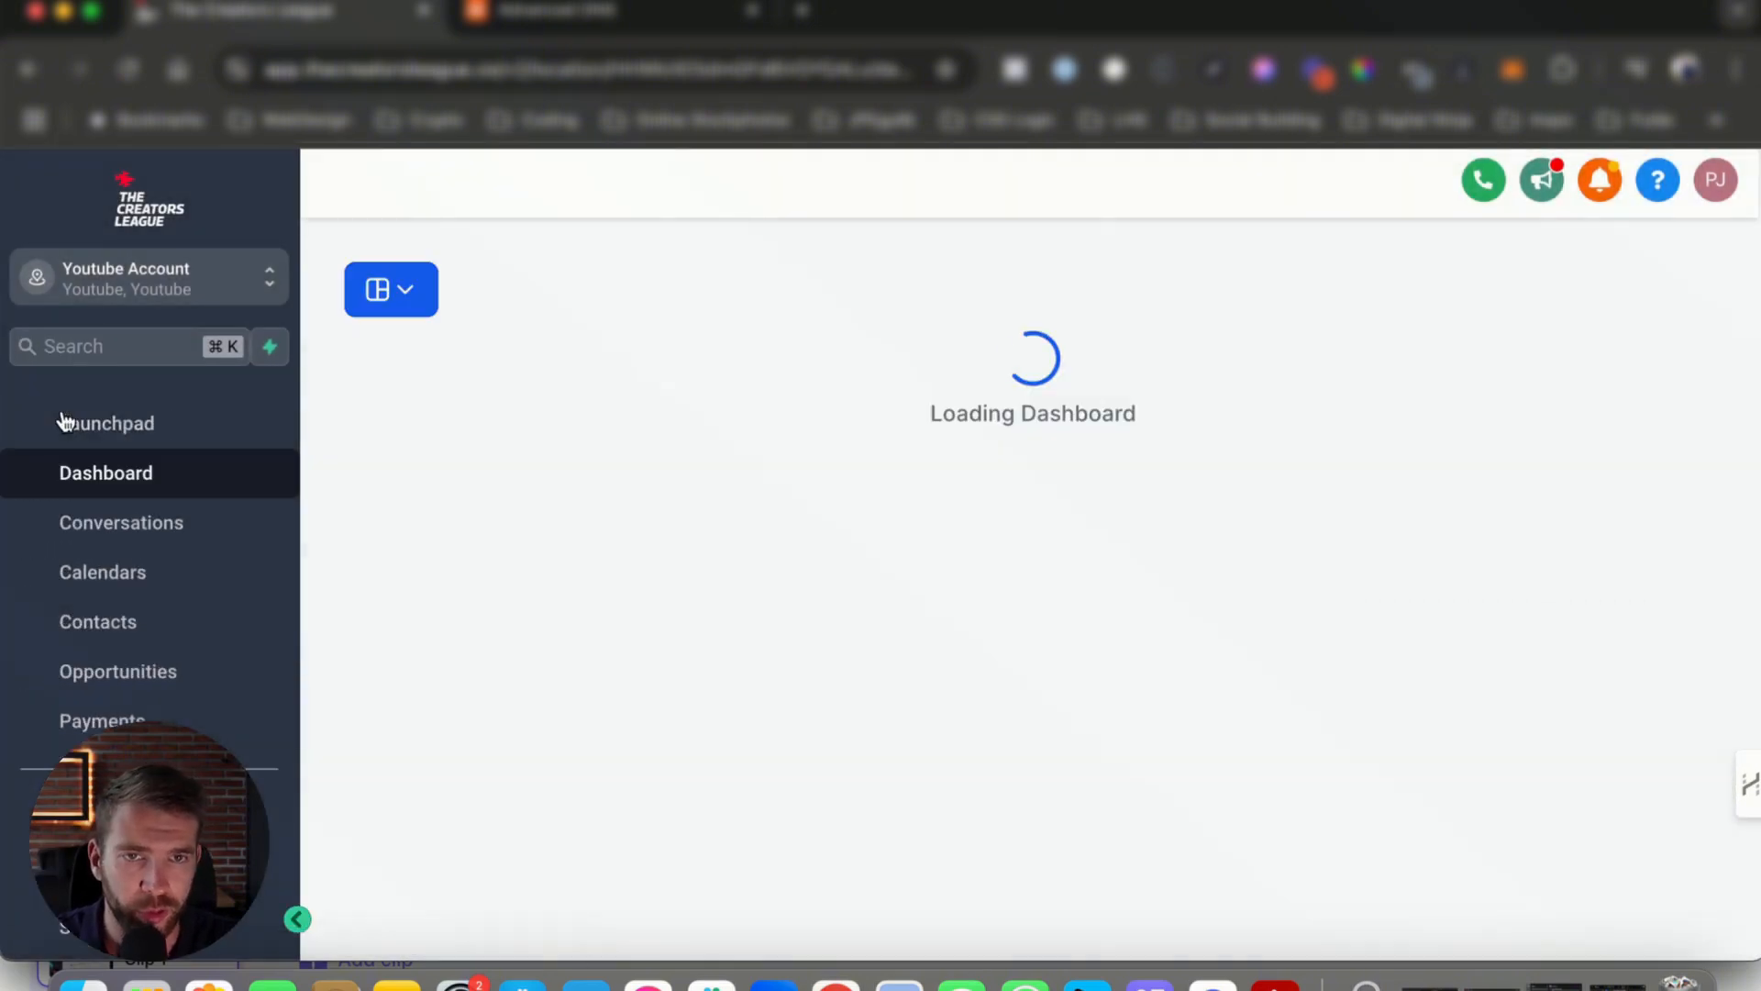
scroll(128, 716, down, 3)
click(126, 716)
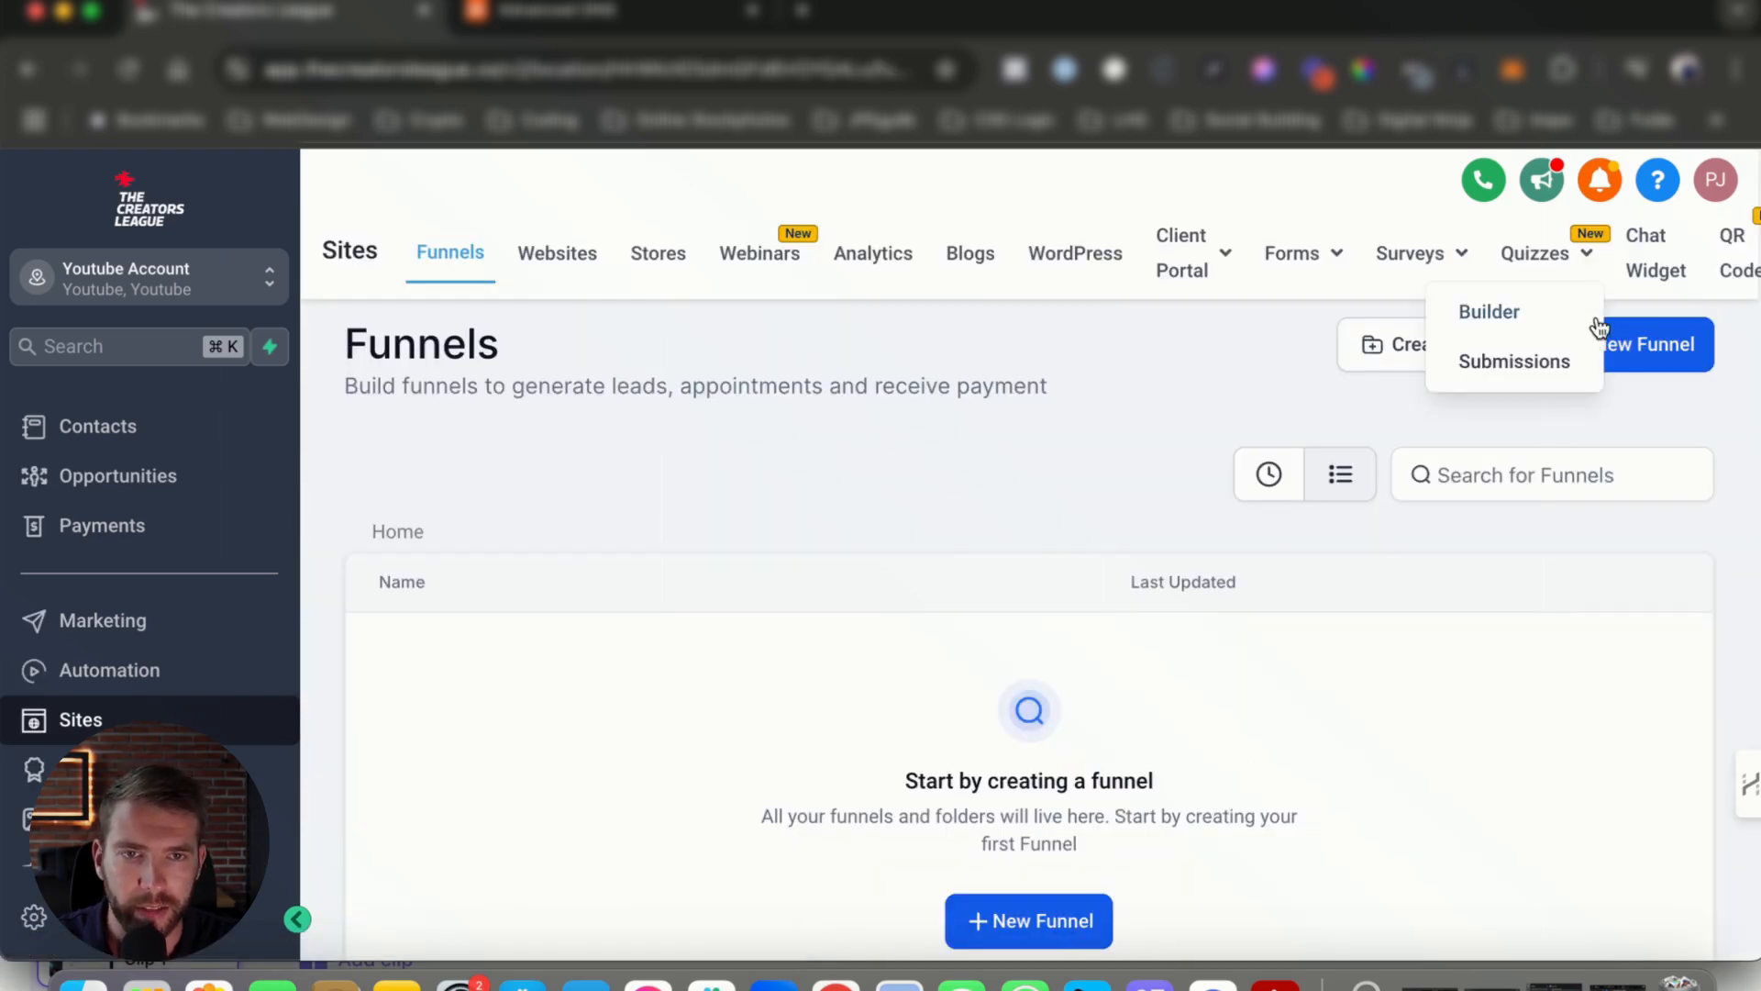
Create a new funnel from the SaaS Sales template, then leave the page editor for the funnel overview.
click(1663, 347)
click(1109, 504)
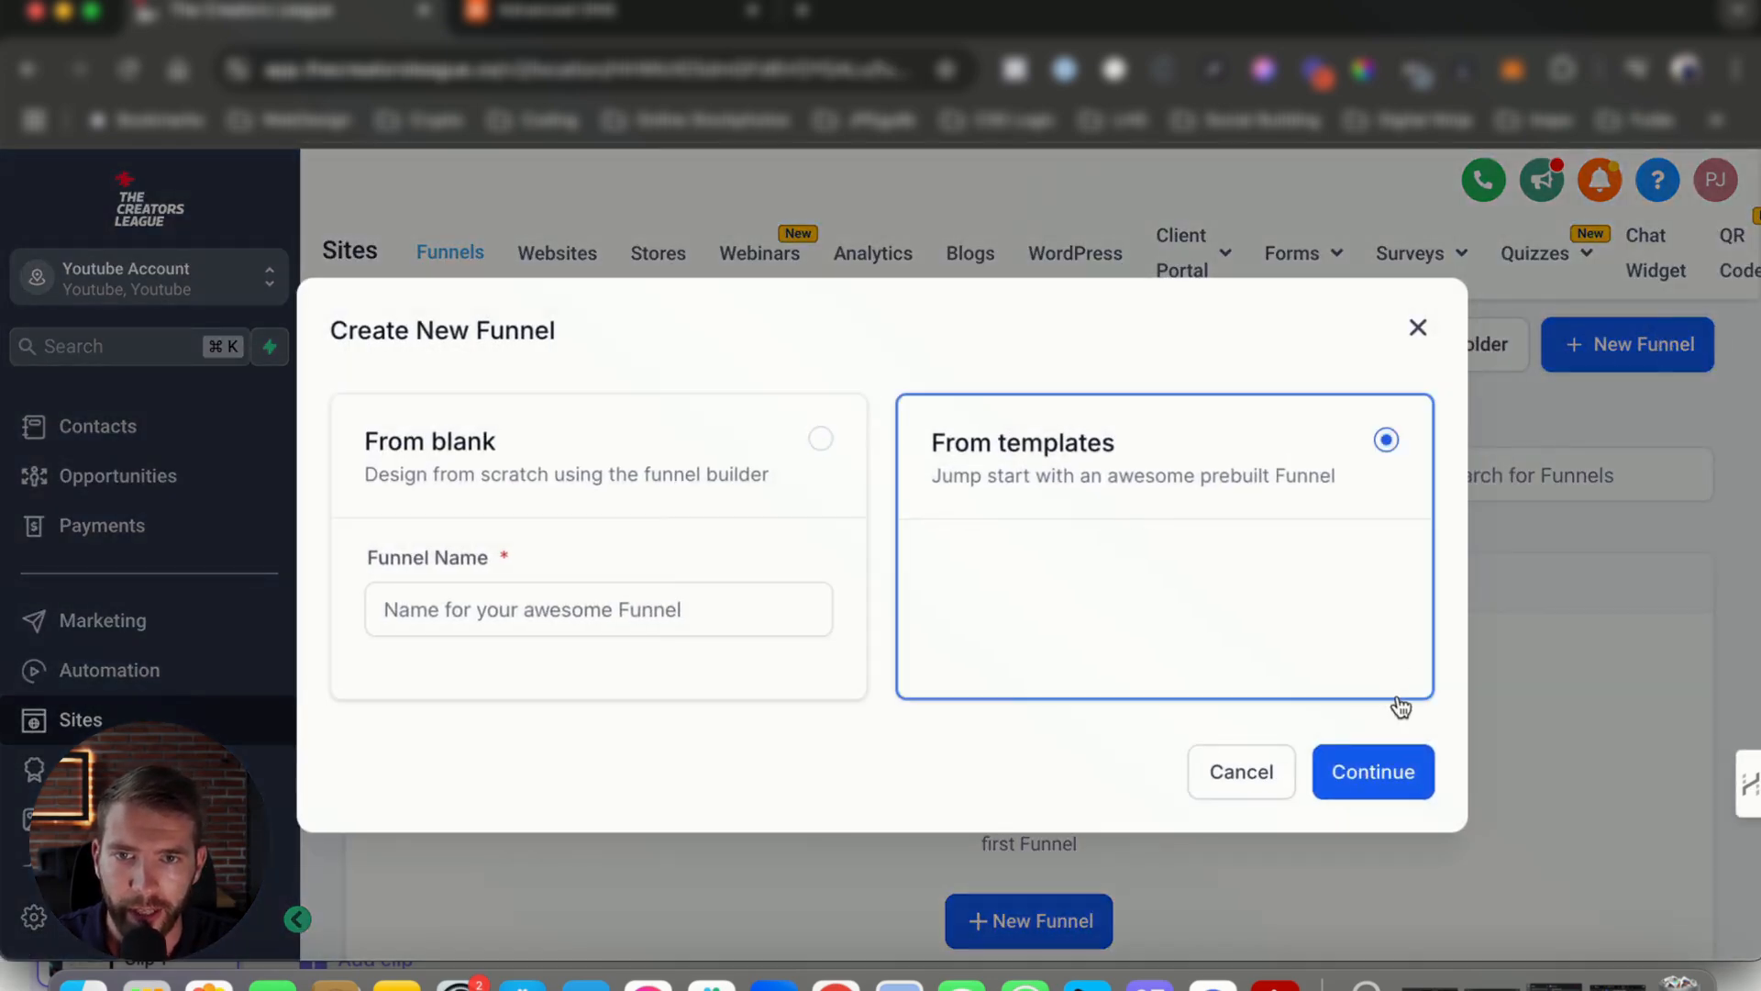
click(1385, 773)
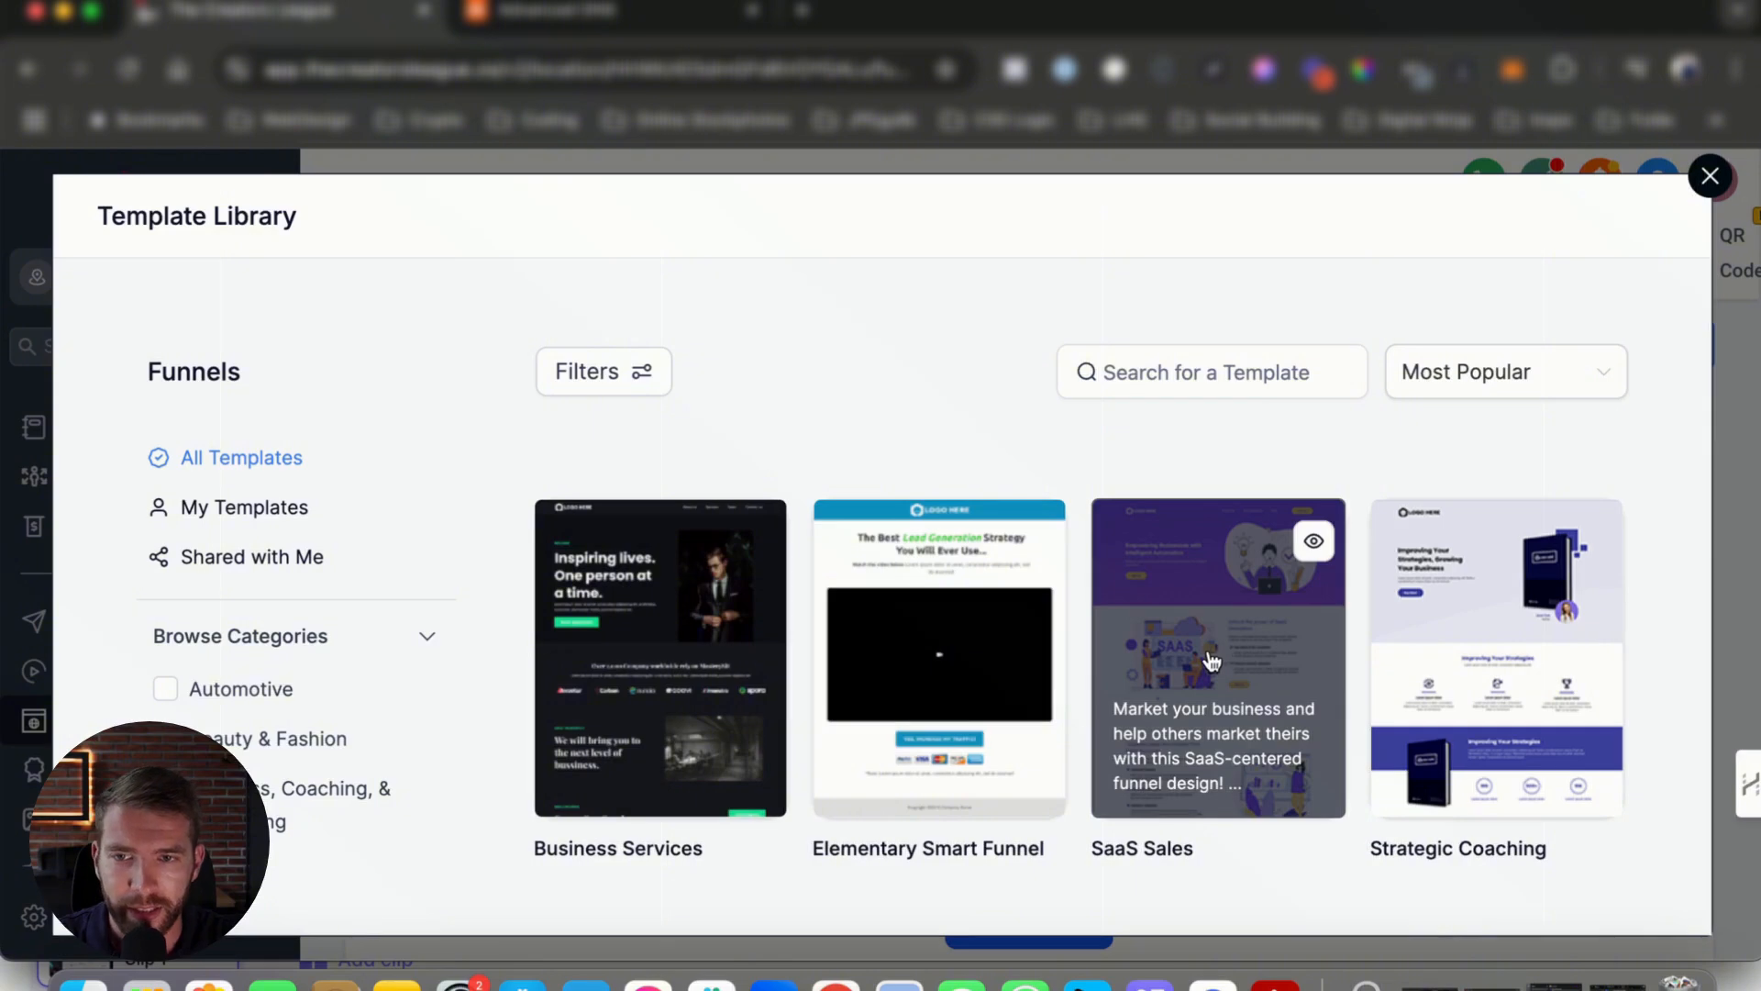
click(1160, 642)
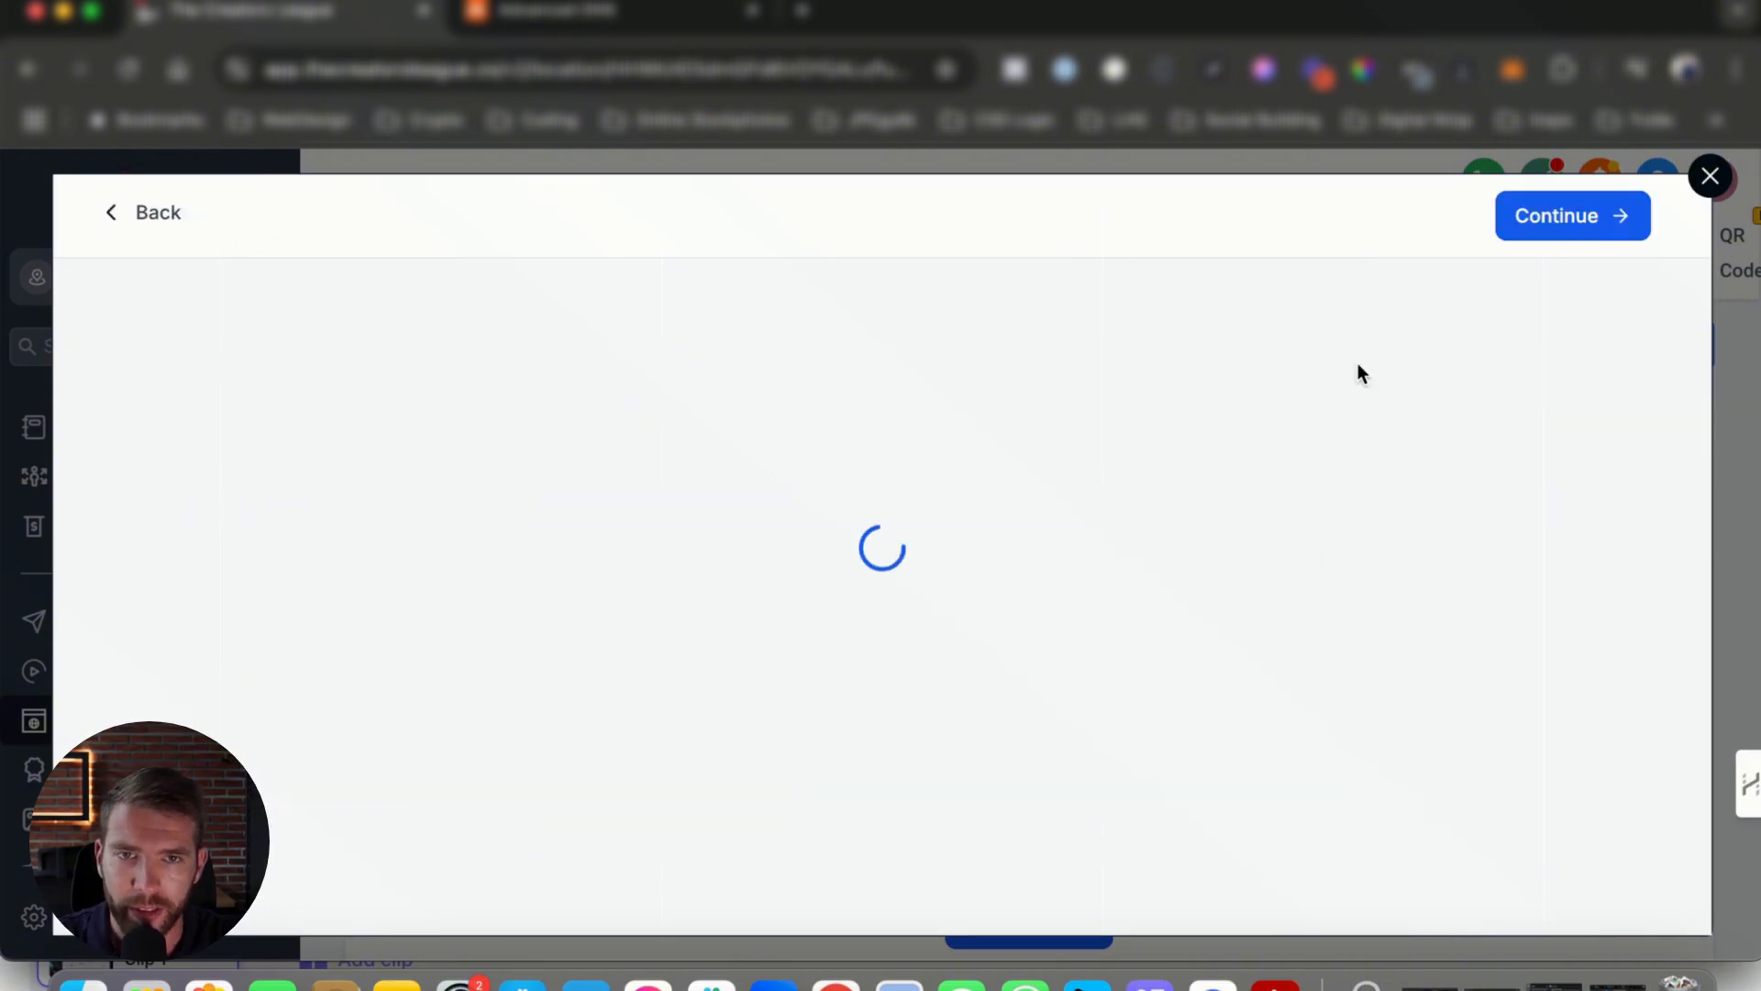
click(1618, 220)
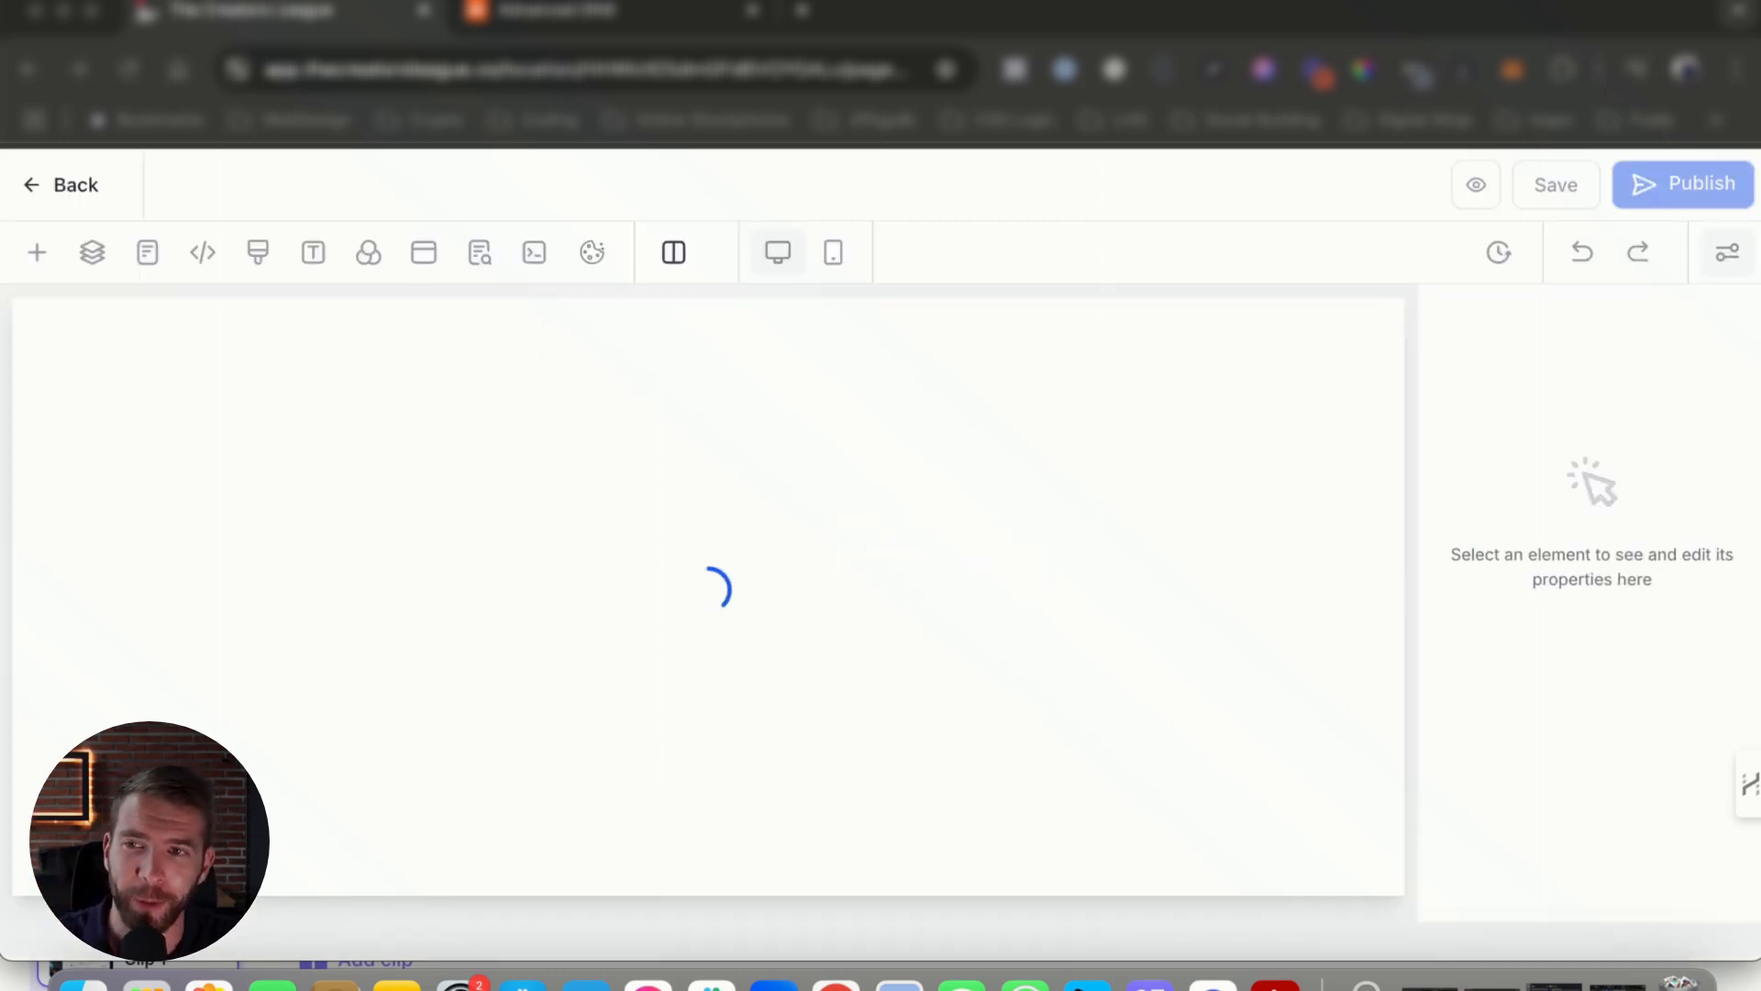
click(54, 184)
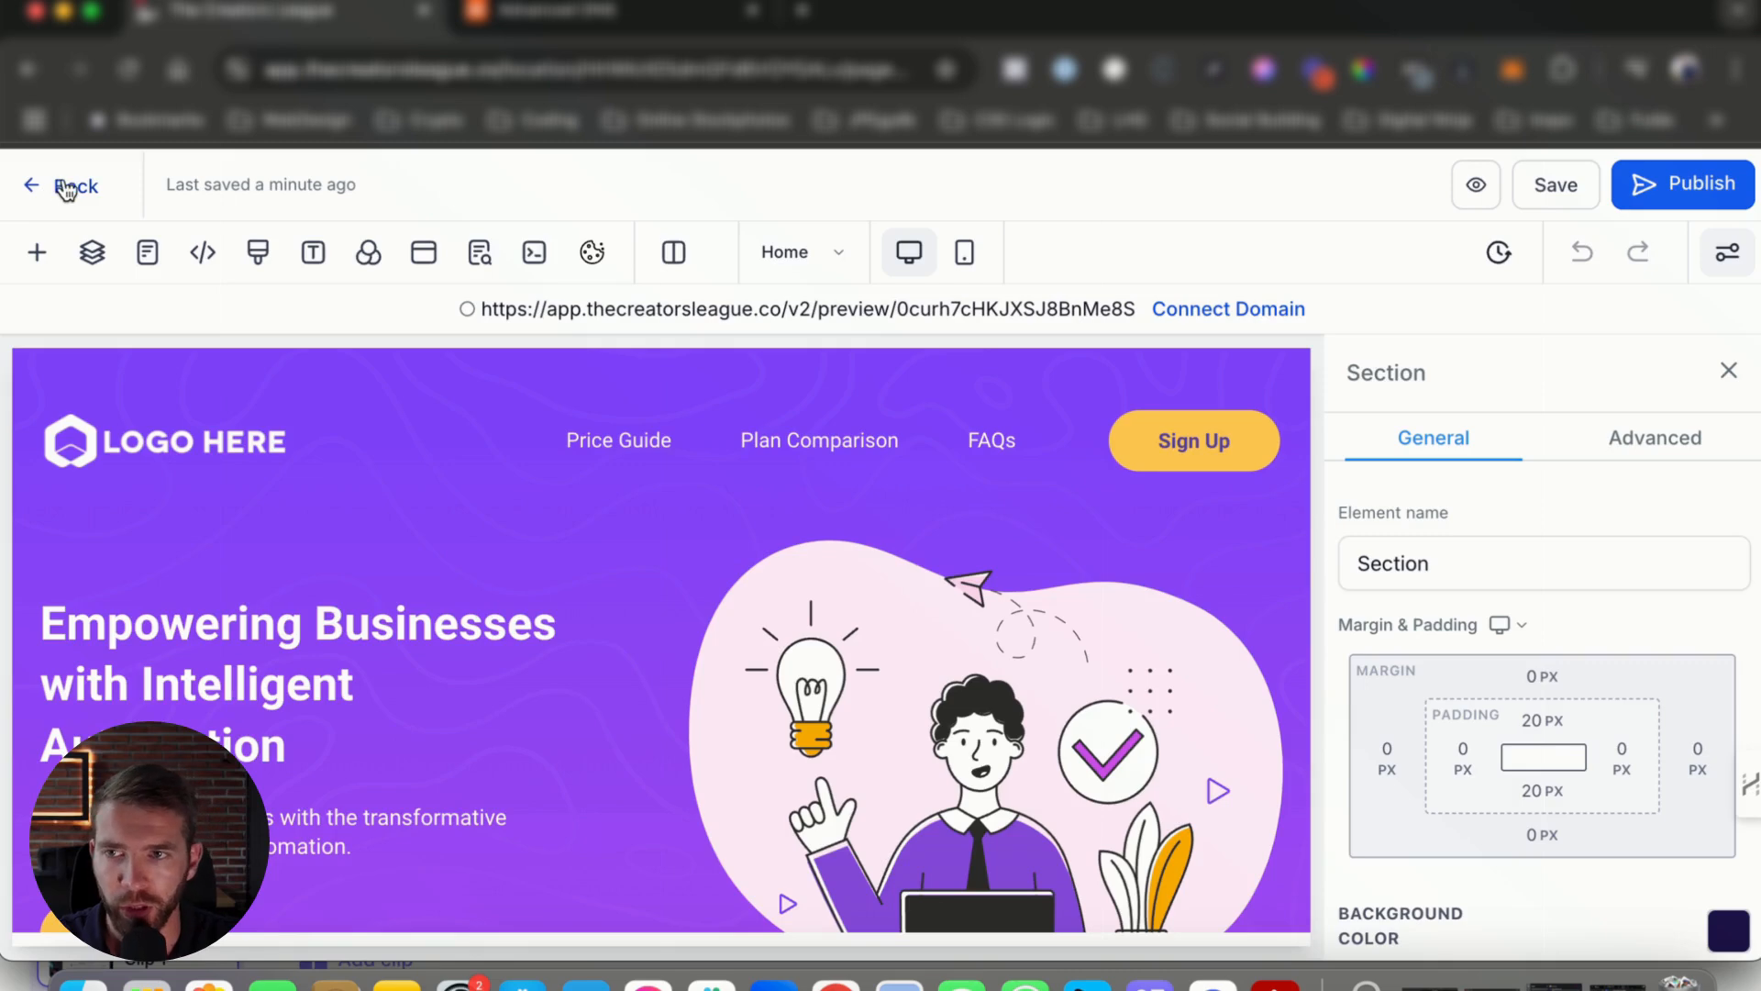
click(66, 188)
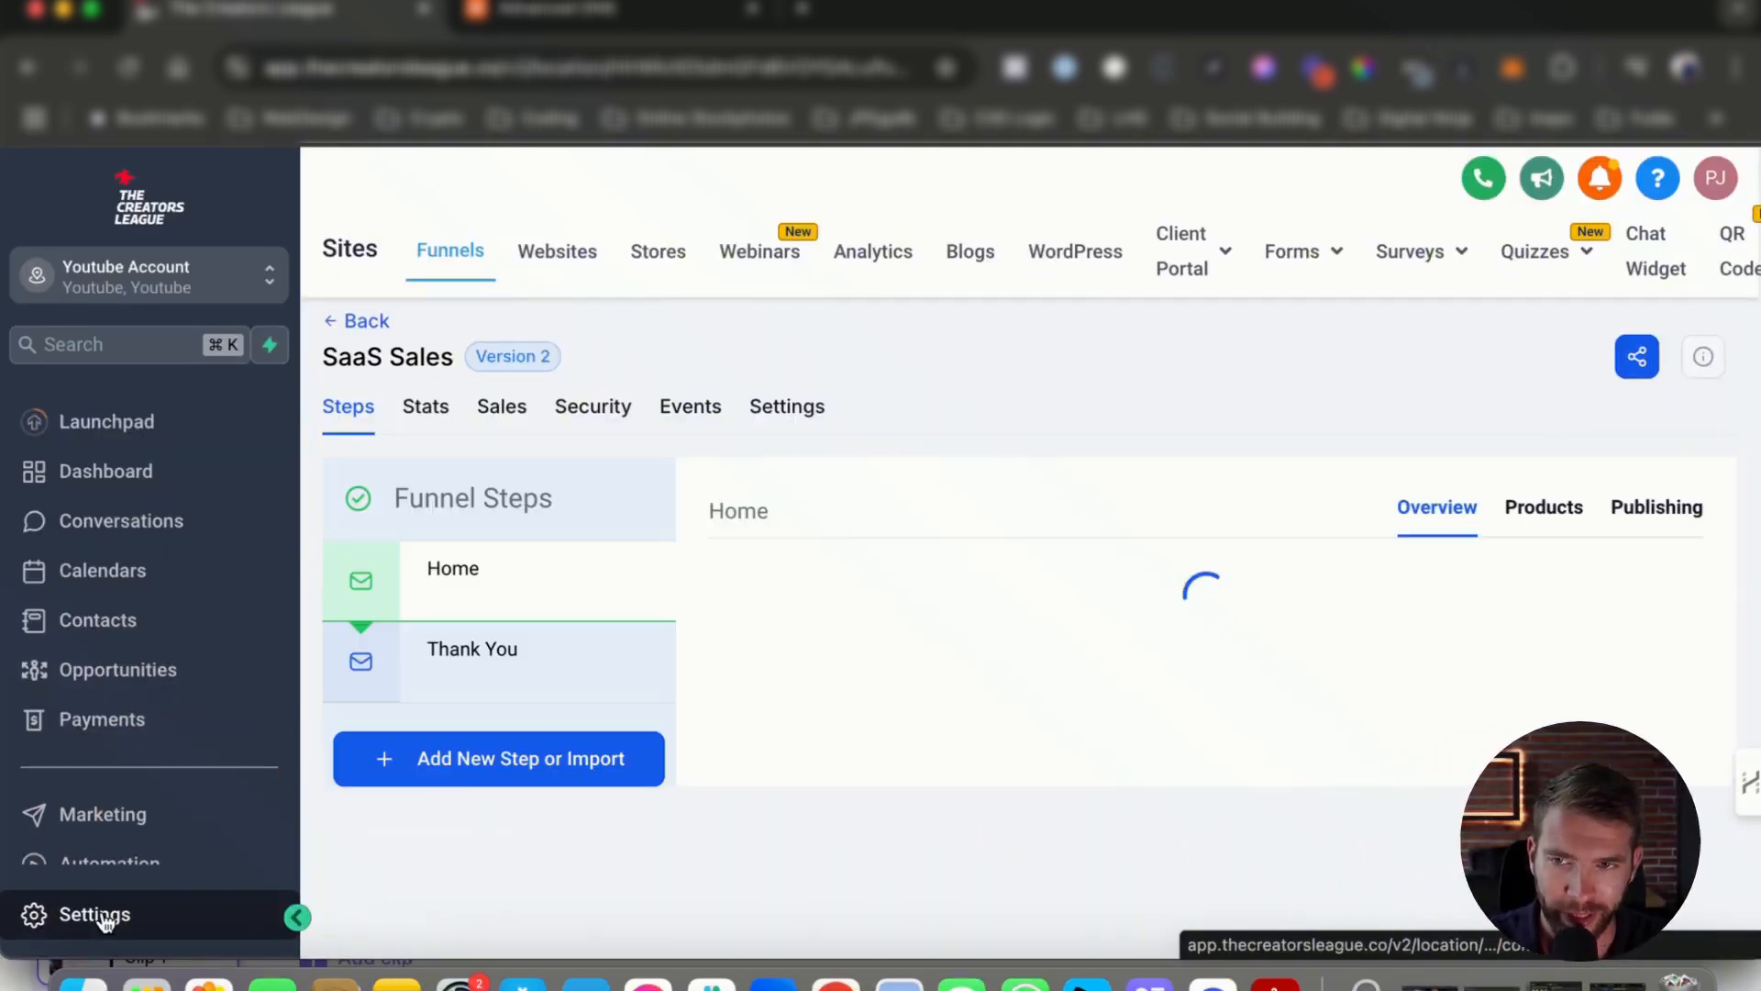
Set the default page of systemsleadgrowth.com to SaaS Sales / Home in the domain settings and save.
click(101, 916)
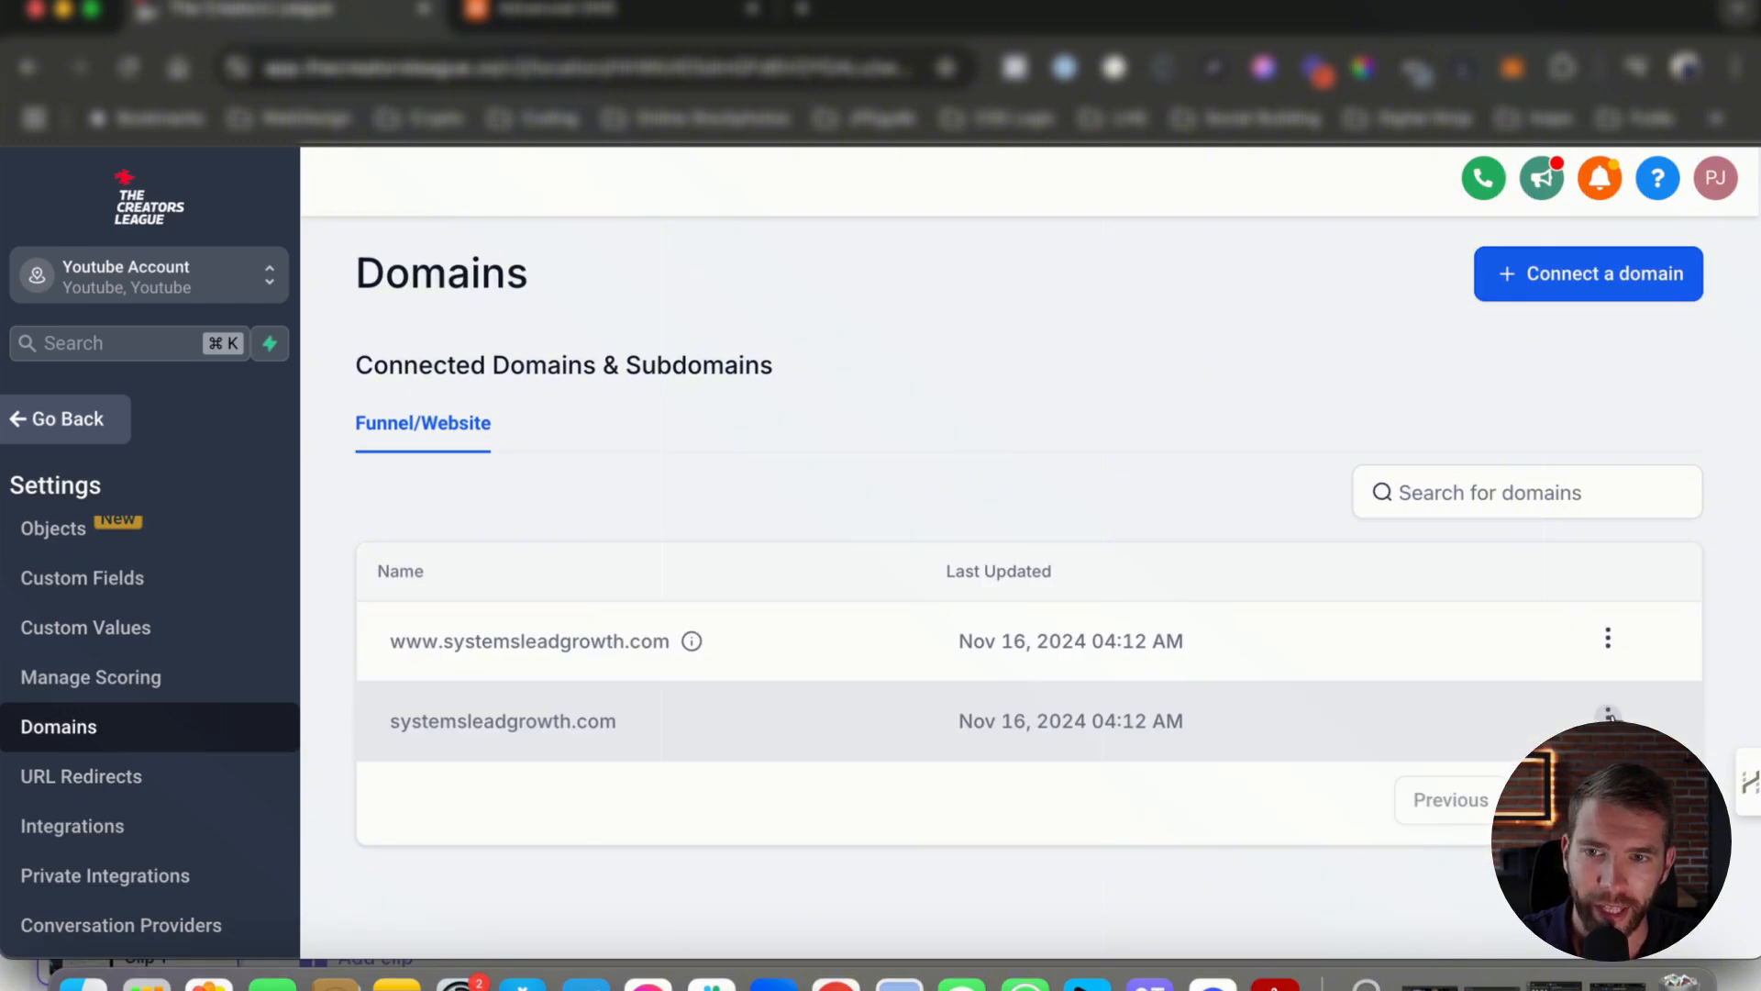
click(1607, 713)
click(1572, 619)
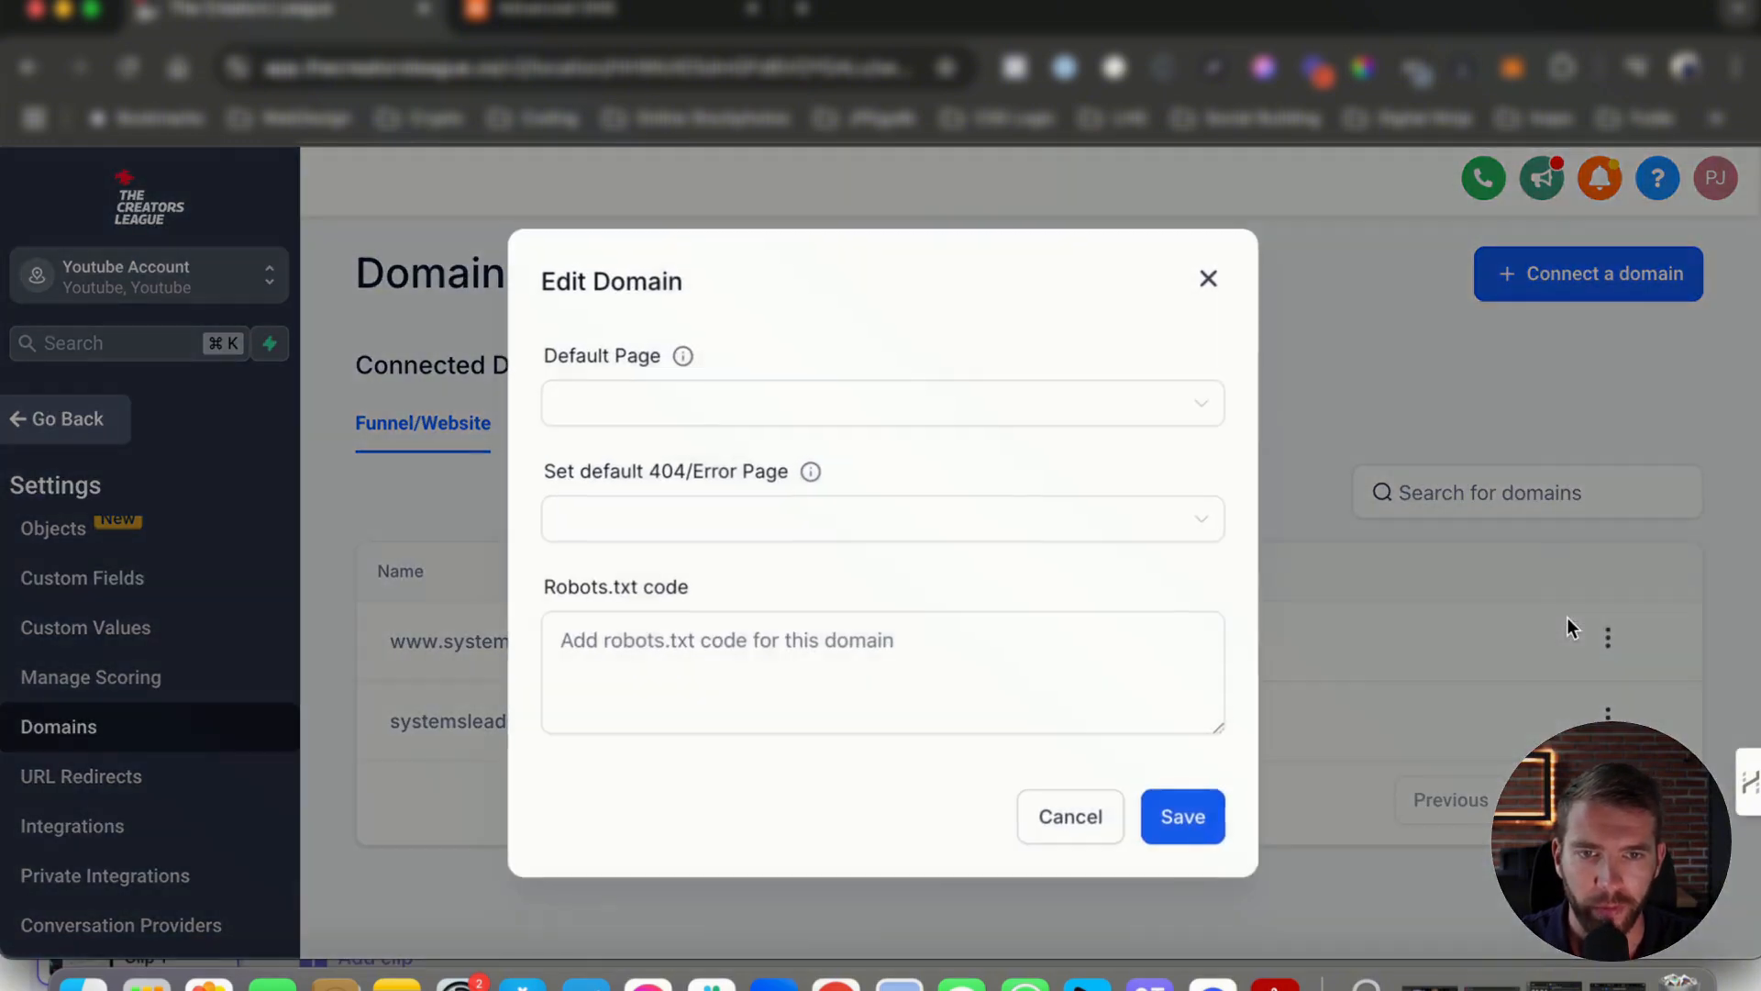
click(619, 422)
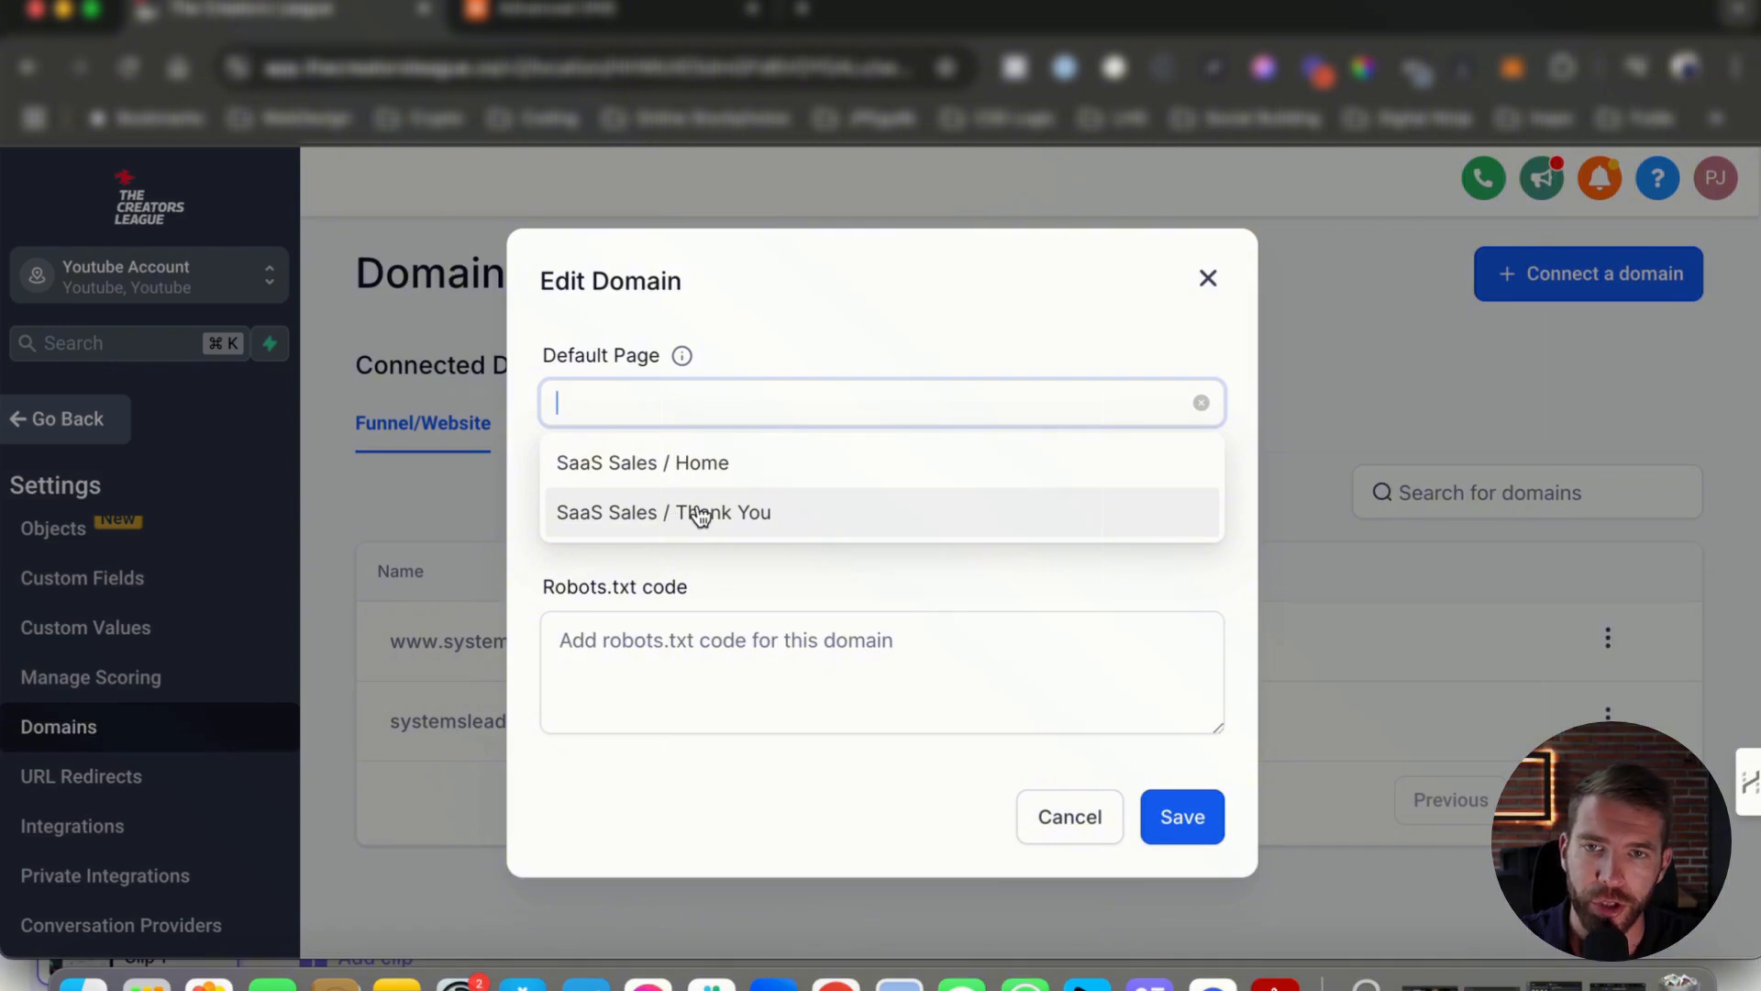
click(635, 470)
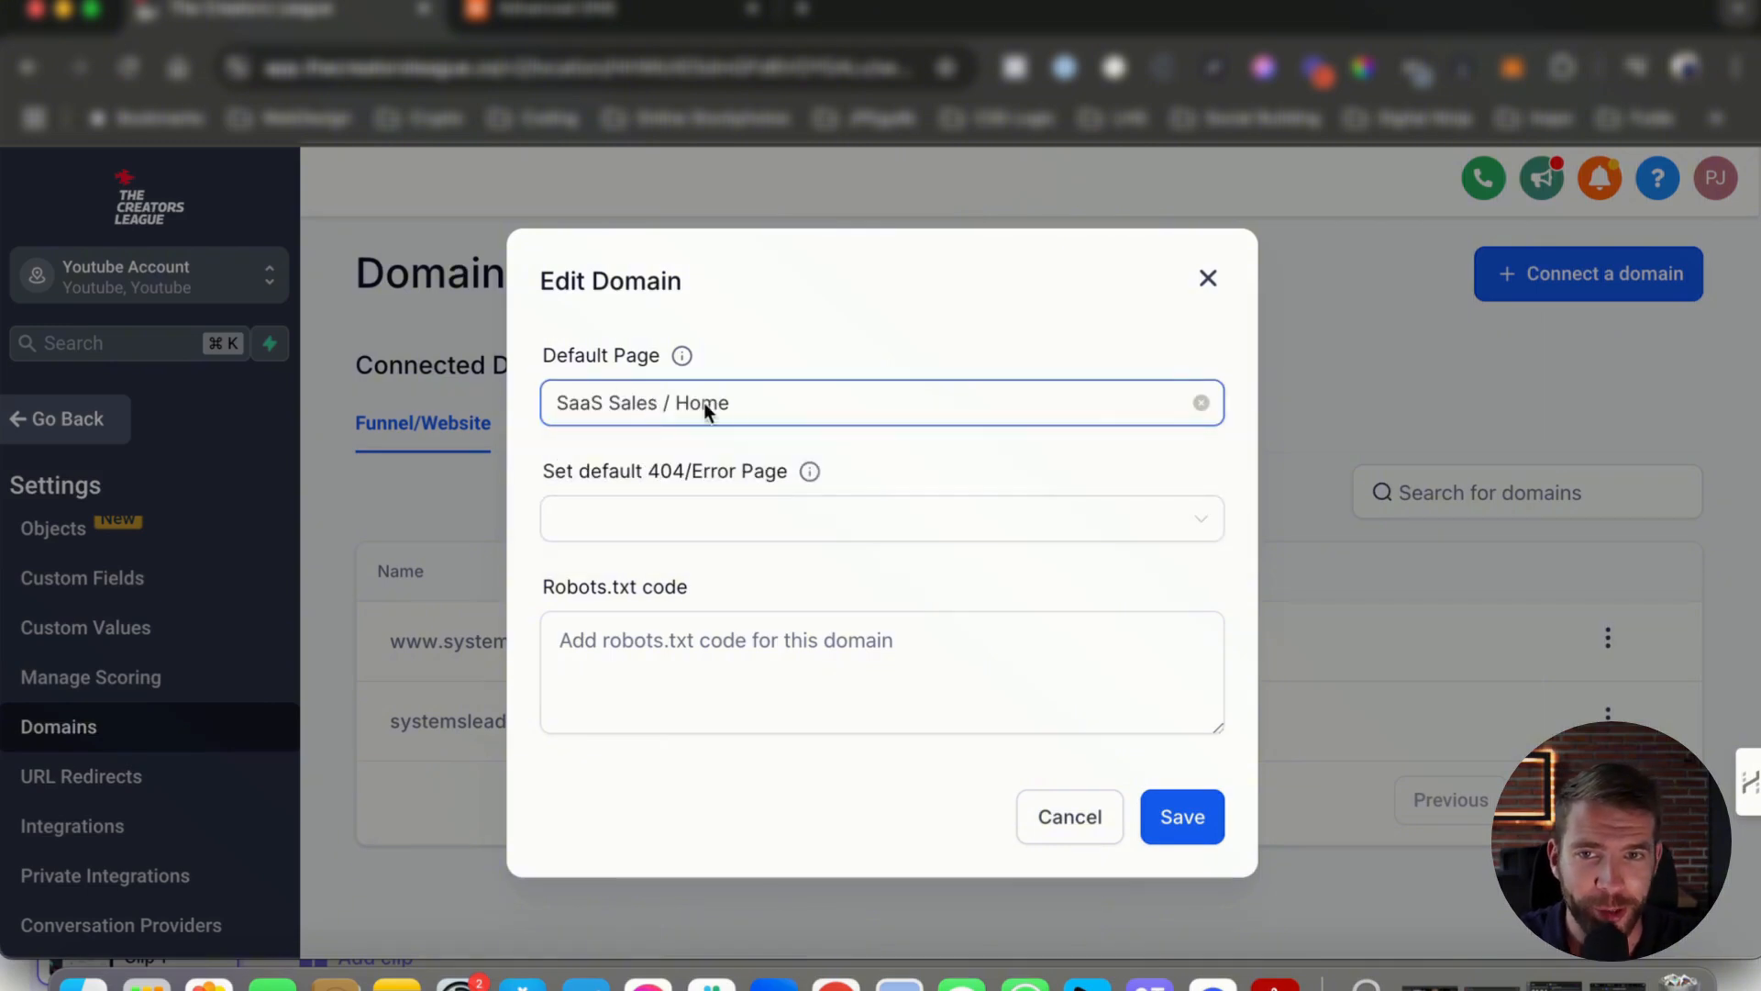
click(1185, 819)
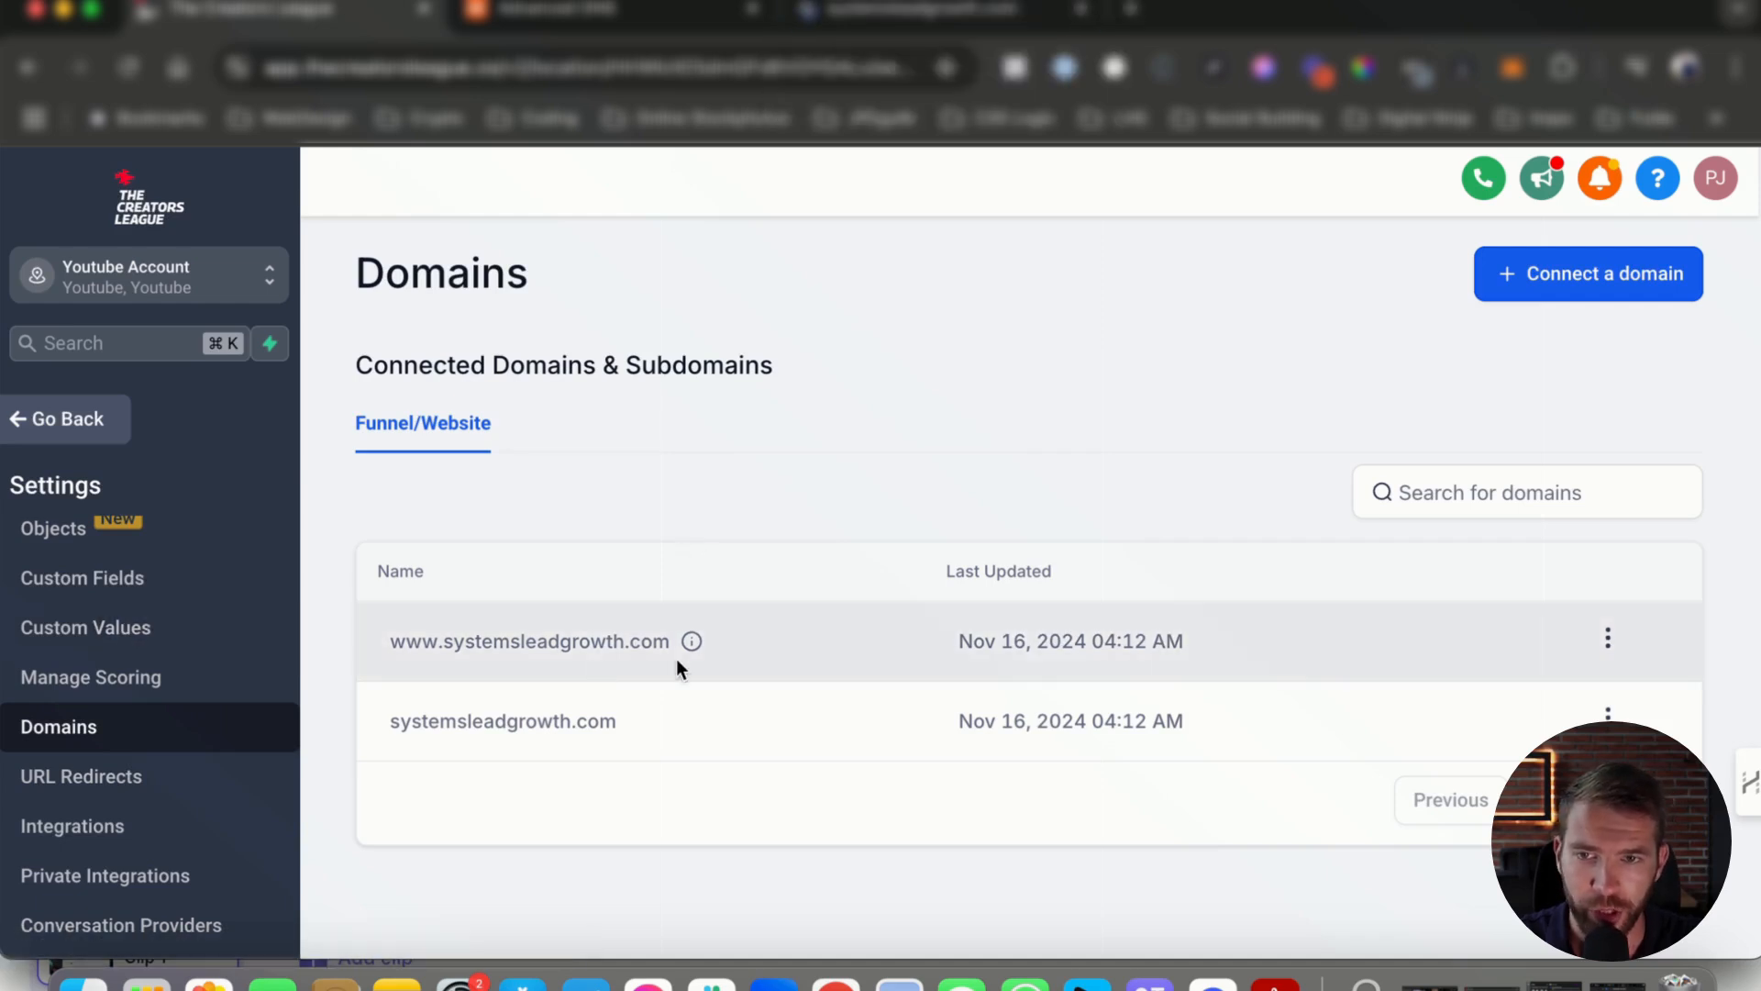
View the live systemsleadgrowth.com home page and look through its content.
click(859, 20)
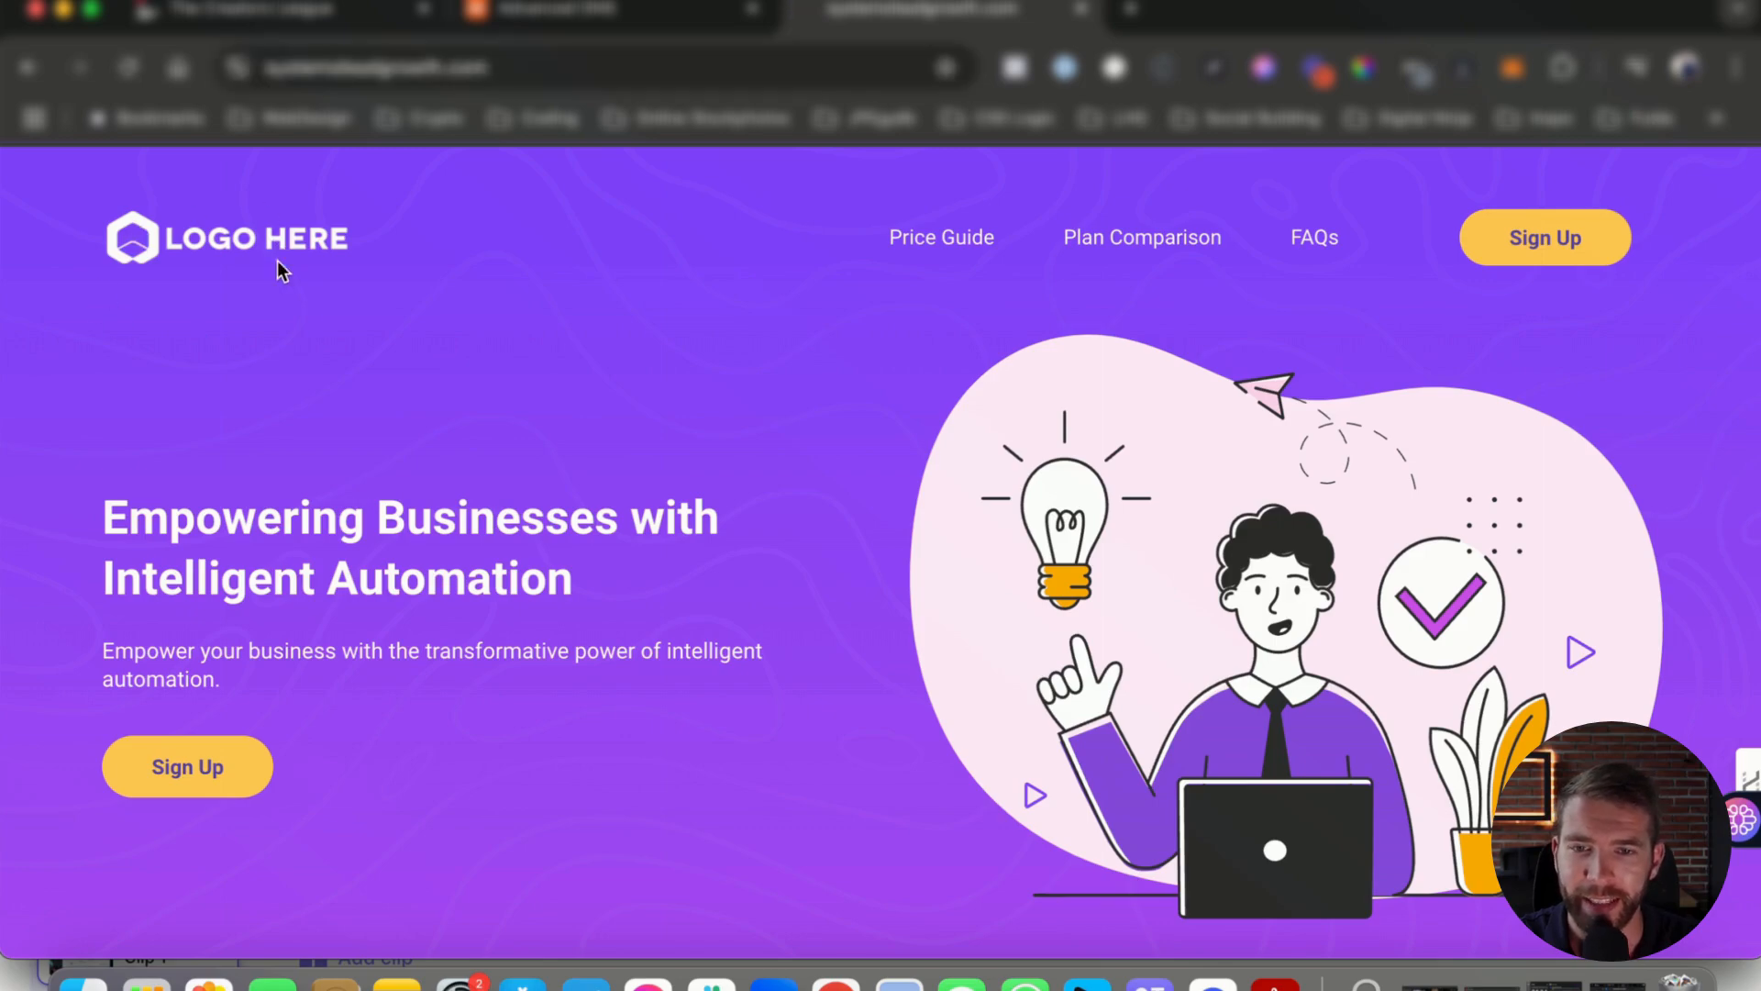
scroll(569, 401, down, 15)
scroll(574, 416, up, 10)
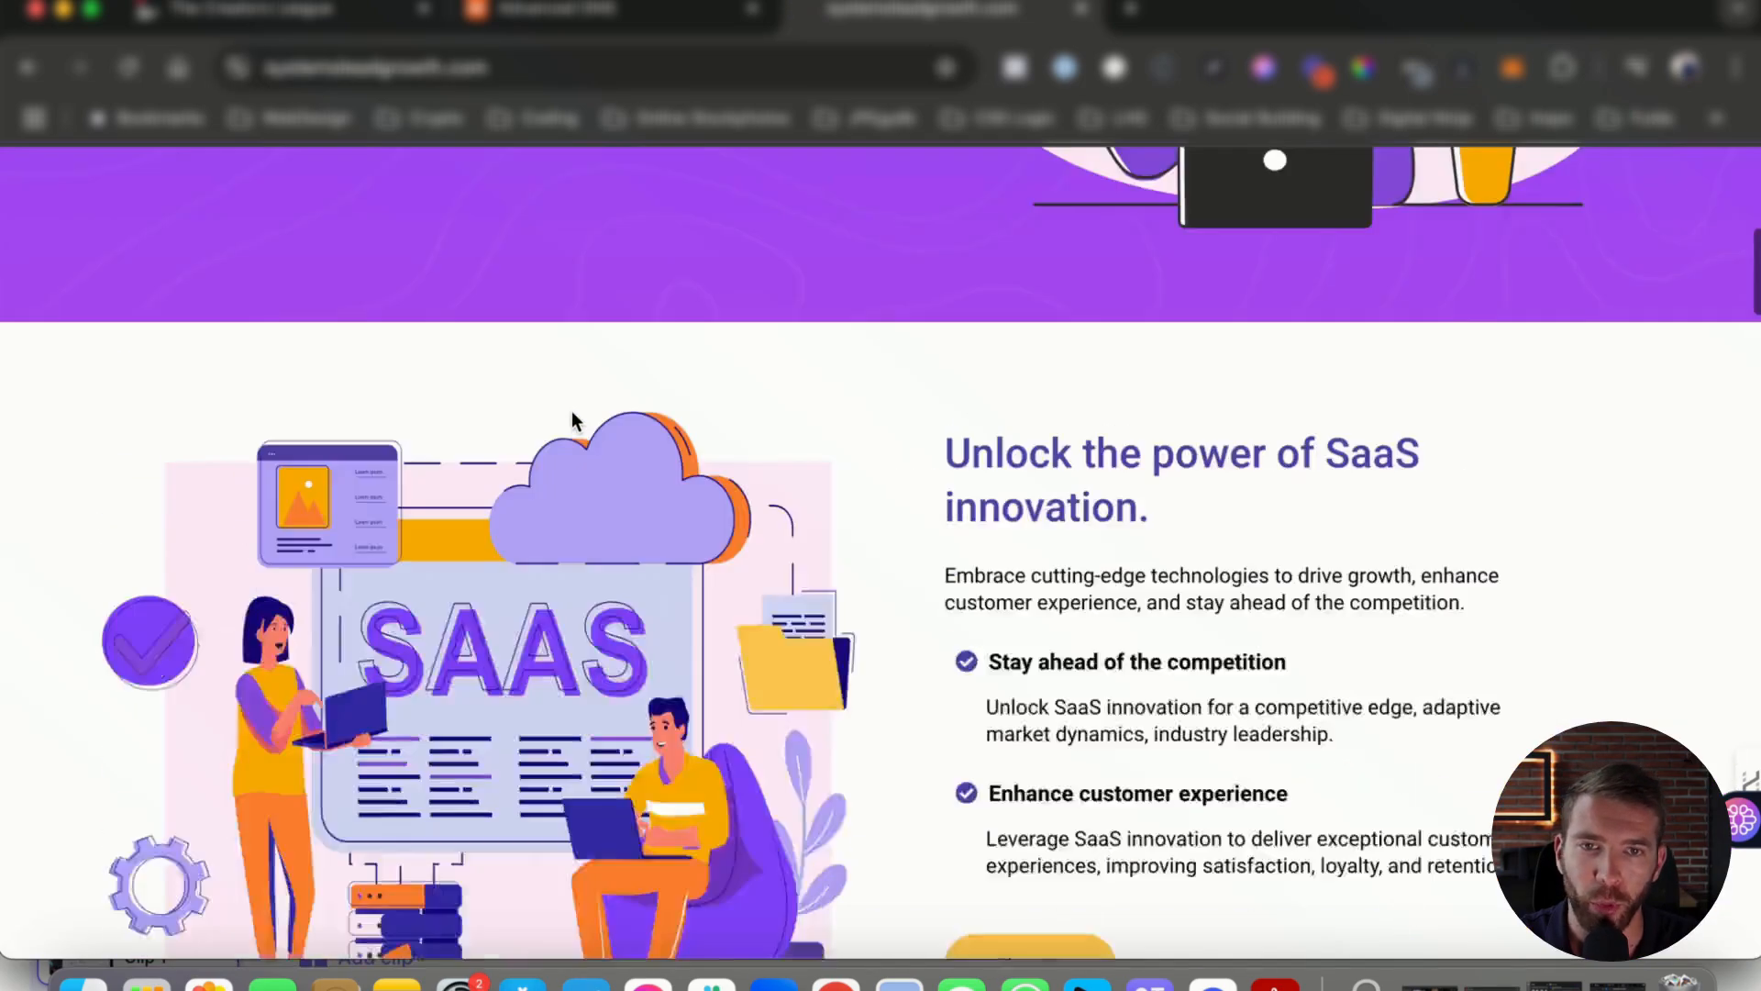
scroll(570, 411, up, 8)
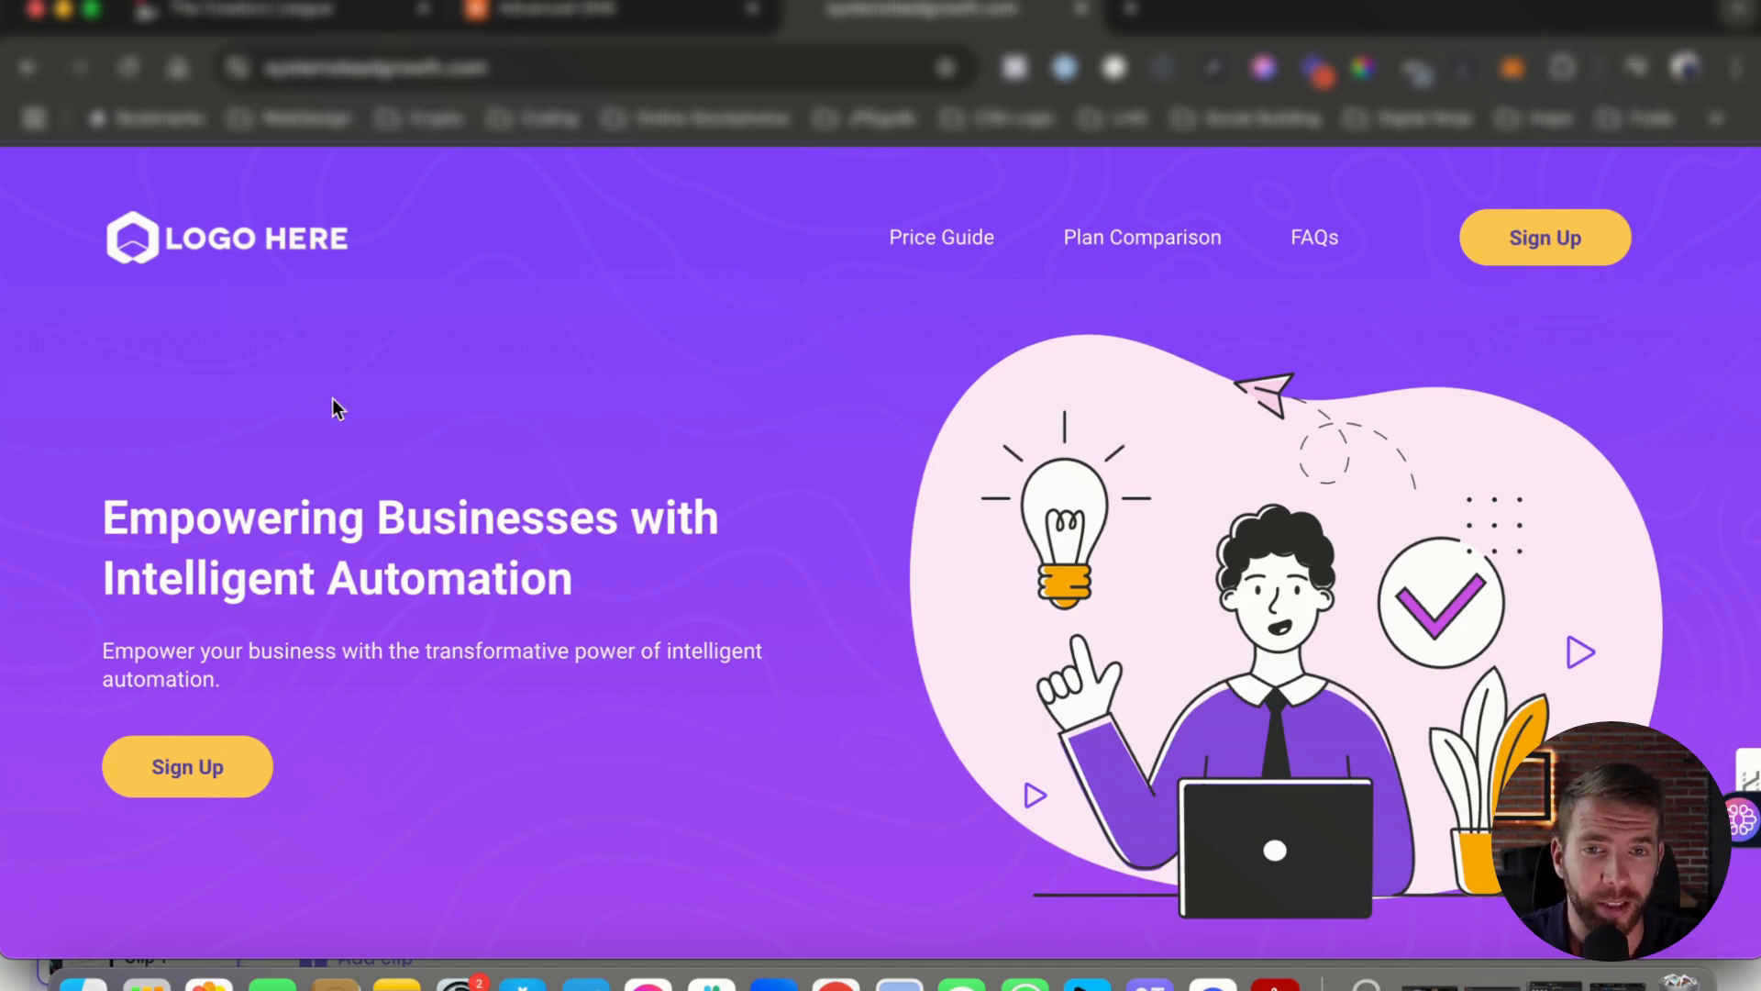
Assign the domain systemsleadgrowth.com to the SaaS Sales funnel in its settings, keeping the path /saas-sales, and save.
click(331, 12)
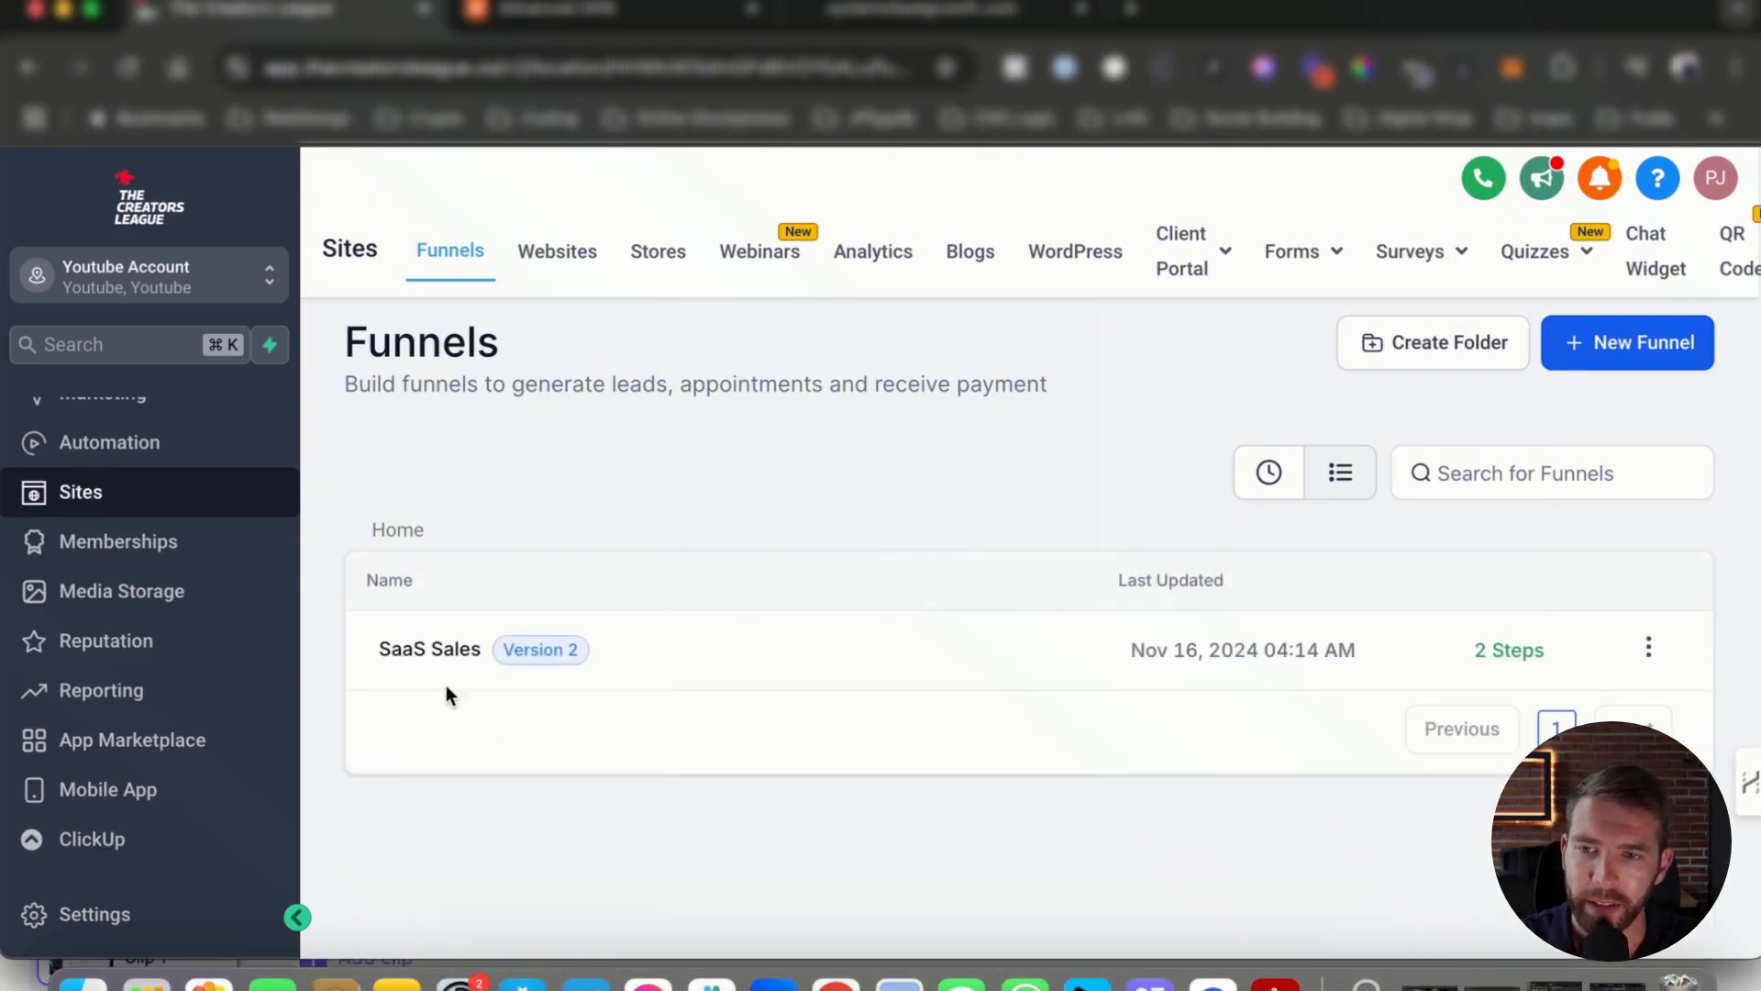
click(441, 649)
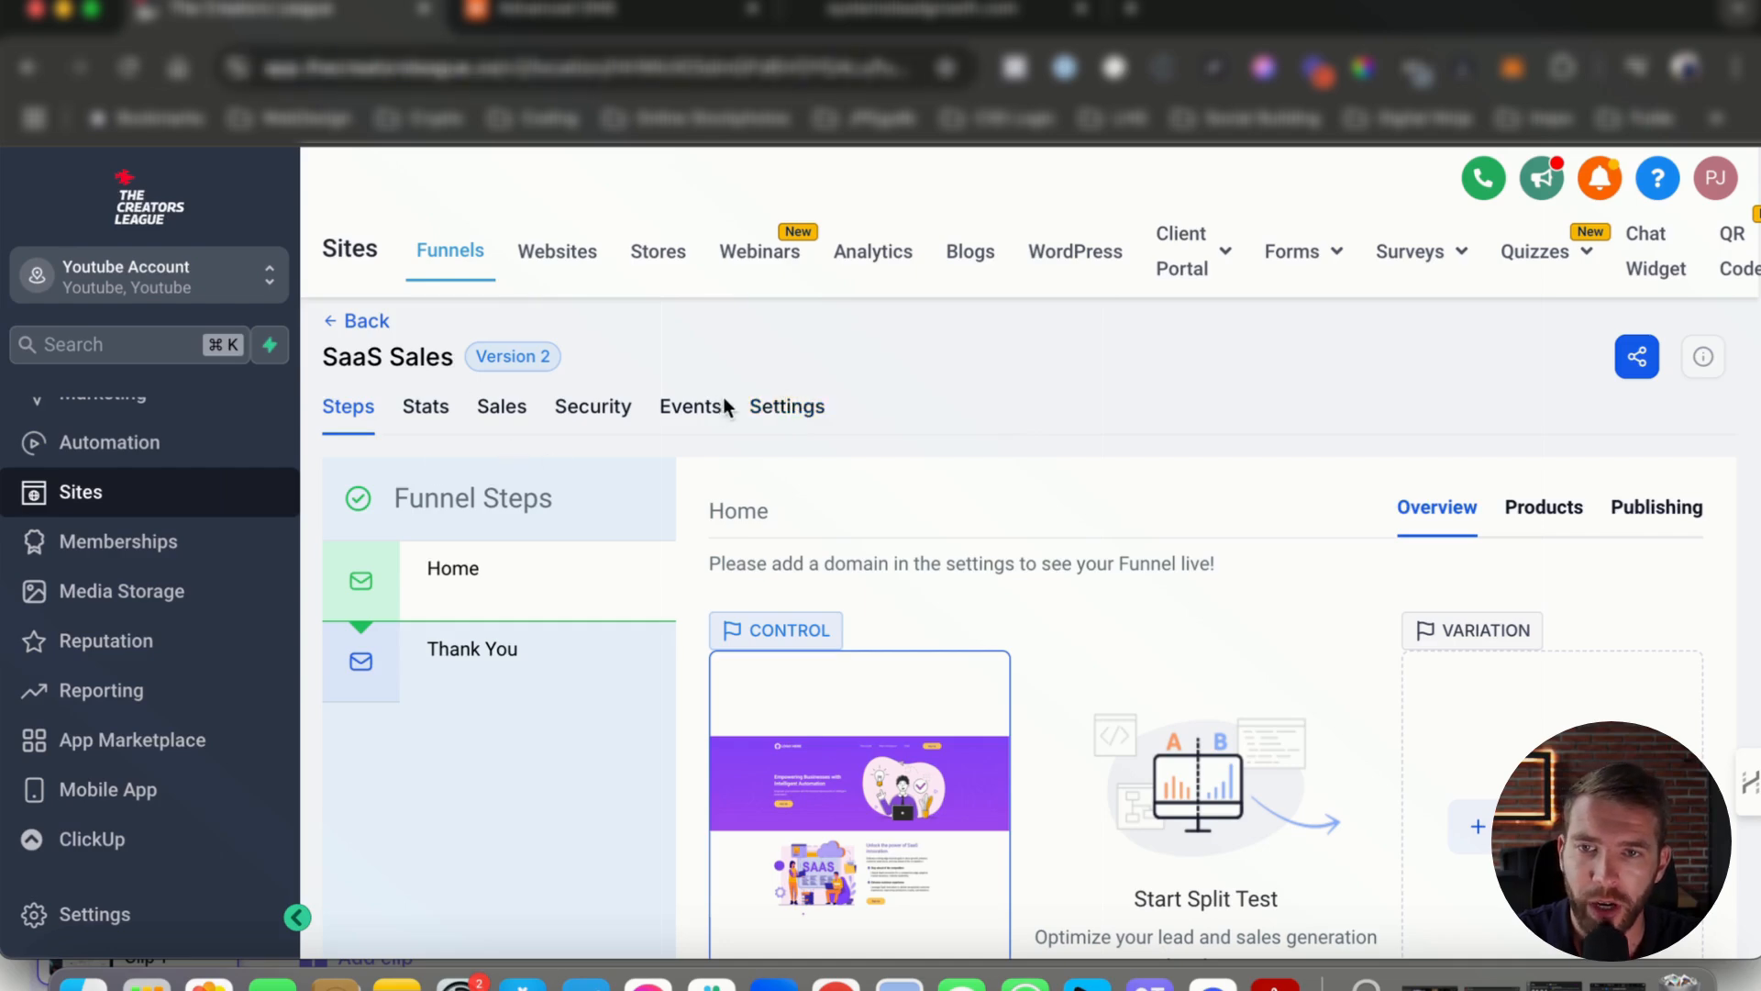
click(786, 409)
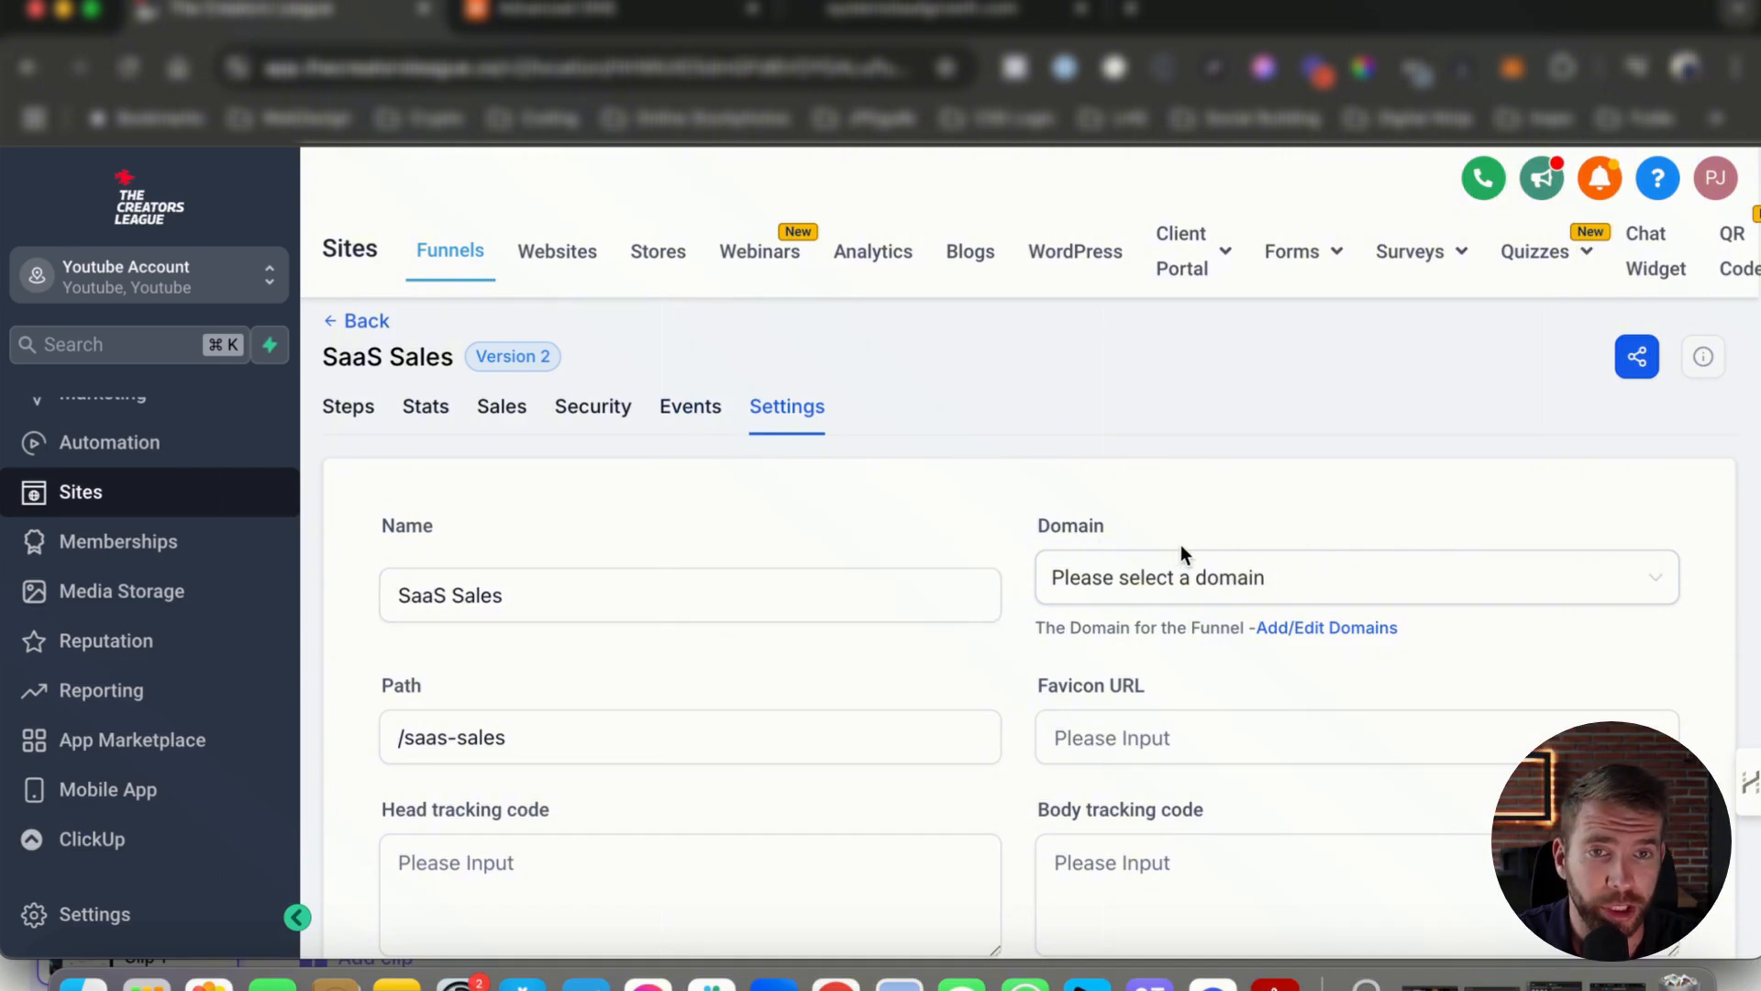
click(1187, 594)
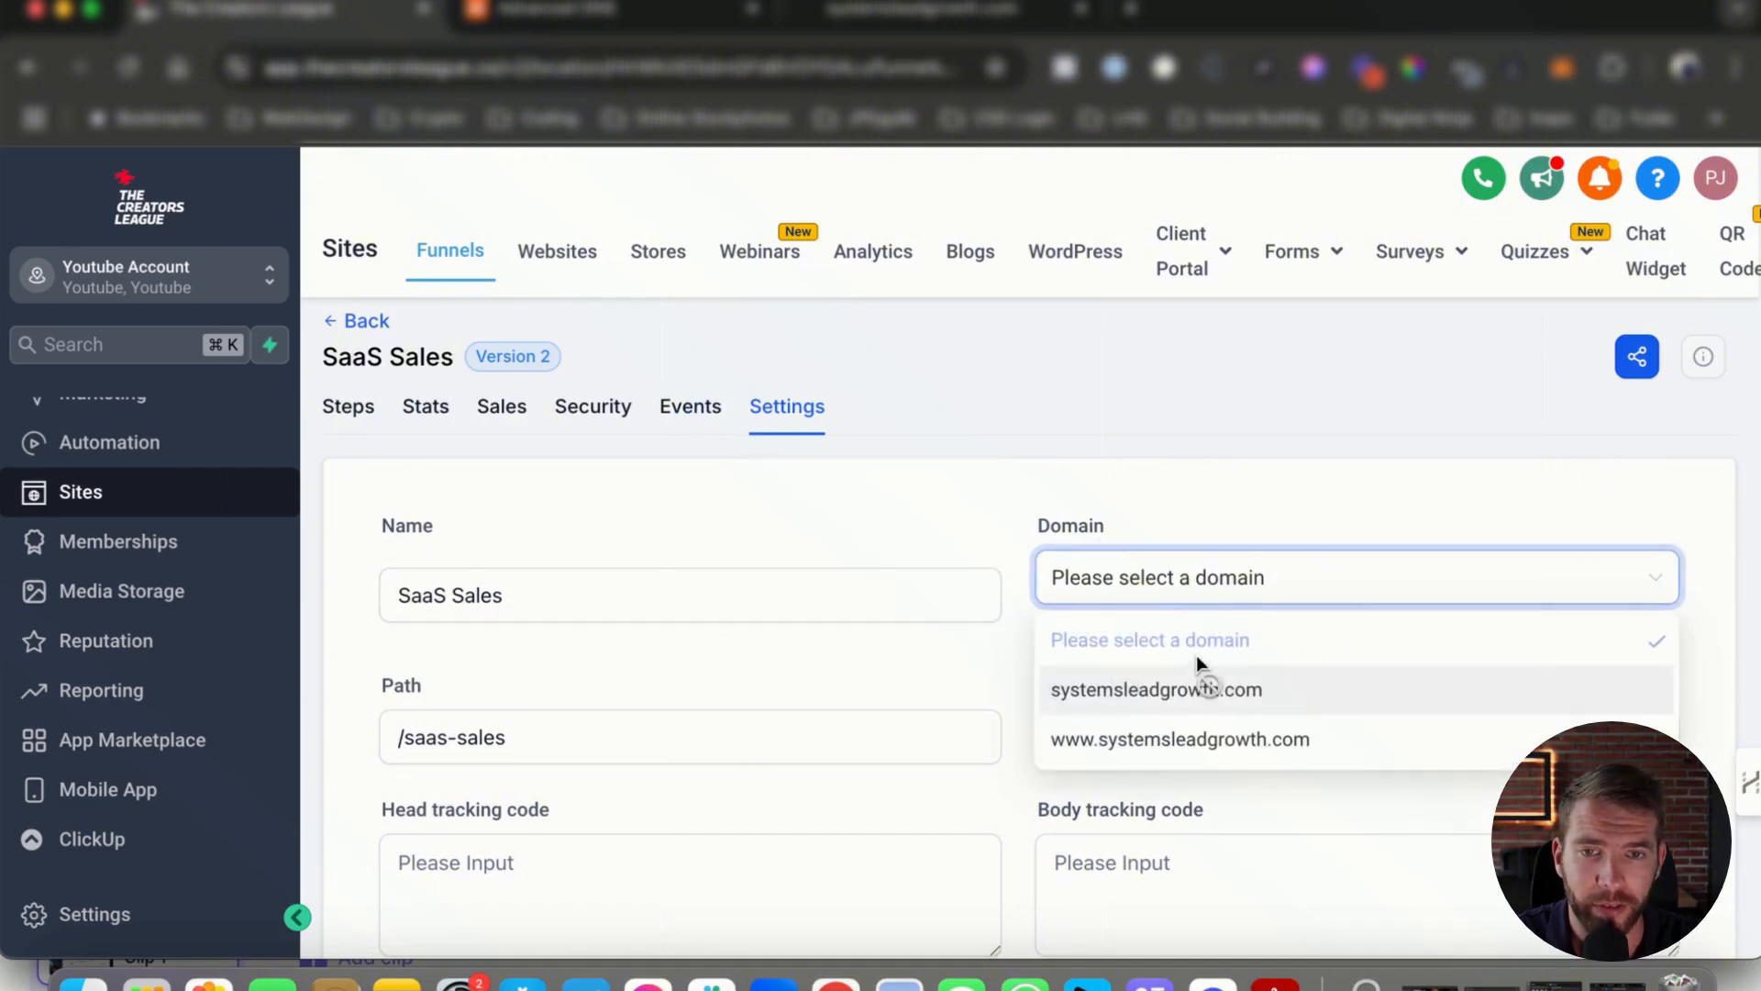
click(1124, 694)
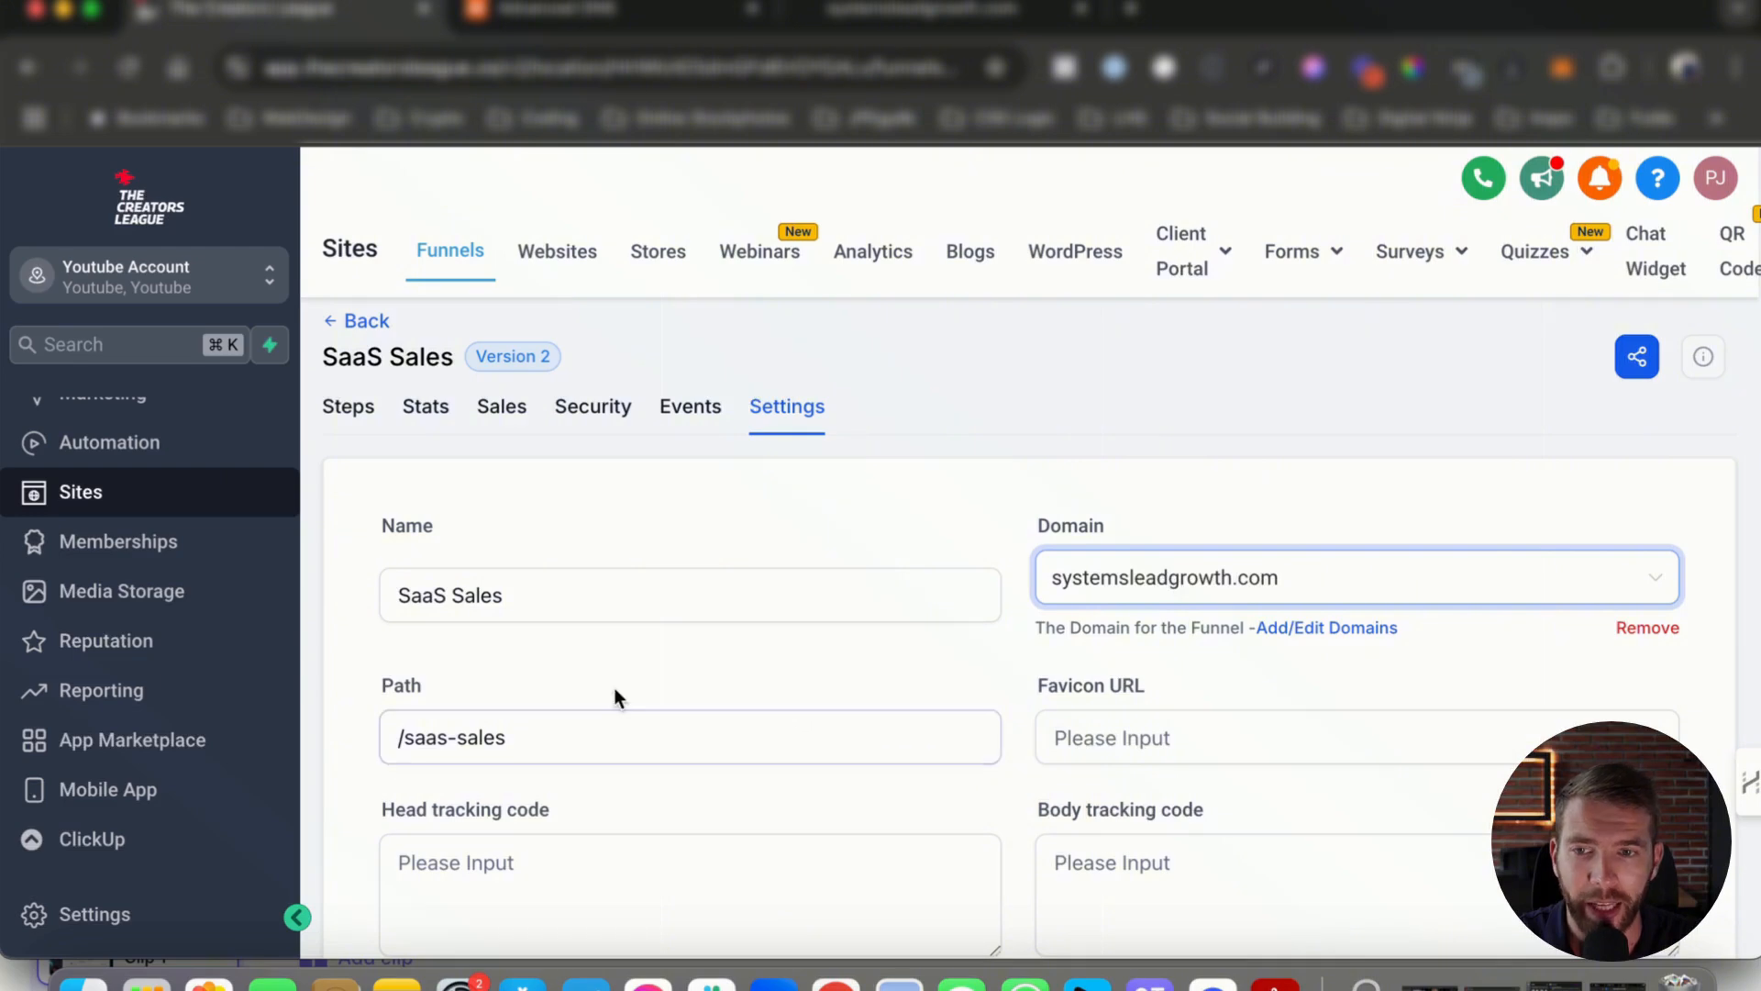
triple_click(557, 733)
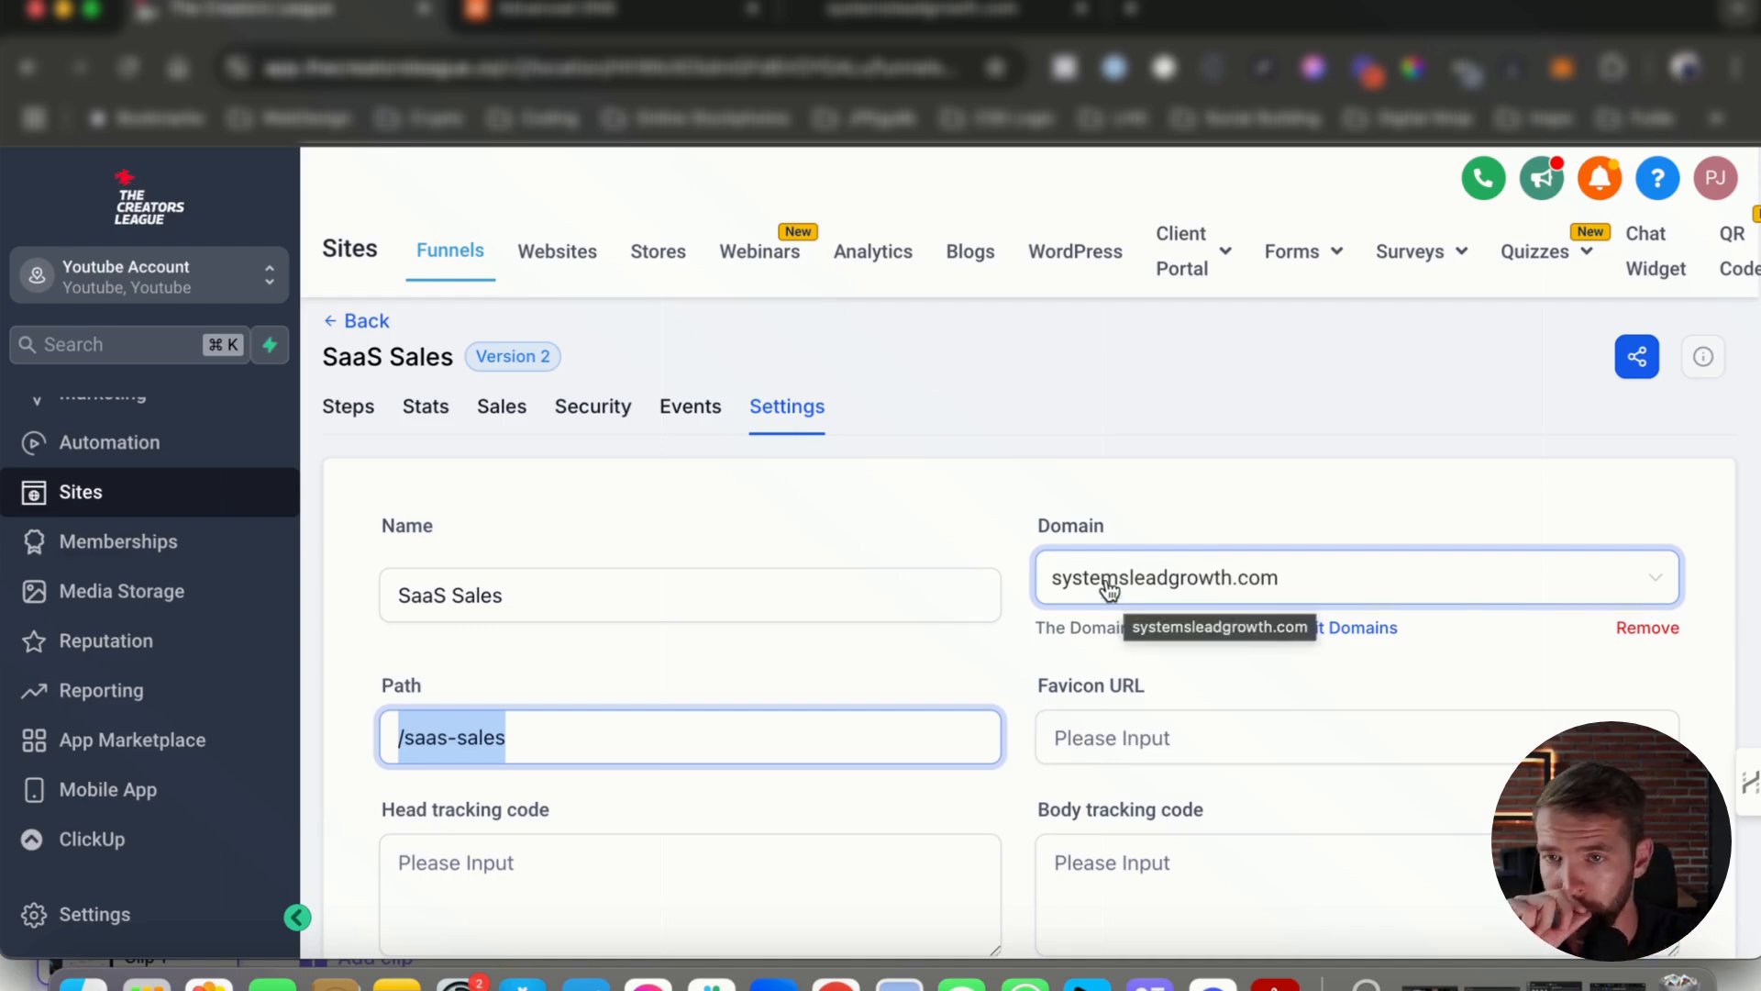
scroll(989, 470, down, 10)
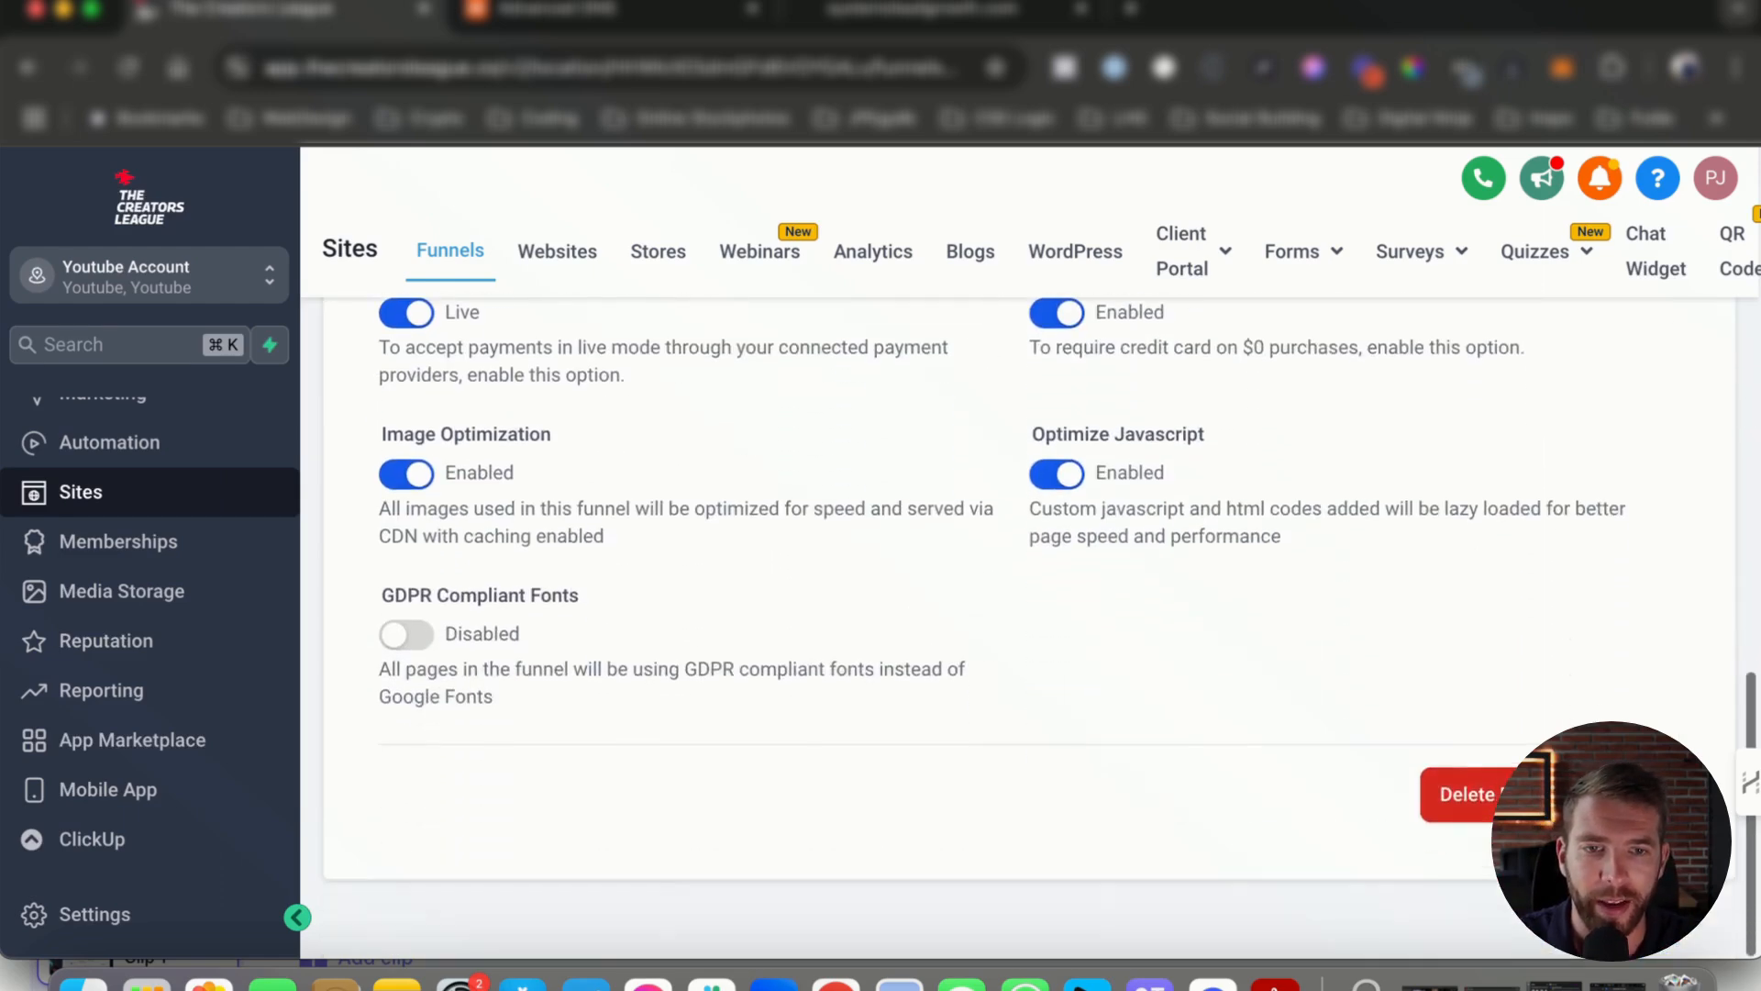
scroll(1064, 631, up, 3)
scroll(1066, 629, up, 3)
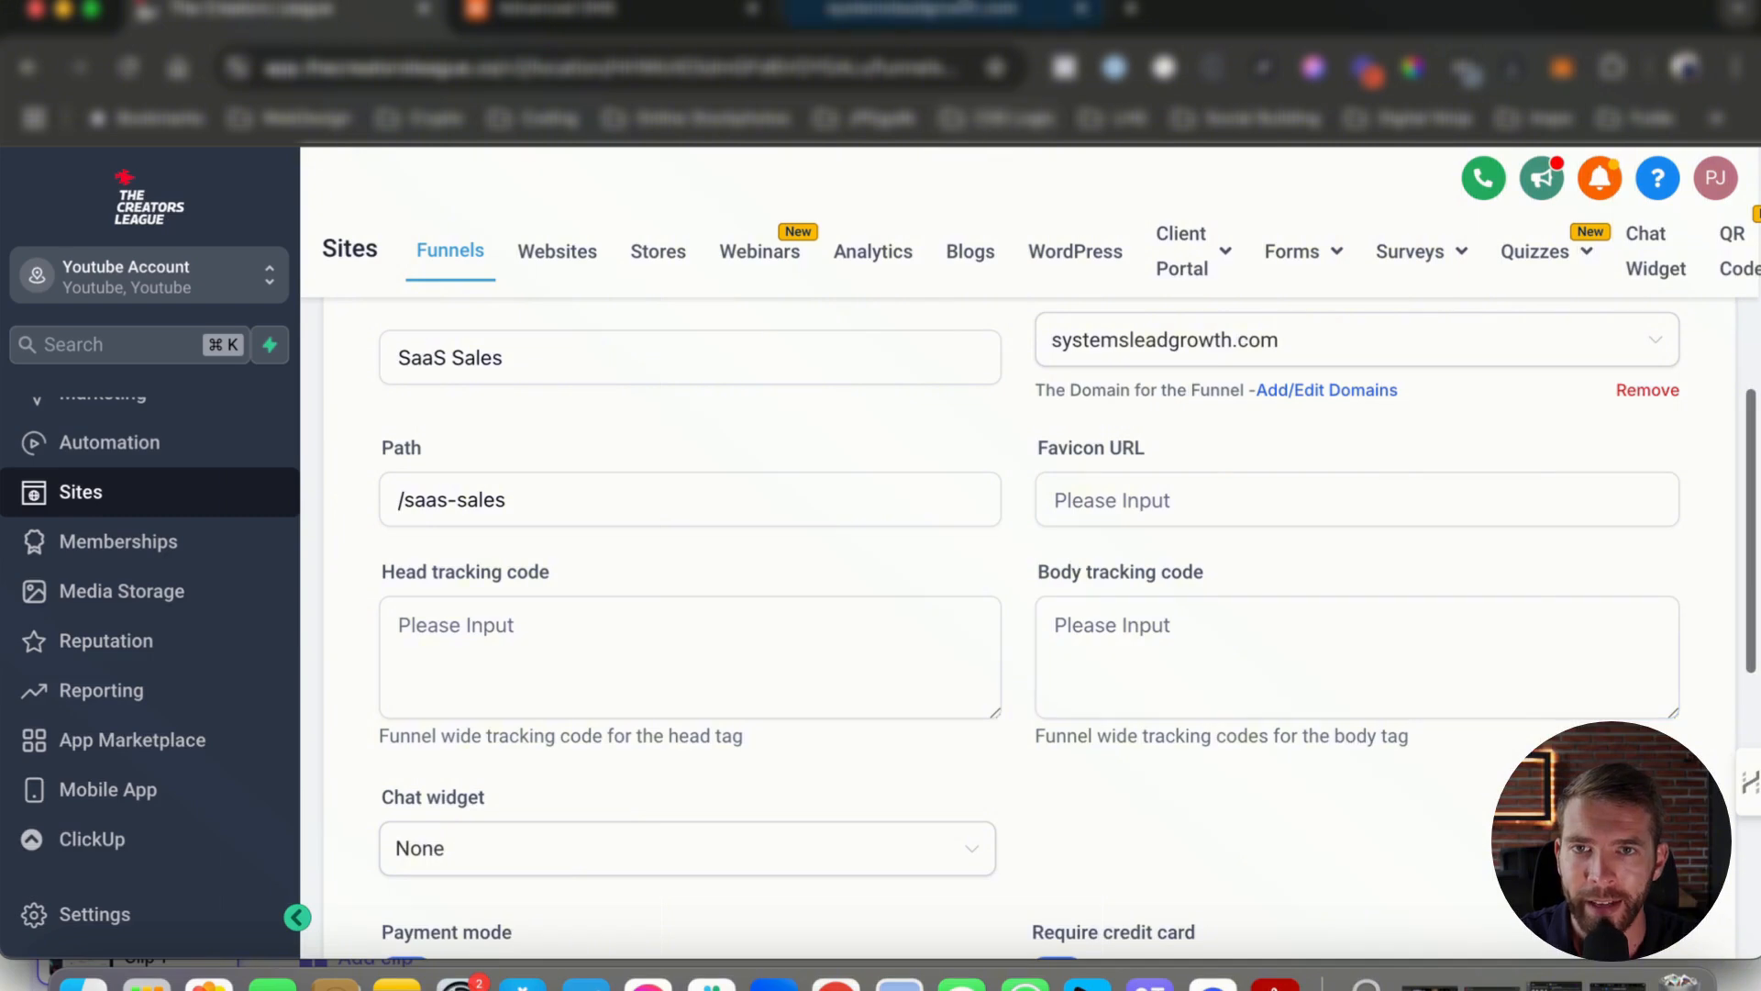
click(456, 507)
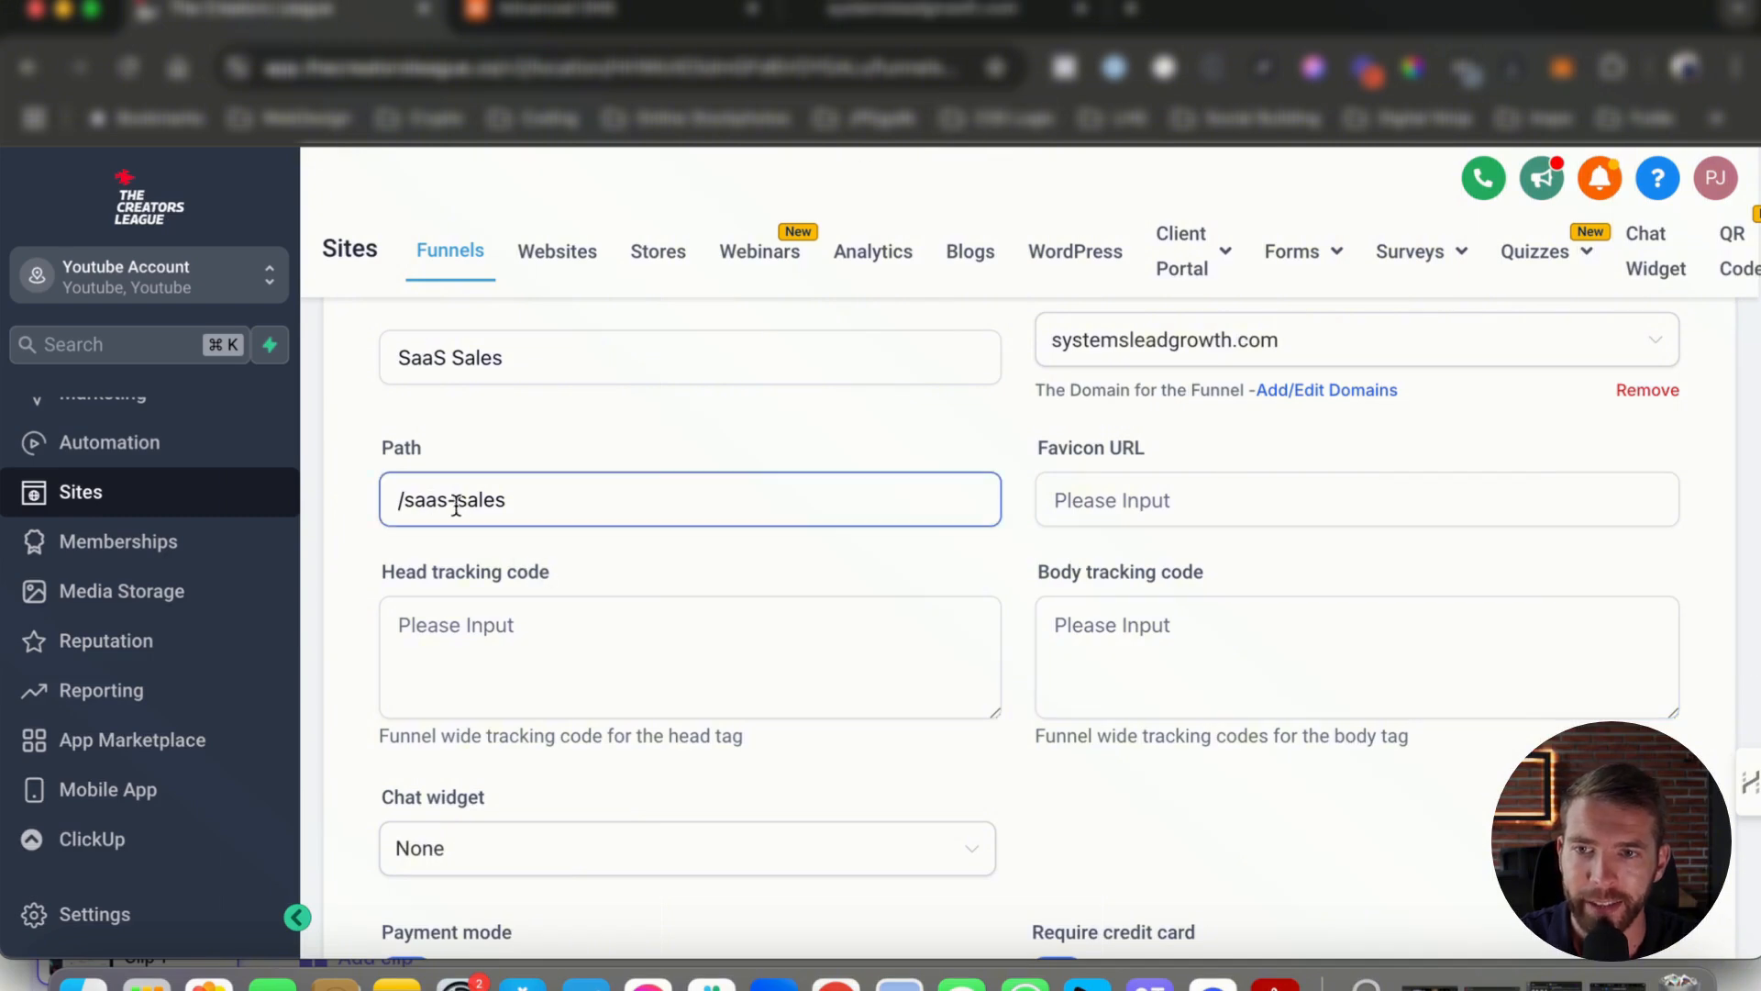
Load the made-up address systemsleadgrowth.com/kjsnsd to test how the domain handles a nonexistent page.
click(922, 11)
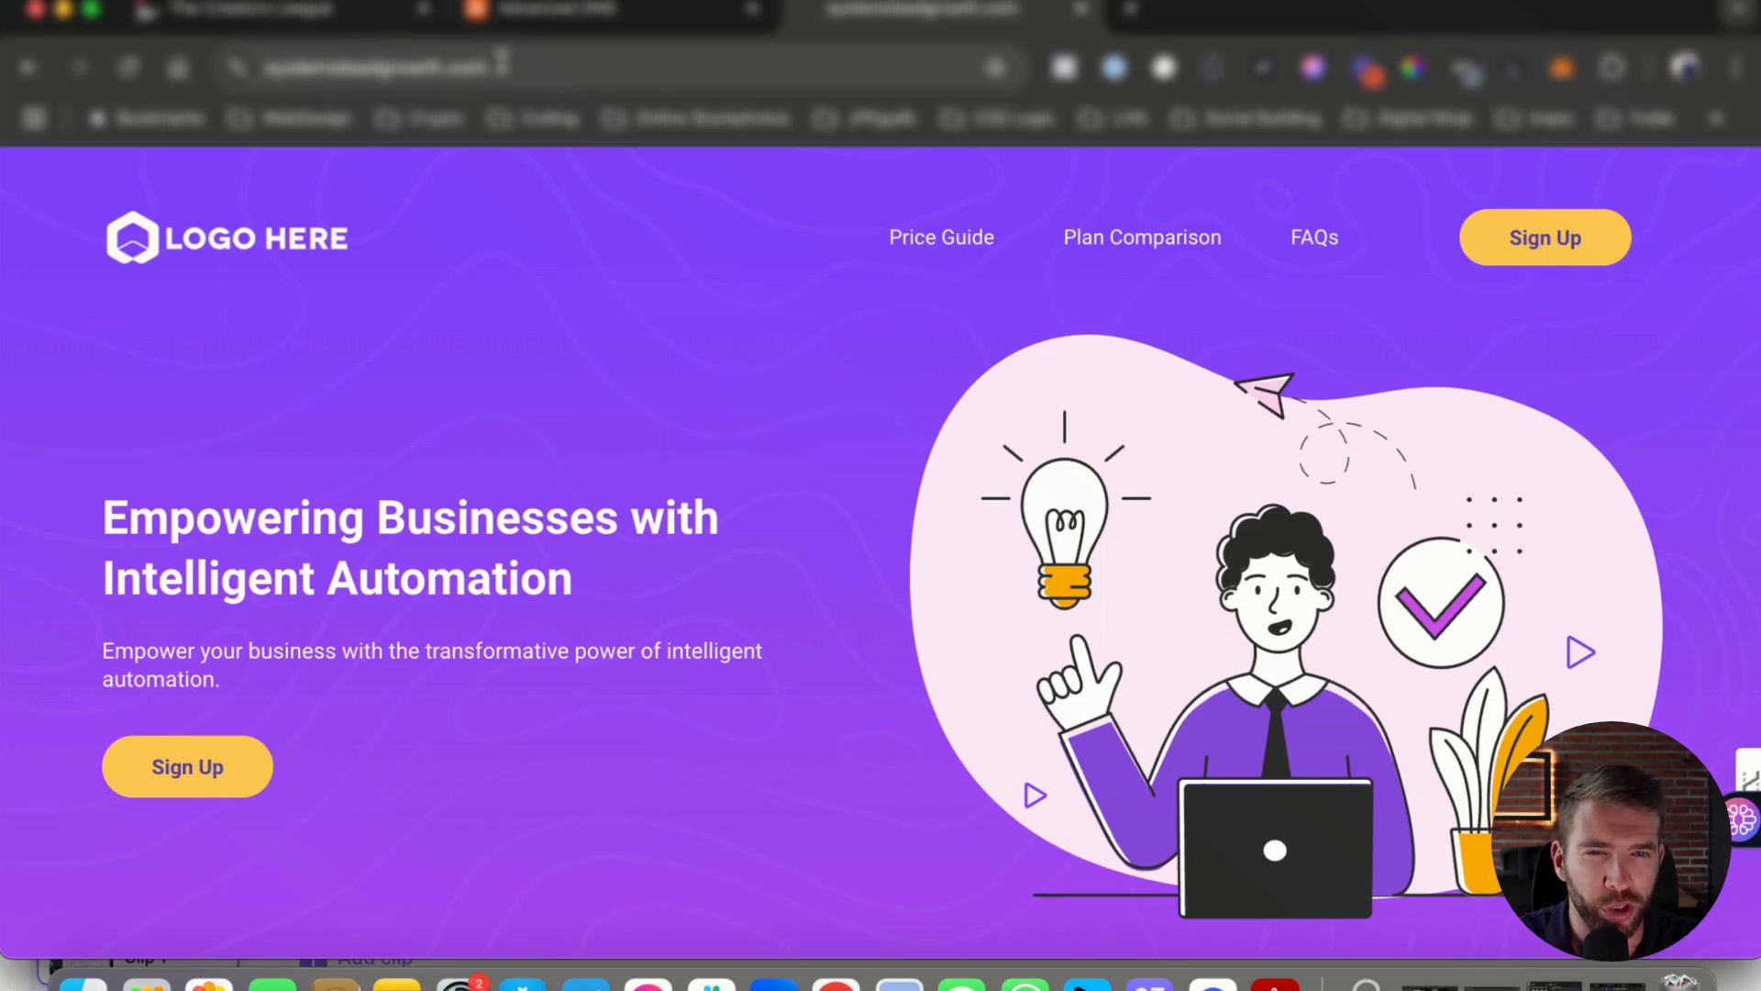
click(504, 64)
text(/kjsrsd)
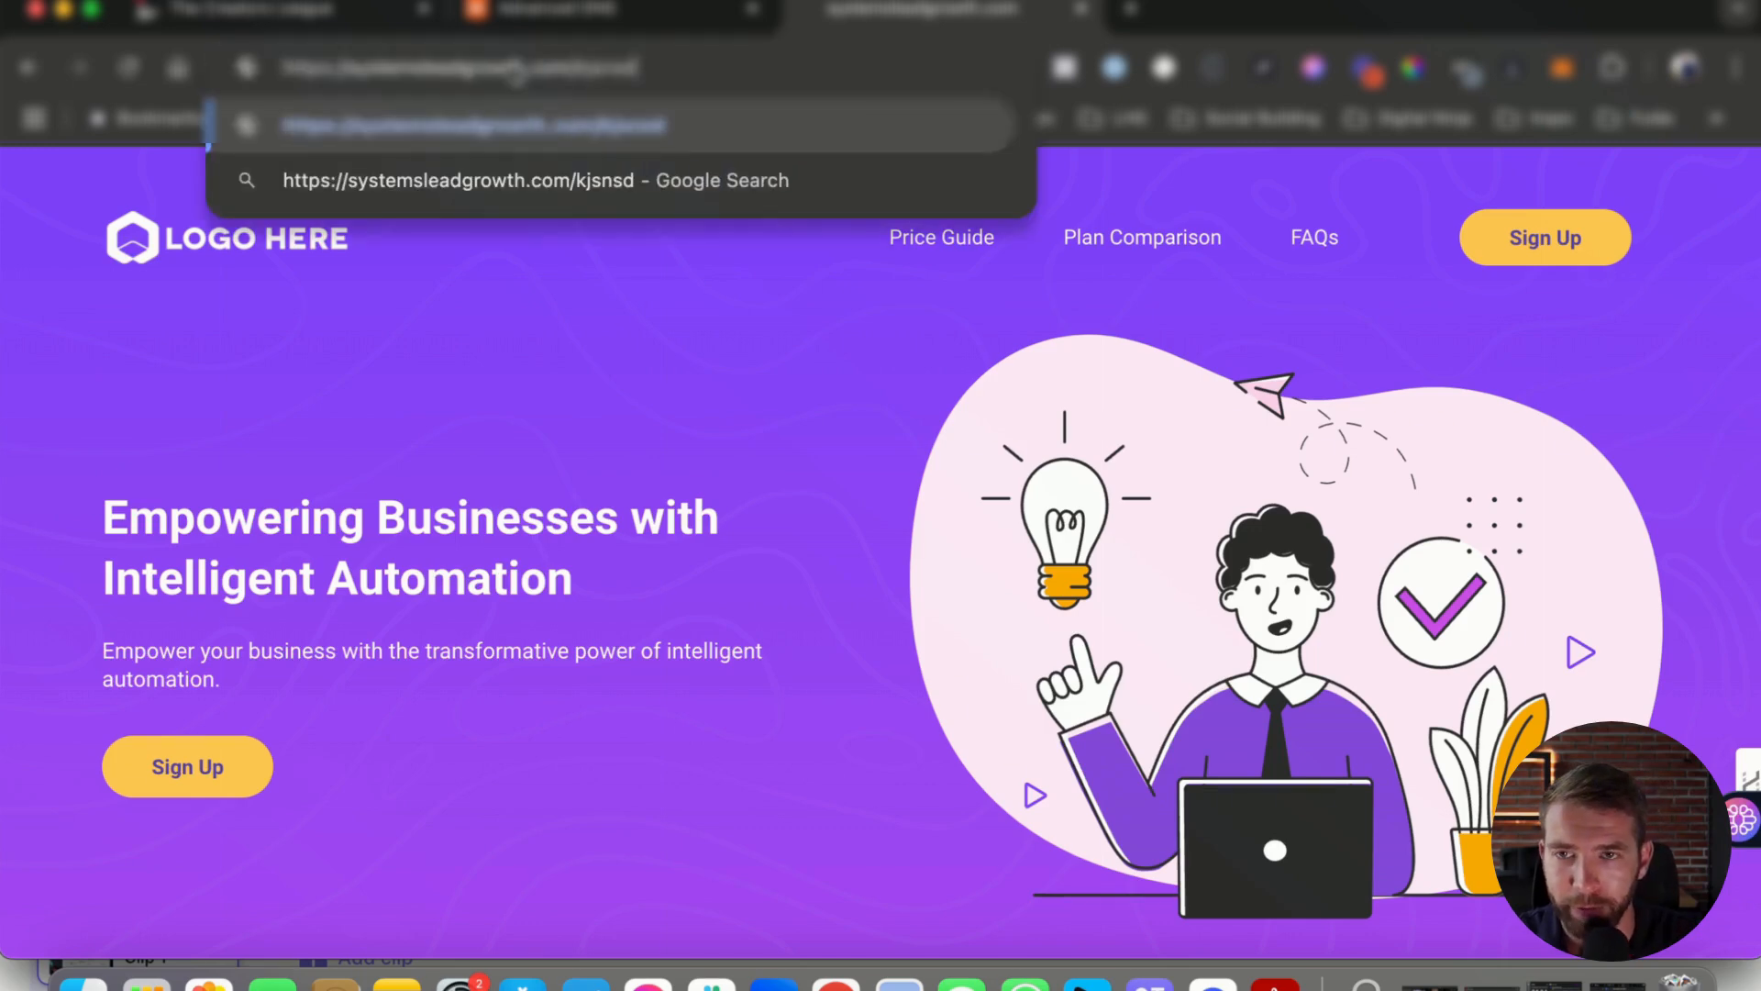
key(Return)
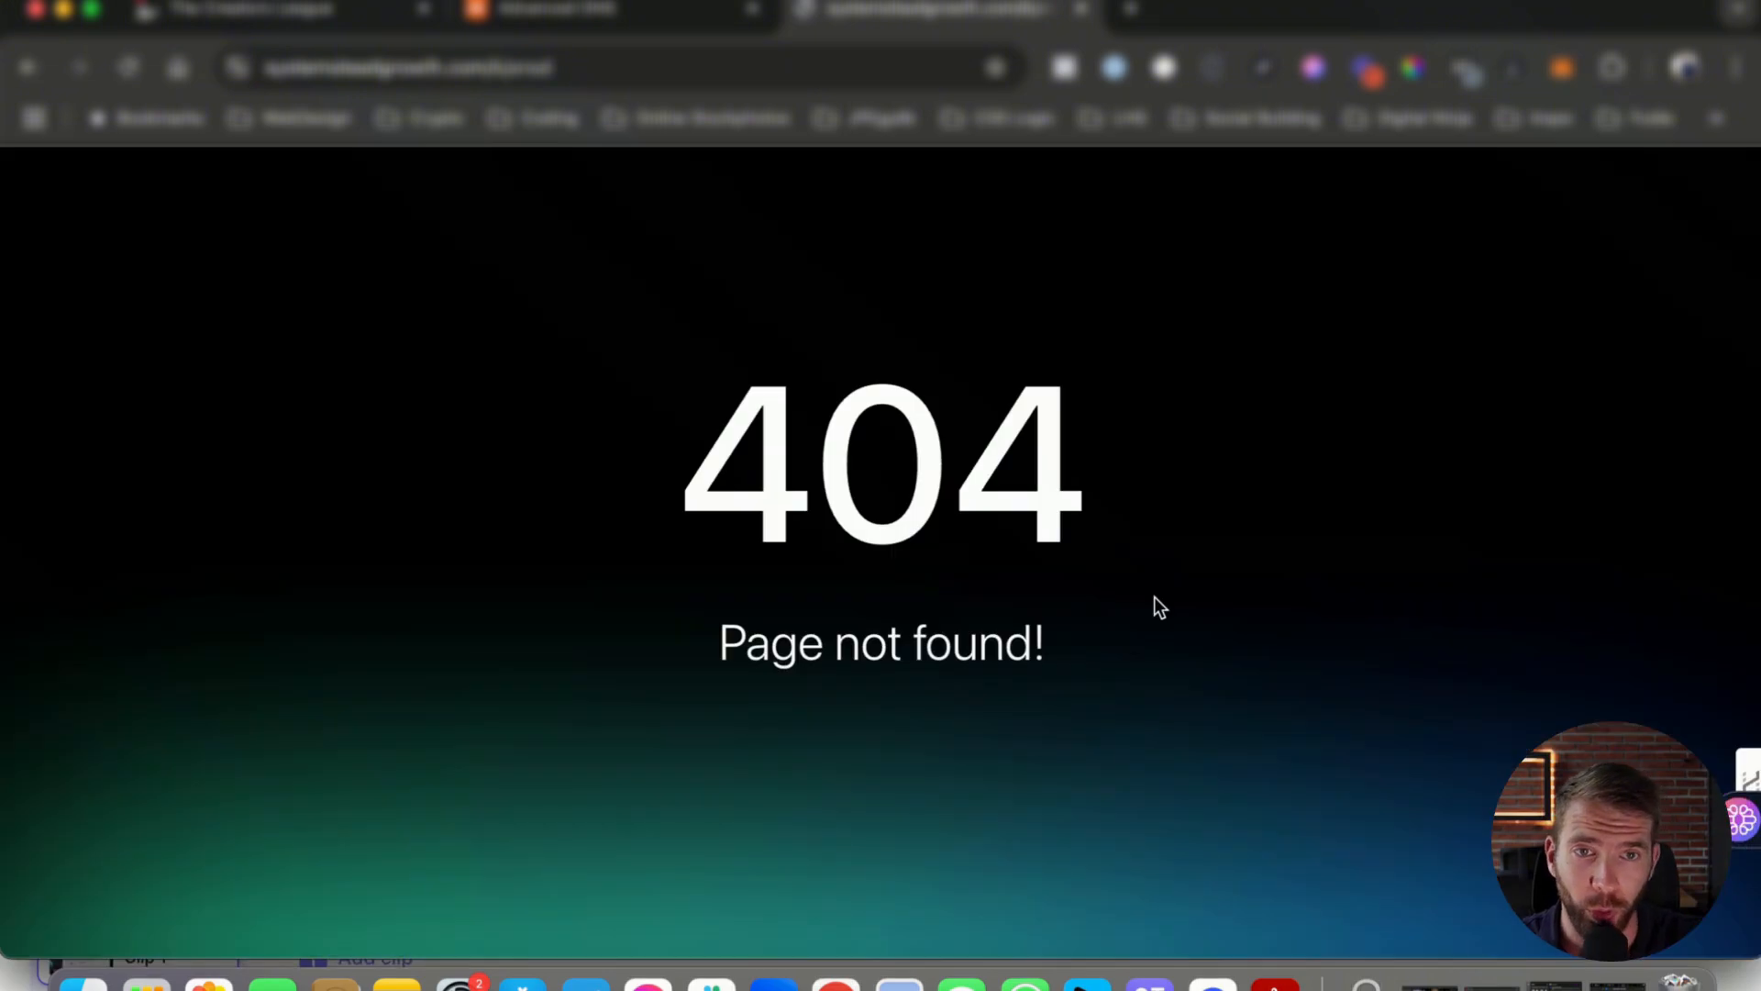
Copy the path text saas-sales, without the slash, from the SaaS Sales funnel's settings.
click(229, 21)
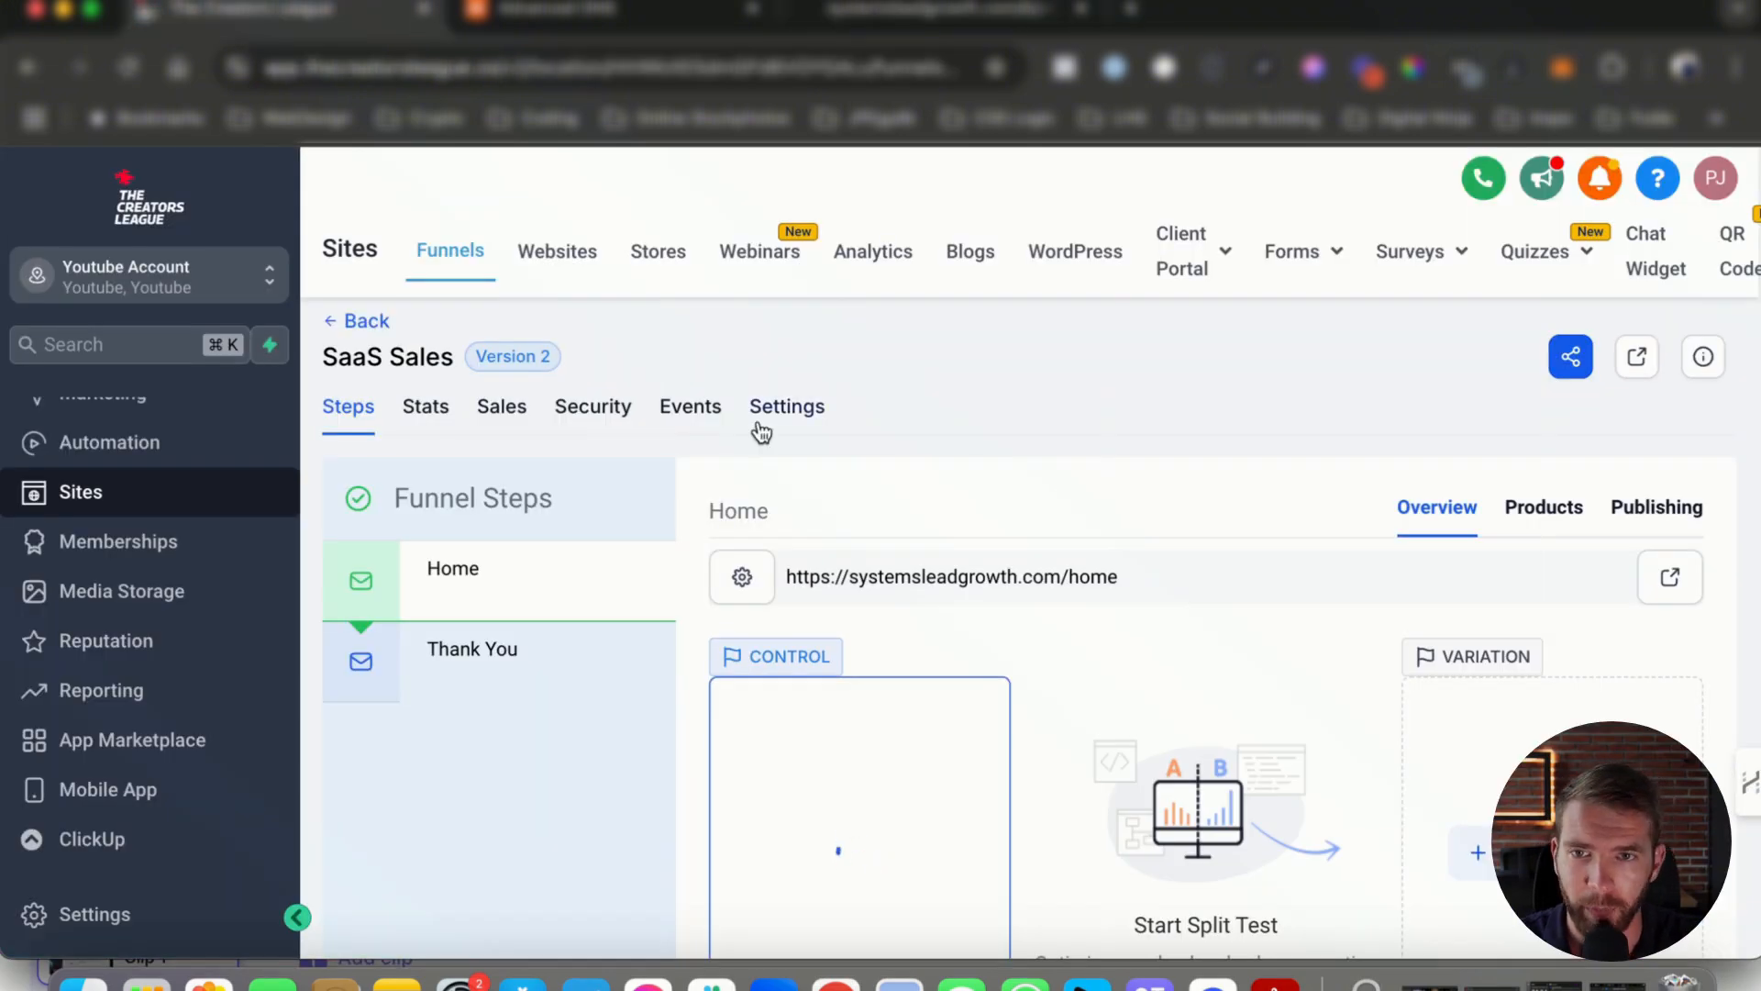
click(783, 408)
click(546, 743)
drag(546, 745, 407, 747)
key(super+c)
Replace the made-up path in the live site's address with the copied saas-sales and load the page.
click(936, 10)
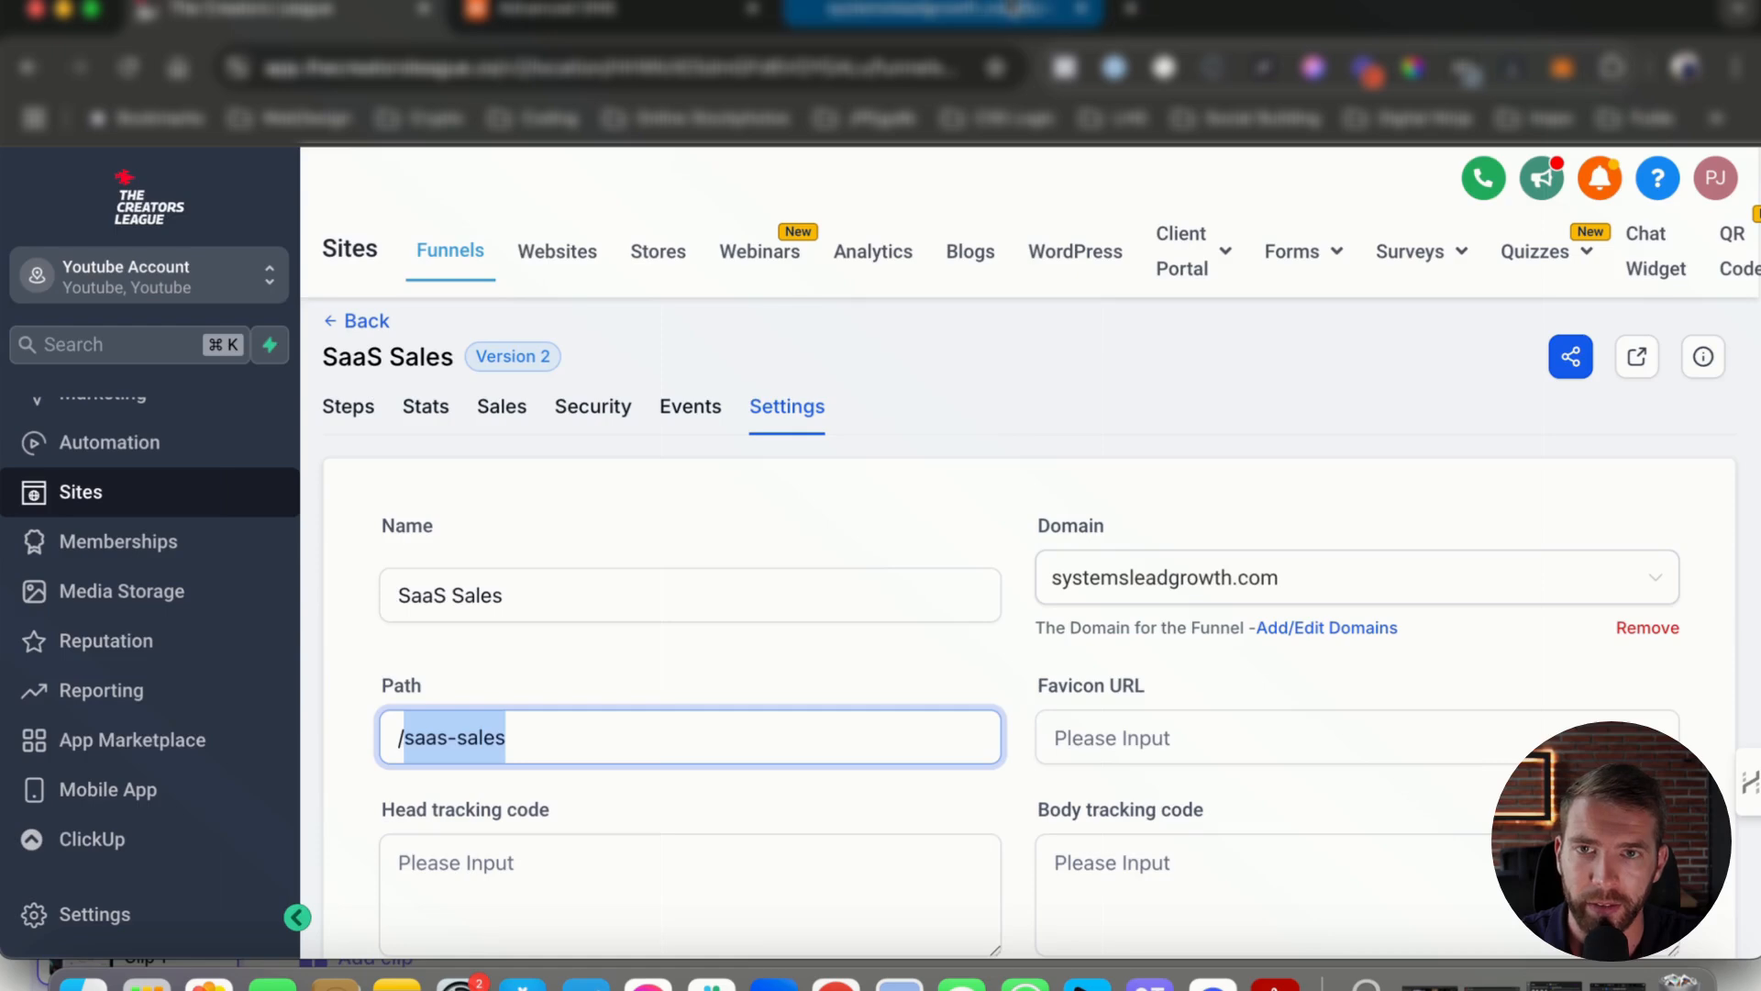
click(728, 69)
key(BackSpace)
key(BackSpace)
key(BackSpace)
key(BackSpace)
key(BackSpace)
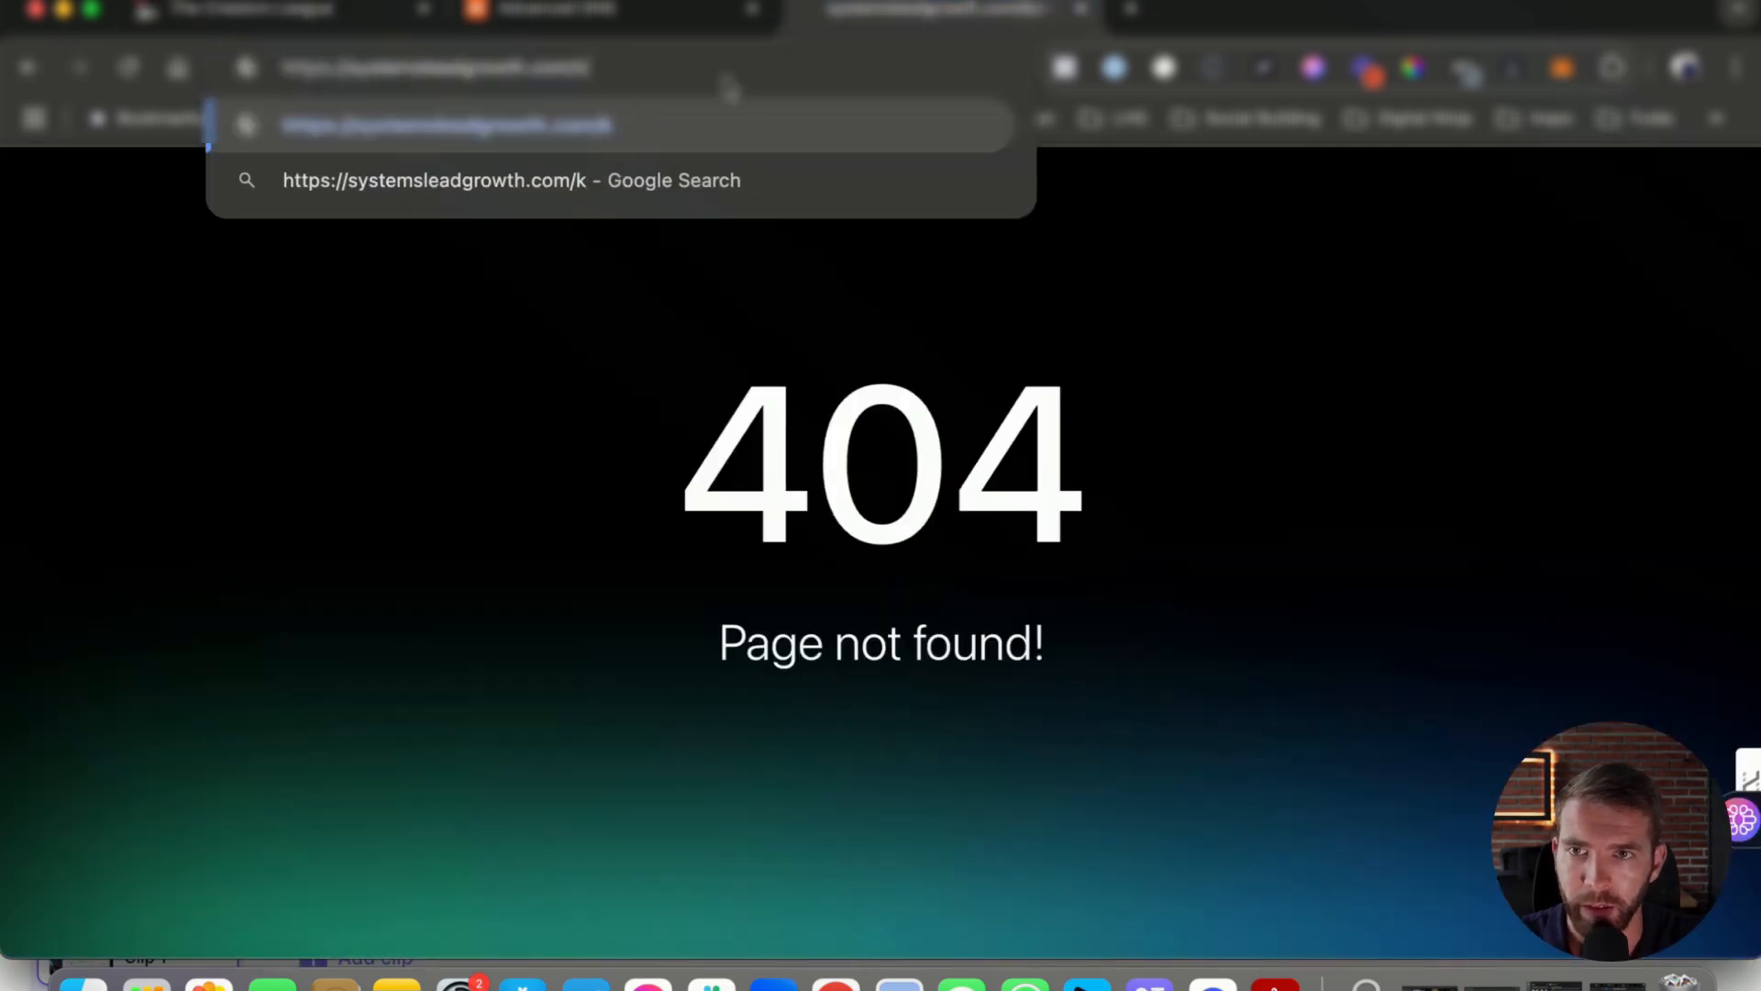
key(super+v)
key(Return)
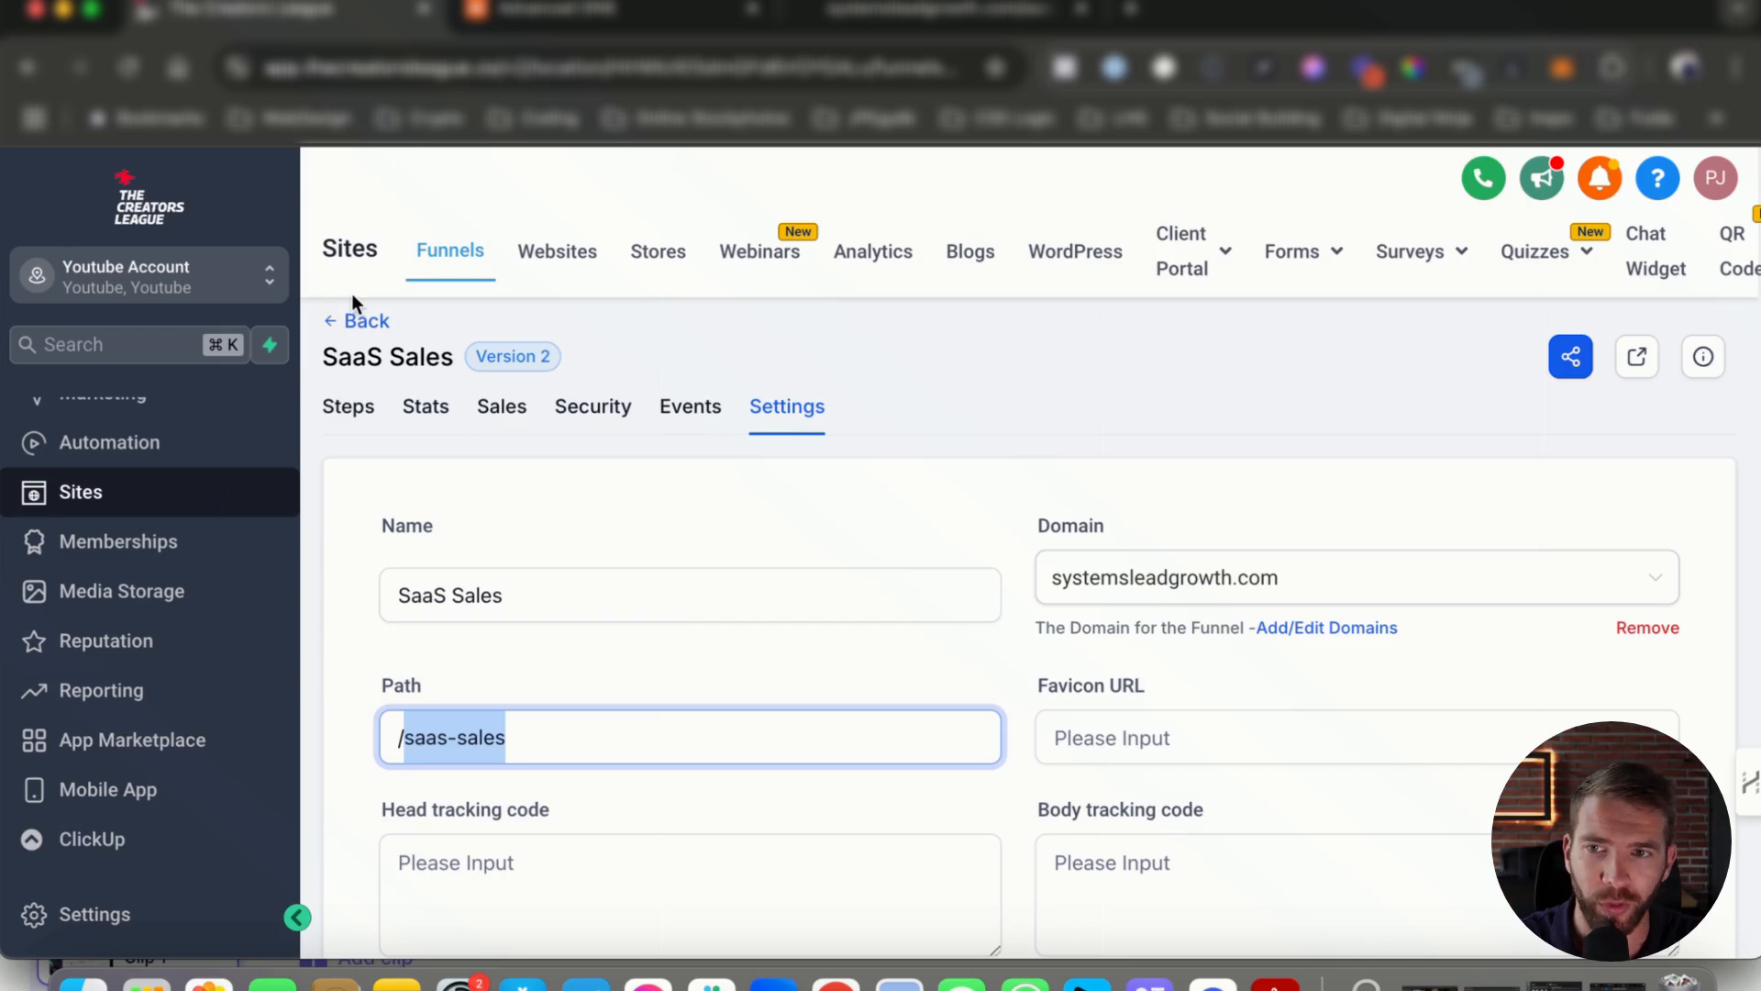
Go back to the funnels list, open the SaaS Sales funnel's Home step, and copy the path home from its address.
click(354, 321)
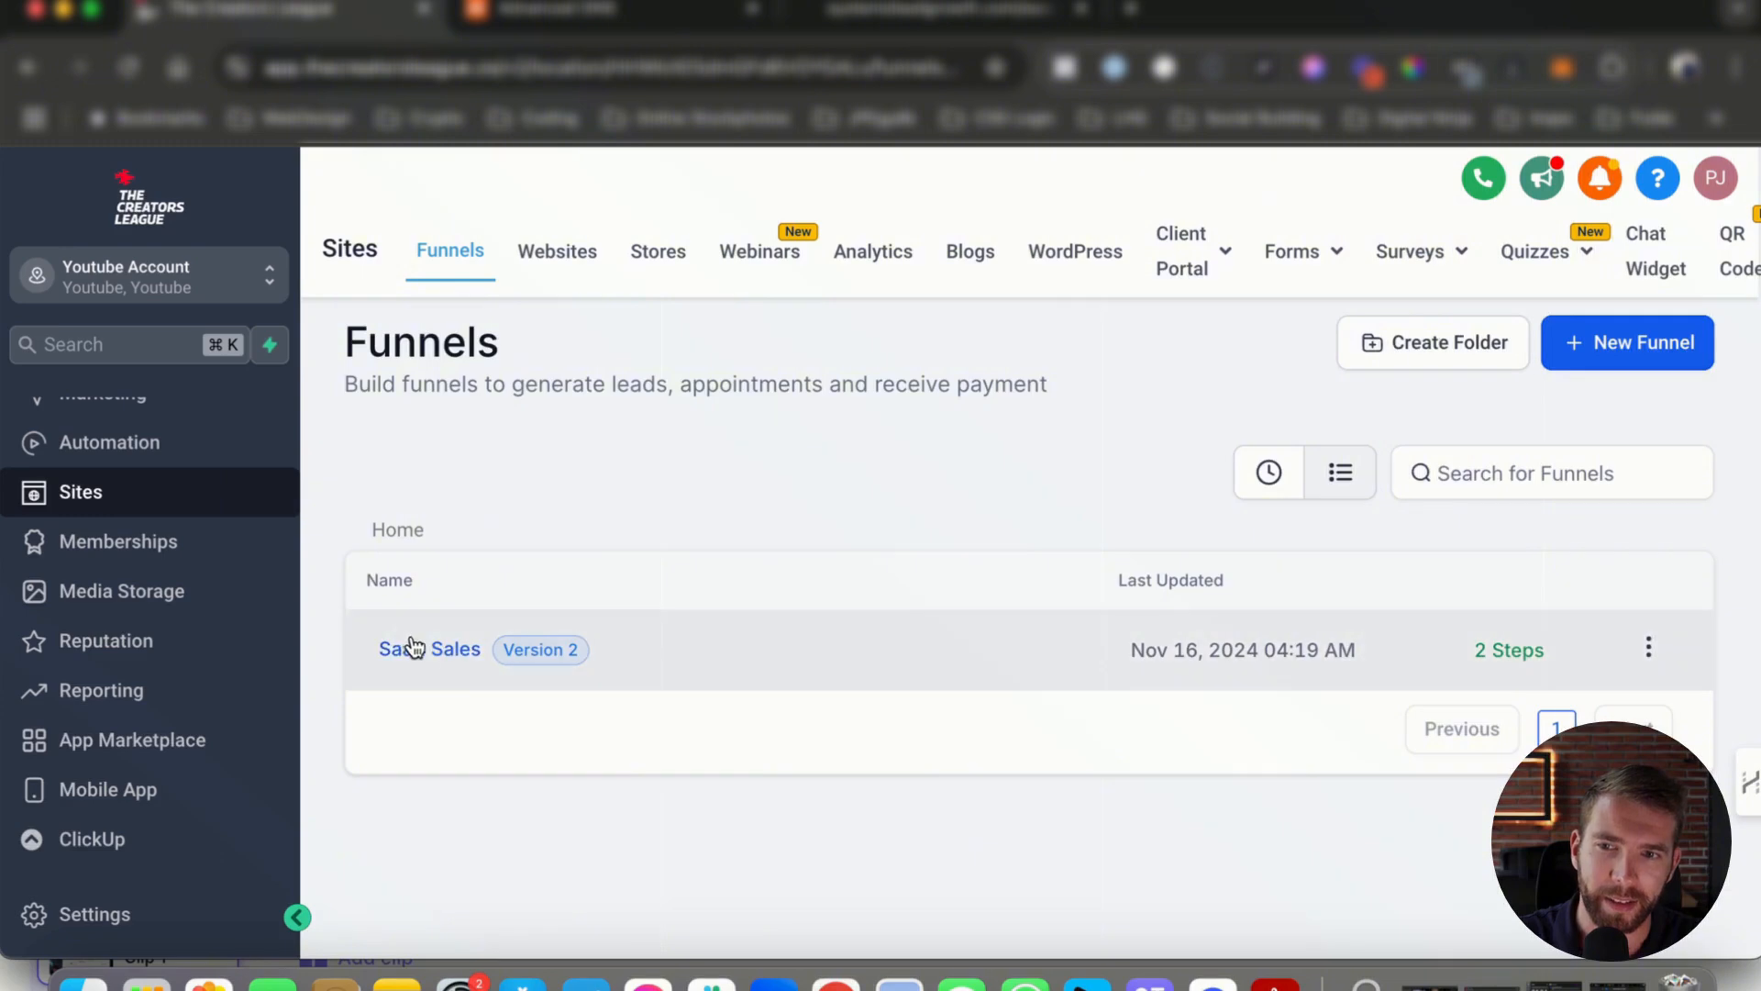
click(412, 648)
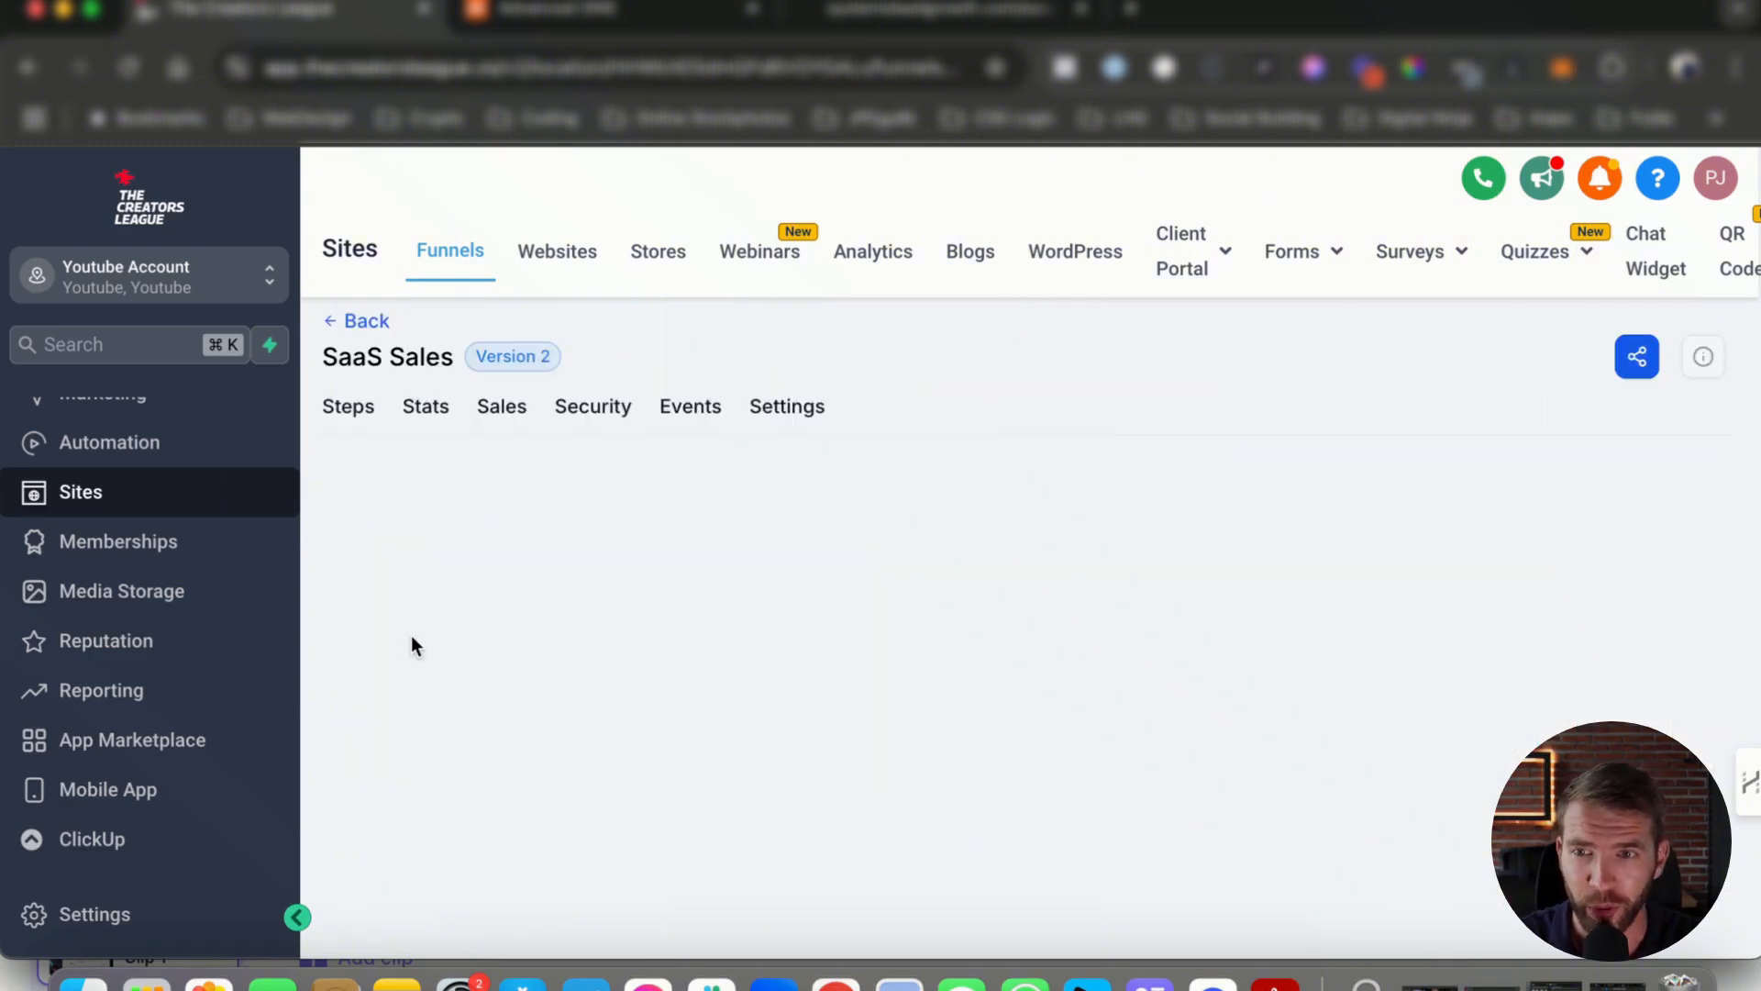
click(464, 578)
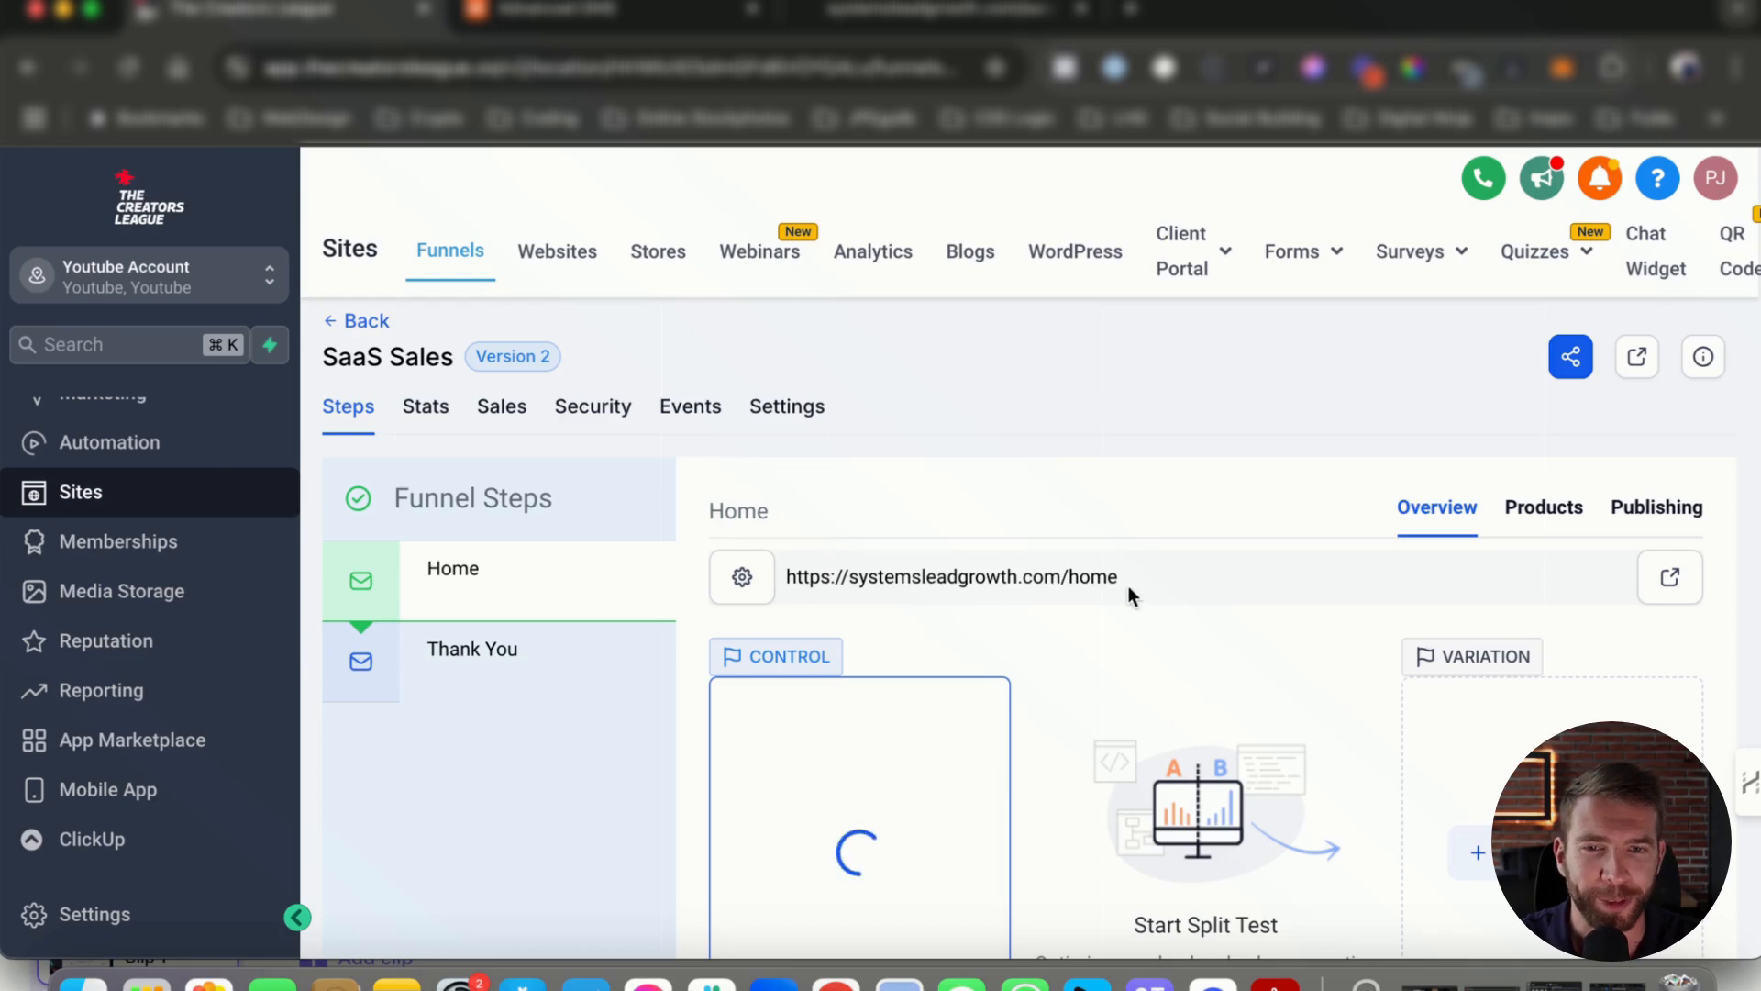
drag(1119, 578, 1068, 580)
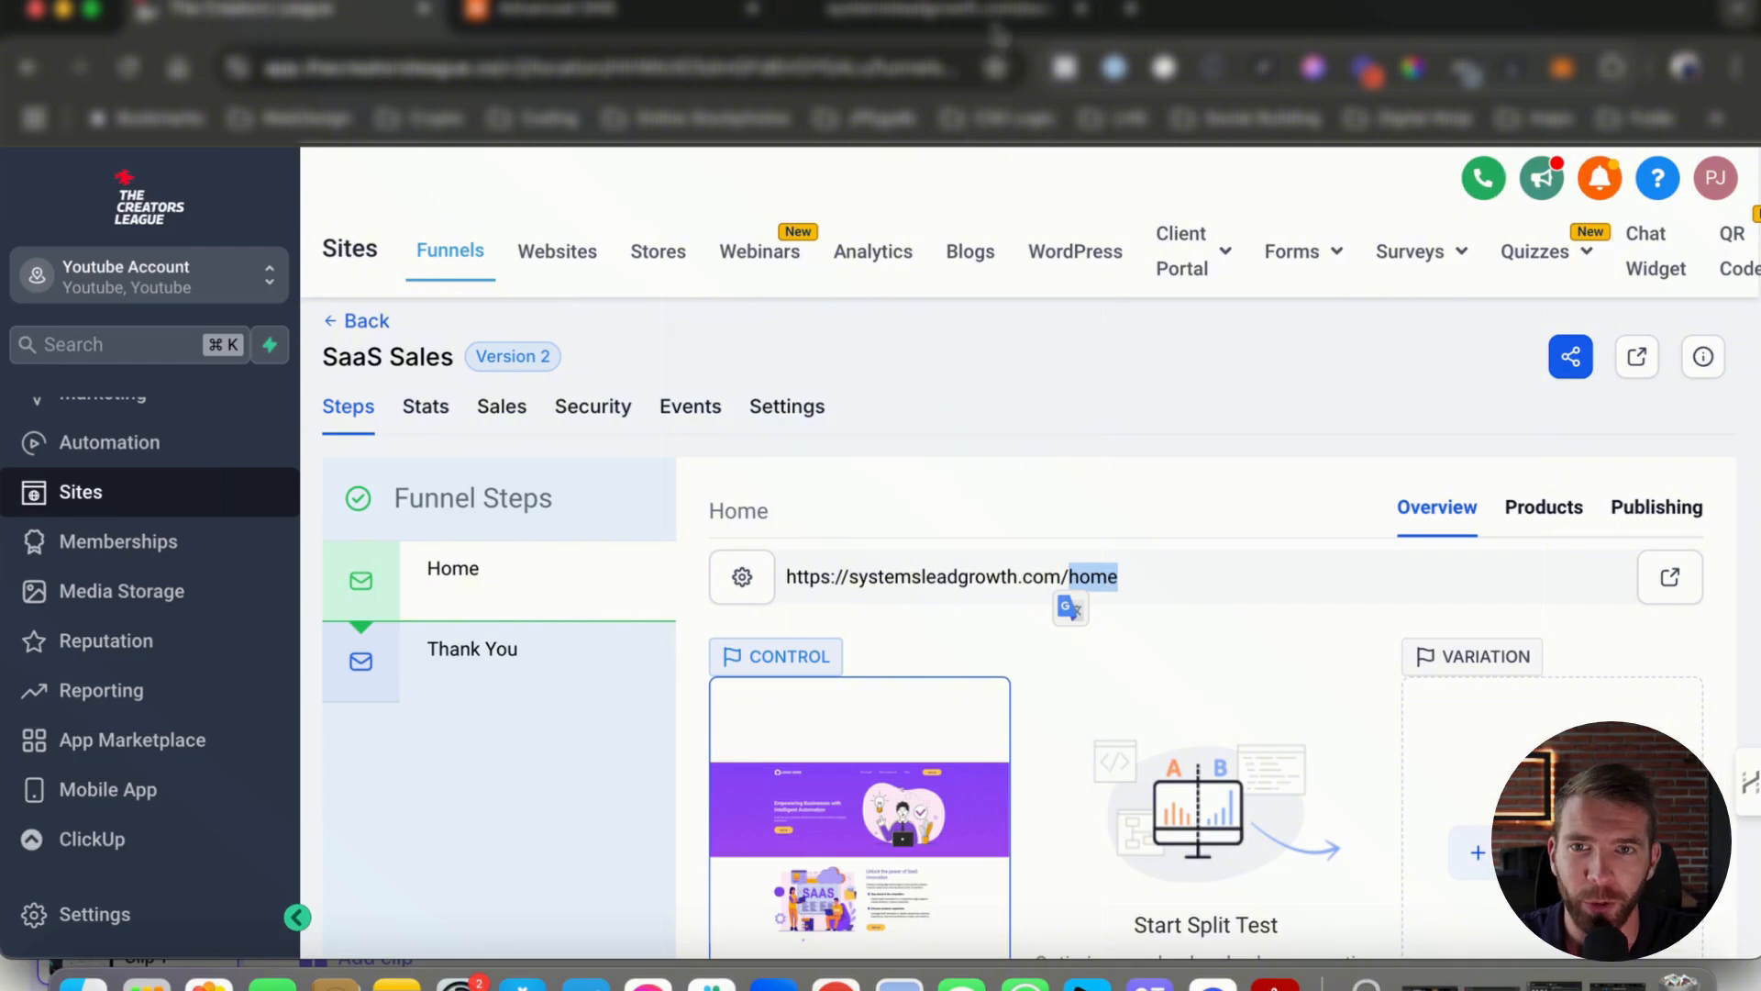
Replace saas-sales with home in the live site's address and load systemsleadgrowth.com/home.
click(1009, 23)
click(600, 71)
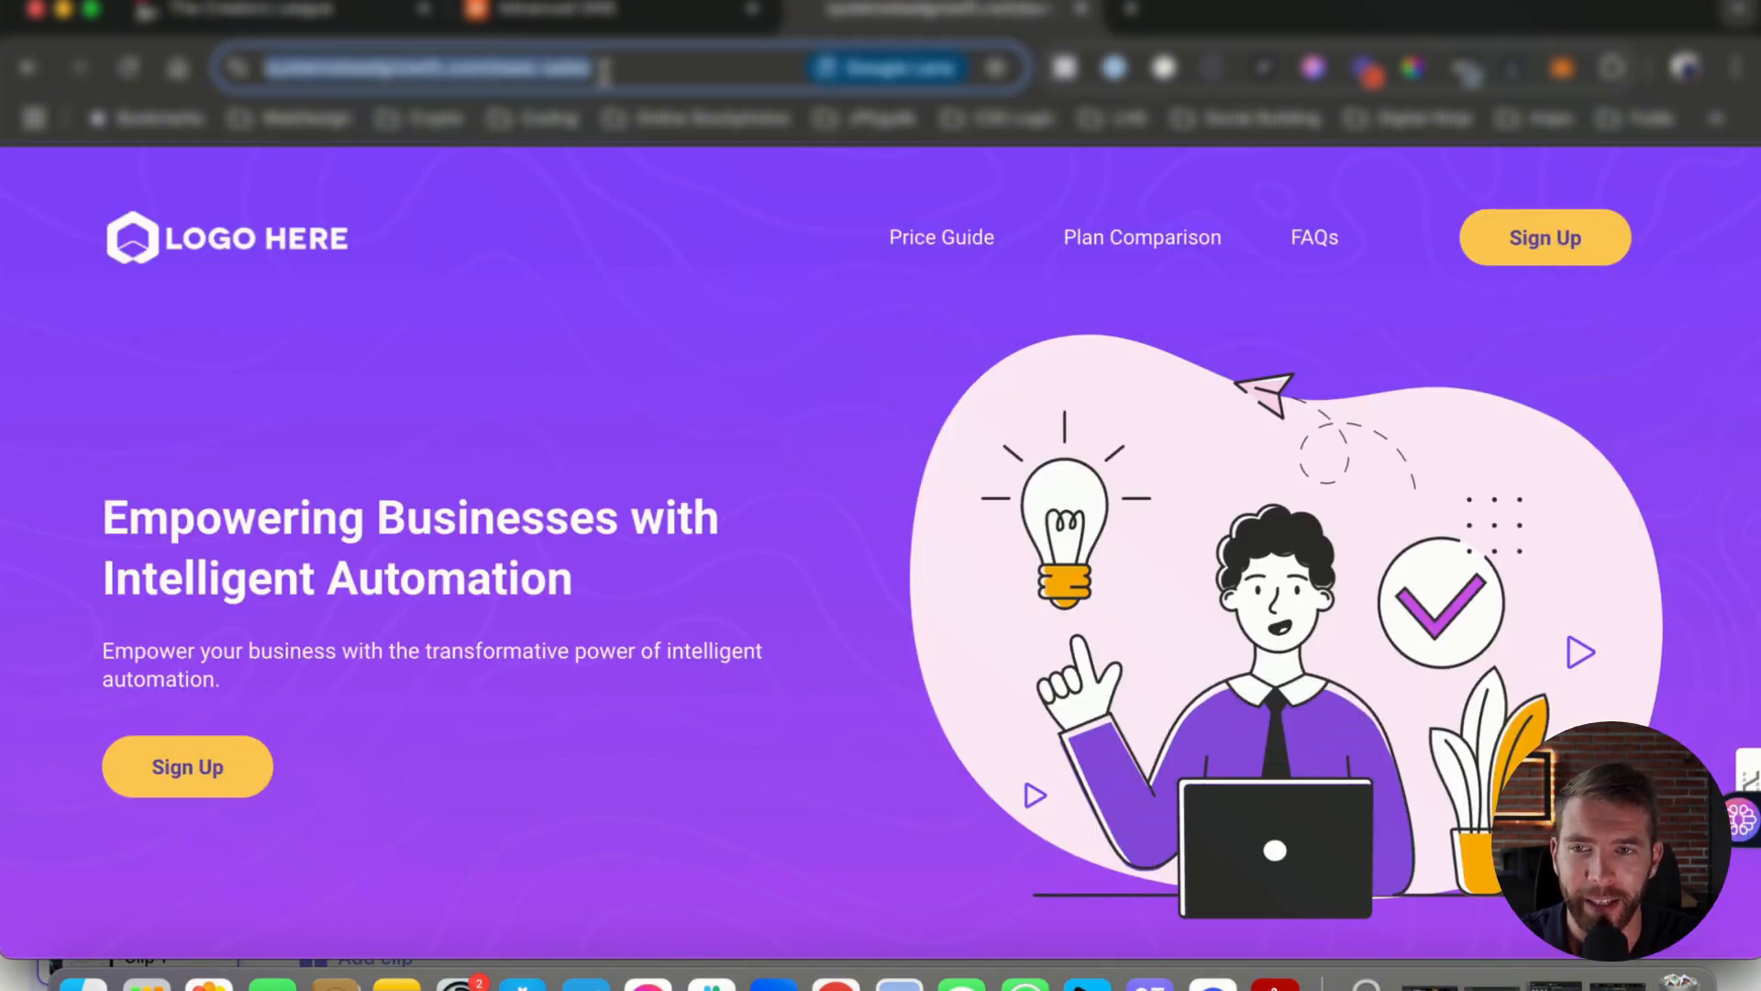
click(601, 72)
key(BackSpace)
key(BackSpace)
key(BackSpace)
key(BackSpace)
key(BackSpace)
key(BackSpace)
key(BackSpace)
key(BackSpace)
key(BackSpace)
key(BackSpace)
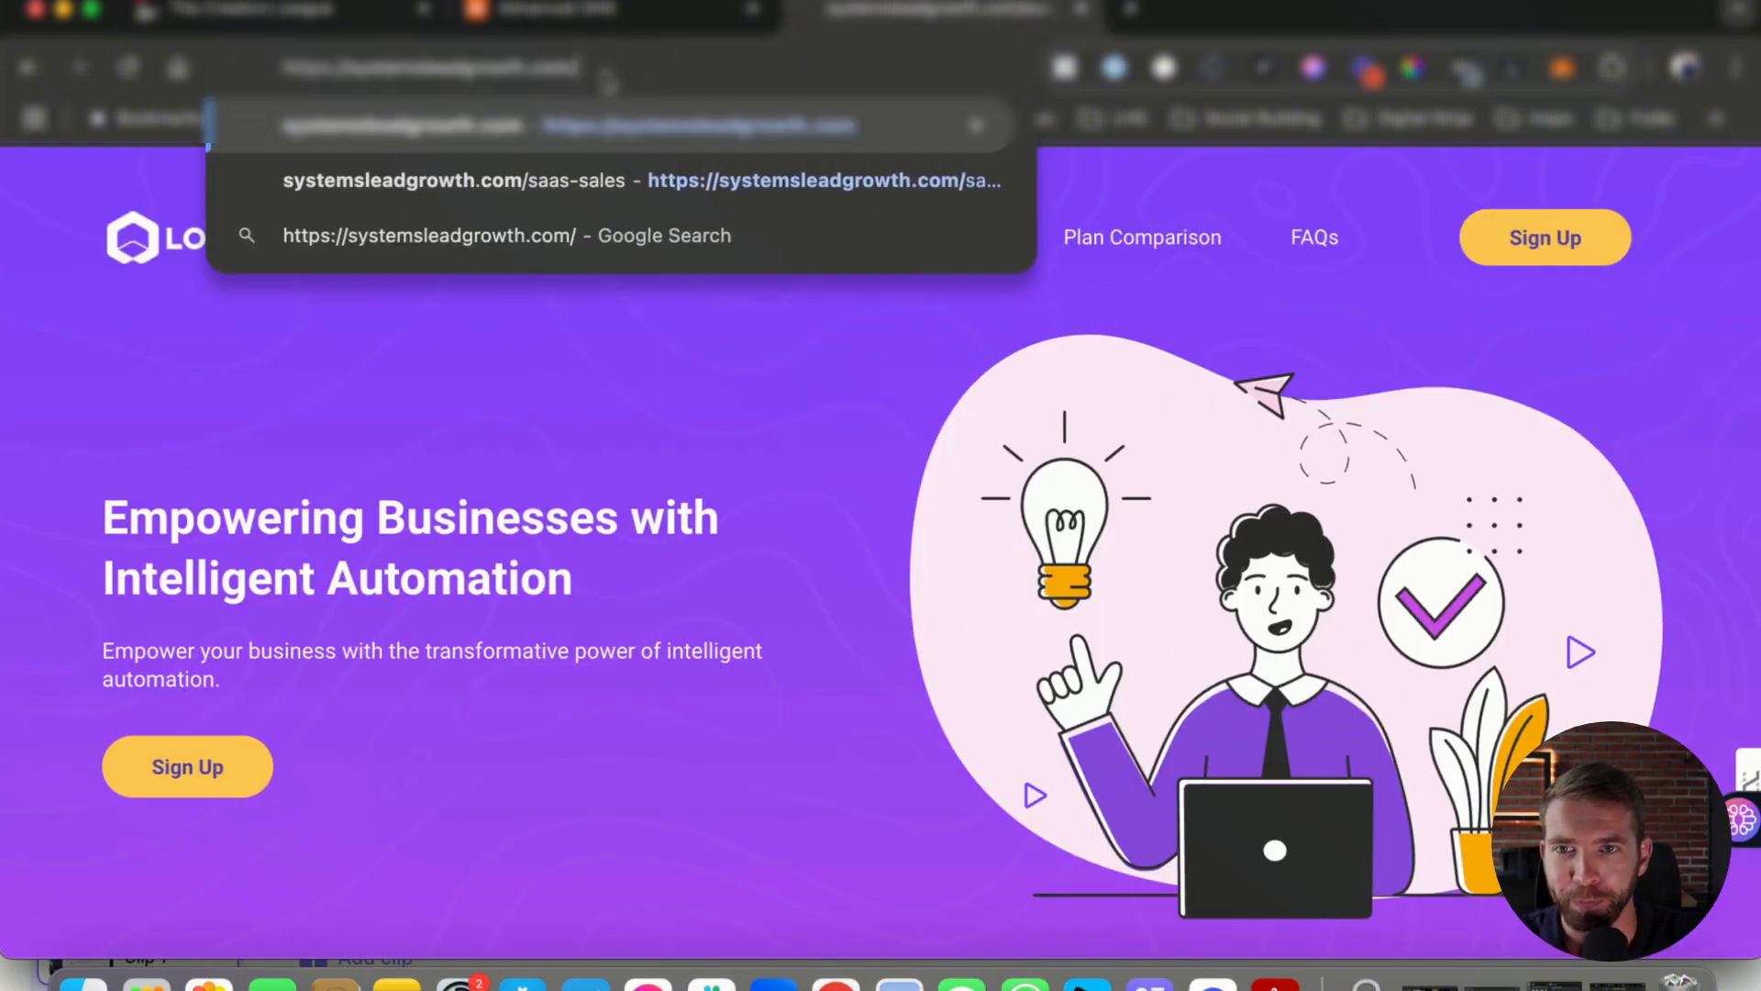
key(Return)
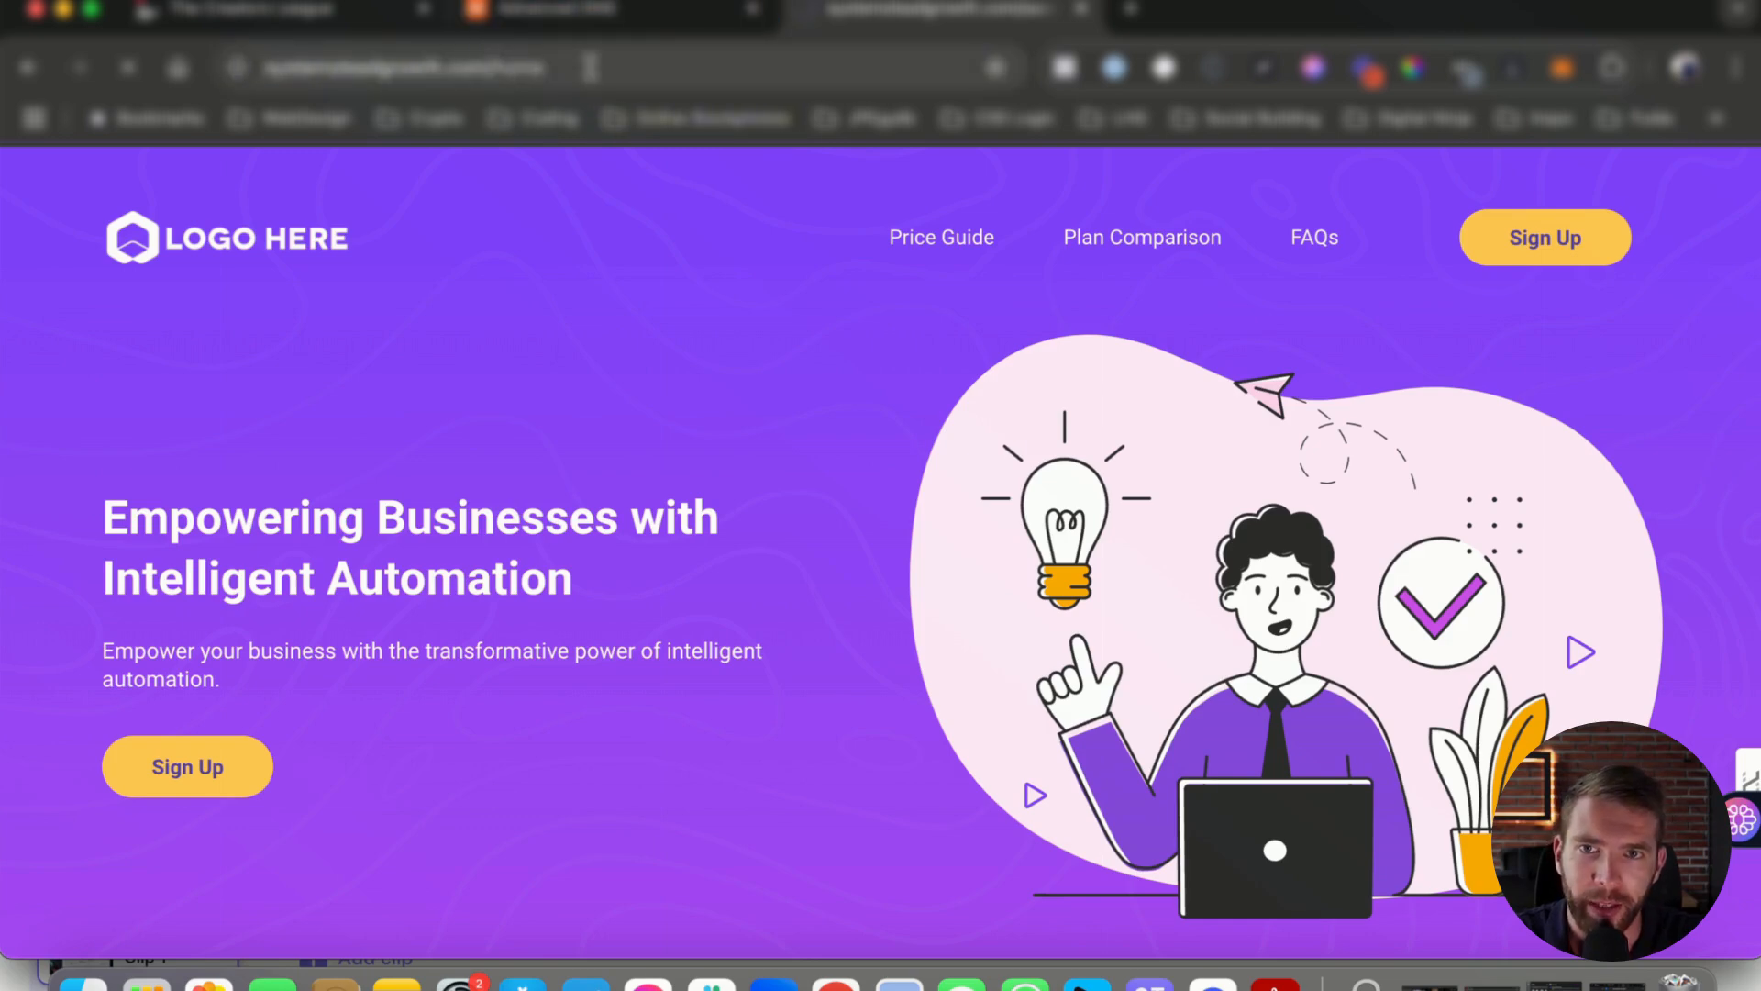
Check the path in the Home page's own details in the funnel, then cancel without changing it.
key(super+1)
scroll(1071, 683, down, 3)
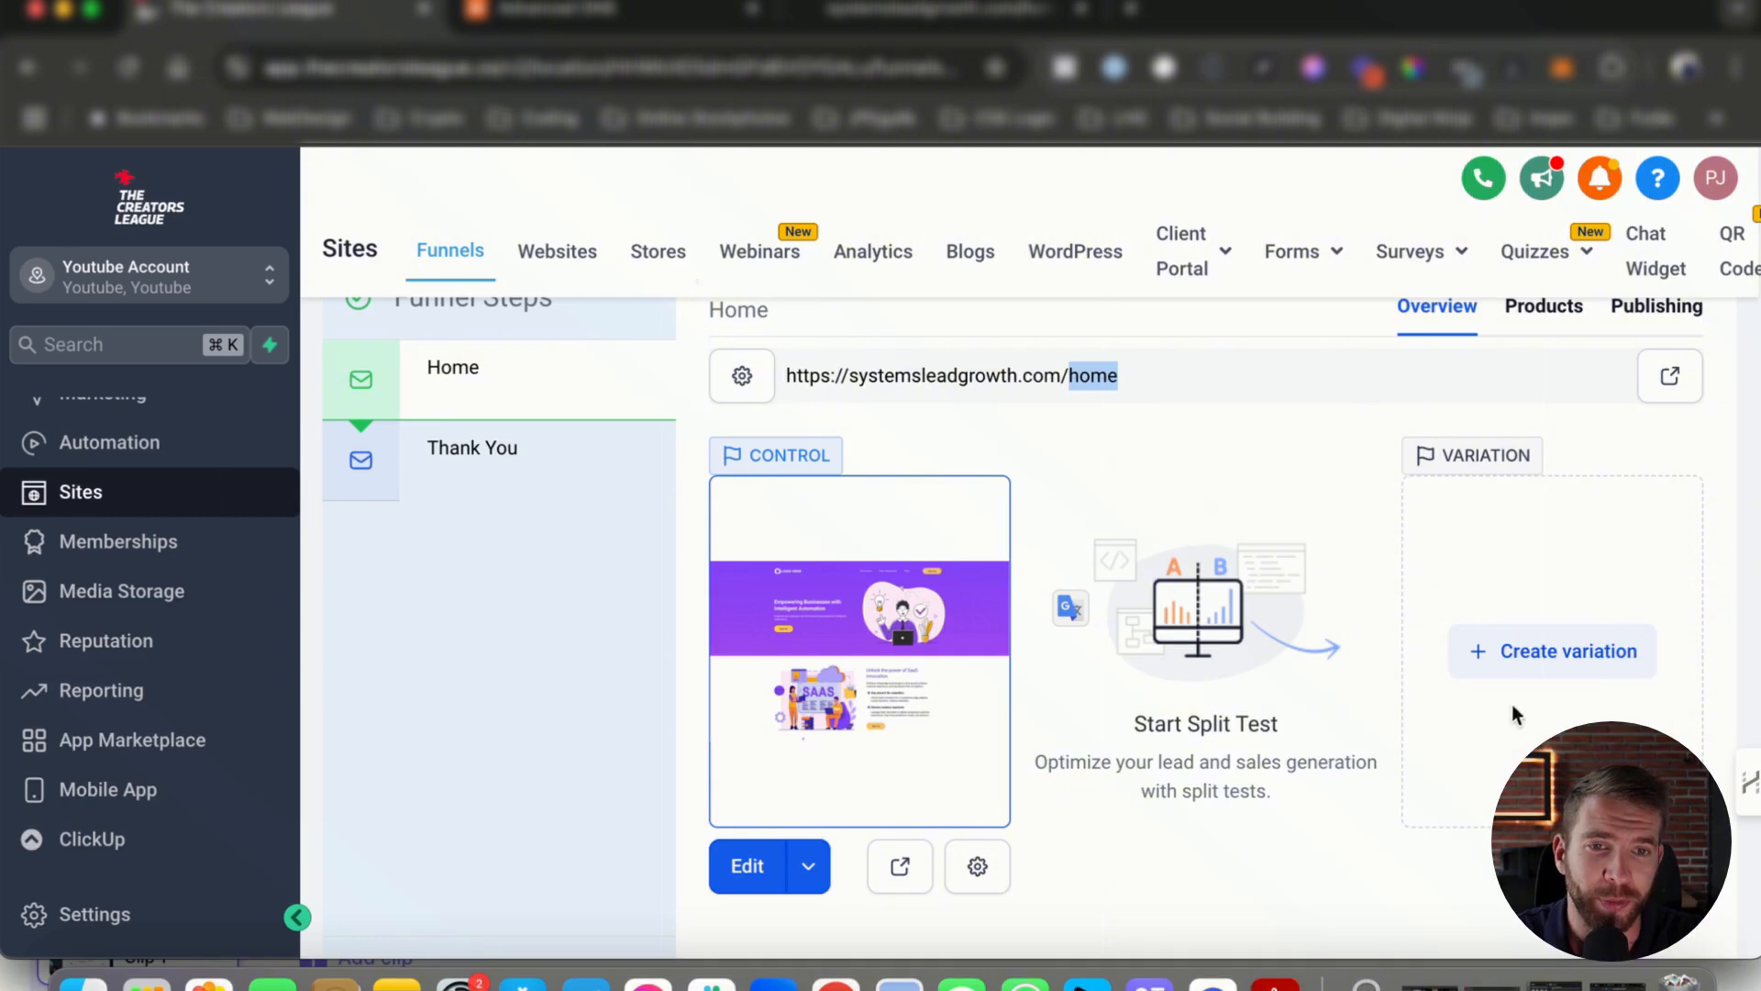
click(975, 867)
click(751, 688)
drag(751, 688, 590, 677)
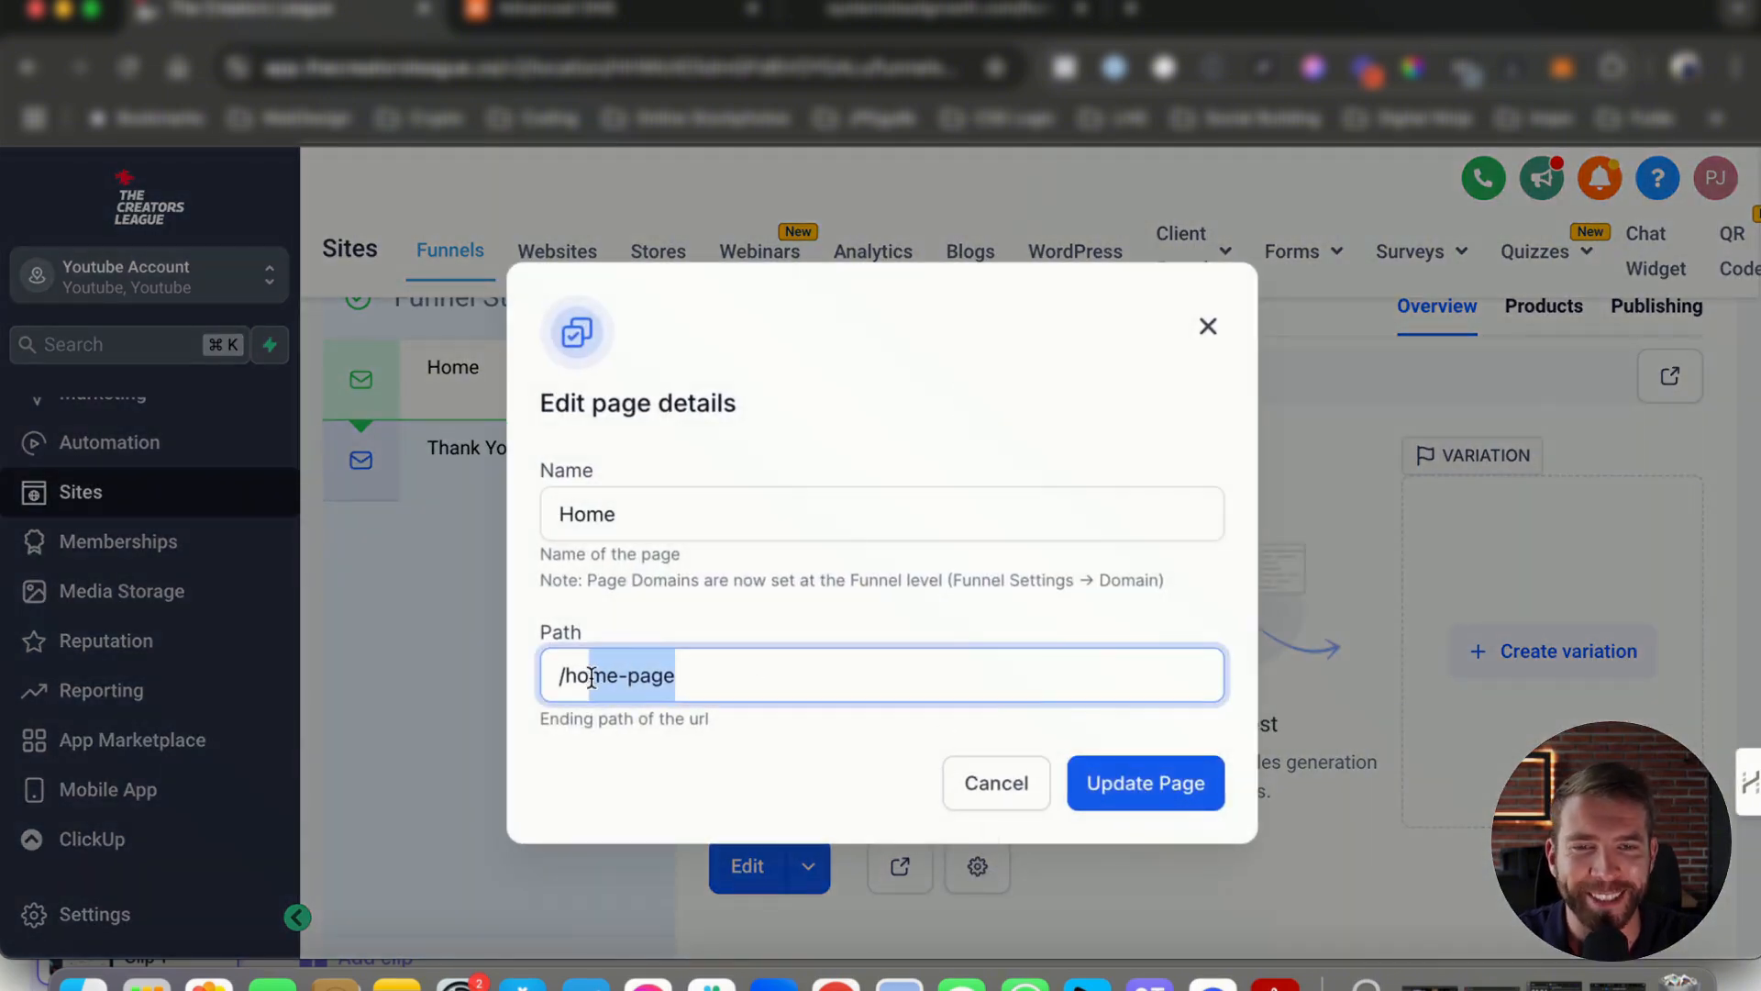
click(1013, 781)
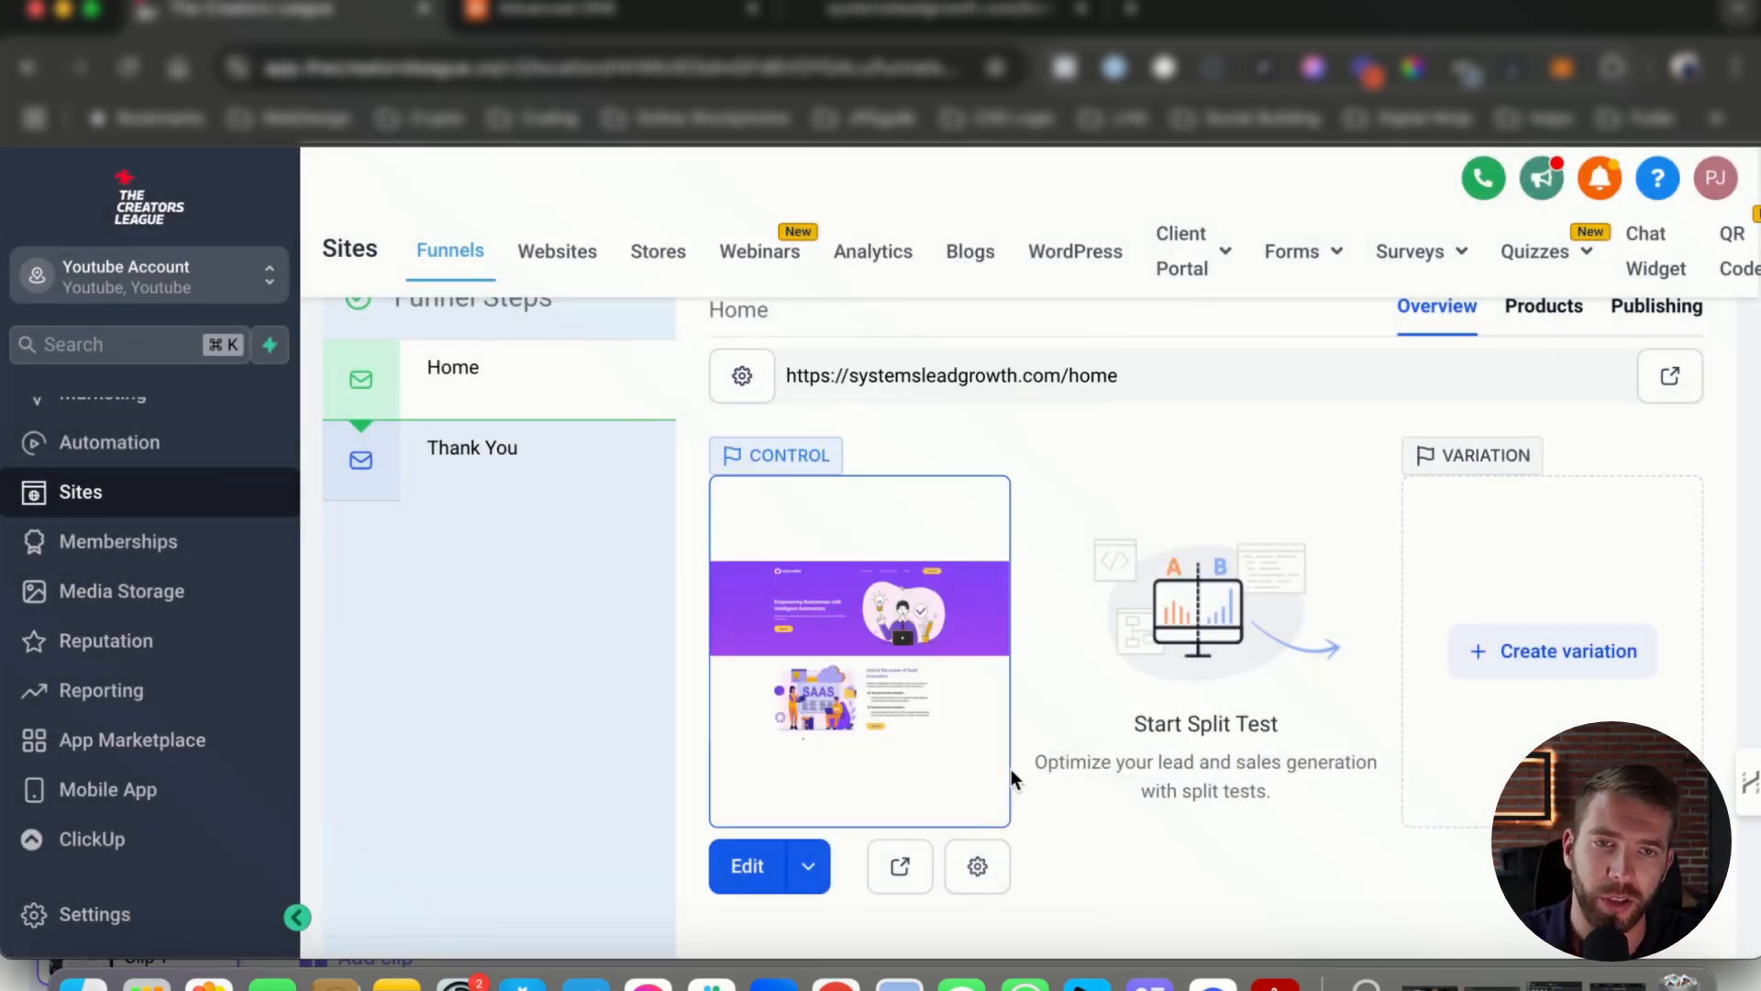
Highlight the home path in the Home step's address to compare it with the page's own path.
scroll(657, 683, up, 3)
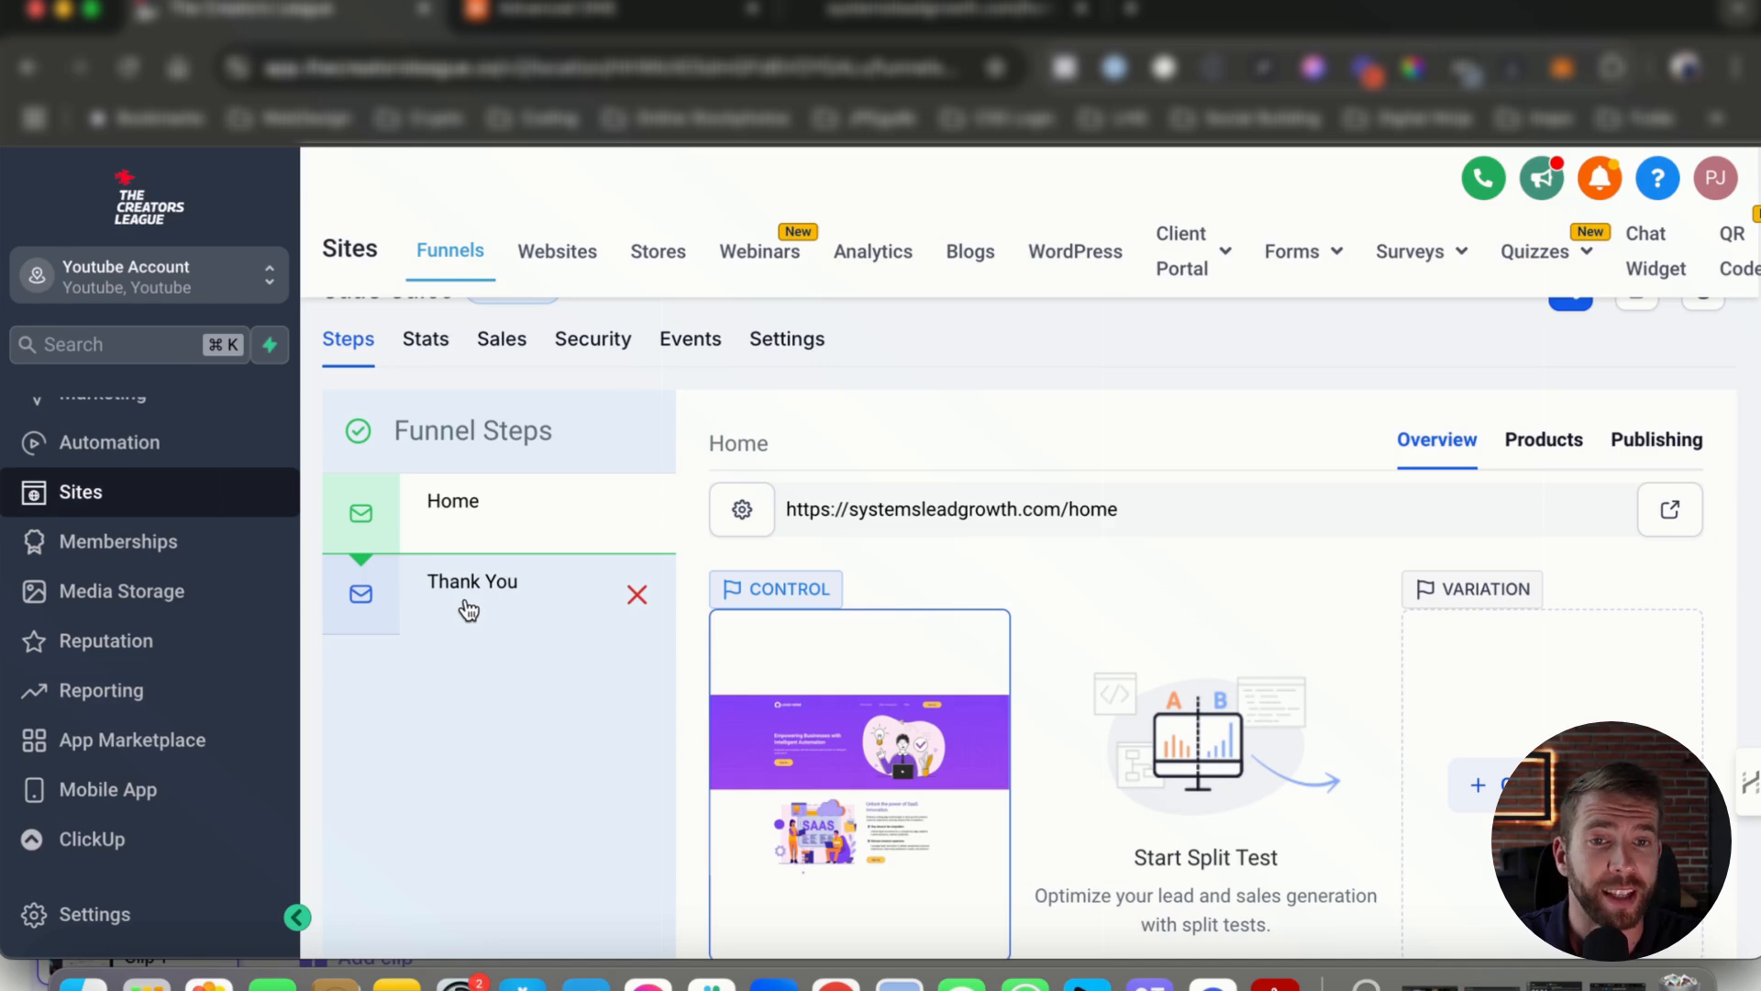
scroll(986, 615, down, 2)
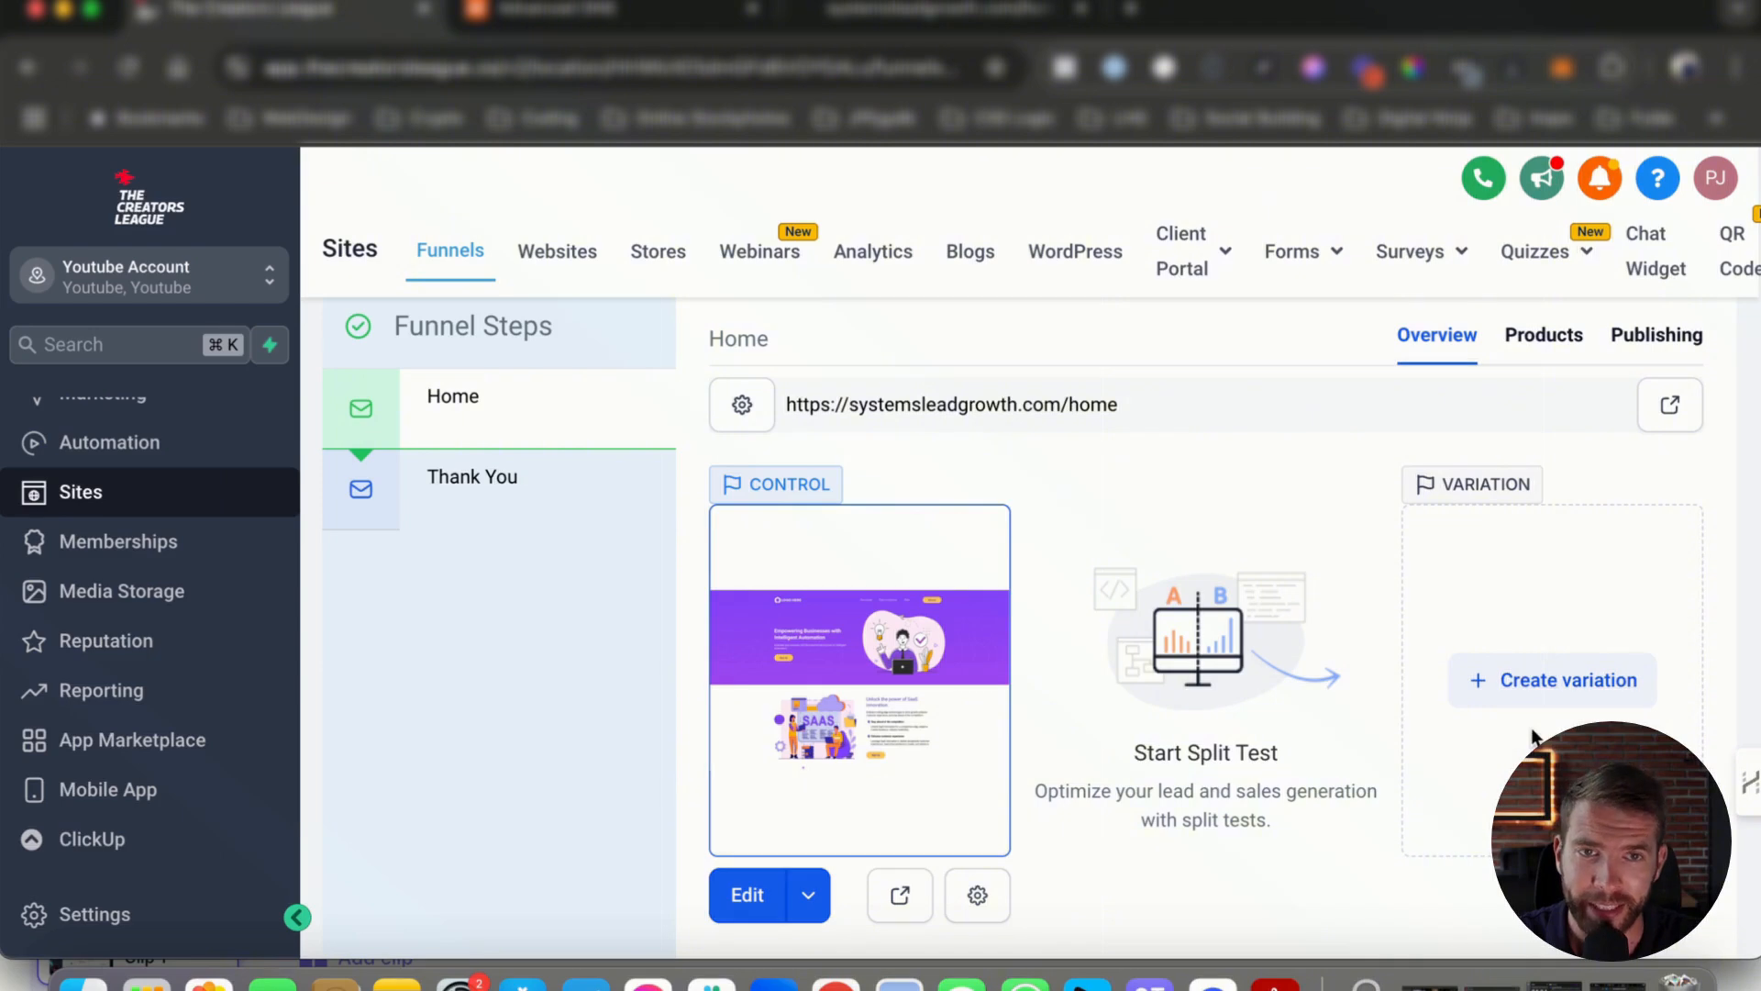
drag(1118, 404, 1073, 406)
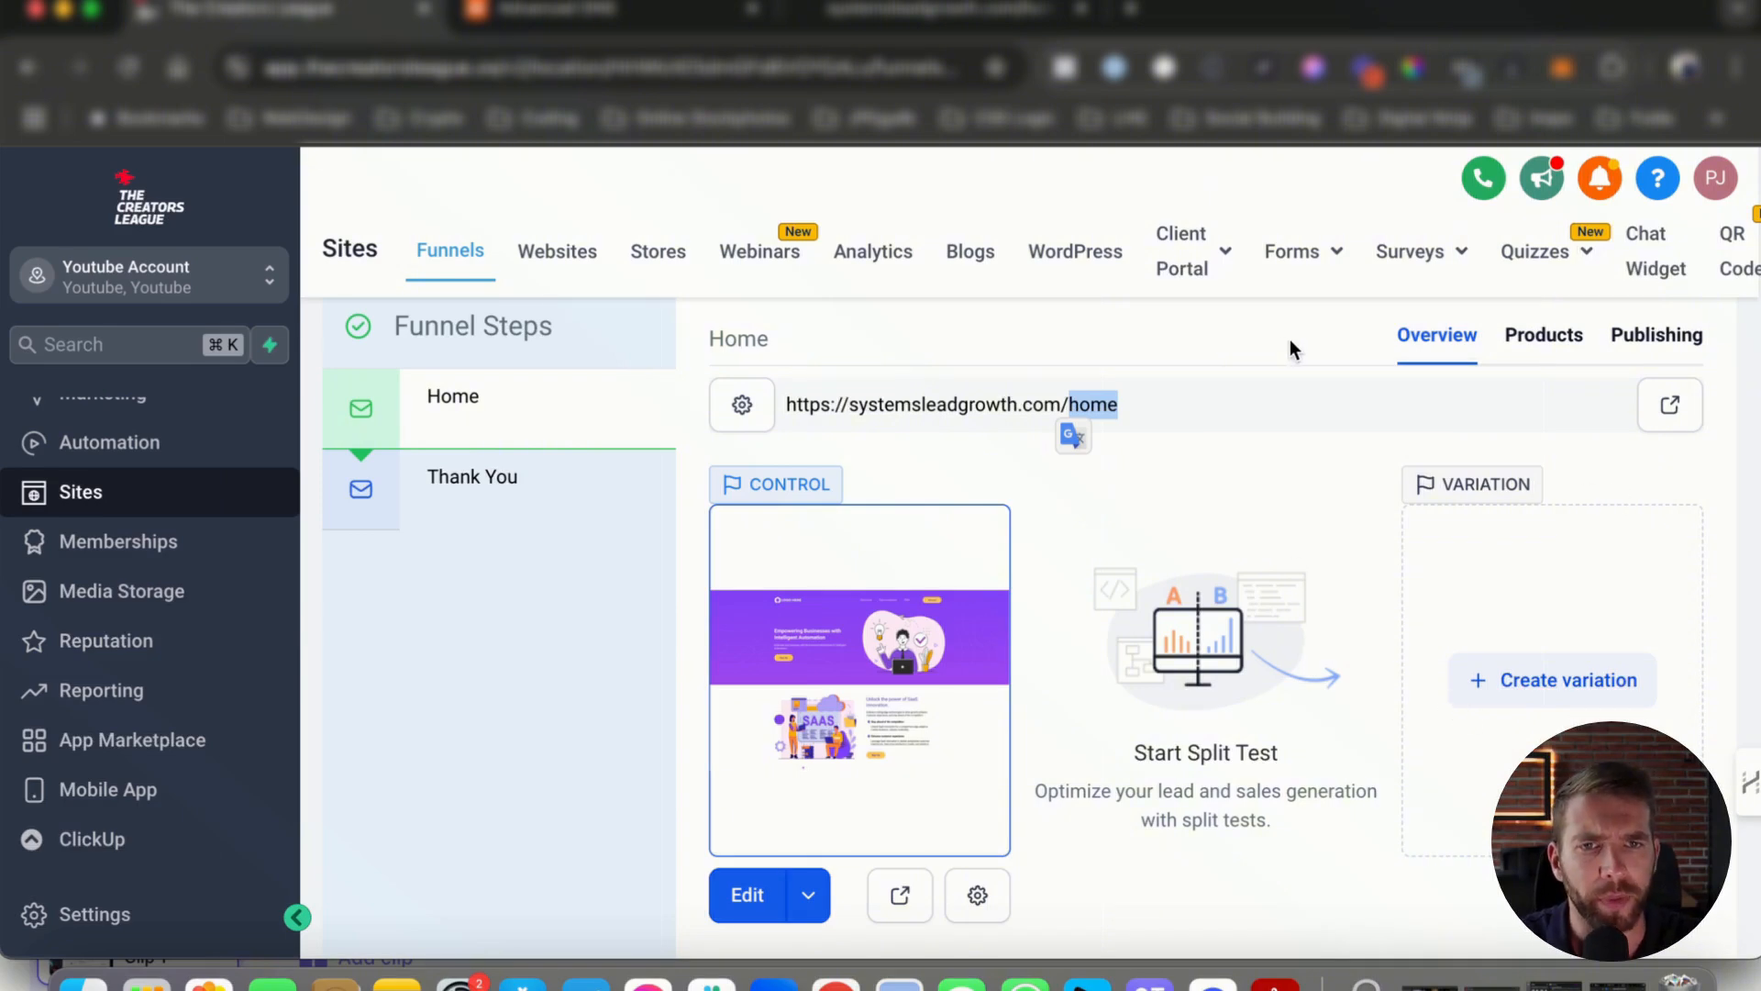
Open the funnel's Thank You step and copy the path thank-you from its address.
click(526, 502)
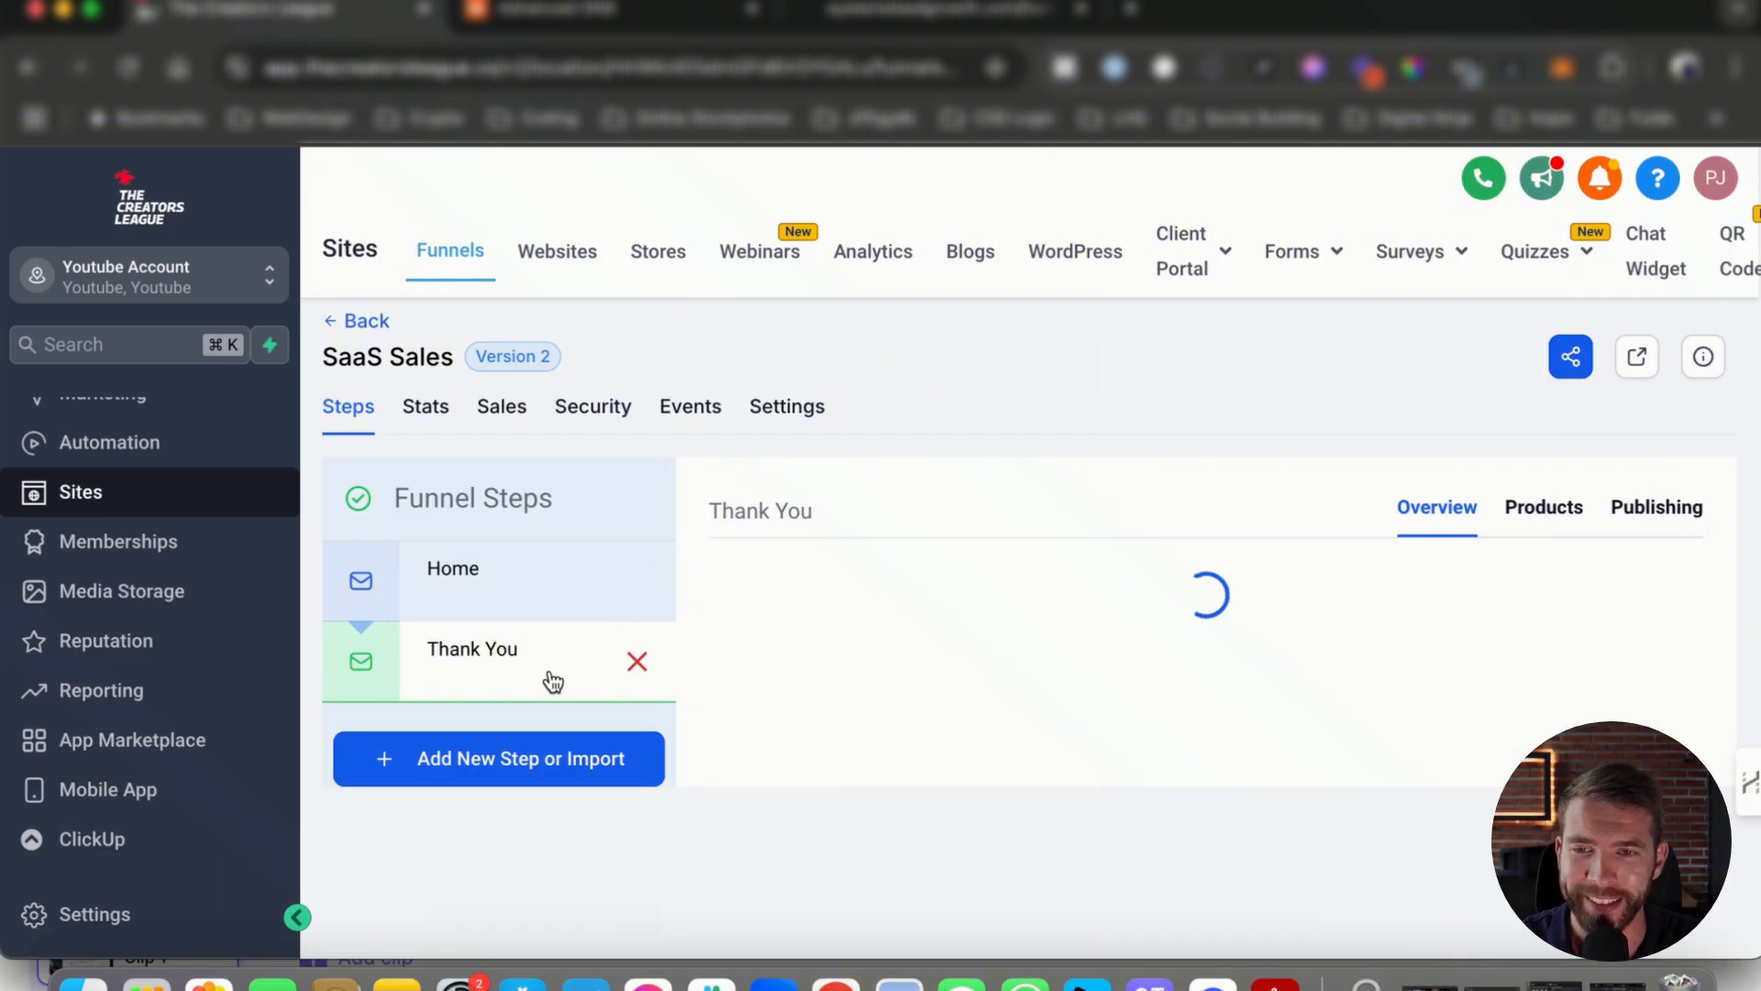
drag(1181, 573, 1068, 578)
key(super+c)
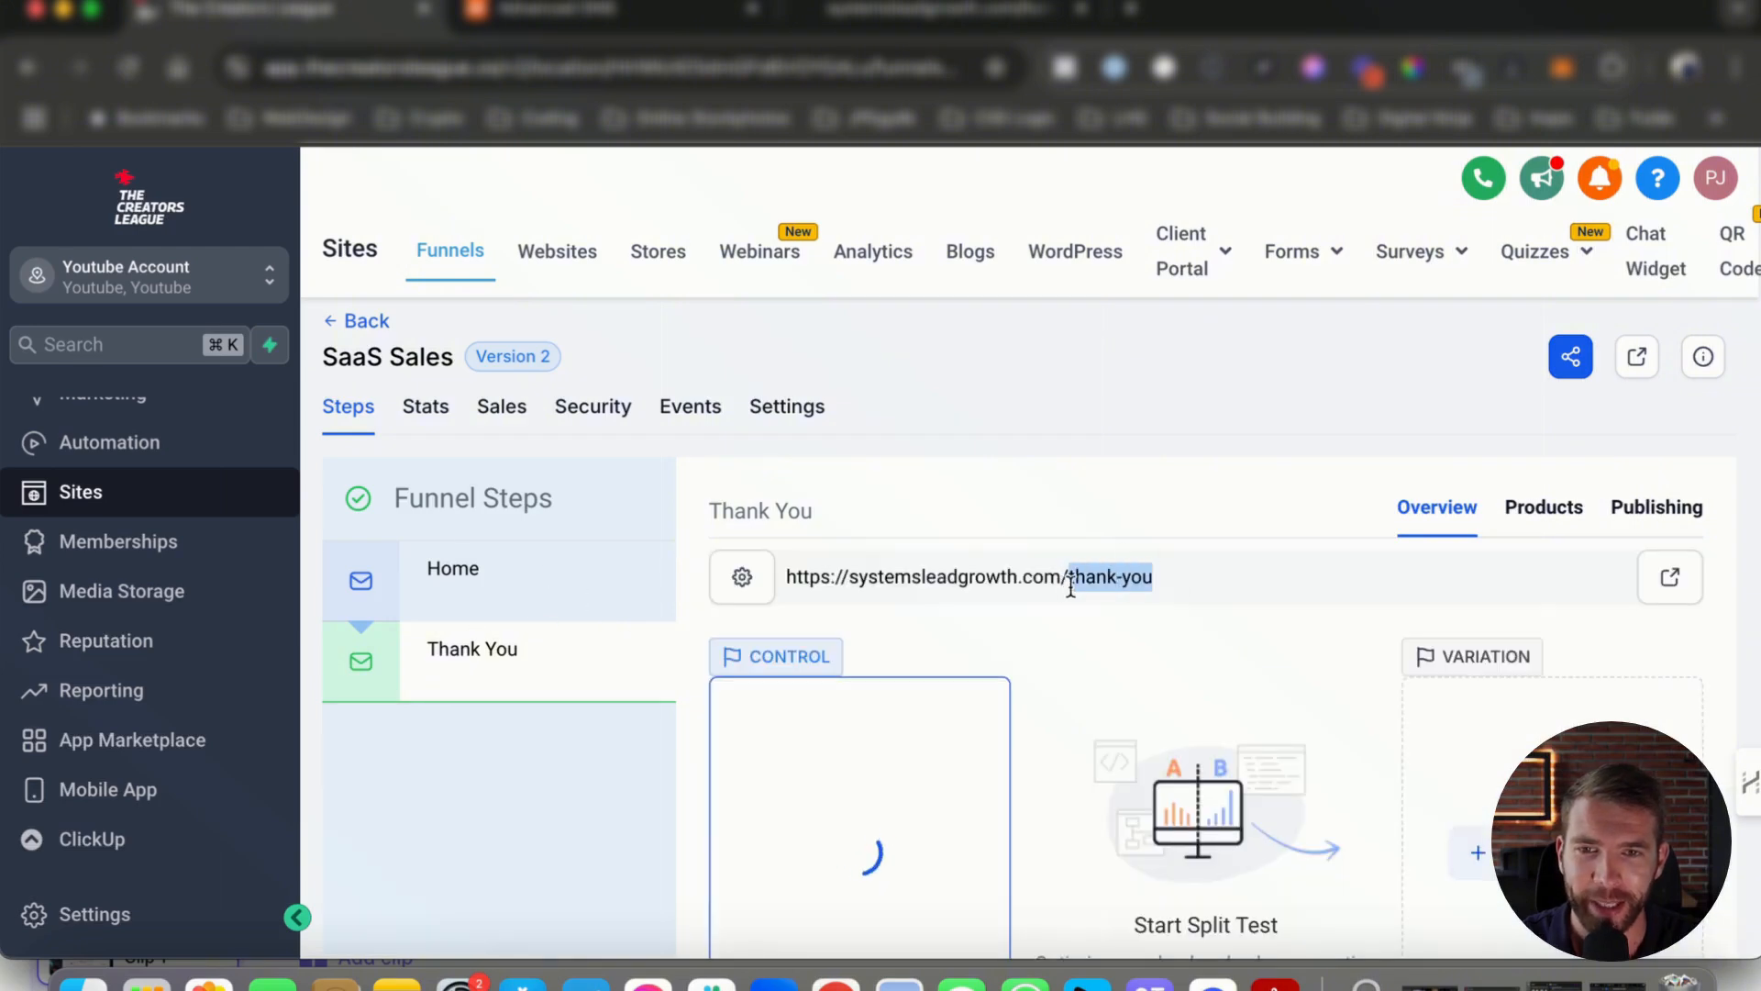
Replace home with the copied thank-you in the live site's address and load the page.
click(968, 22)
click(723, 69)
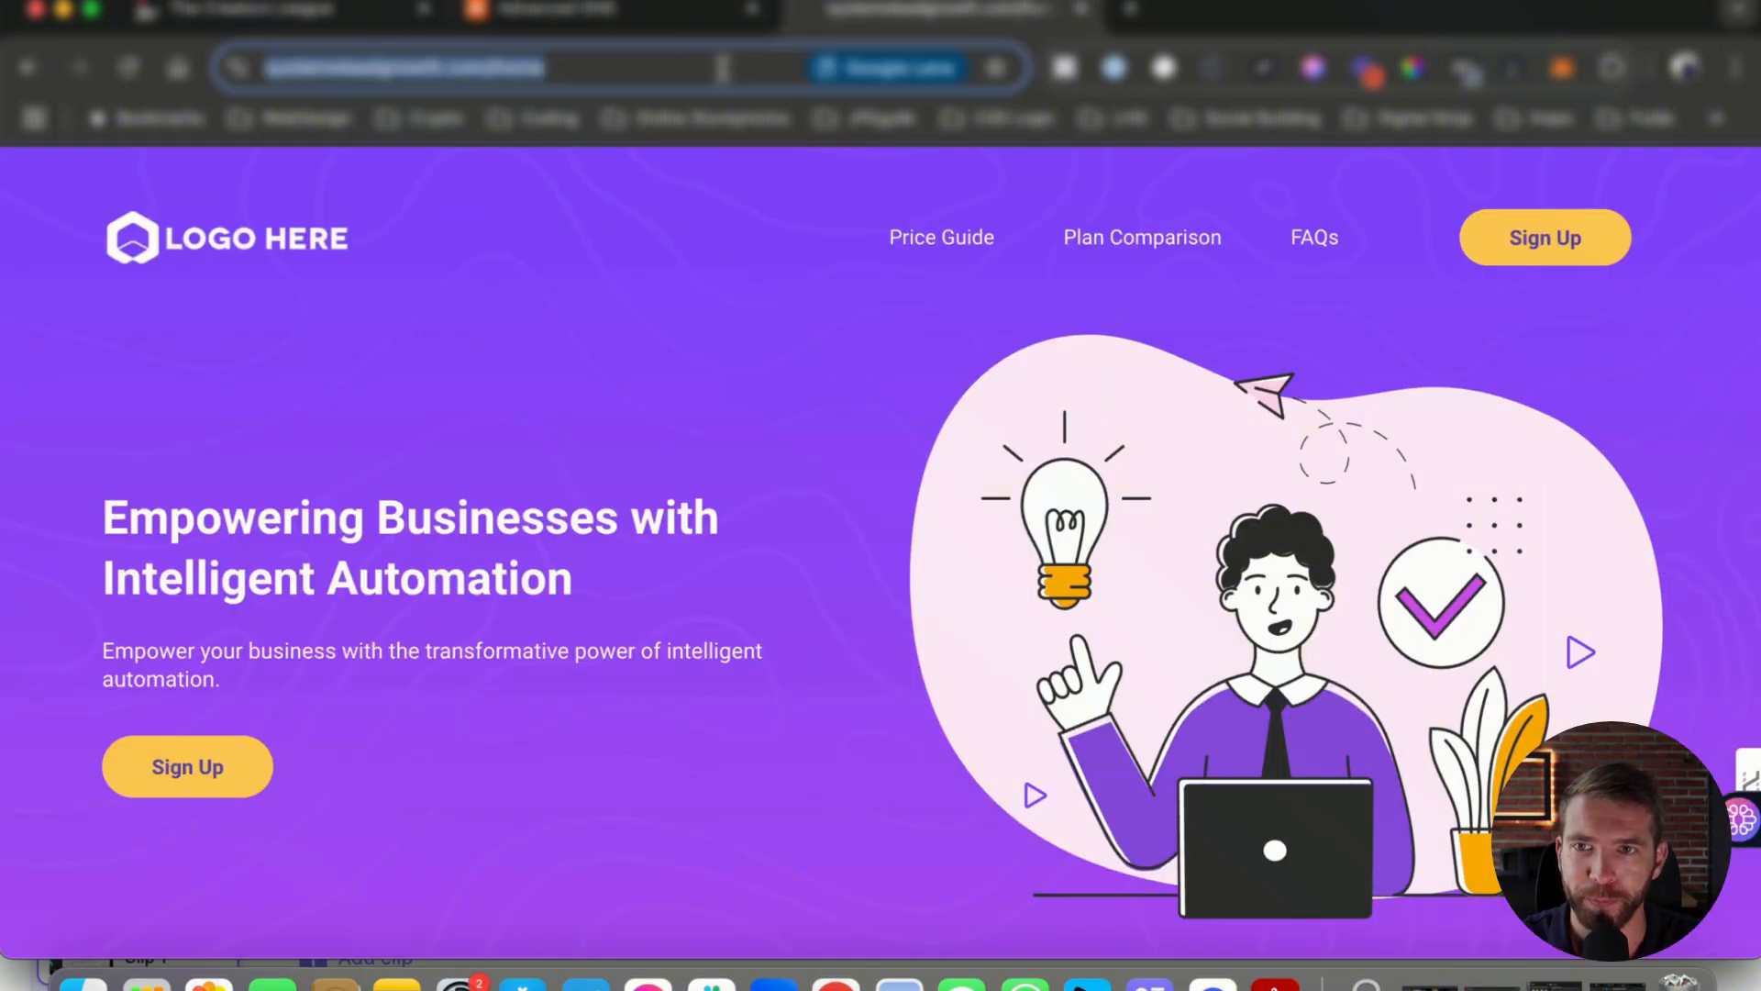
click(723, 69)
key(BackSpace)
key(BackSpace)
key(BackSpace)
key(BackSpace)
key(super+v)
key(Return)
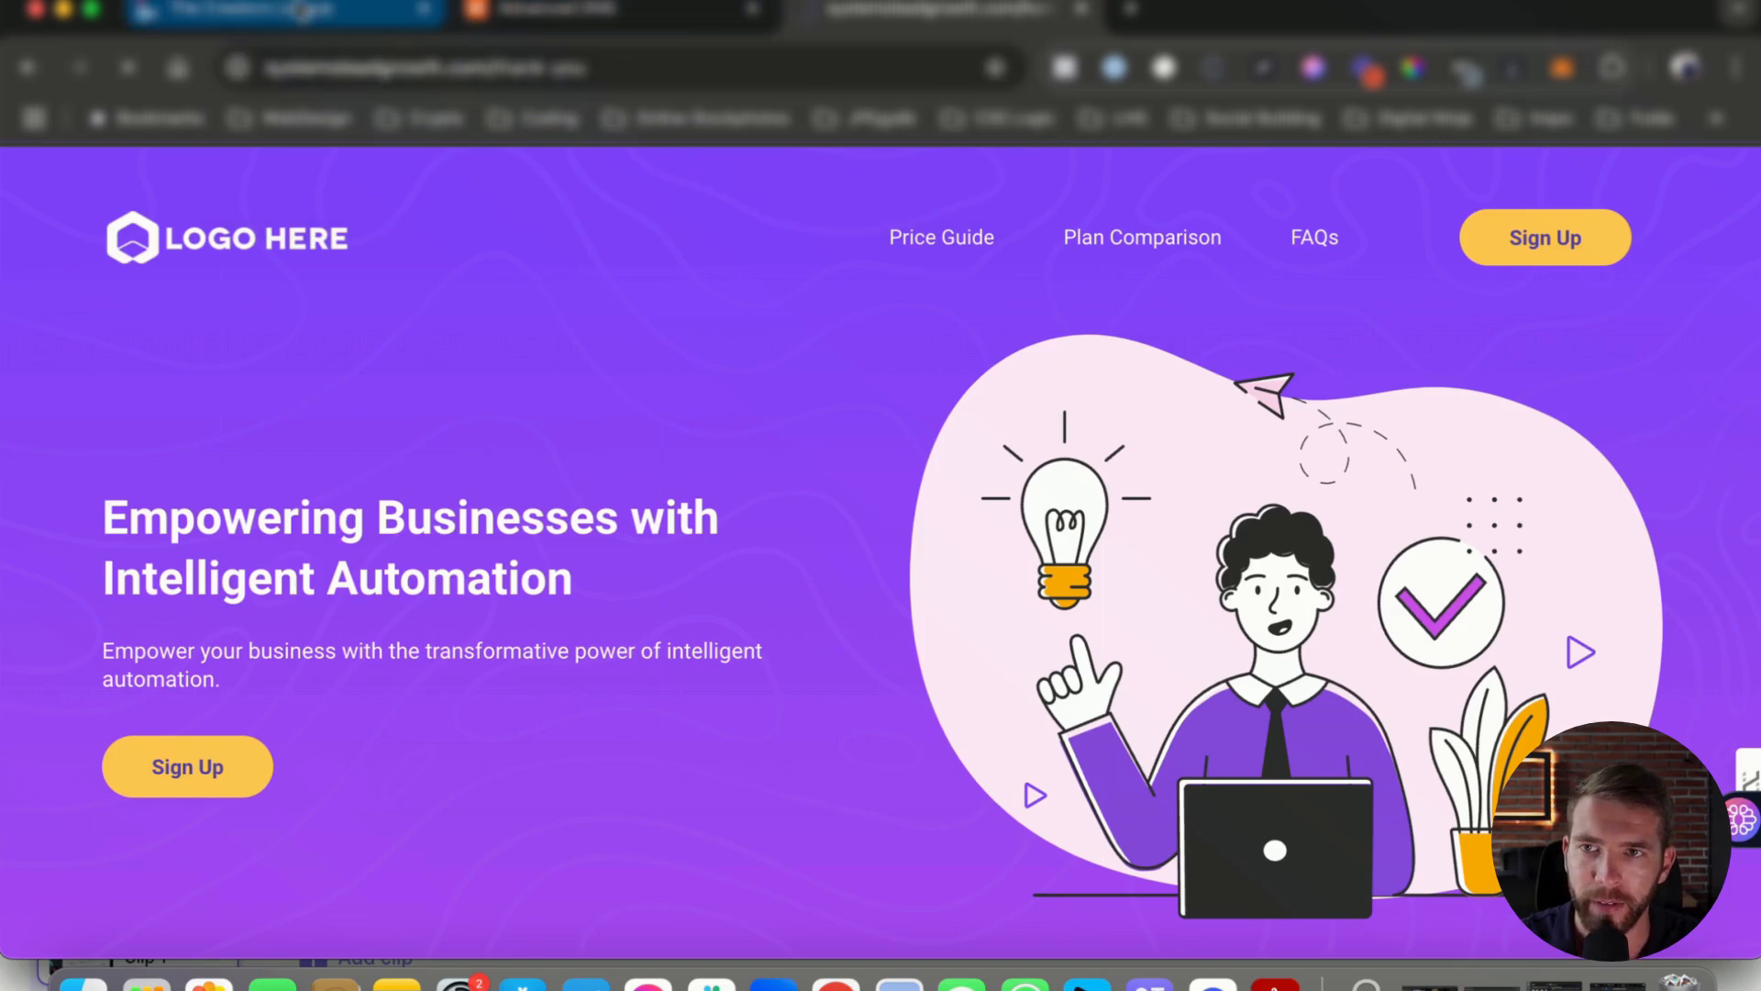
Check the path in the Thank You page's own details in the funnel, then cancel without changing it.
click(302, 13)
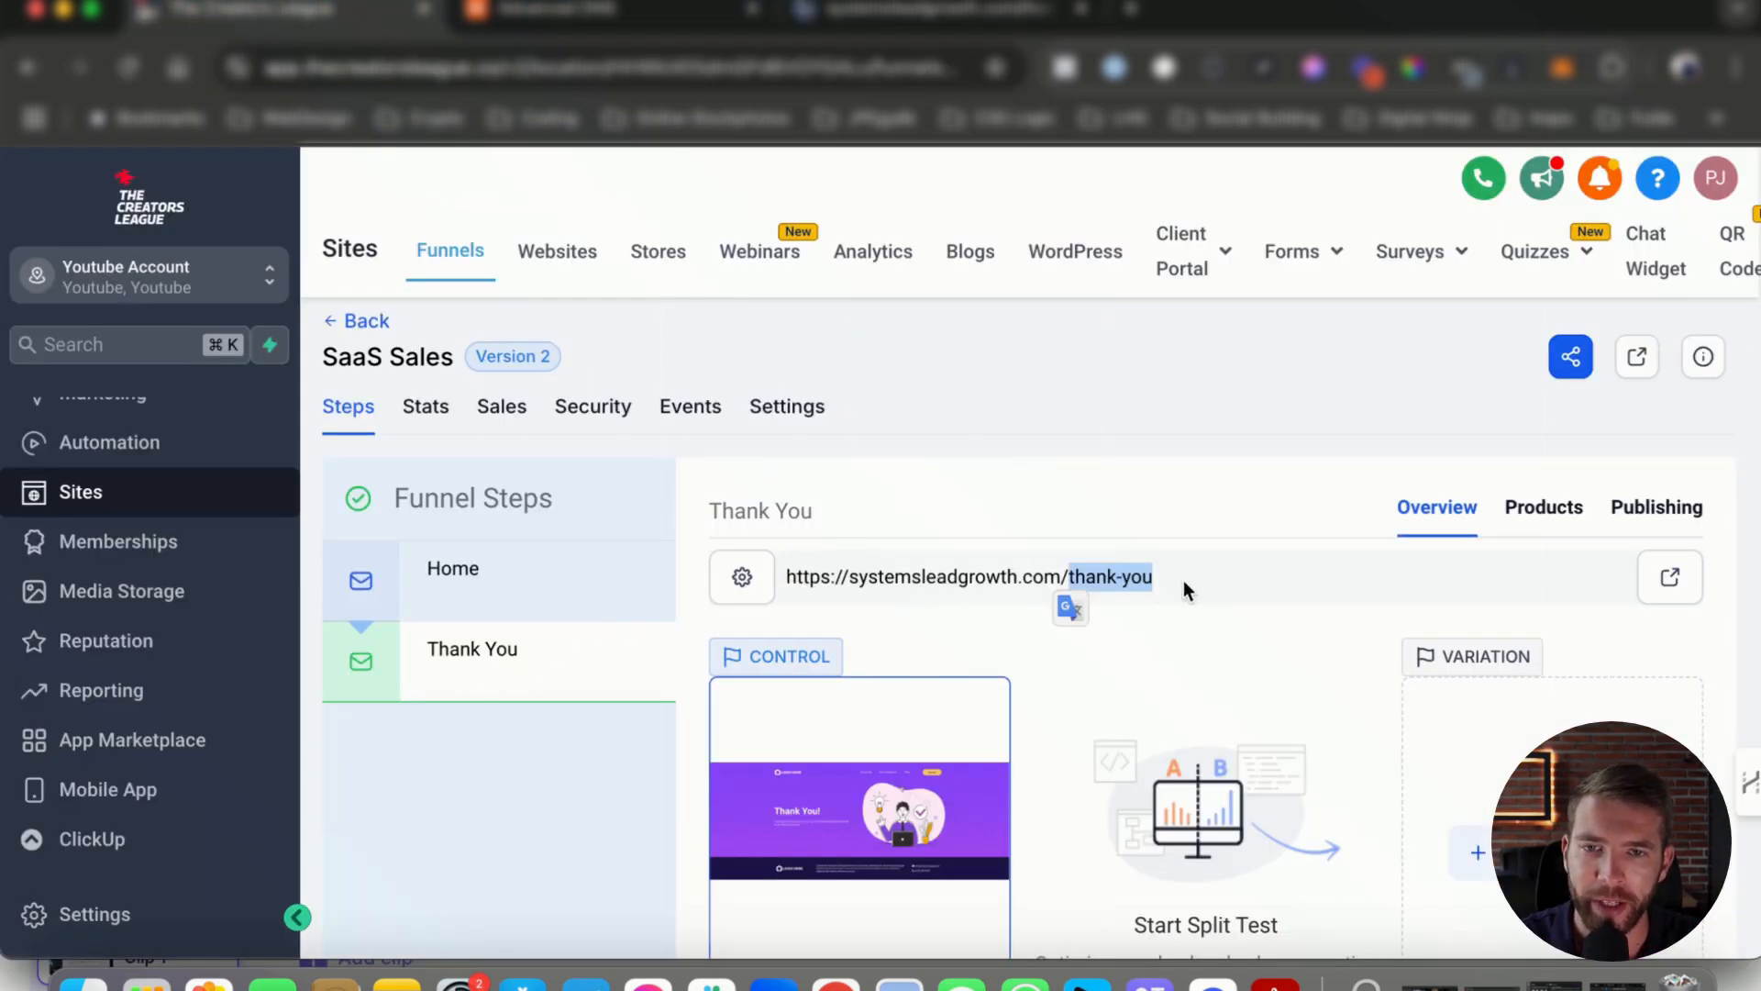
scroll(1004, 860, down, 5)
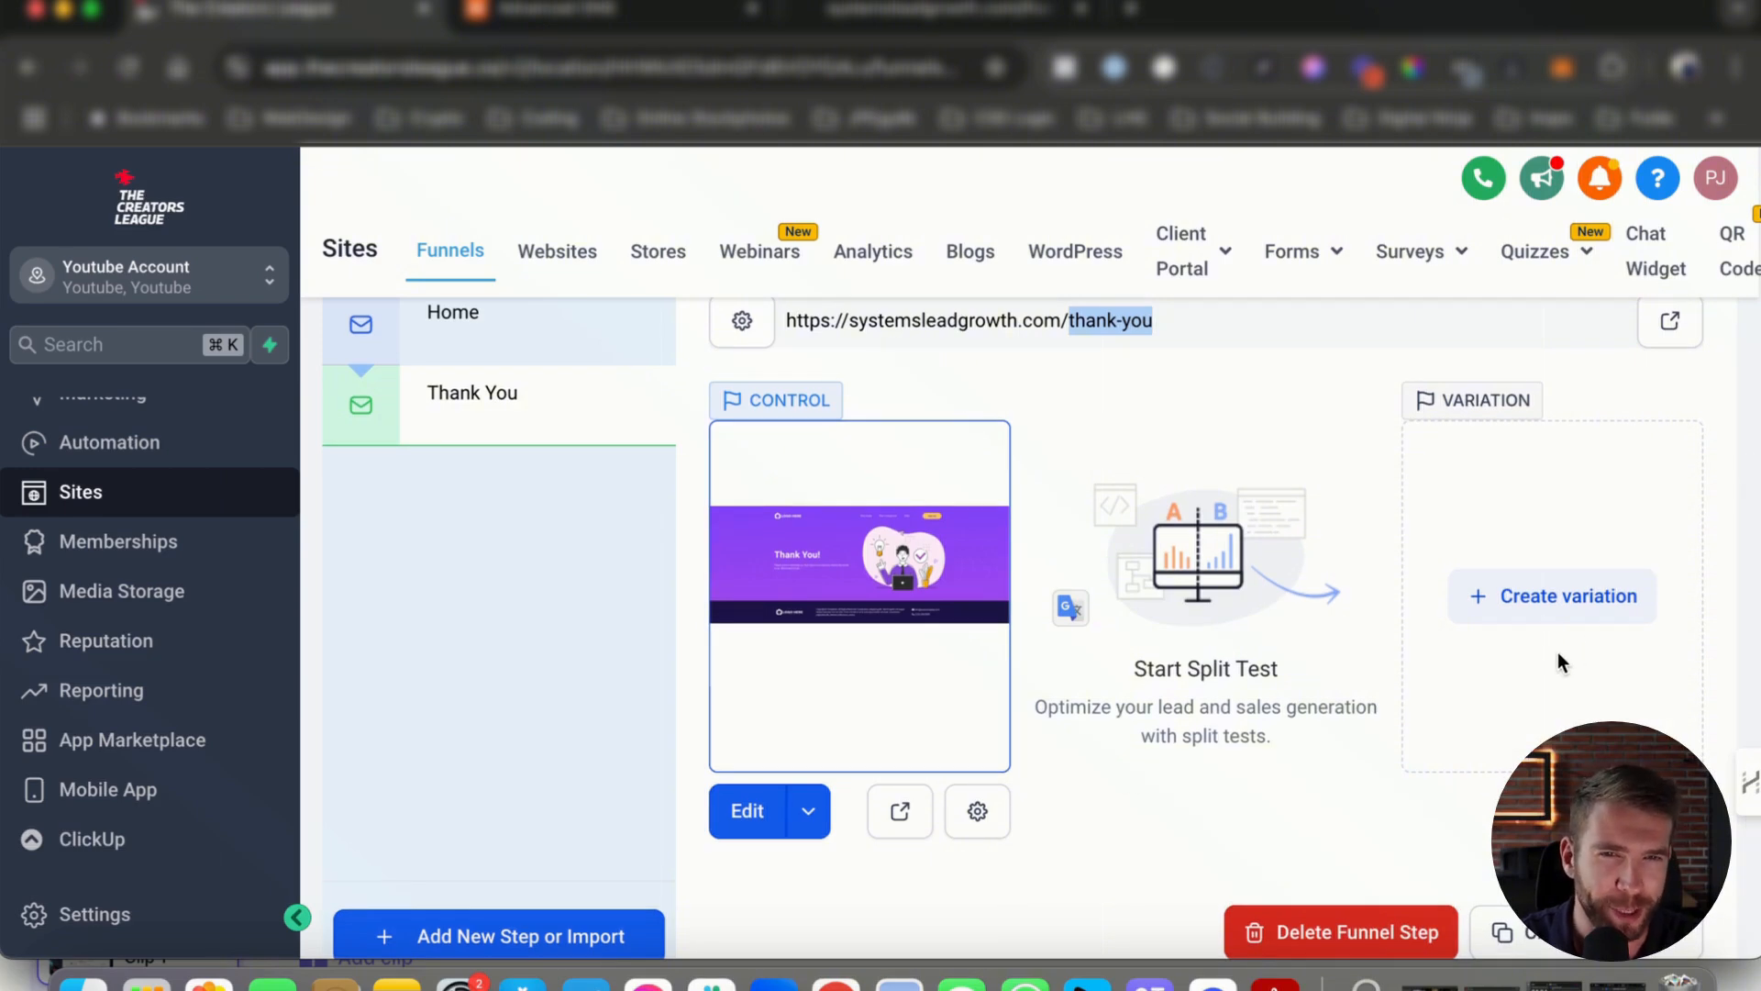
click(978, 811)
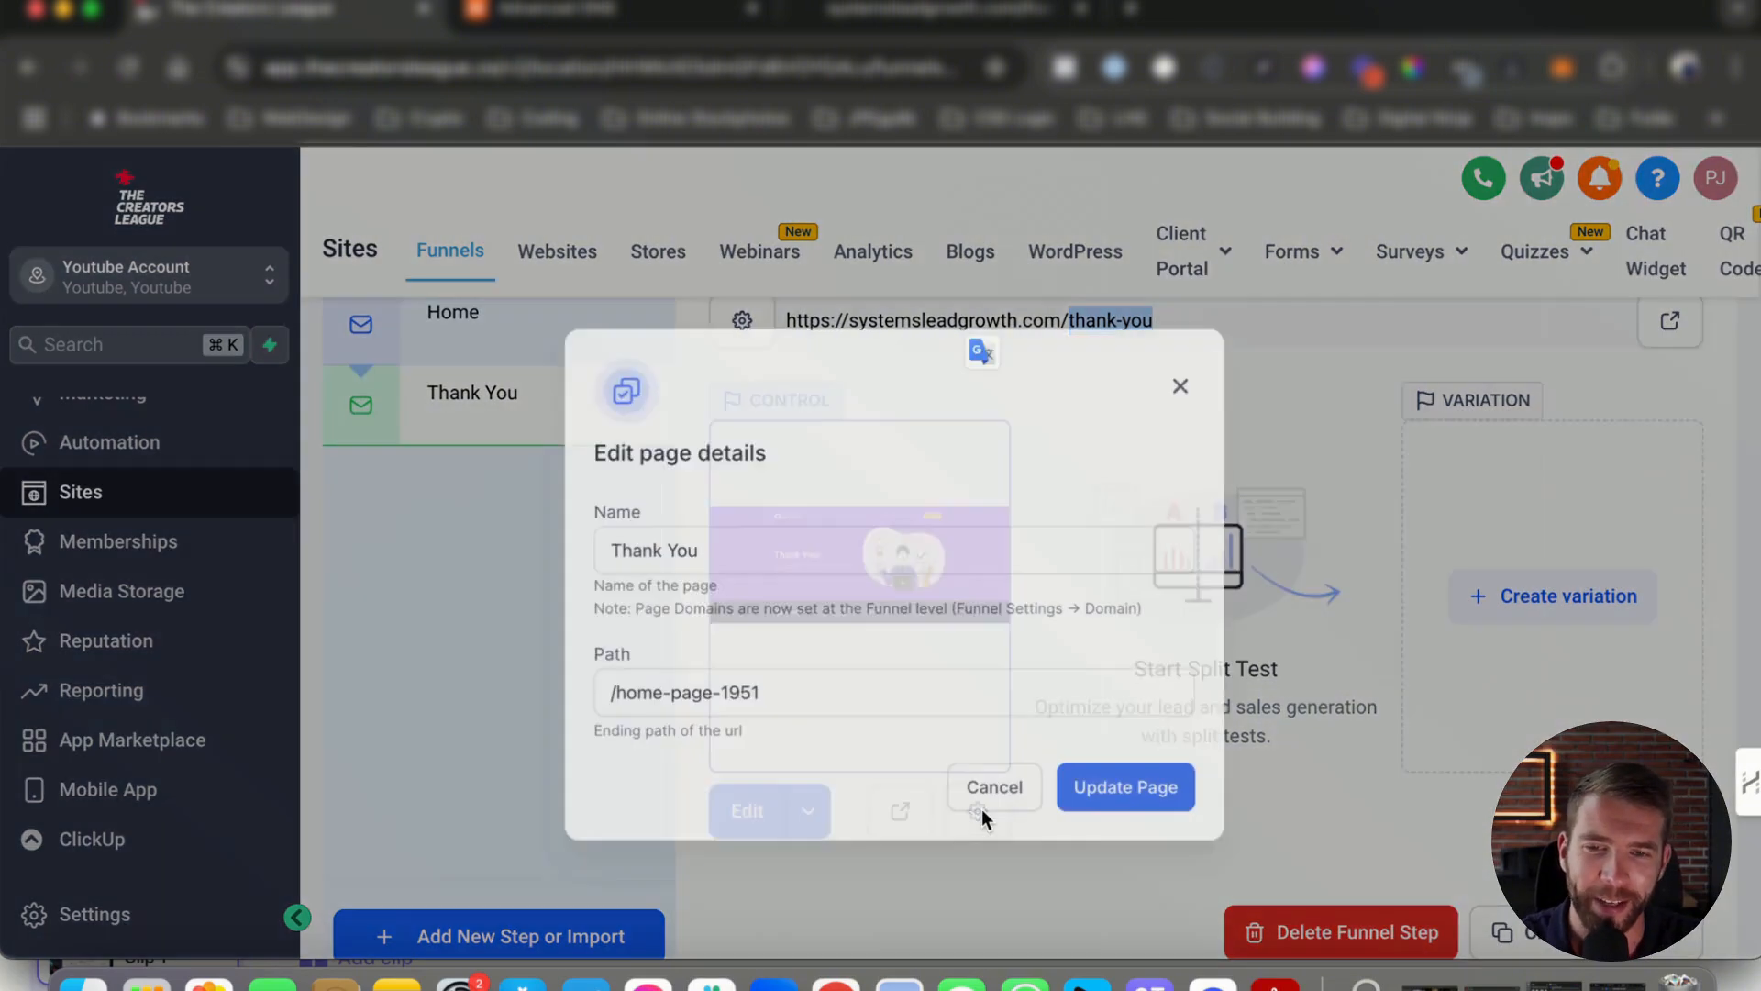
drag(786, 675, 568, 677)
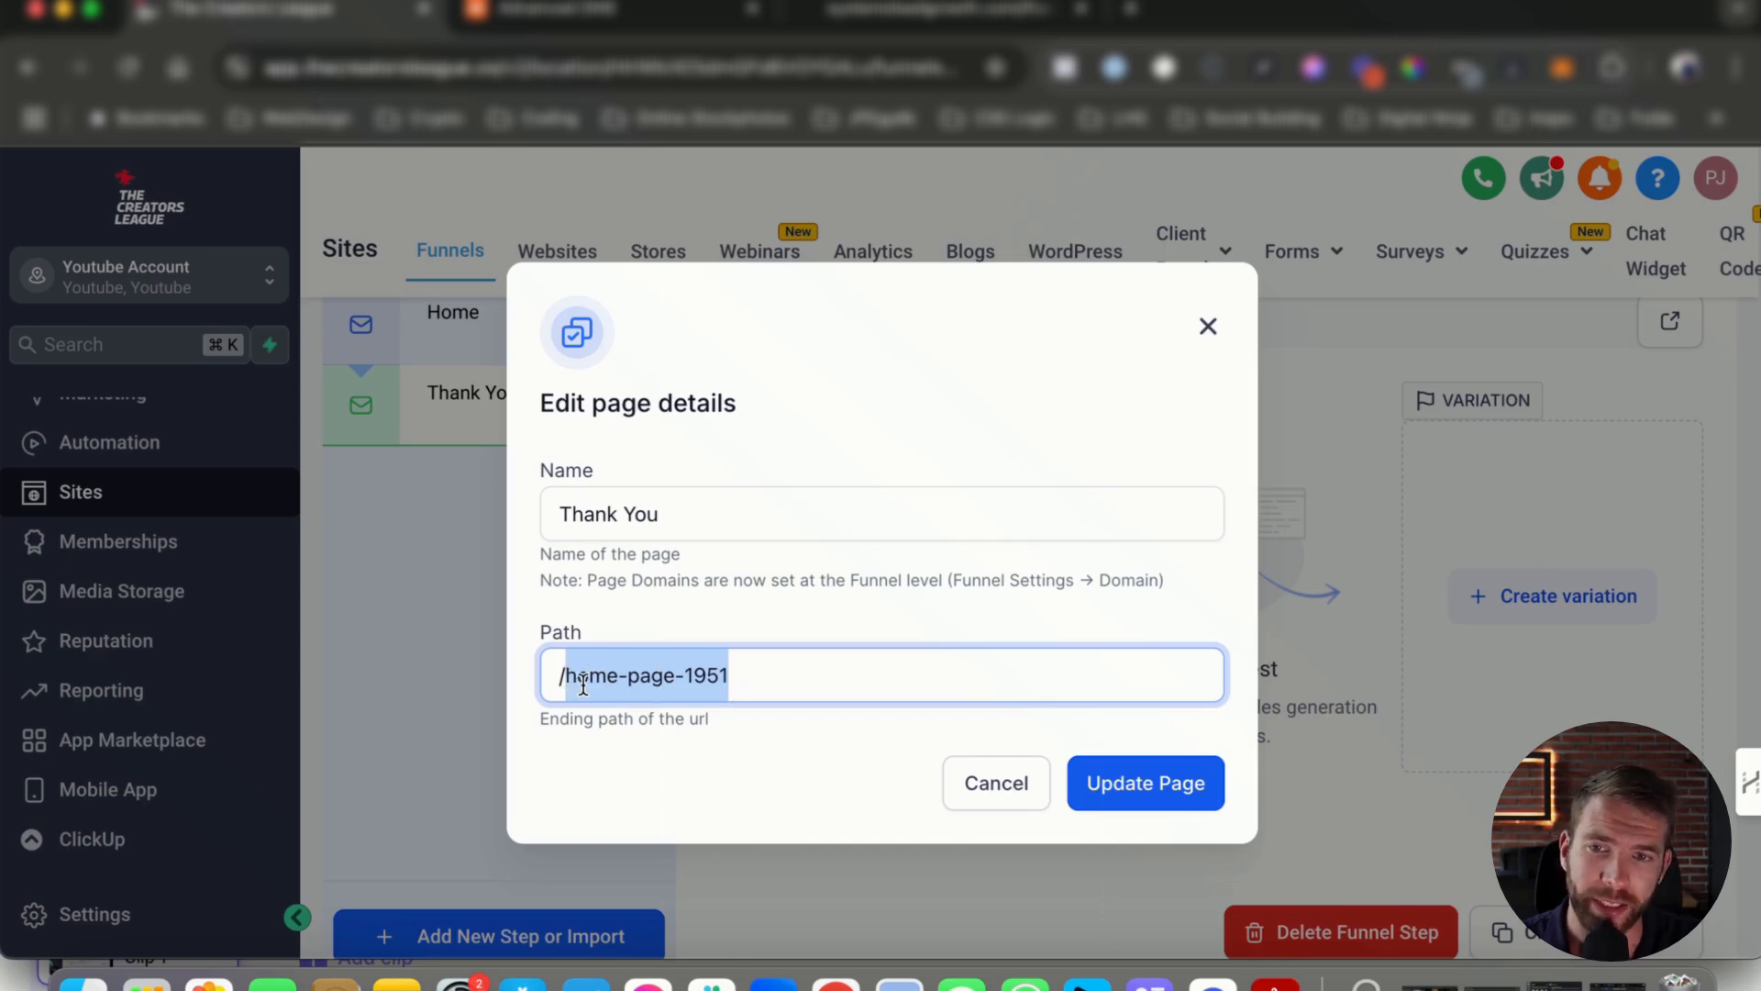
click(998, 801)
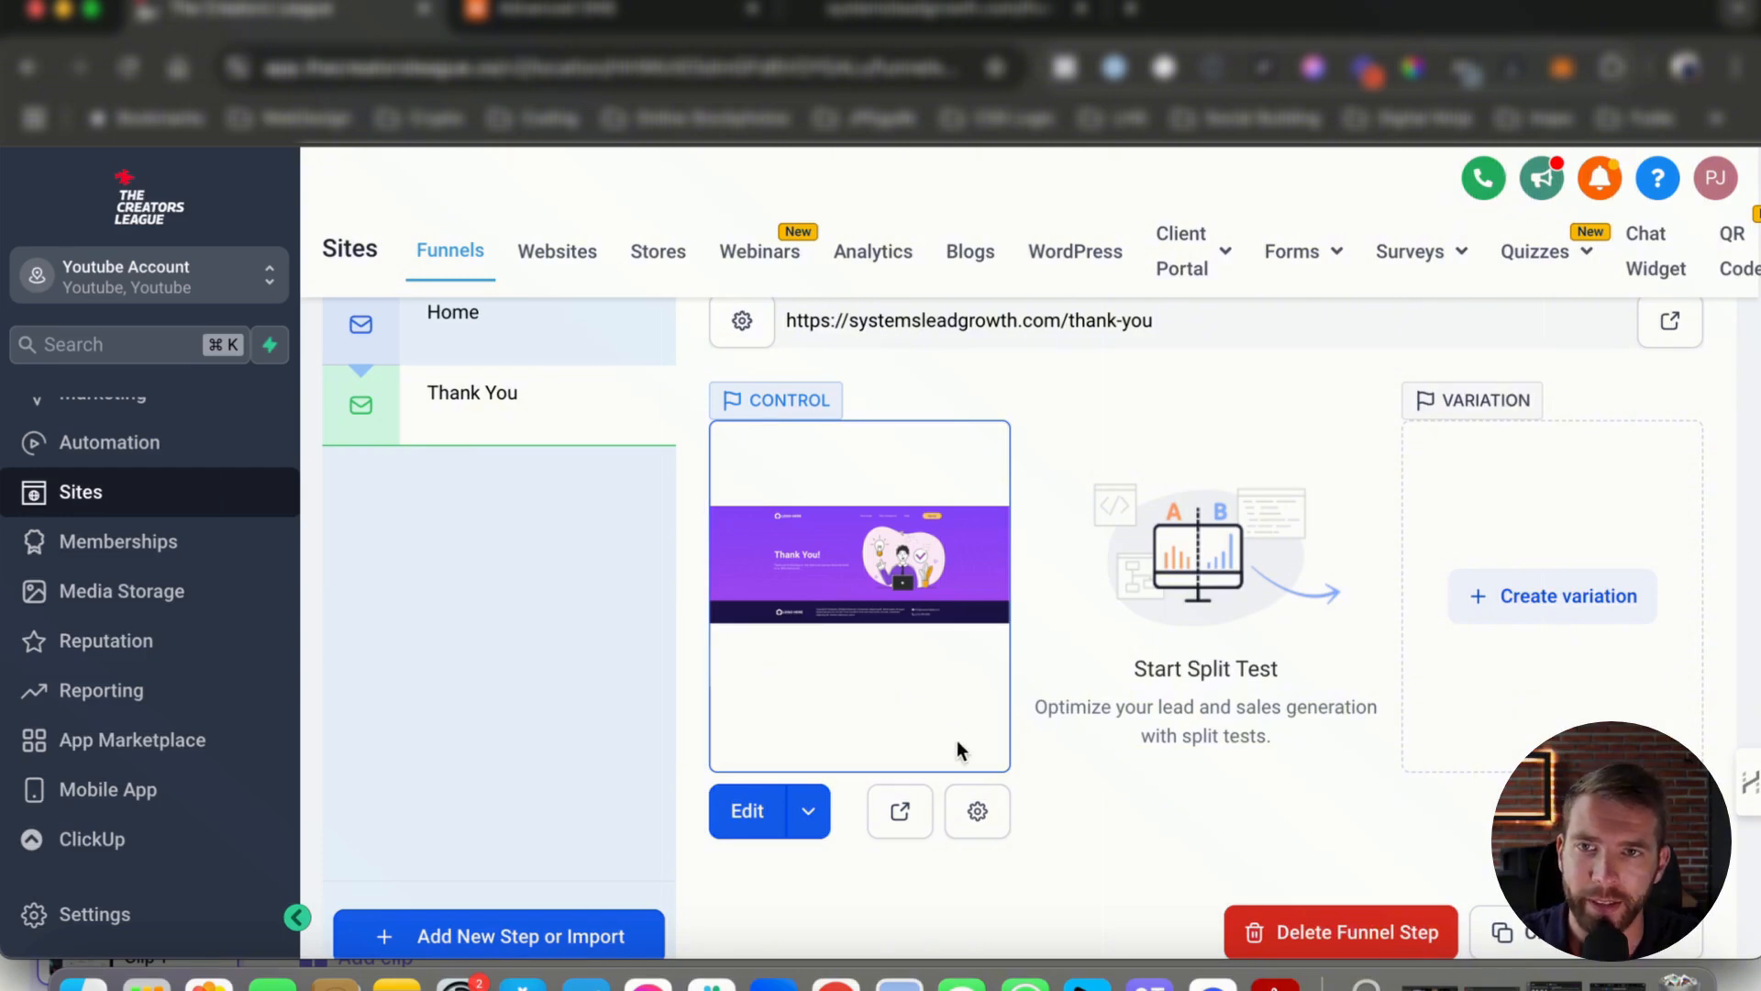
Recheck the path in the Thank You page's details and examine the heading and message on the live thank-you page.
click(978, 811)
drag(774, 685, 602, 677)
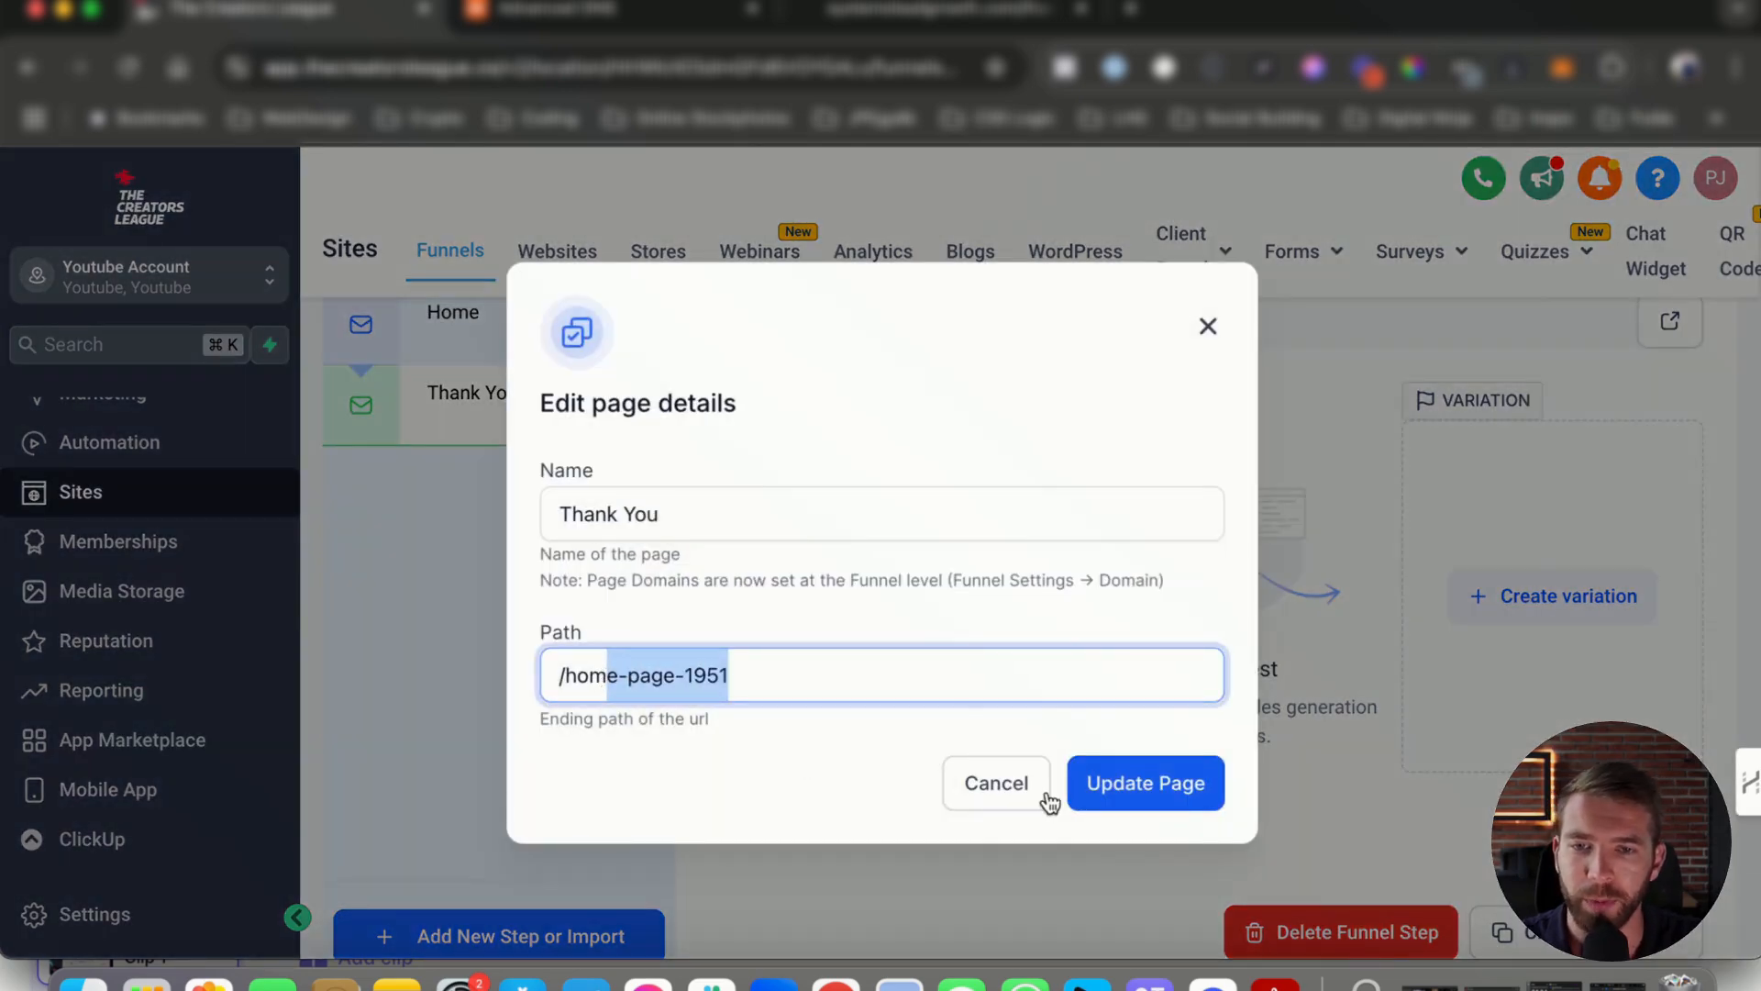
click(976, 791)
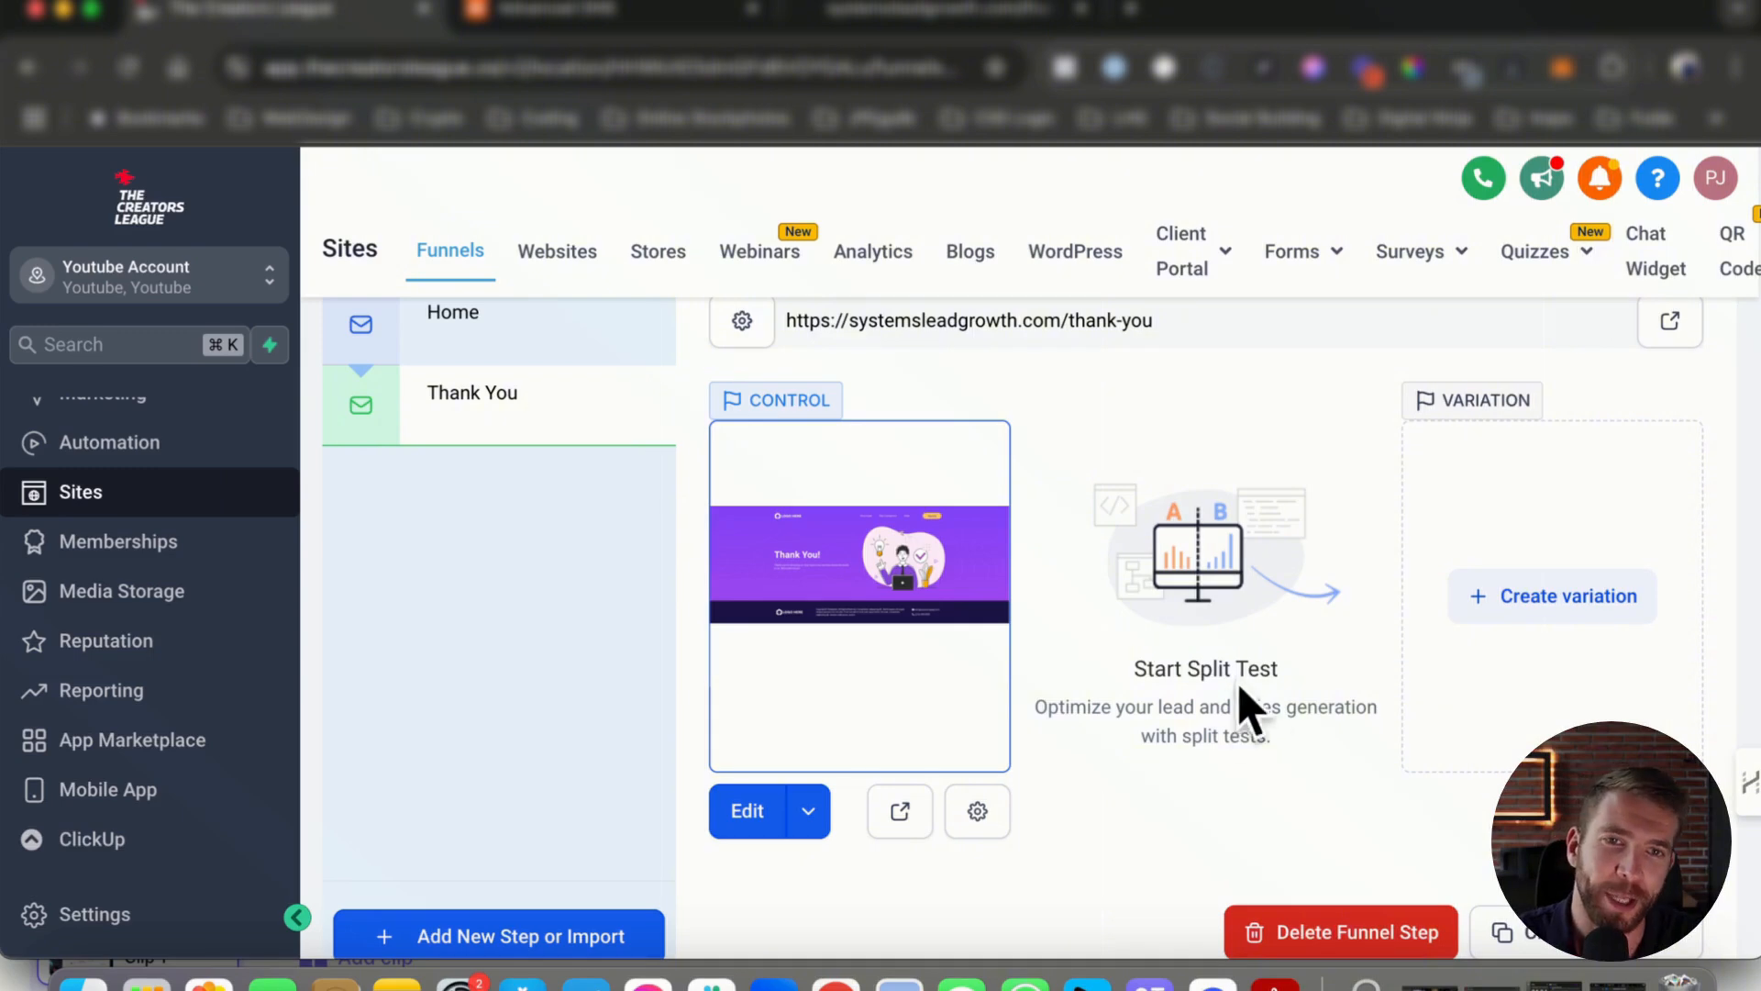
click(872, 15)
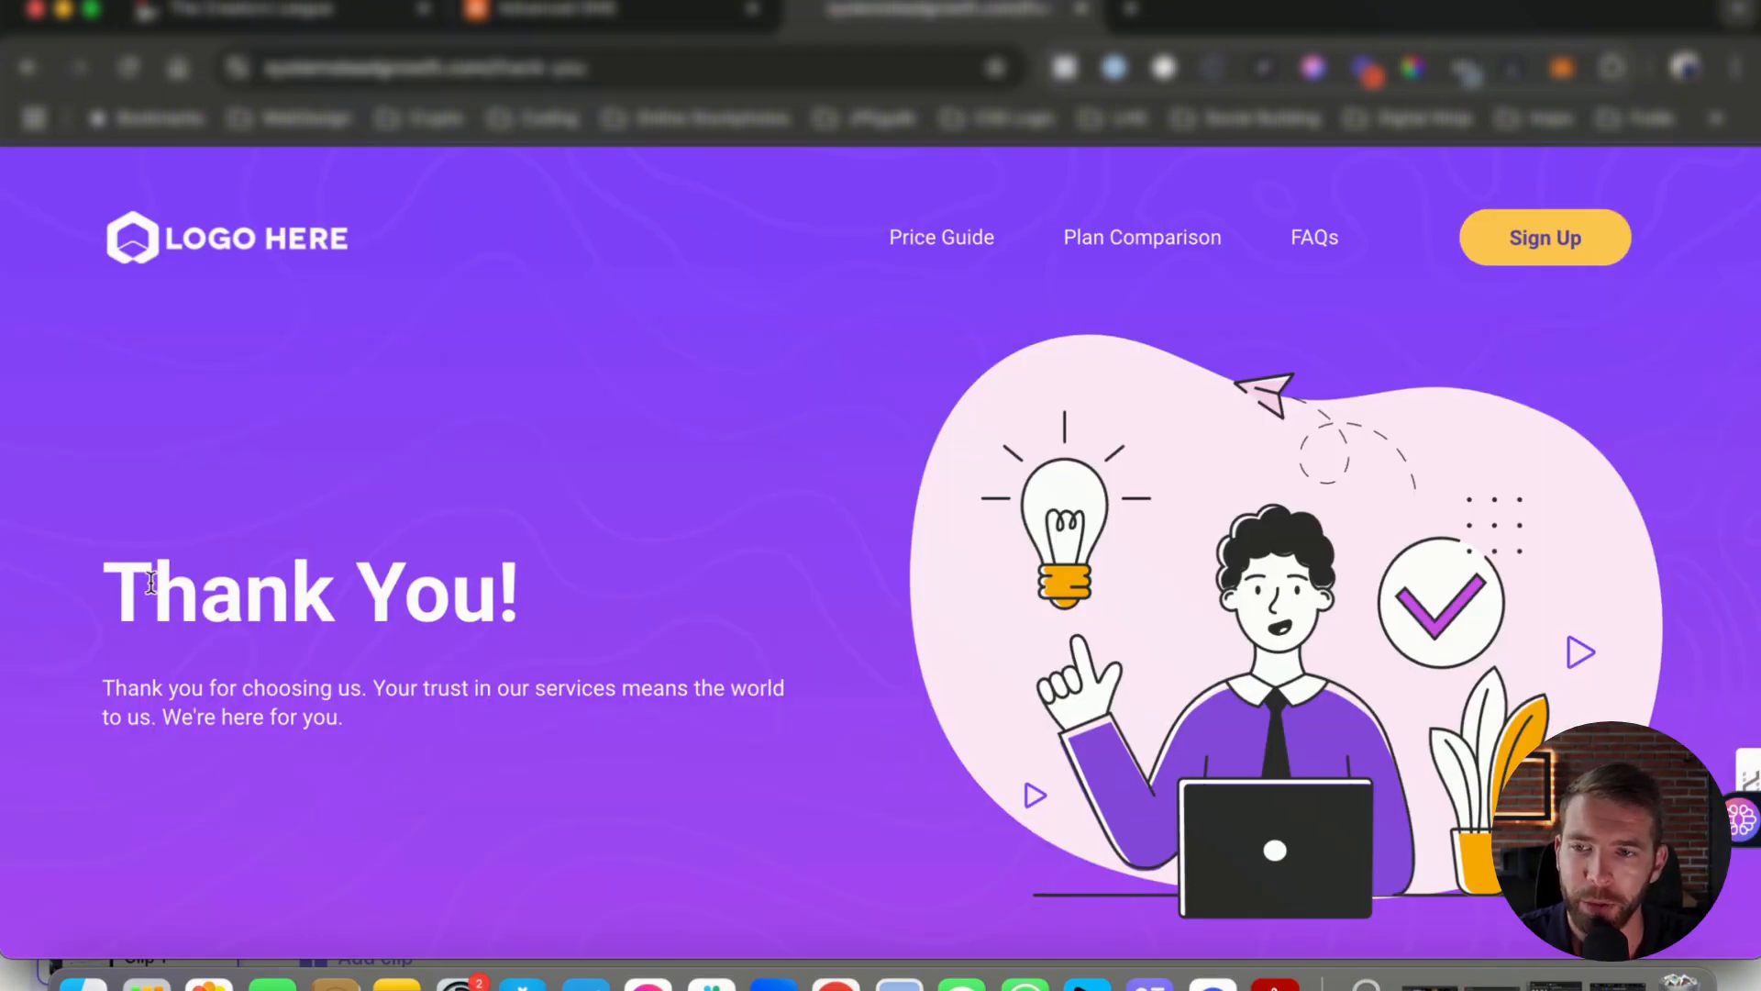
drag(152, 583, 717, 730)
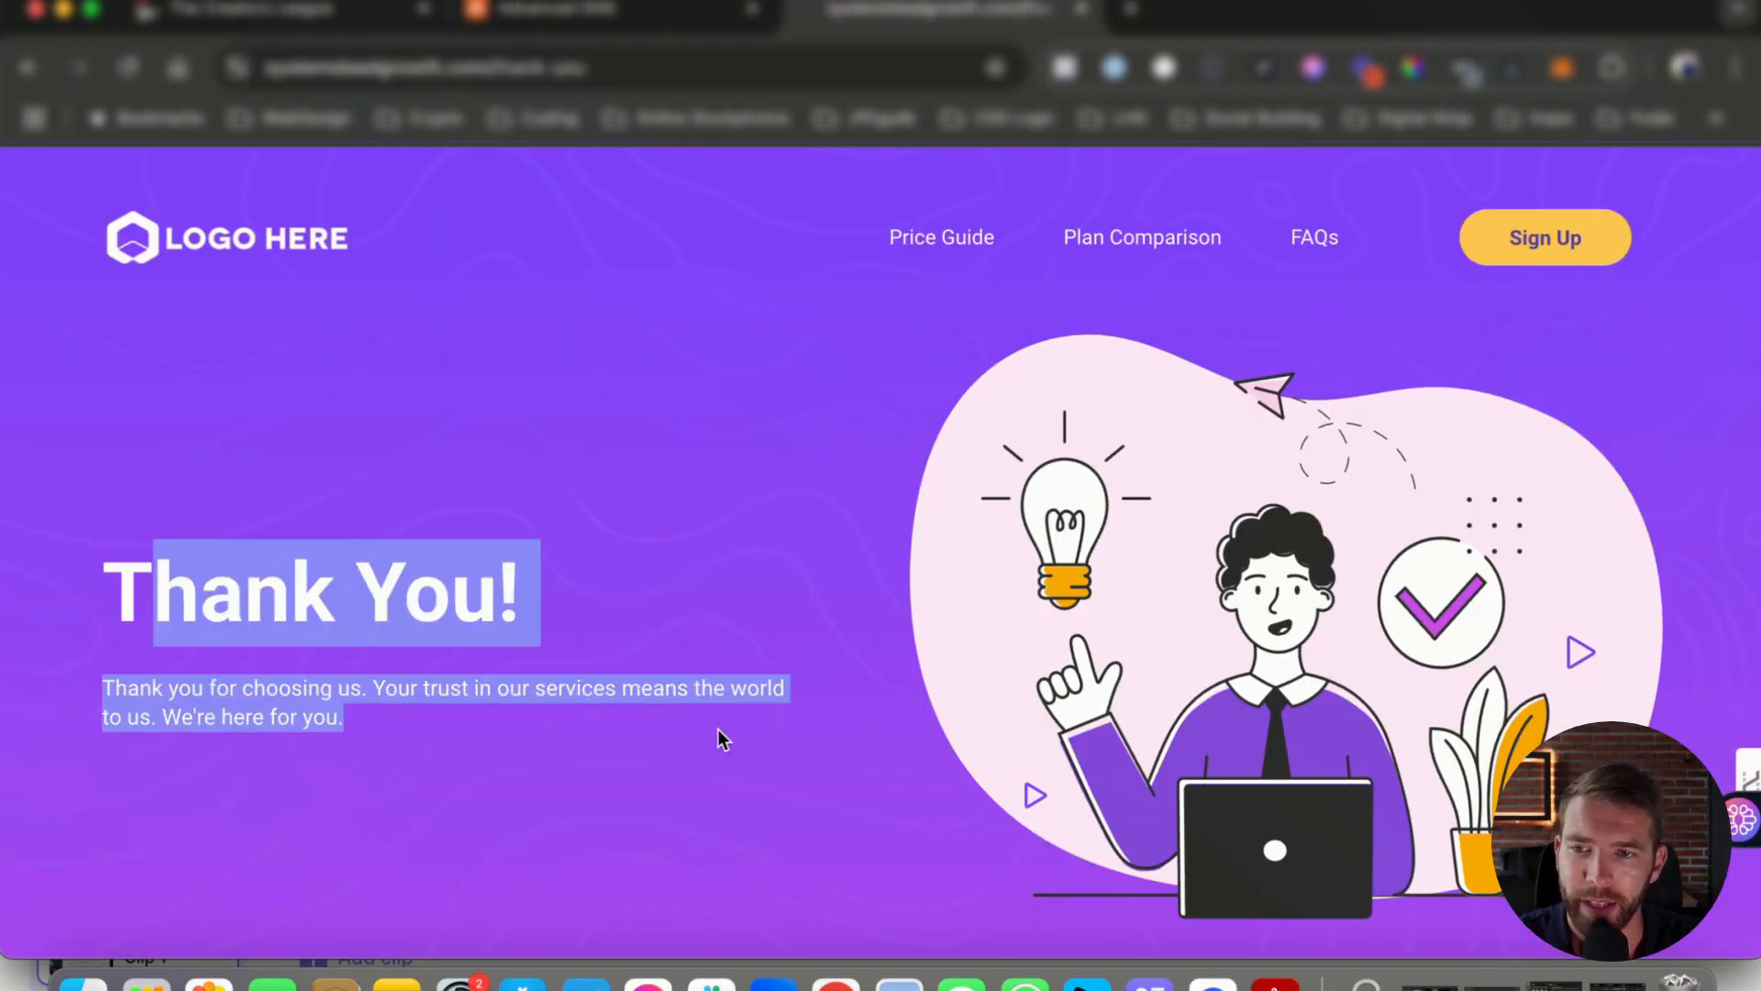
Copy home-page-1951 from the path in the Thank You page's details and load systemsleadgrowth.com/home-page-1951 on the live site.
click(405, 32)
click(980, 812)
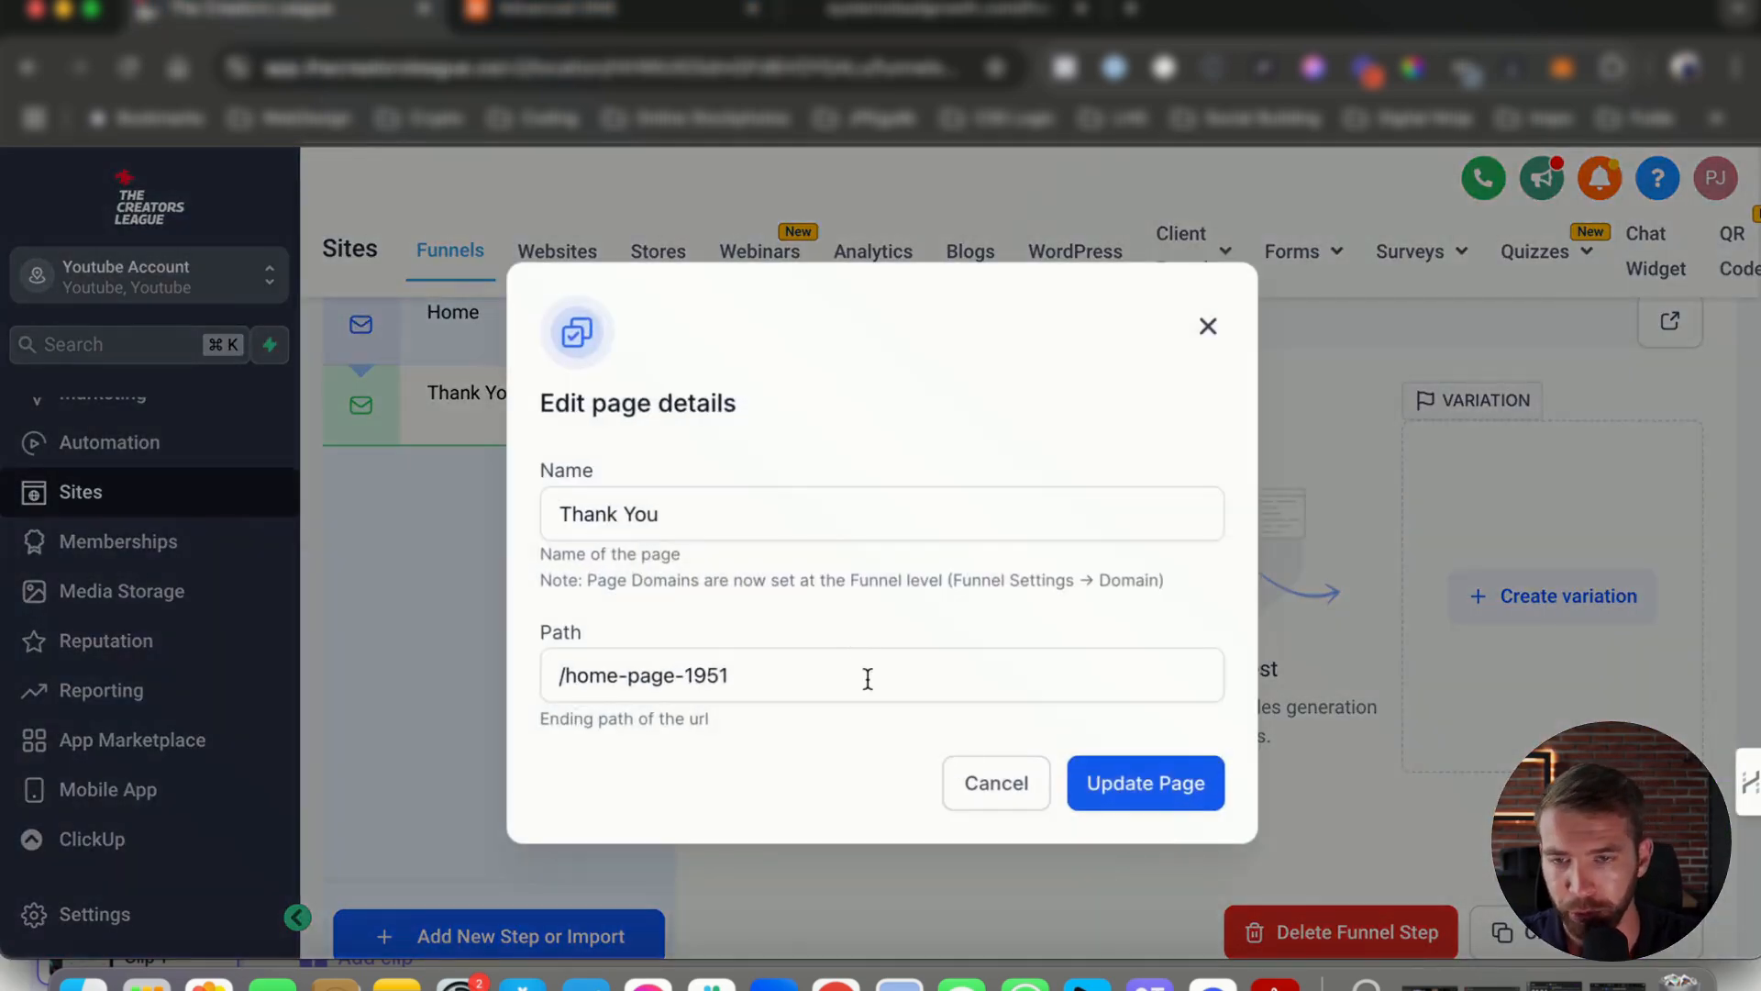
click(752, 684)
click(945, 11)
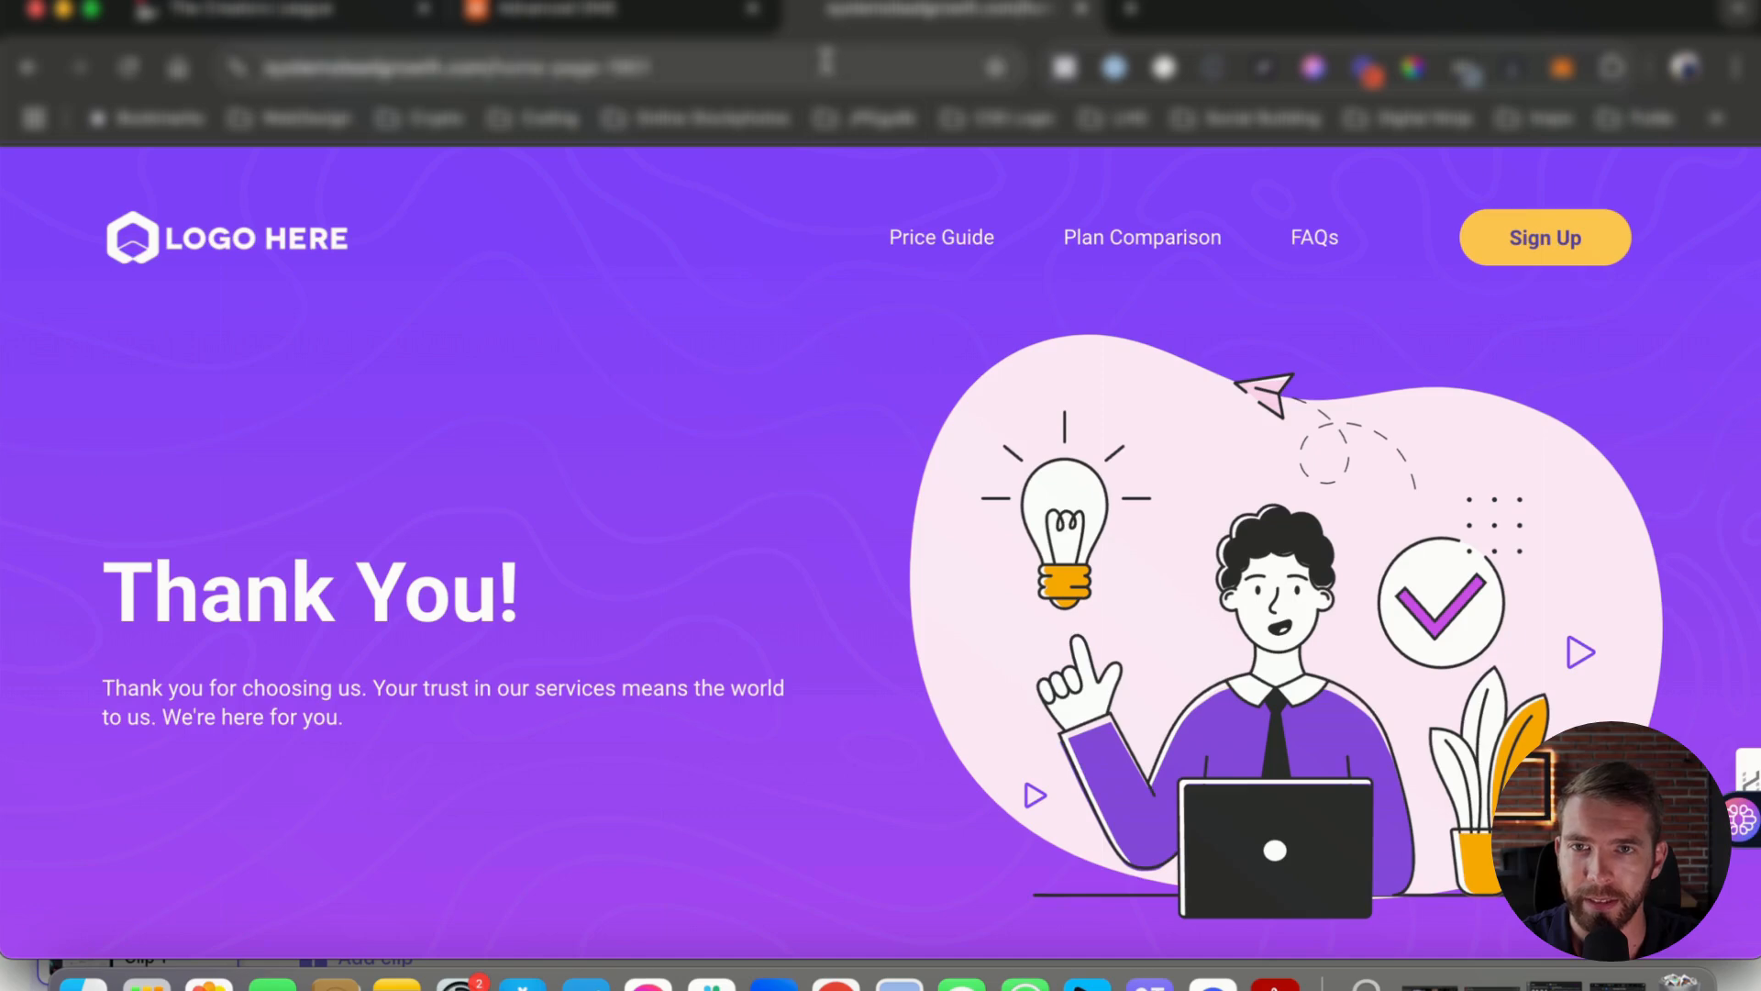
Return to the funnel and close the Thank You page's details without changing the path.
click(192, 21)
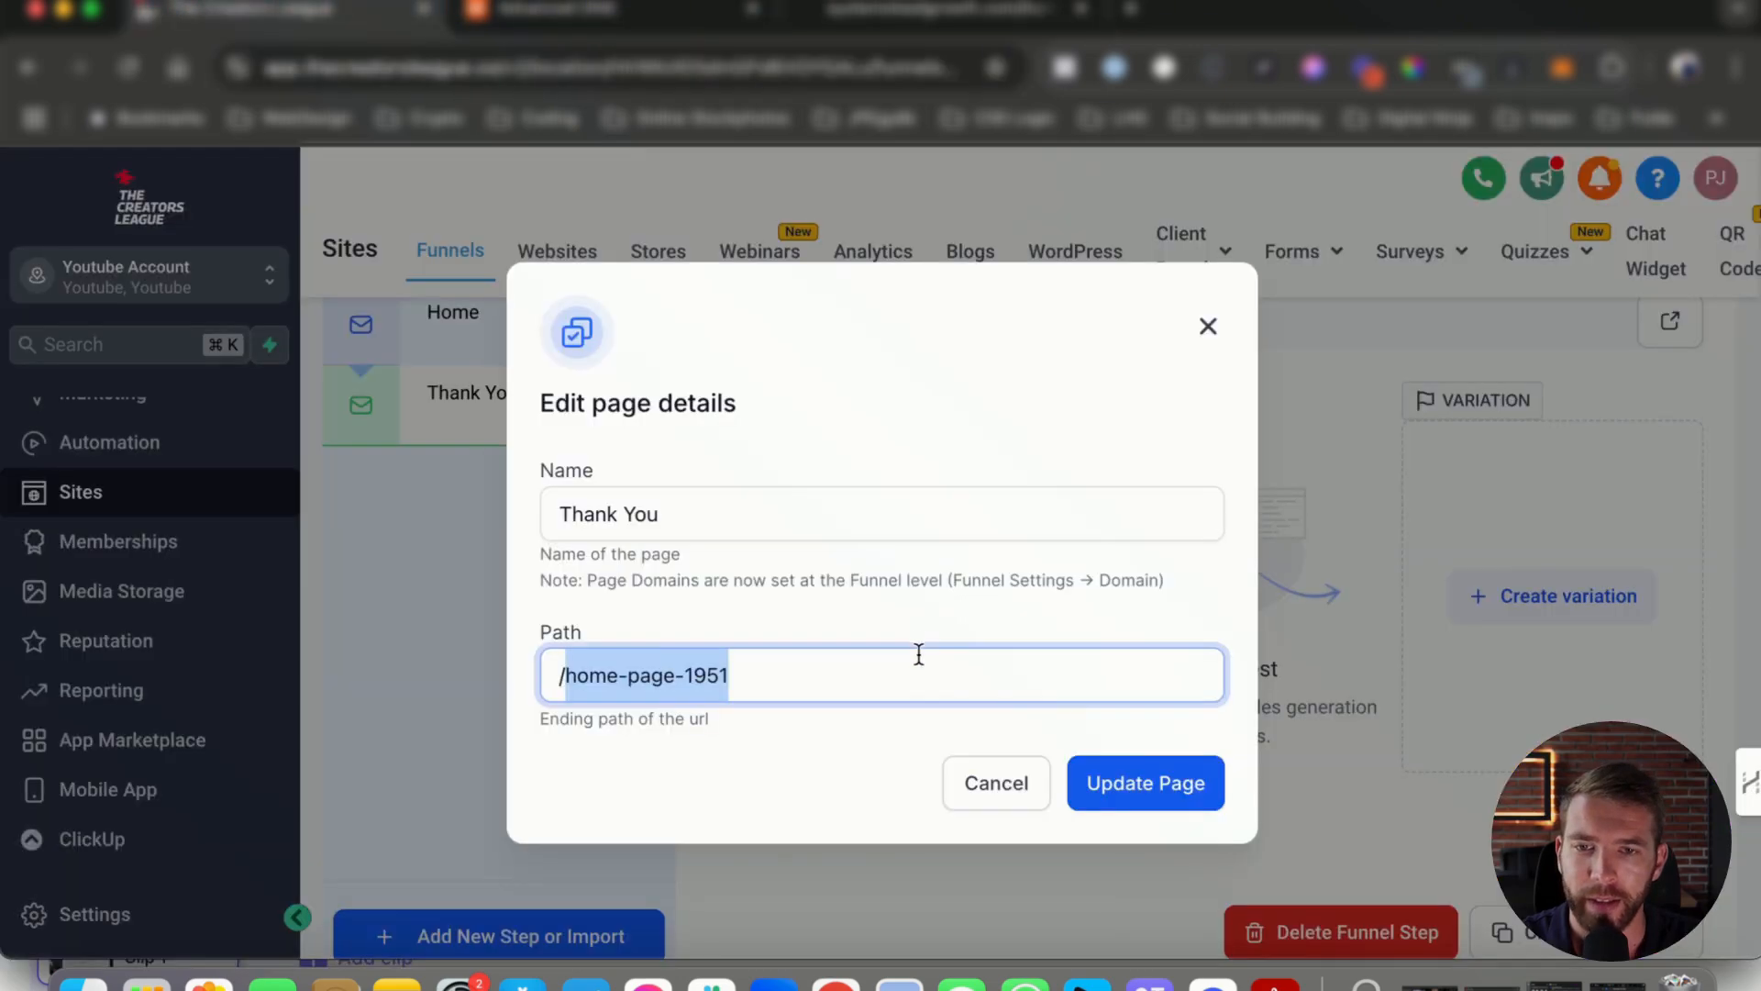
click(1208, 326)
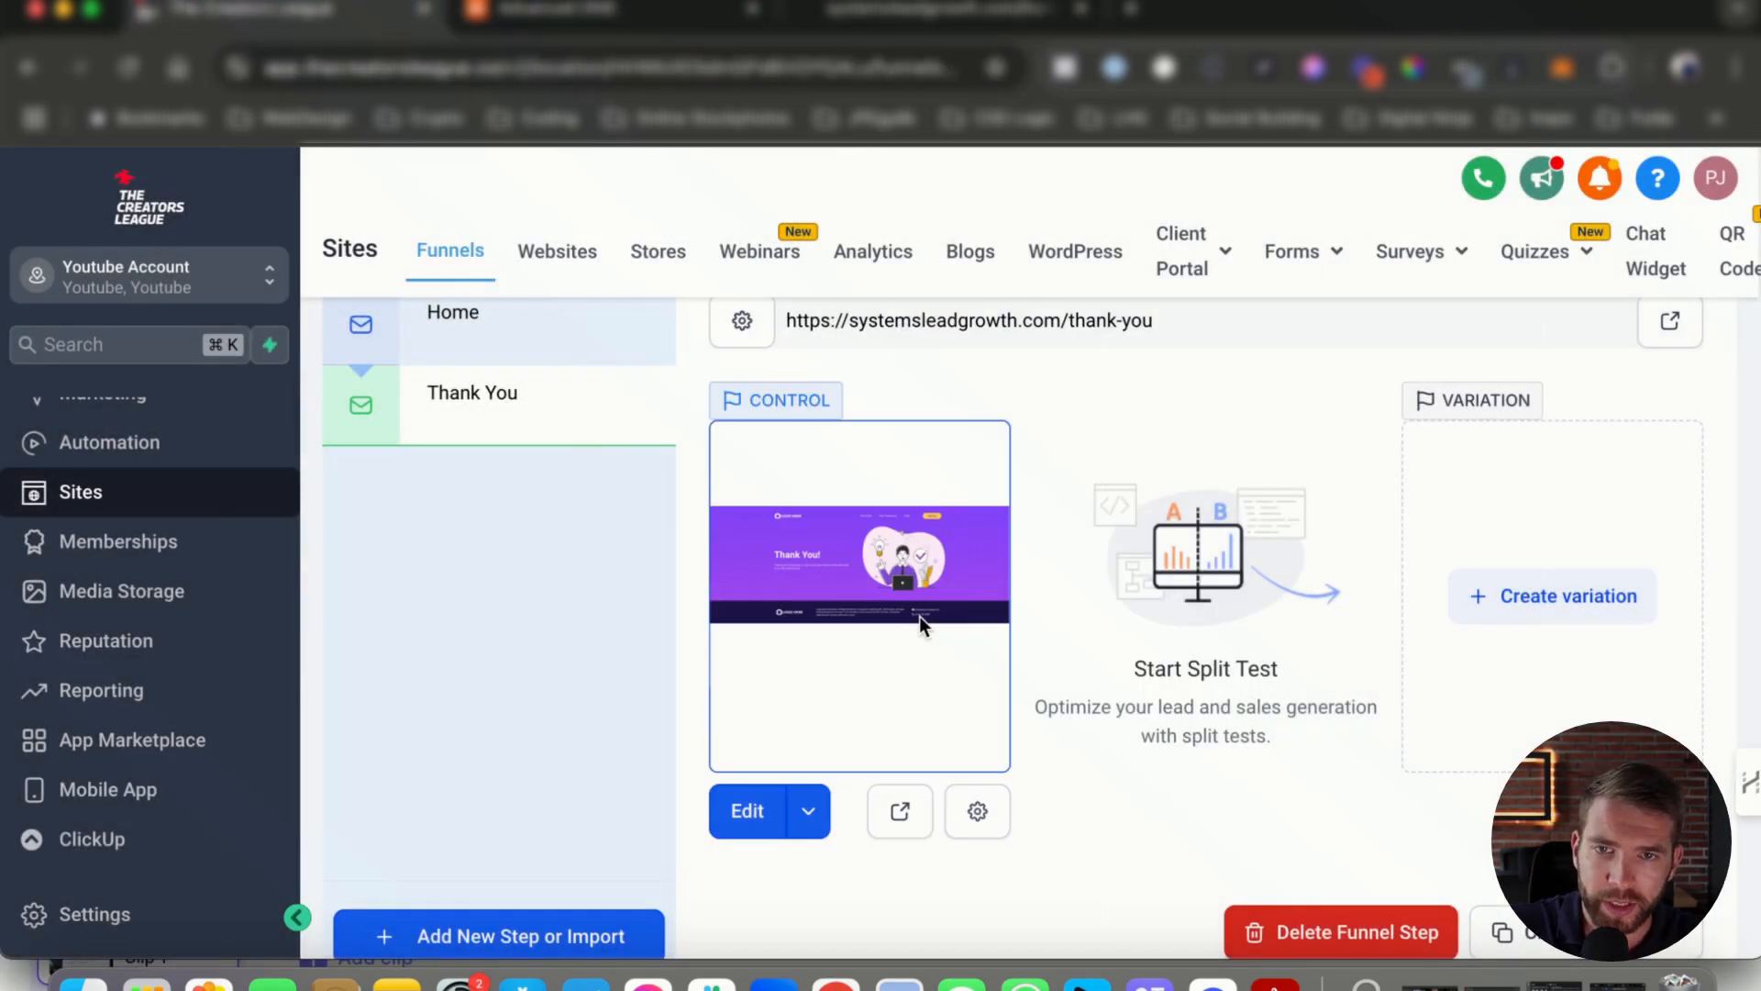
scroll(437, 569, down, 1)
scroll(436, 578, up, 4)
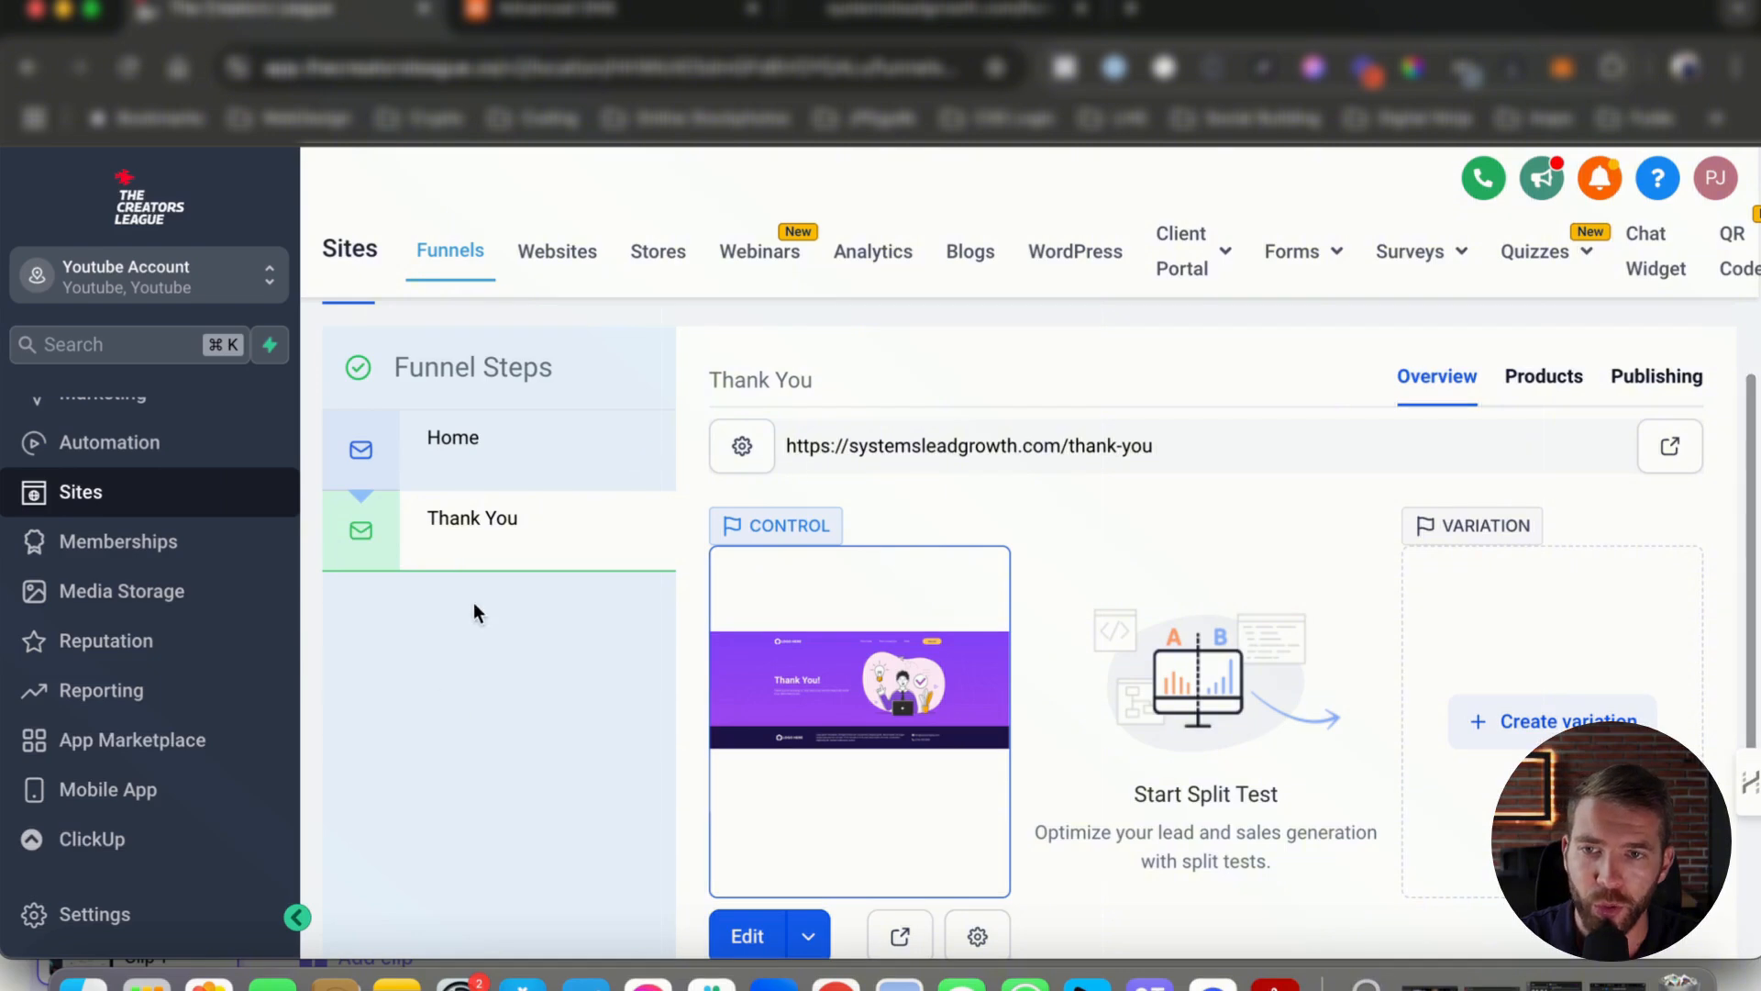